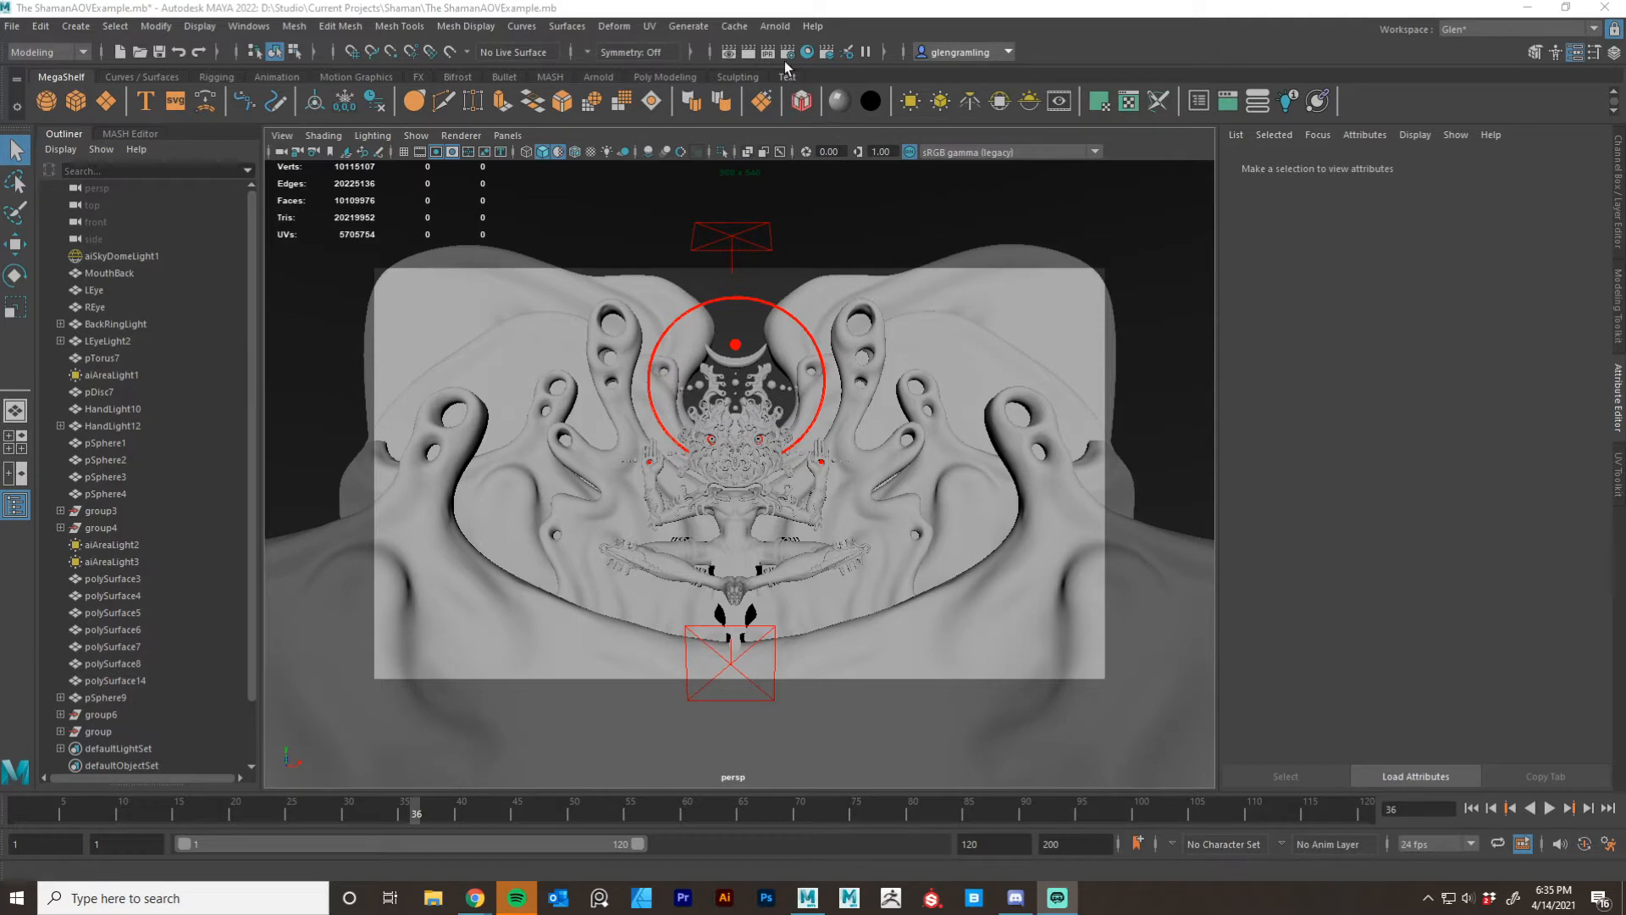
# Open the render settings and review the common EXR file output, compression choices, renderable camera and image size.
pyautogui.click(787, 51)
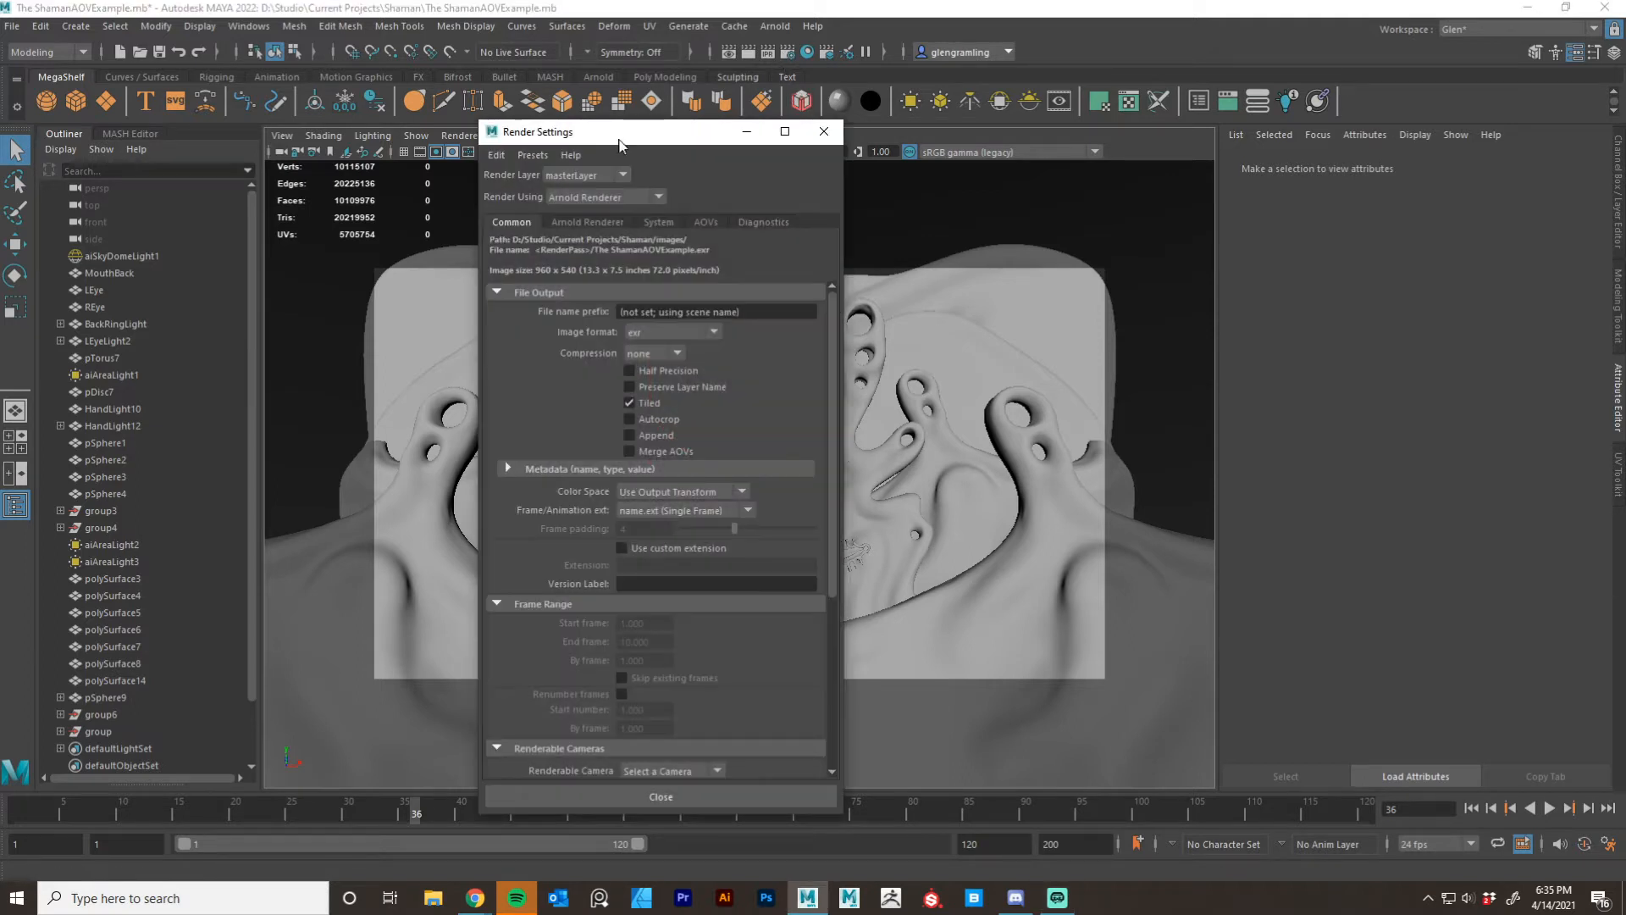
pyautogui.moveTo(619, 140); pyautogui.dragTo(667, 66)
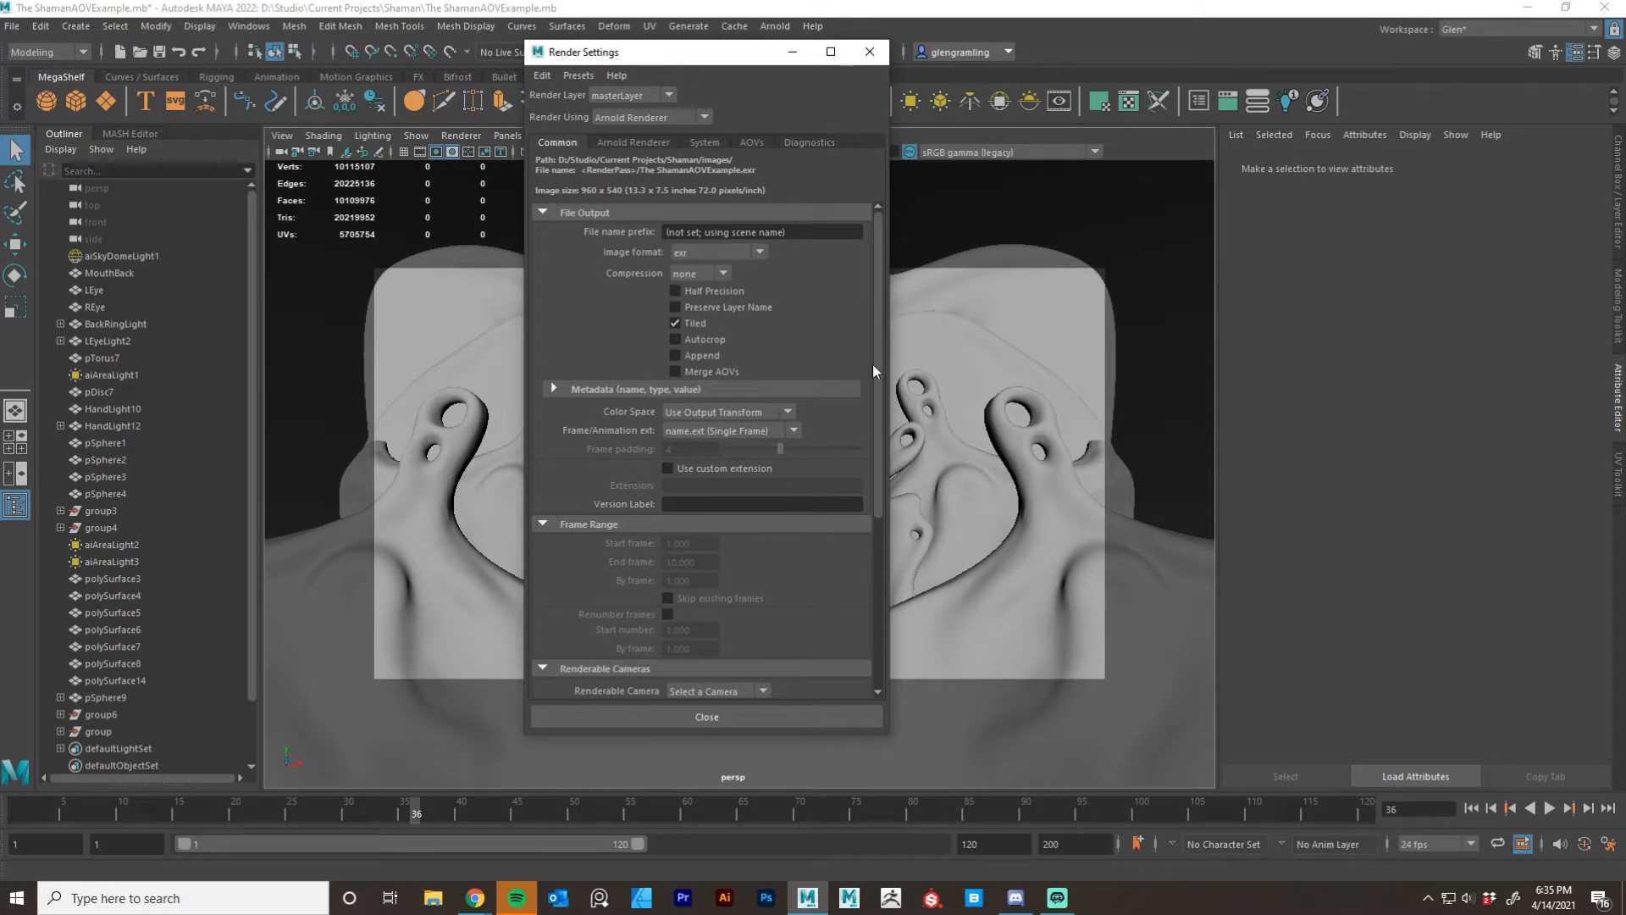
pyautogui.moveTo(704, 735); pyautogui.dragTo(705, 783)
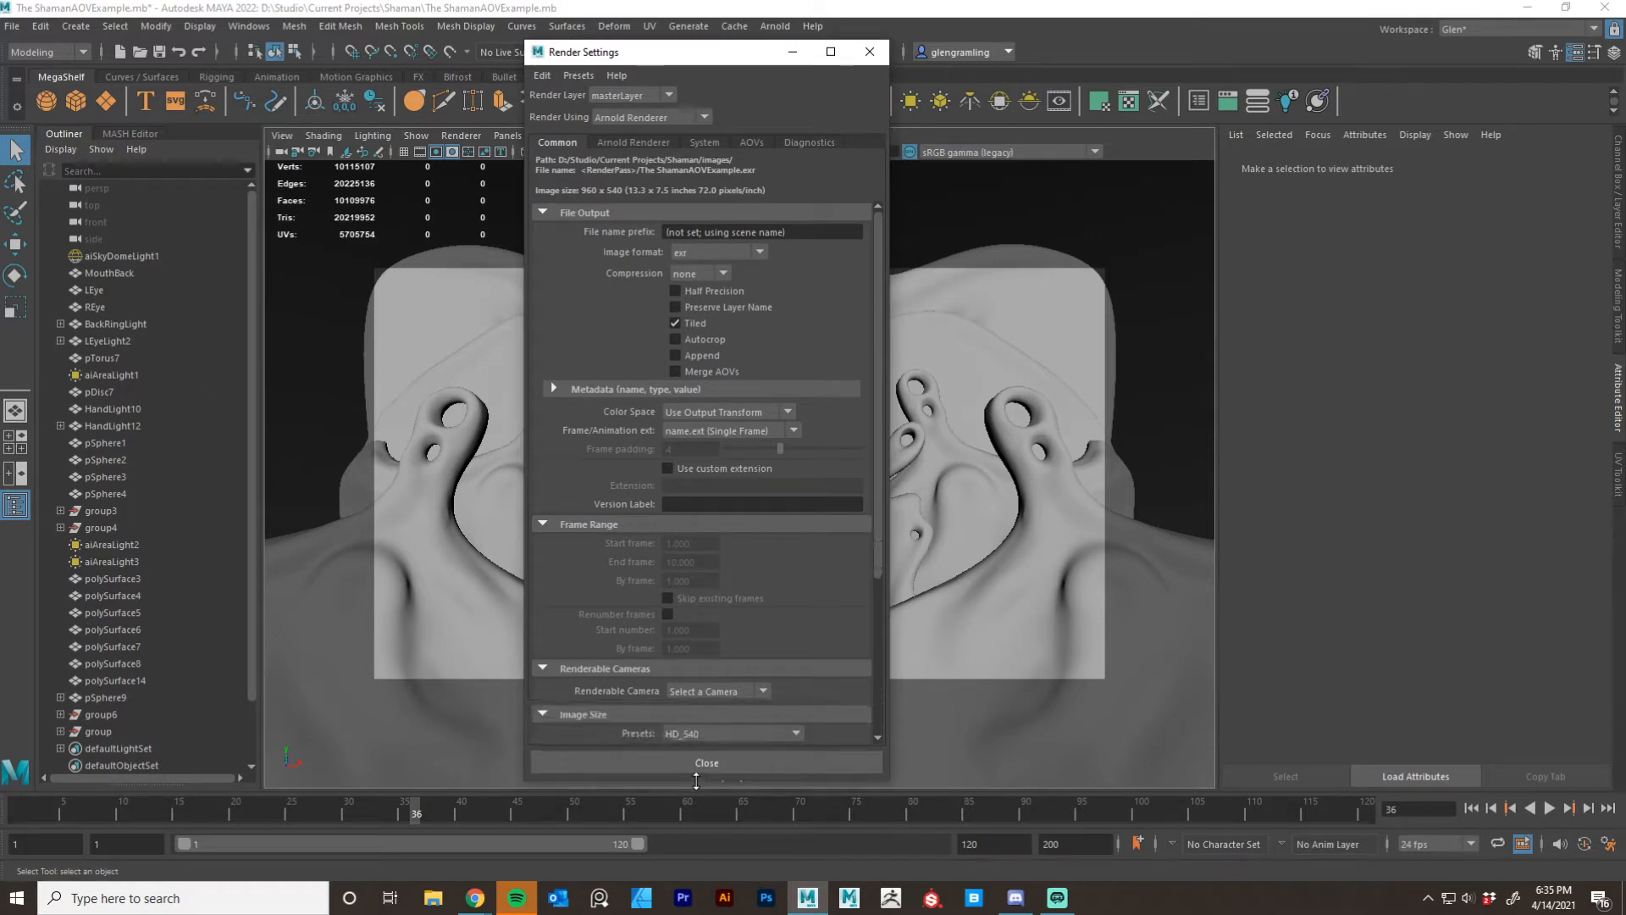
pyautogui.moveTo(881, 439); pyautogui.dragTo(900, 388)
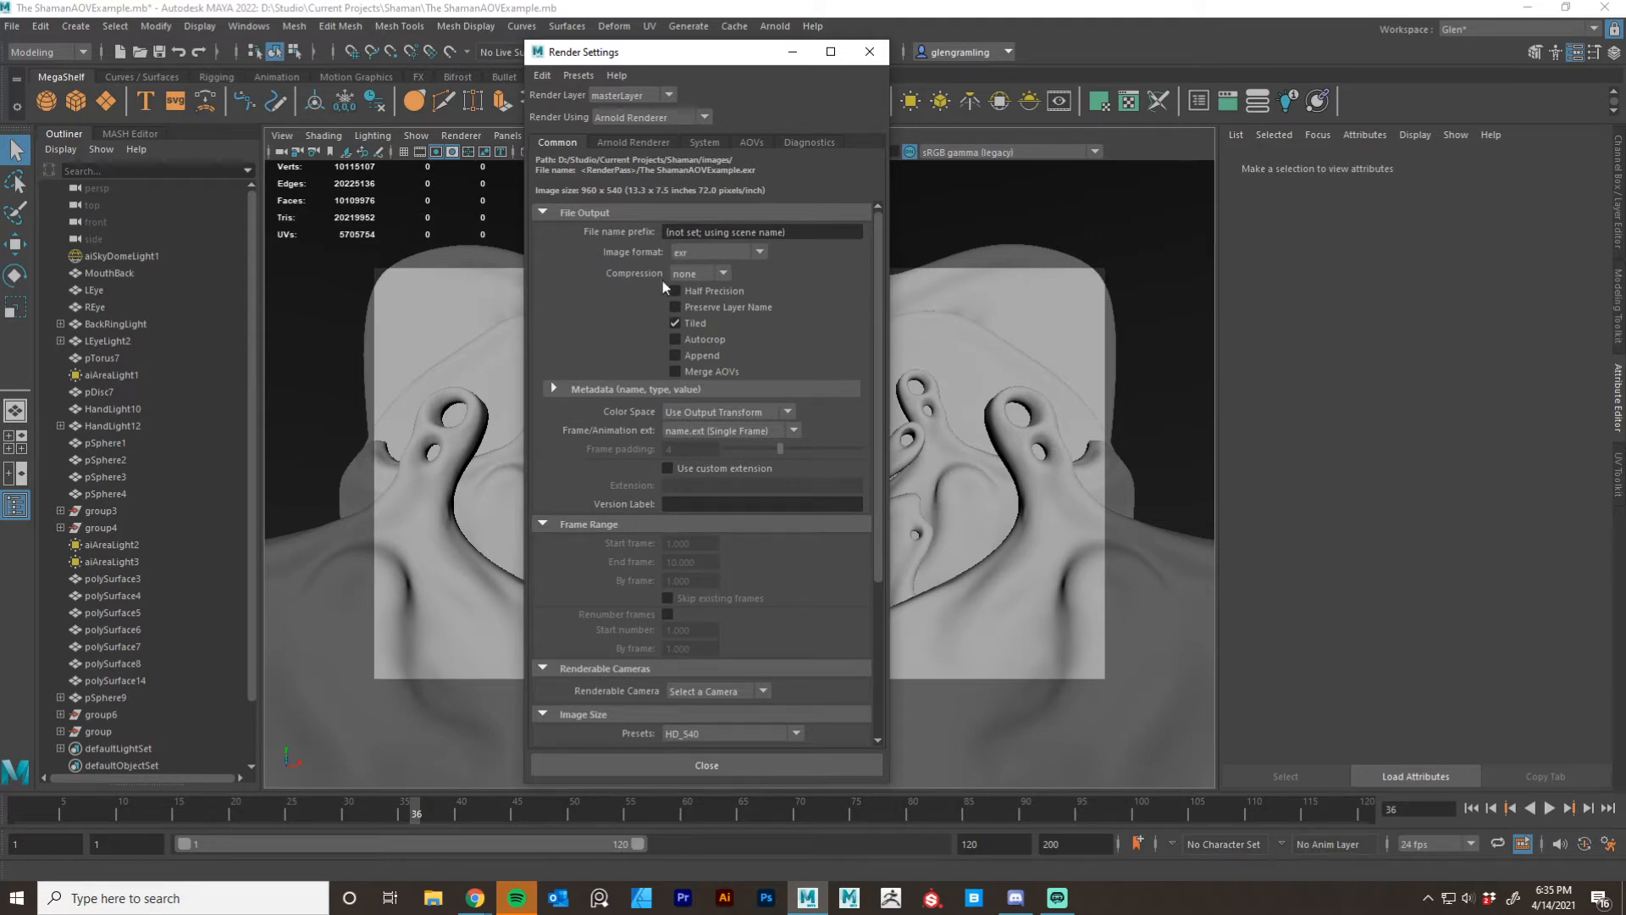
pyautogui.click(718, 272)
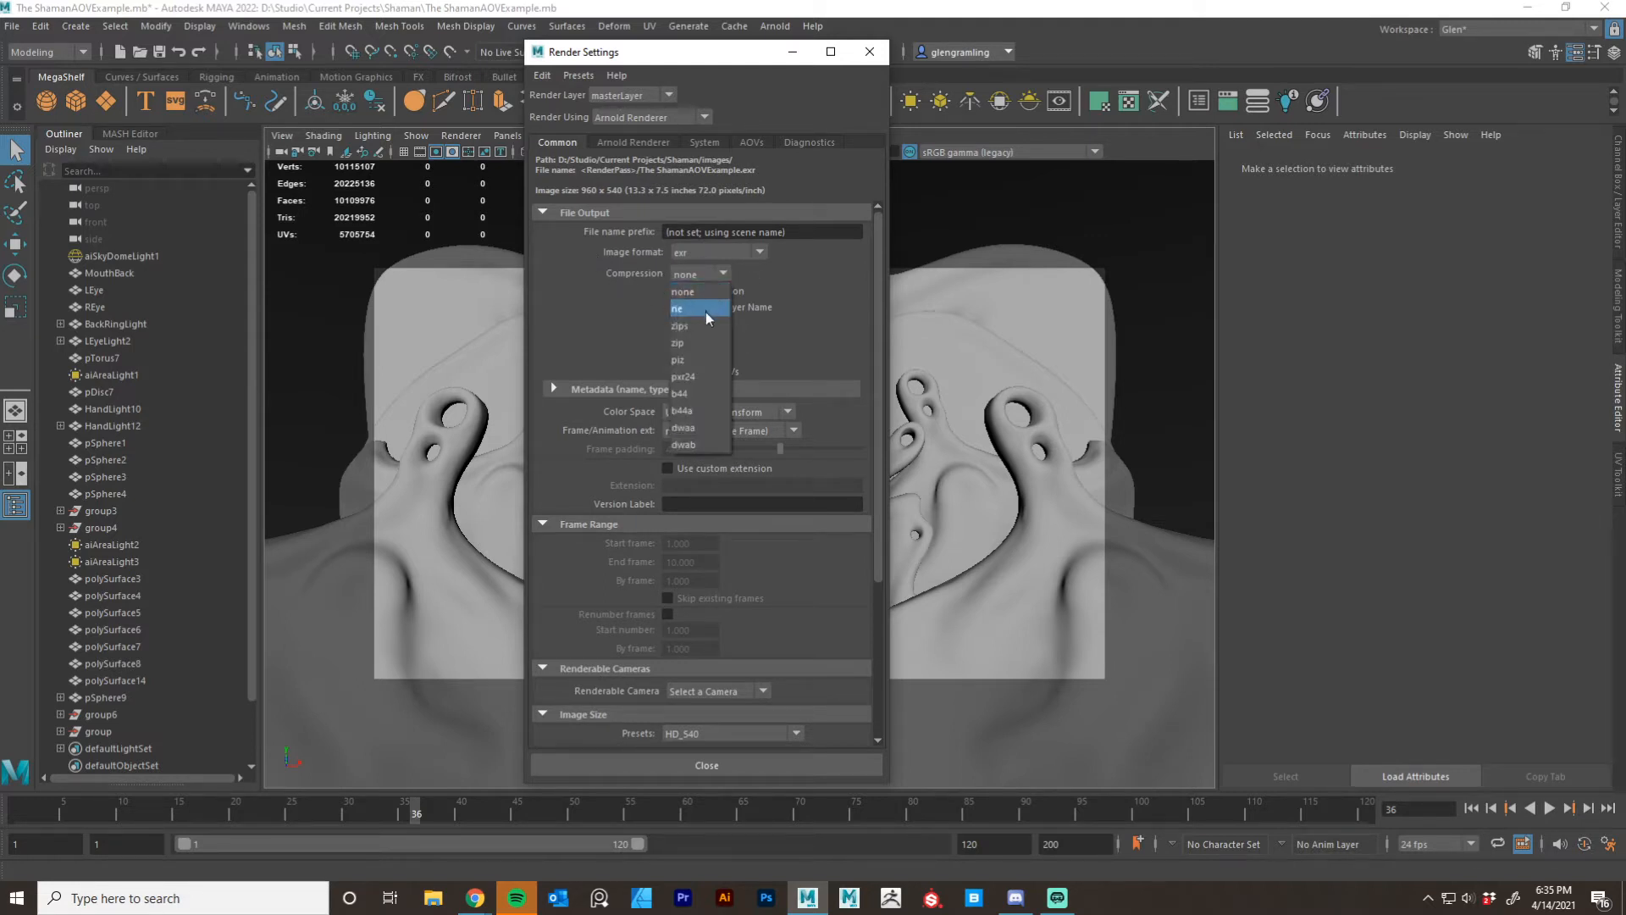
pyautogui.click(587, 293)
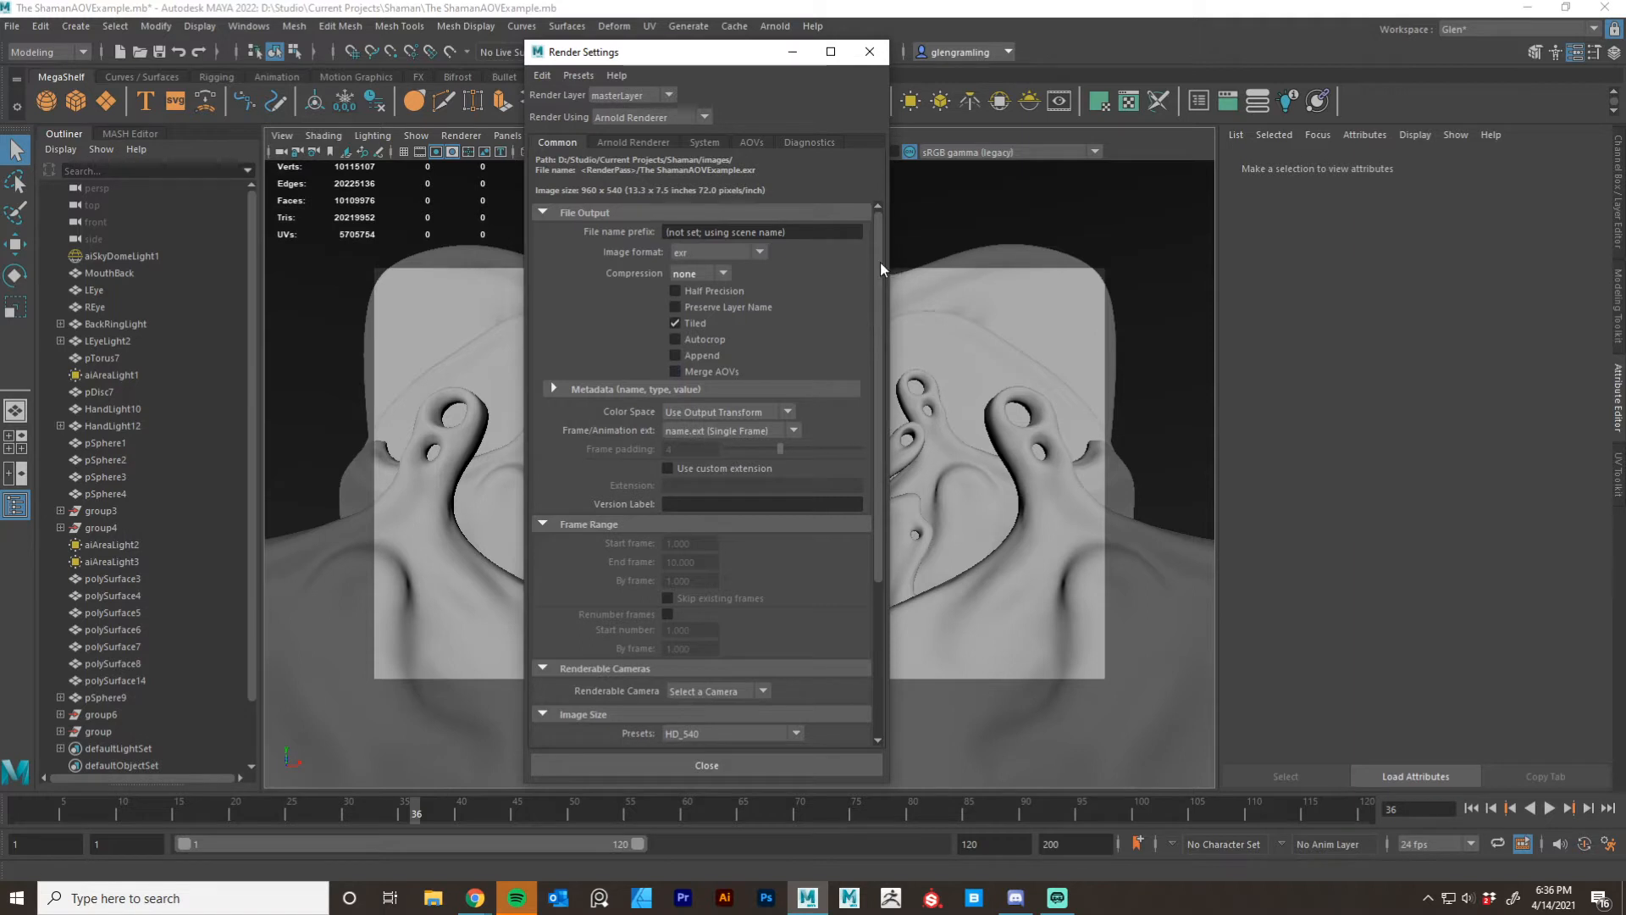
pyautogui.moveTo(881, 262); pyautogui.dragTo(846, 428)
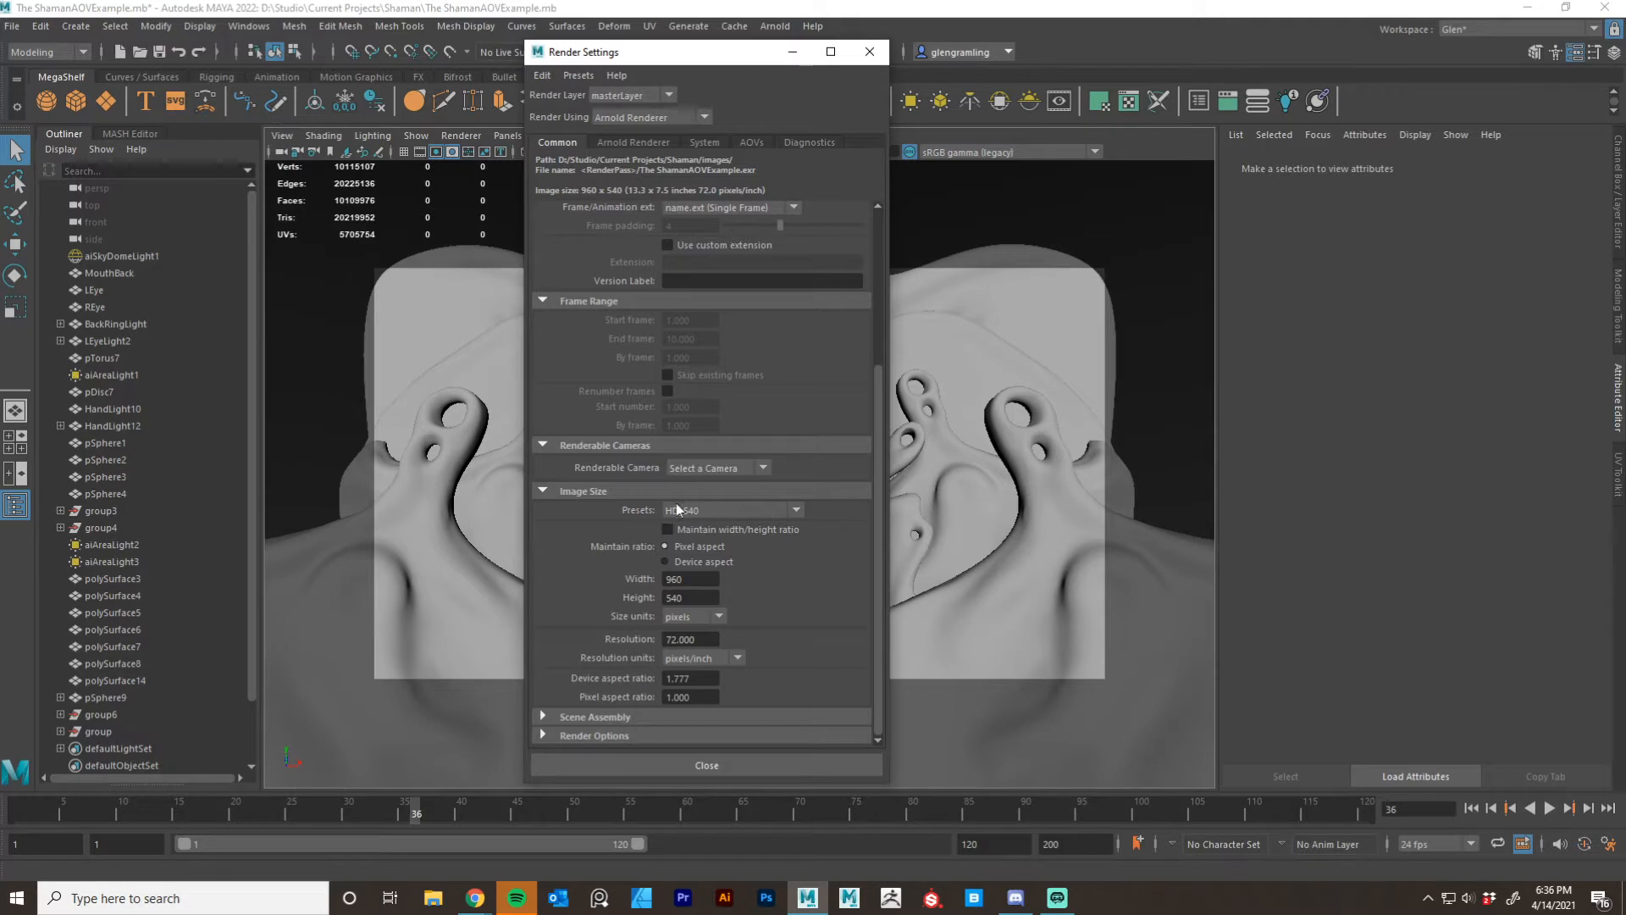
pyautogui.moveTo(878, 484); pyautogui.dragTo(860, 216)
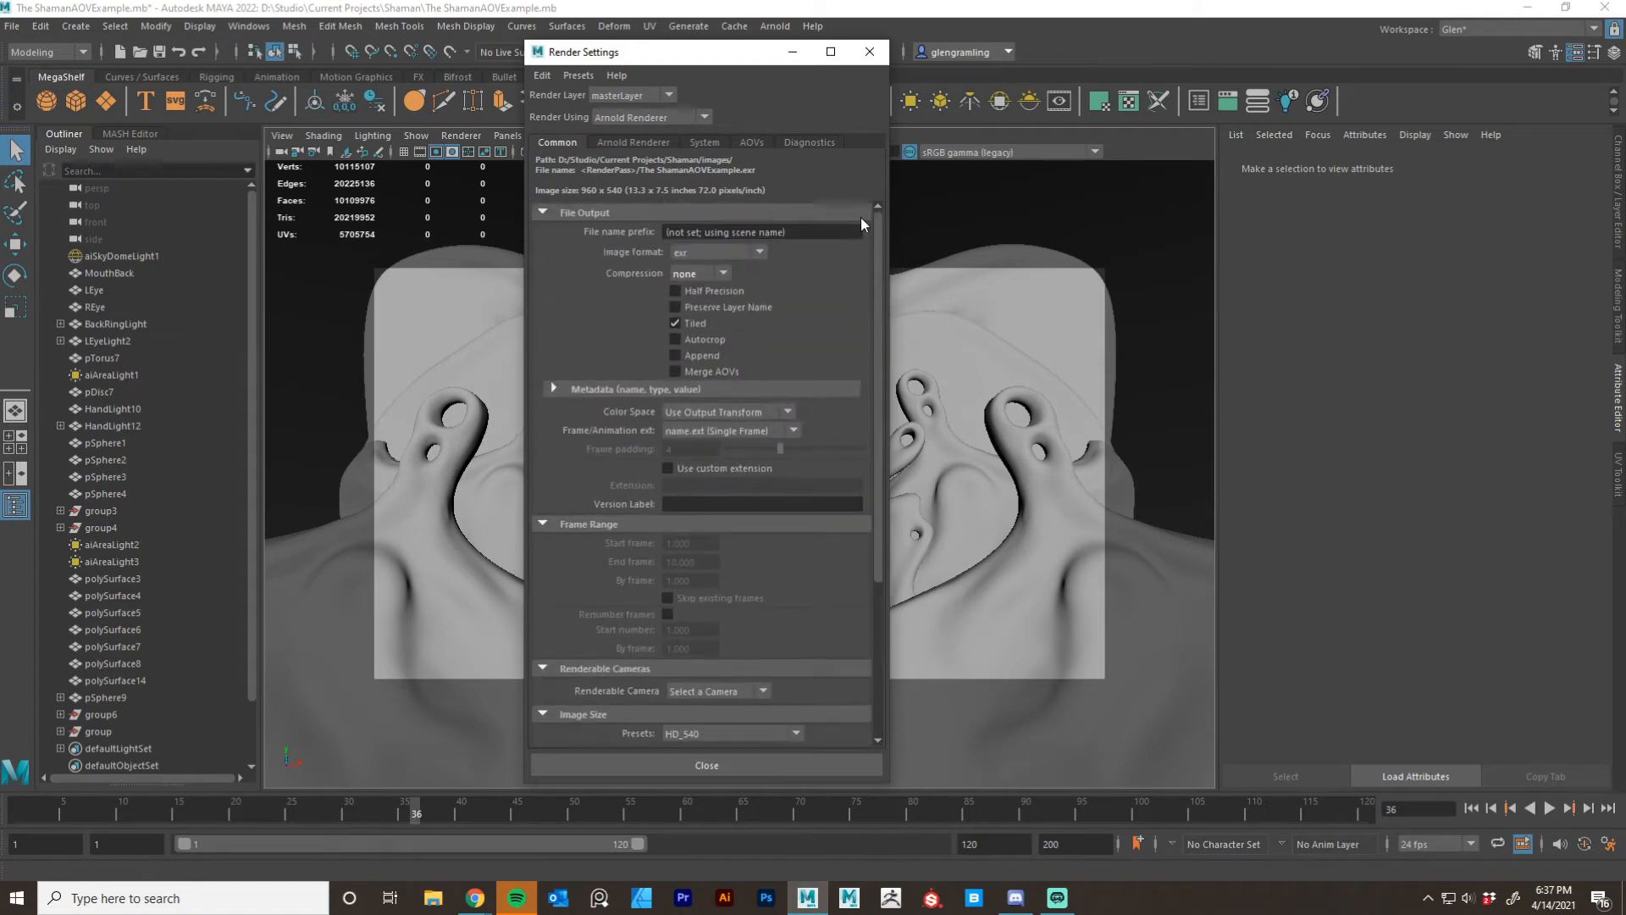
# Review the Arnold Renderer sampling values, adaptive sampling, filter types and light settings.
pyautogui.click(633, 142)
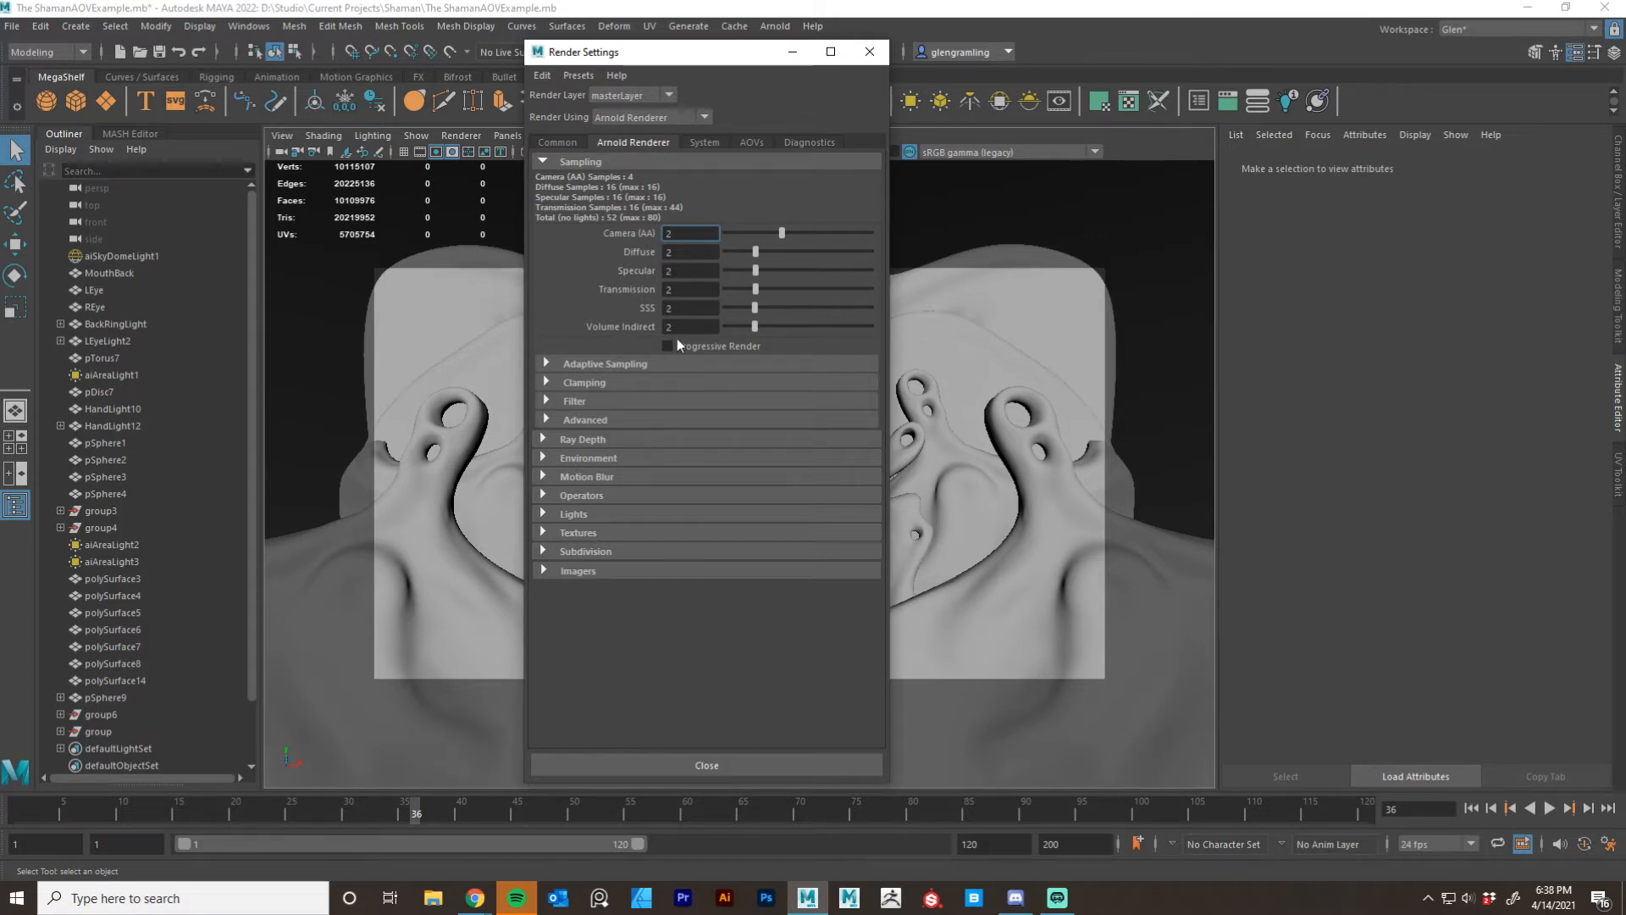
pyautogui.doubleClick(668, 233)
pyautogui.click(576, 364)
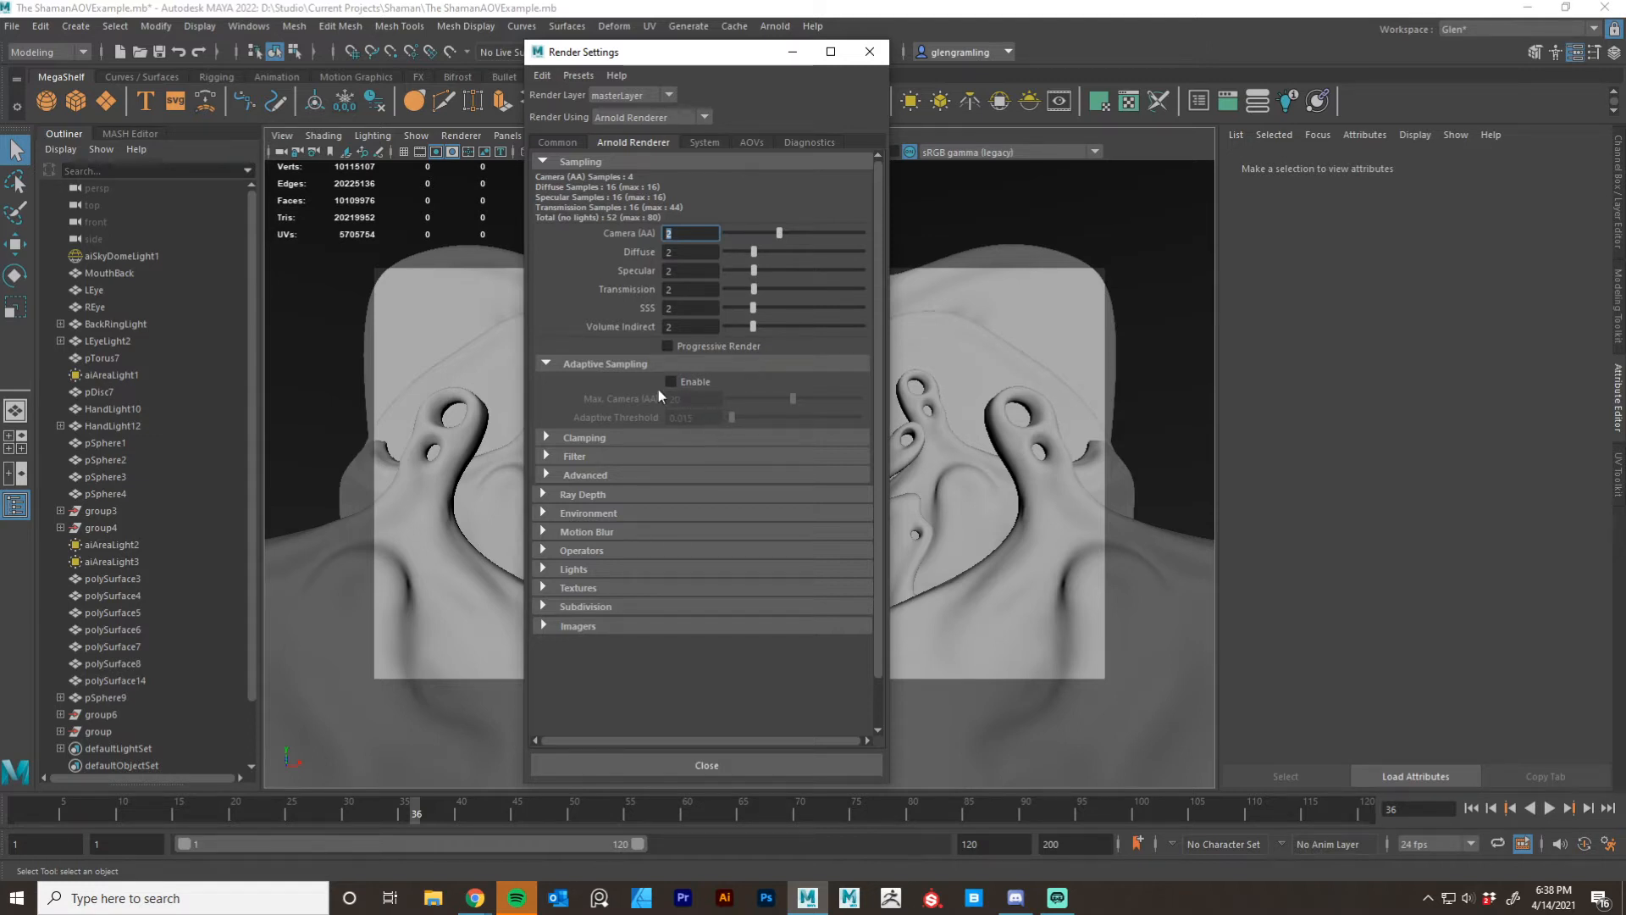
pyautogui.click(544, 462)
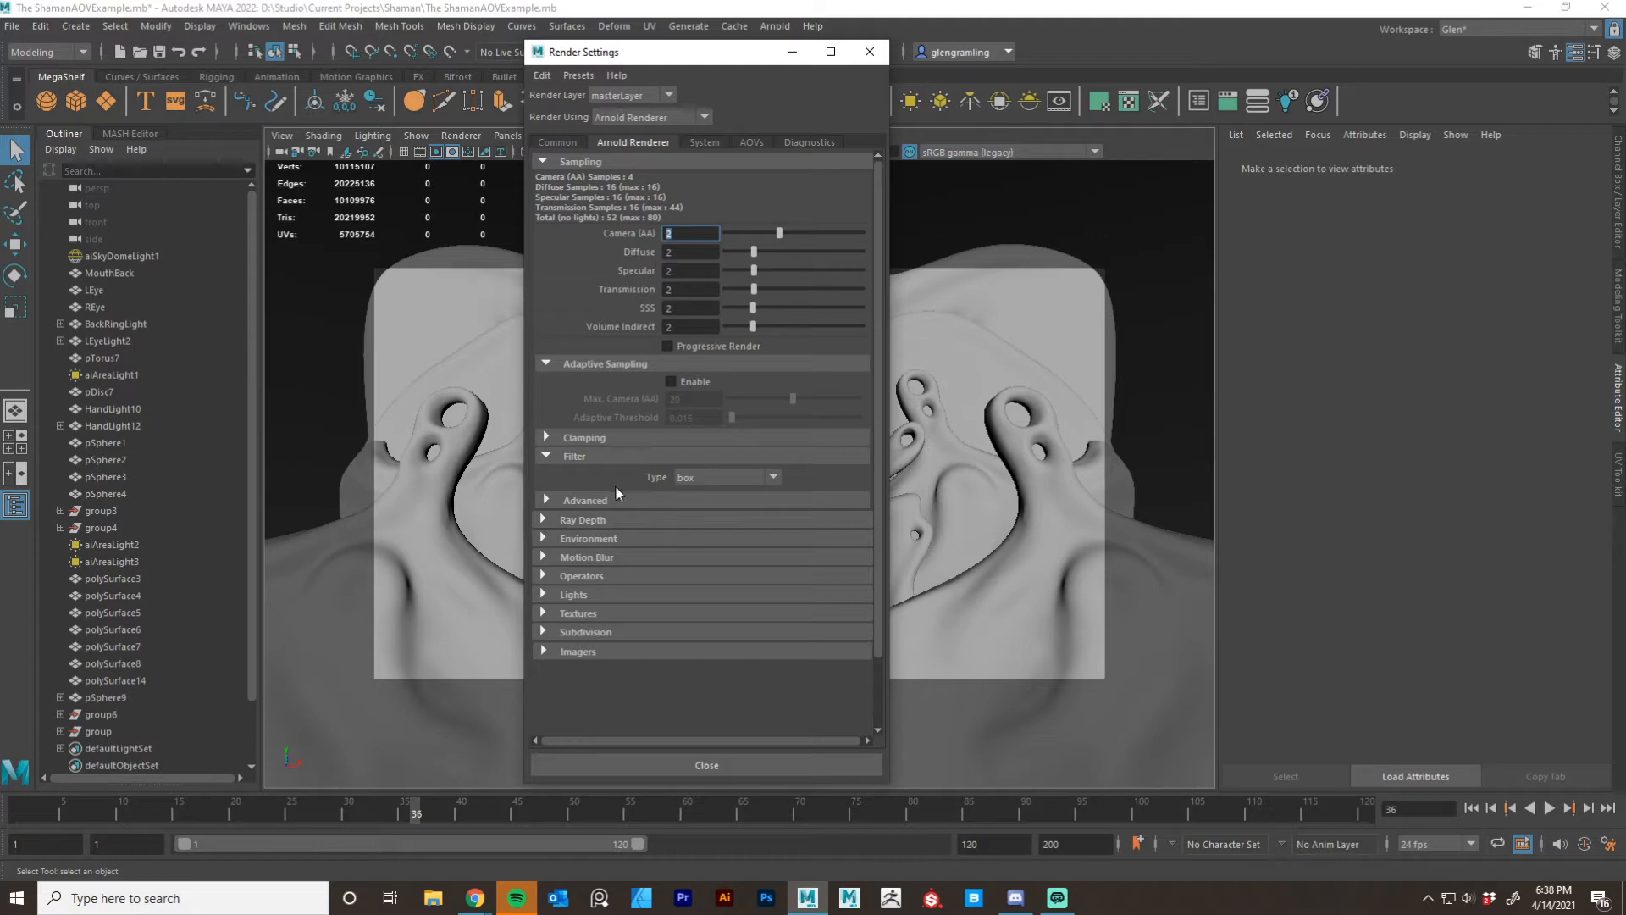
pyautogui.click(731, 480)
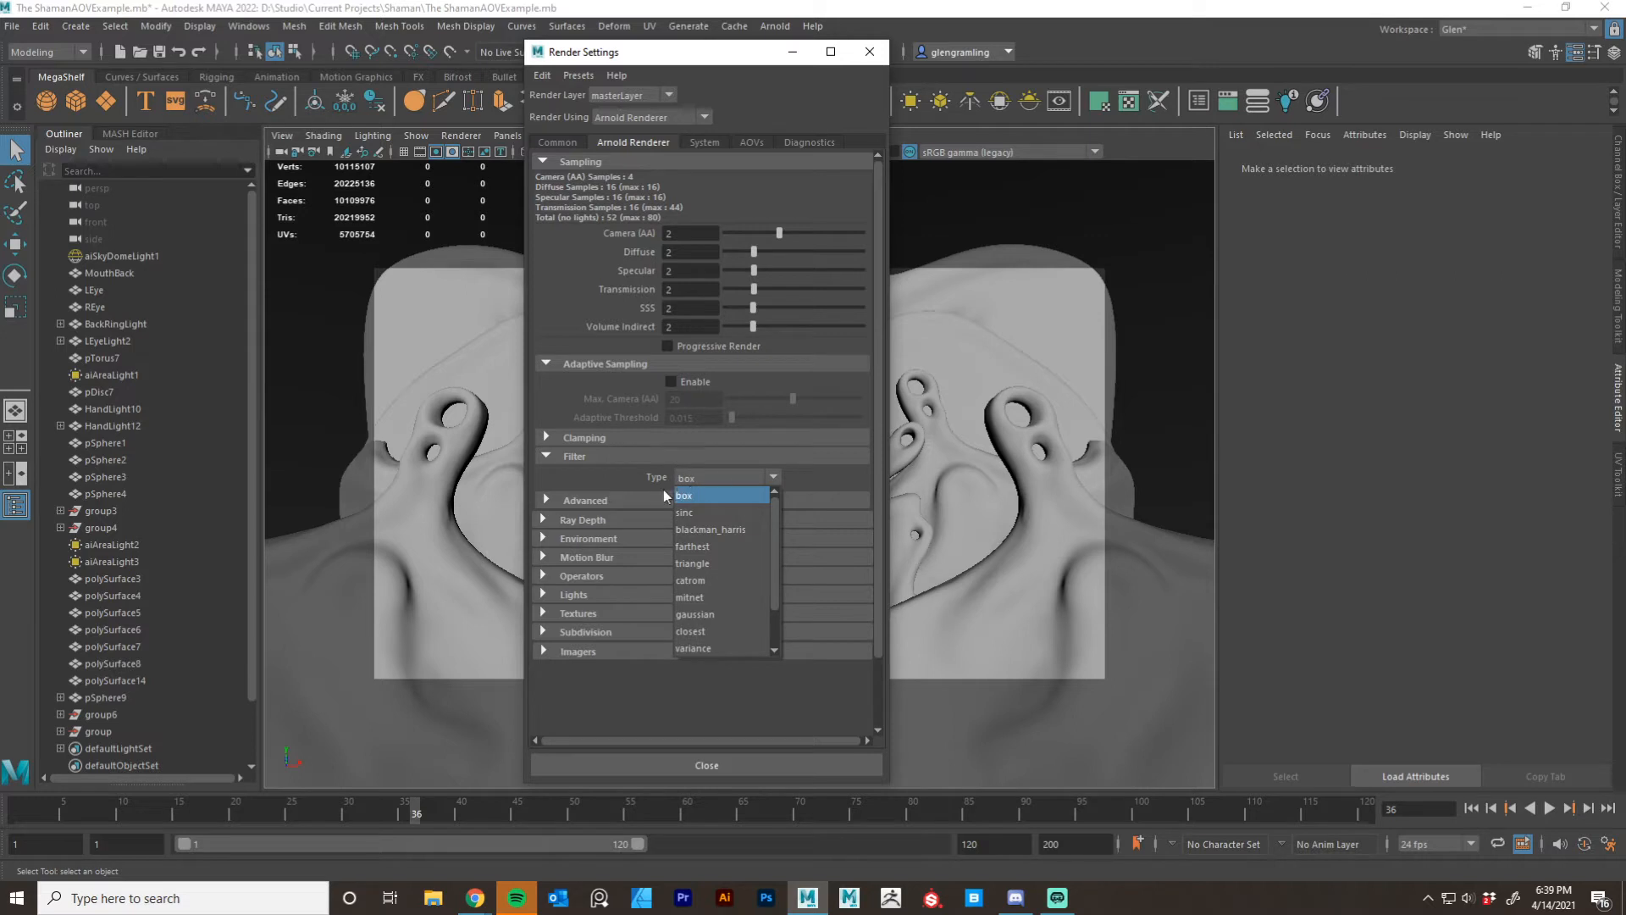
pyautogui.click(641, 476)
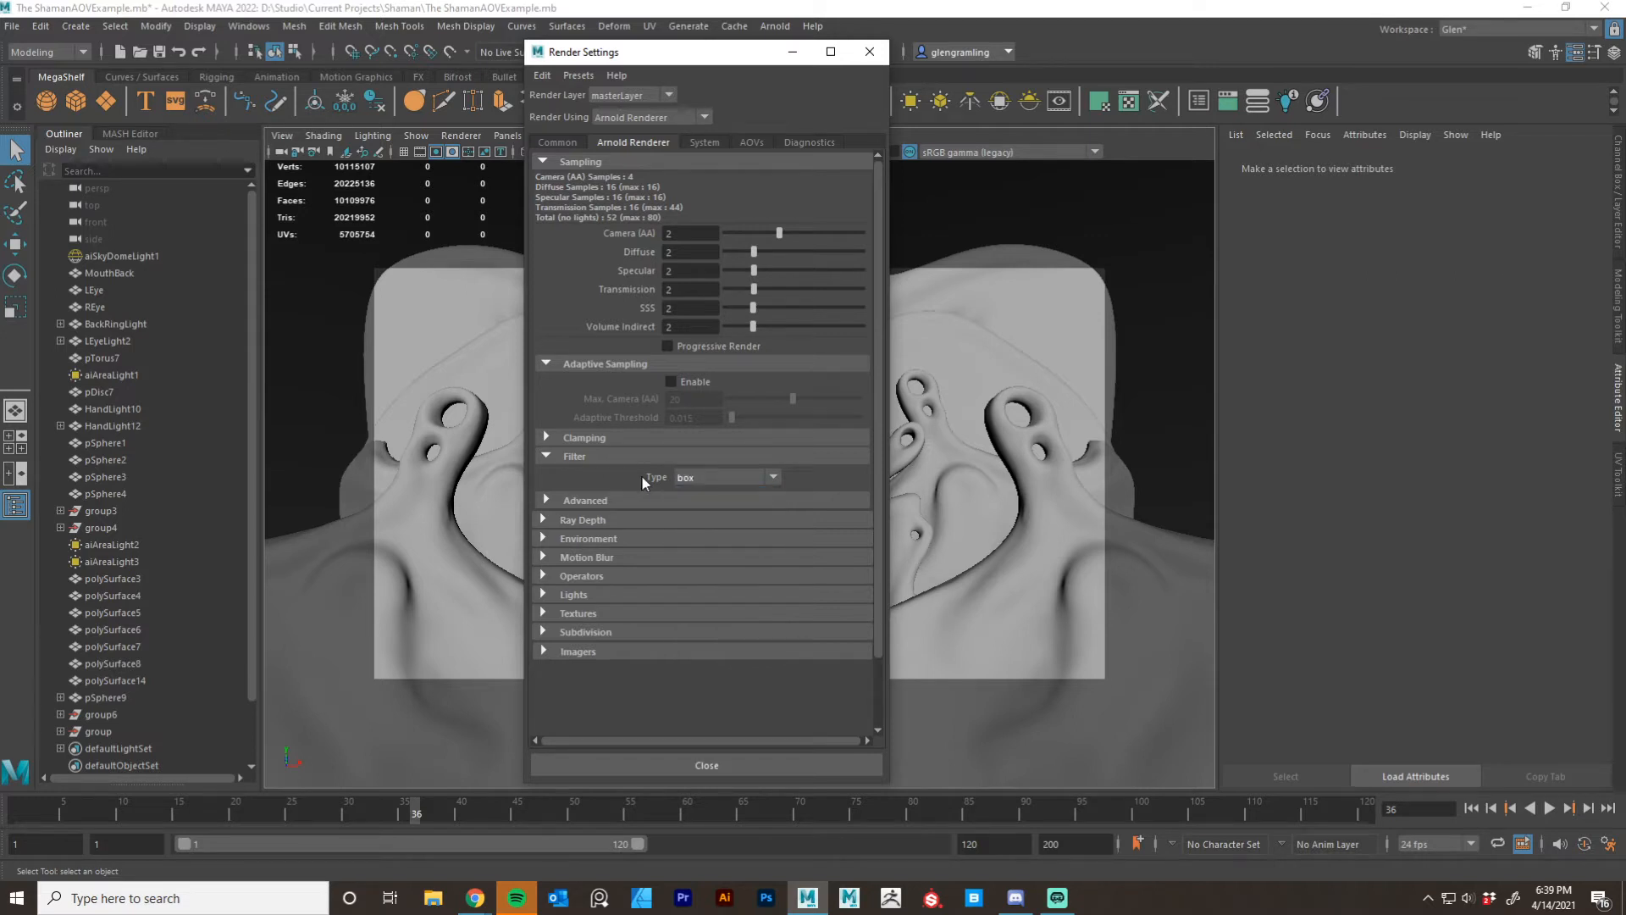
pyautogui.click(607, 650)
pyautogui.click(607, 650)
pyautogui.click(607, 596)
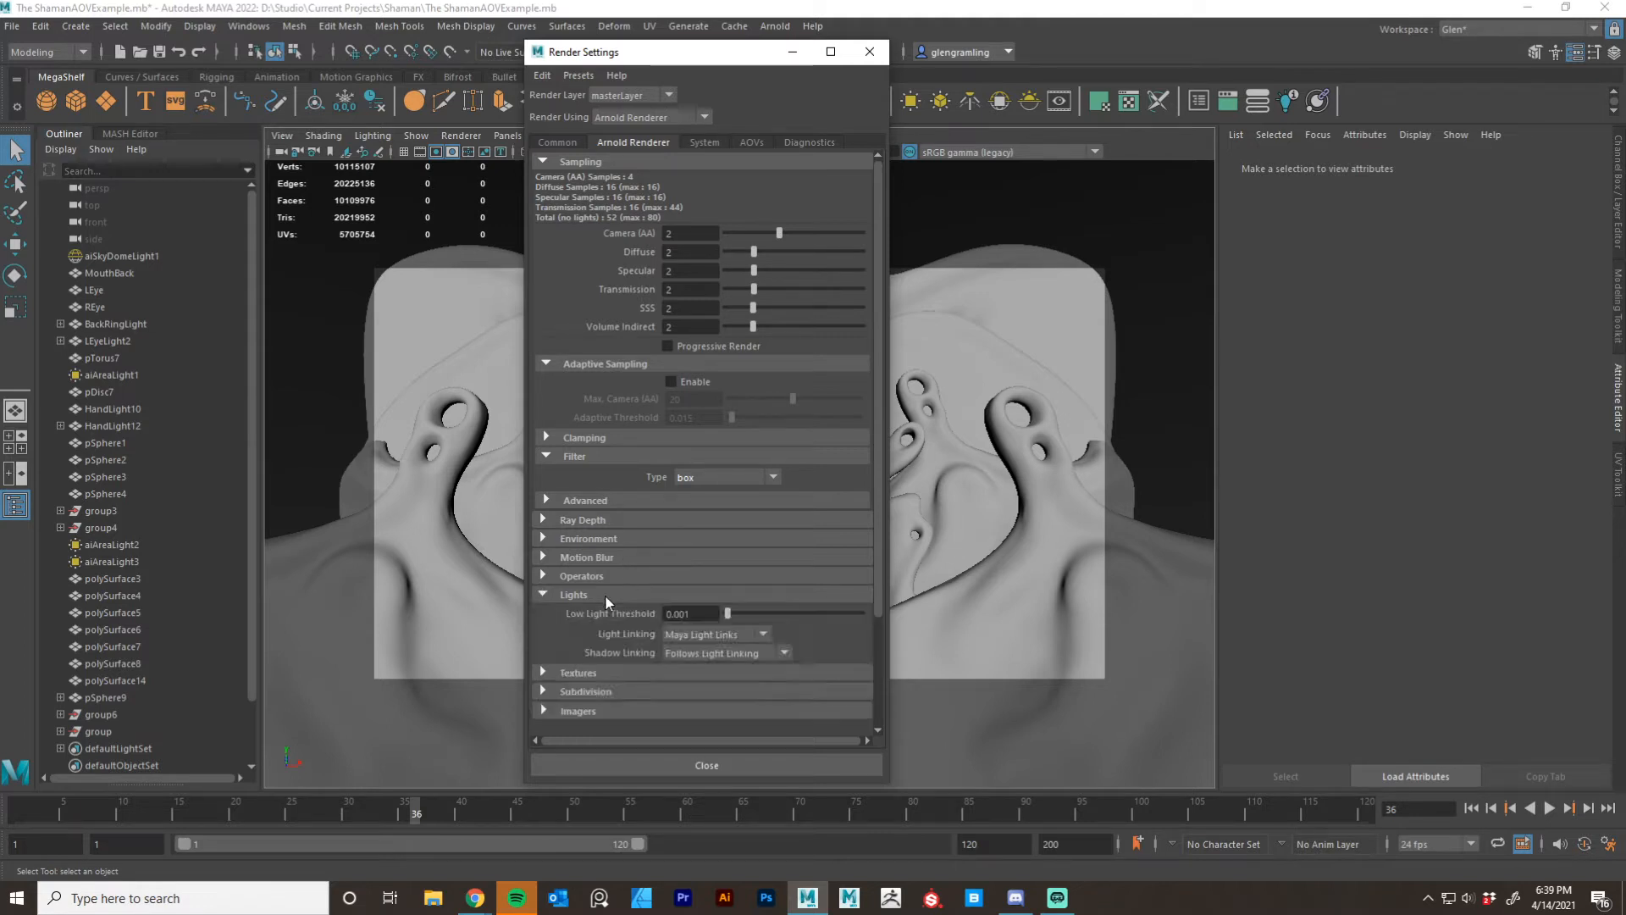
pyautogui.click(604, 596)
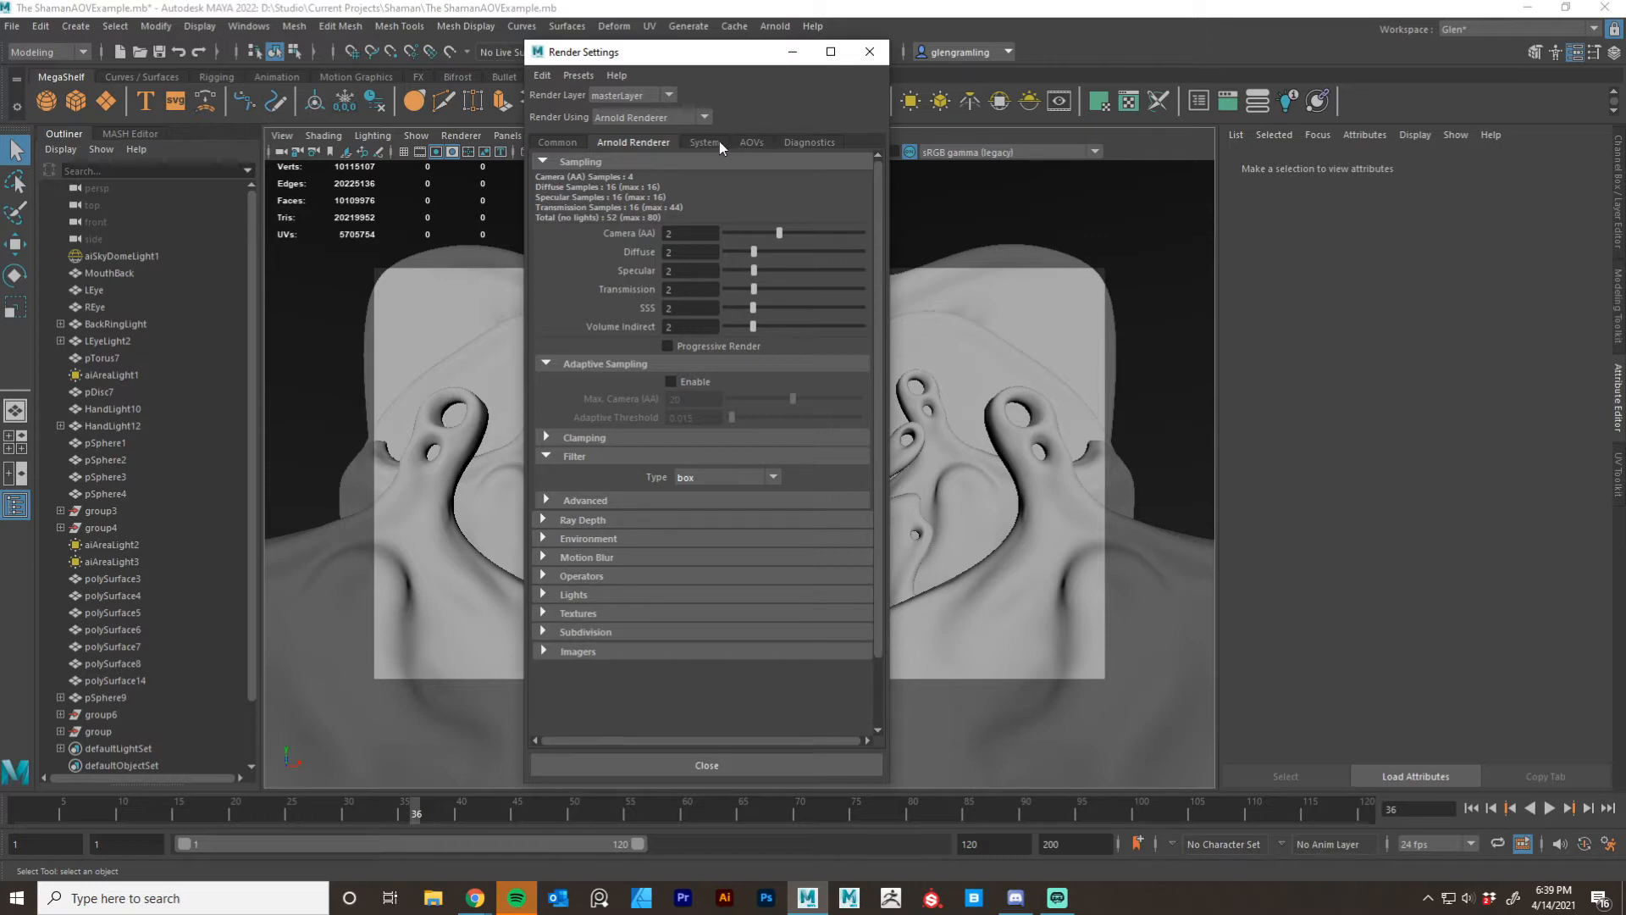
# Add the N, Z, albedo and ID passes to the active AOVs of the Arnold render.
pyautogui.click(764, 144)
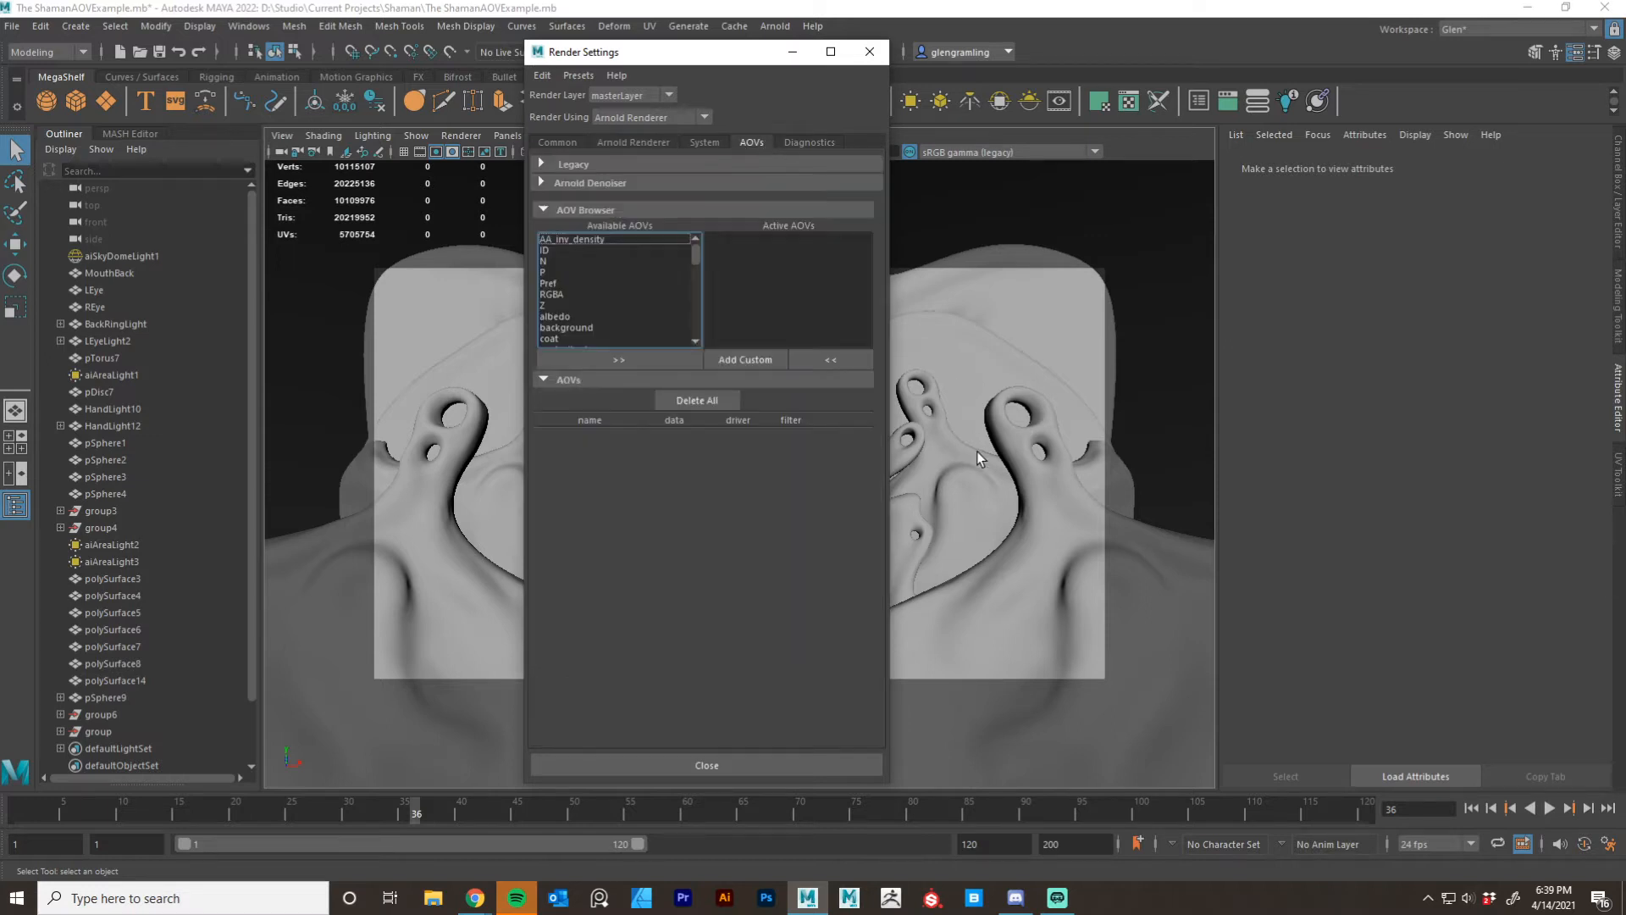
pyautogui.click(767, 268)
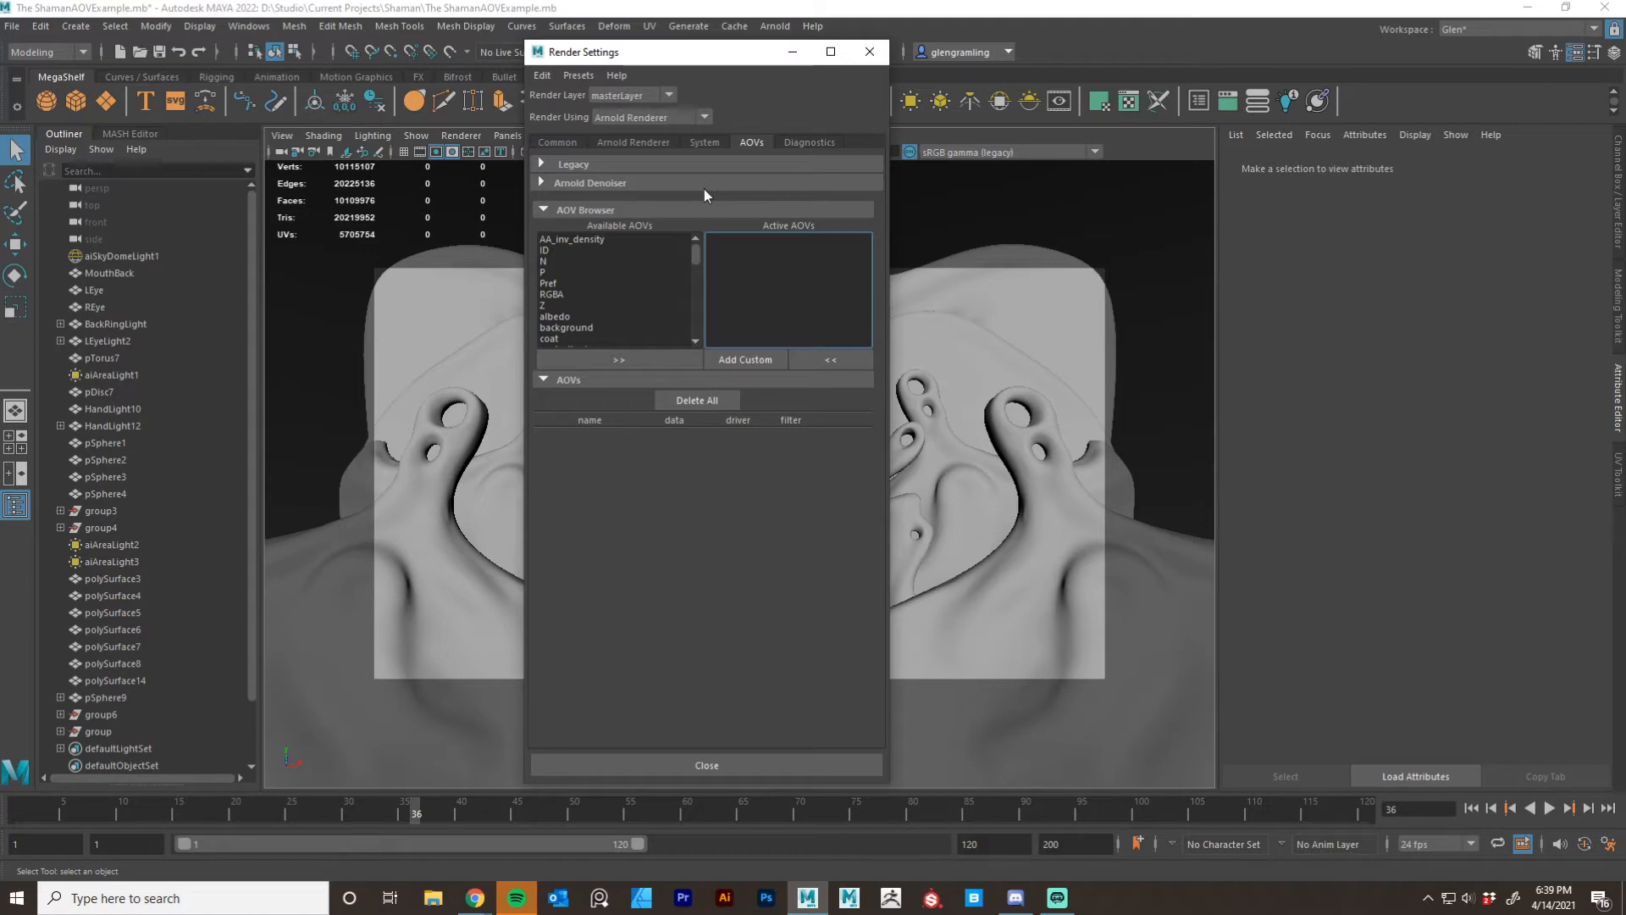
pyautogui.click(549, 260)
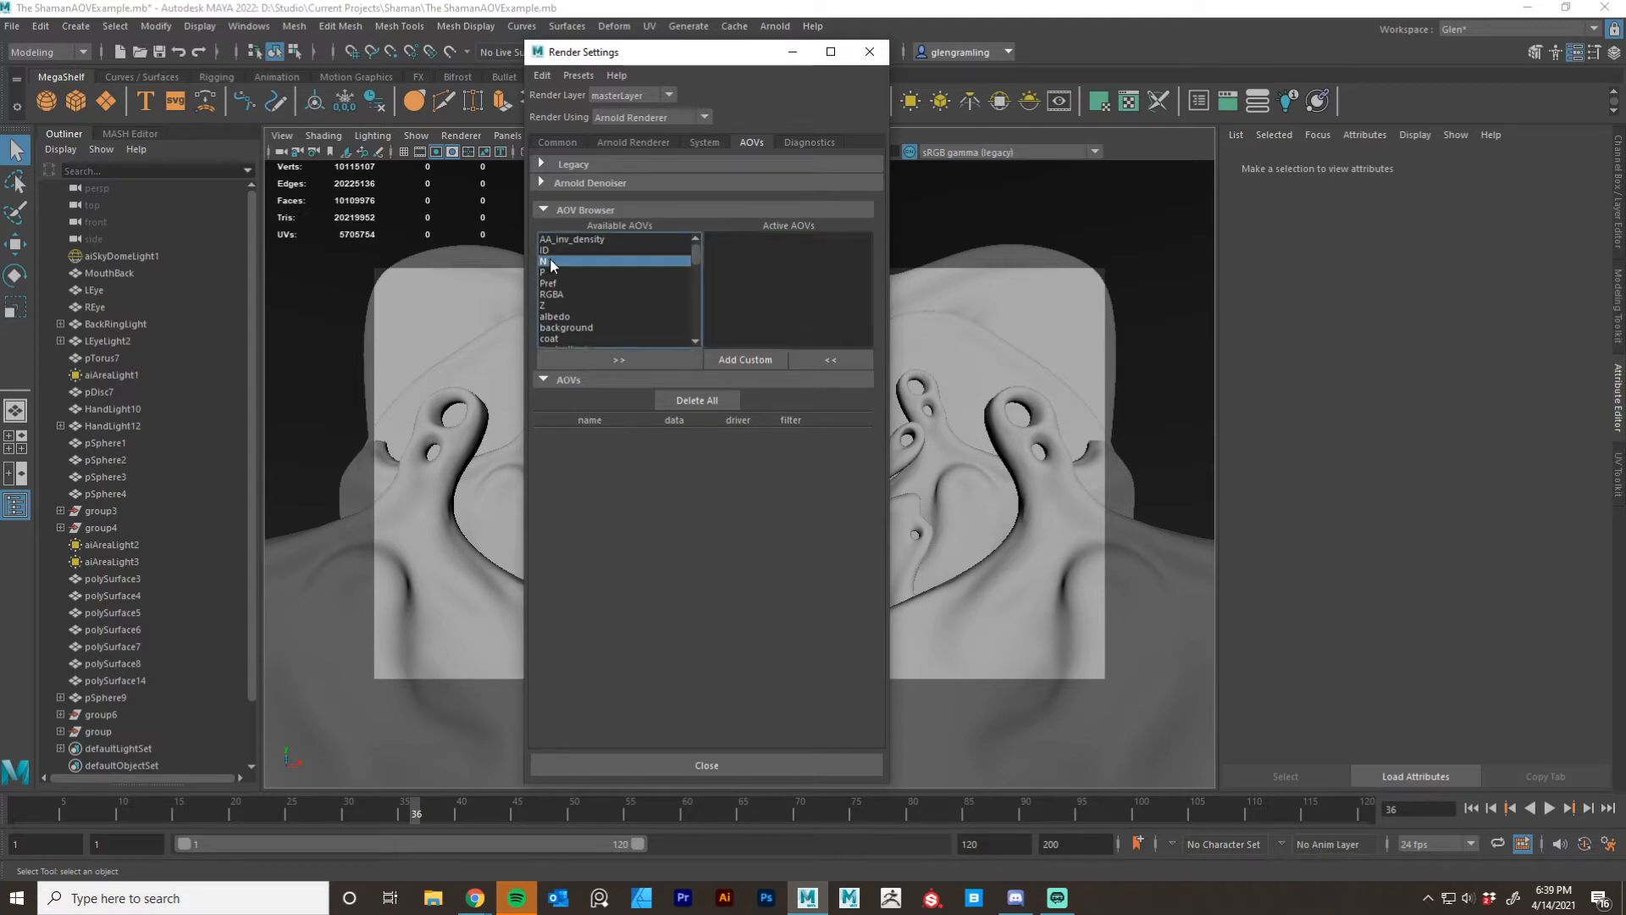
pyautogui.keyDown('ctrl'); pyautogui.click(552, 305); pyautogui.keyUp('ctrl')
pyautogui.keyDown('ctrl'); pyautogui.click(559, 317); pyautogui.keyUp('ctrl')
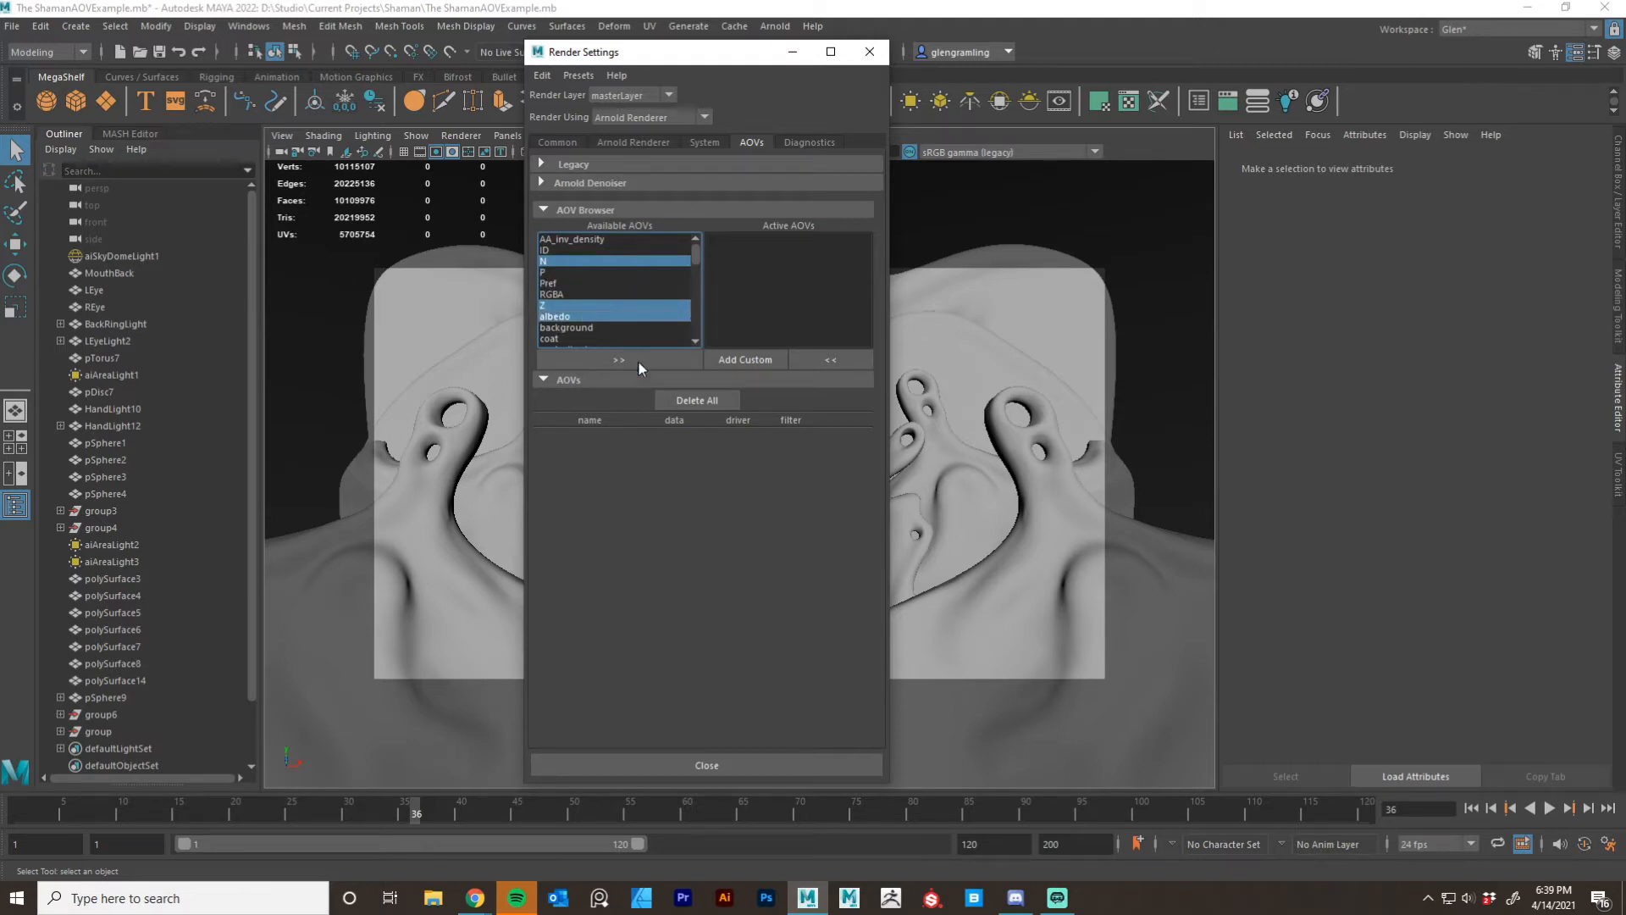
pyautogui.click(611, 359)
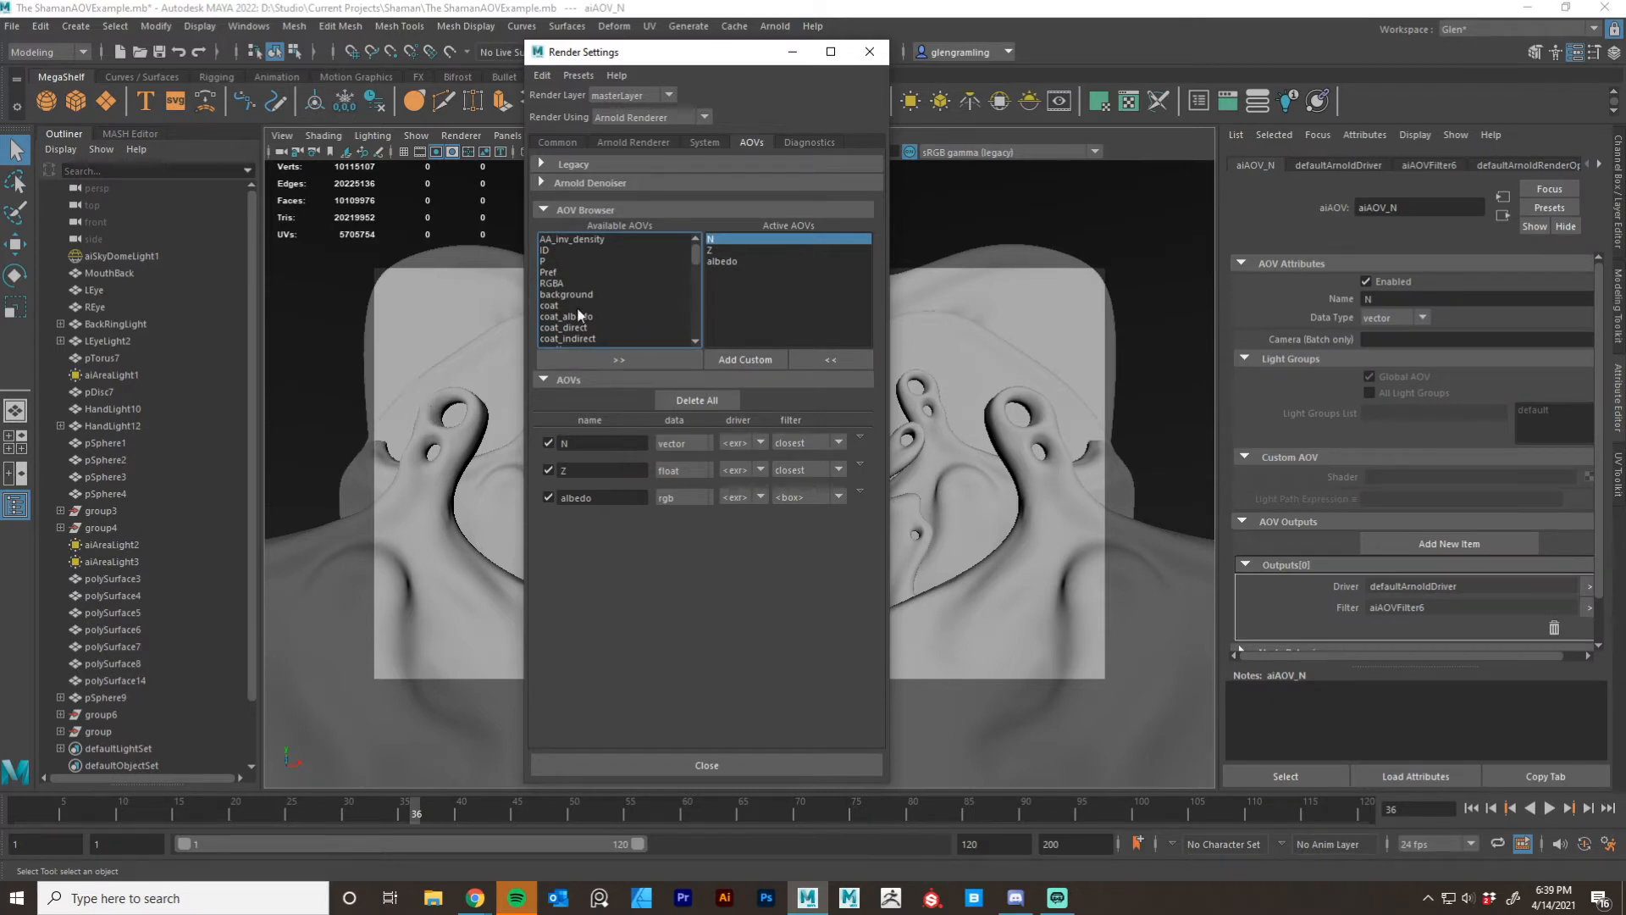
pyautogui.click(556, 250)
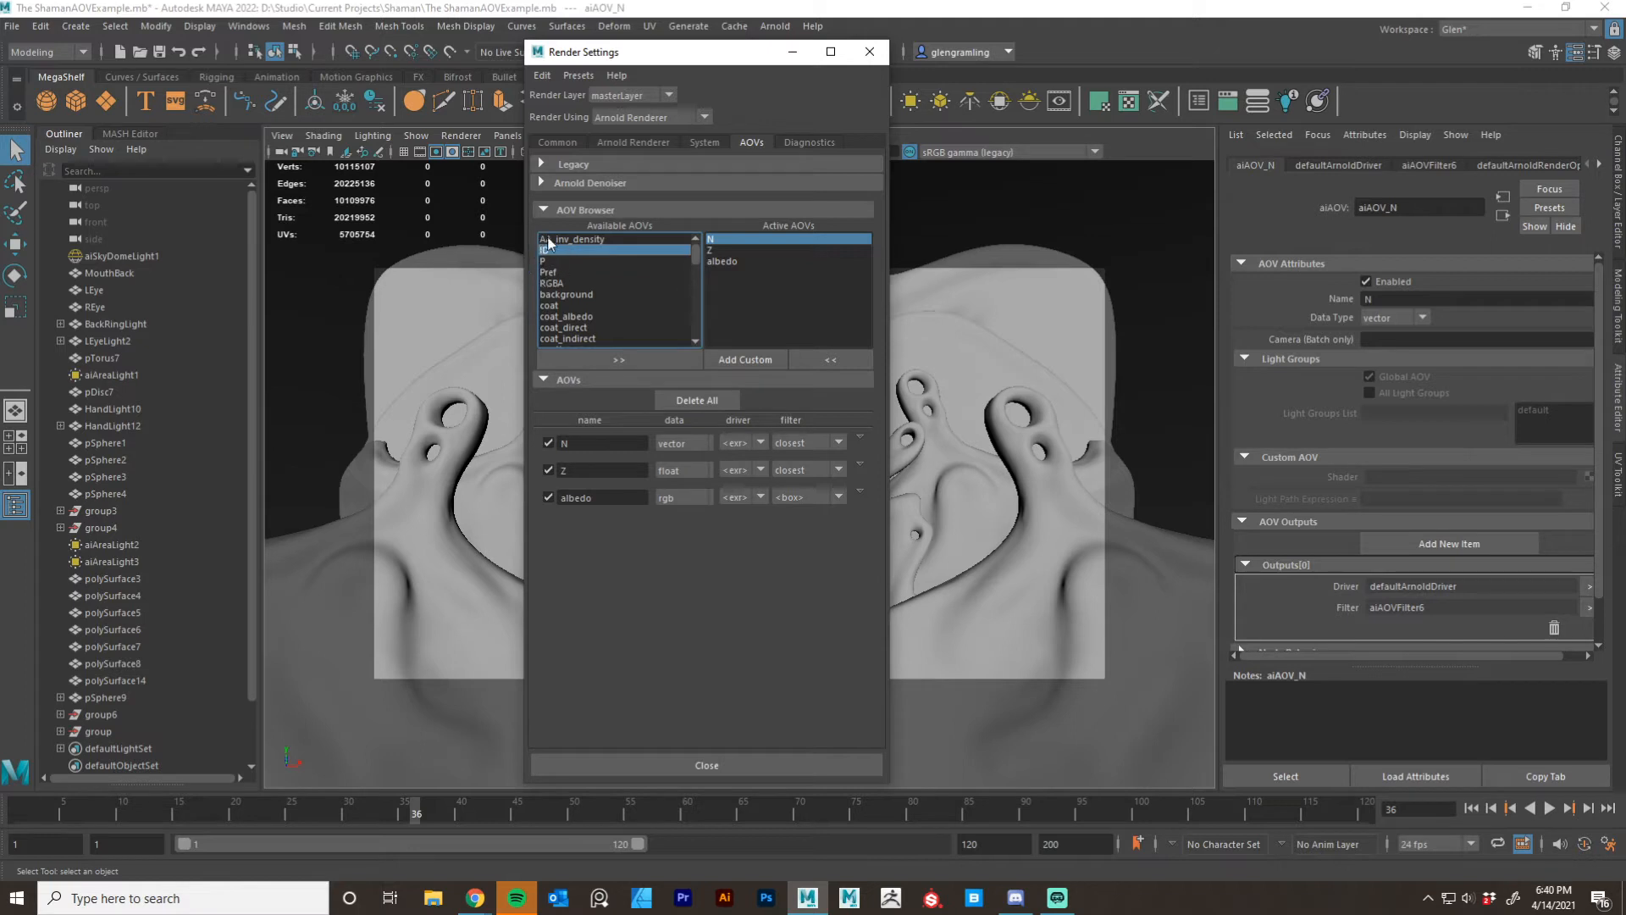
pyautogui.click(617, 359)
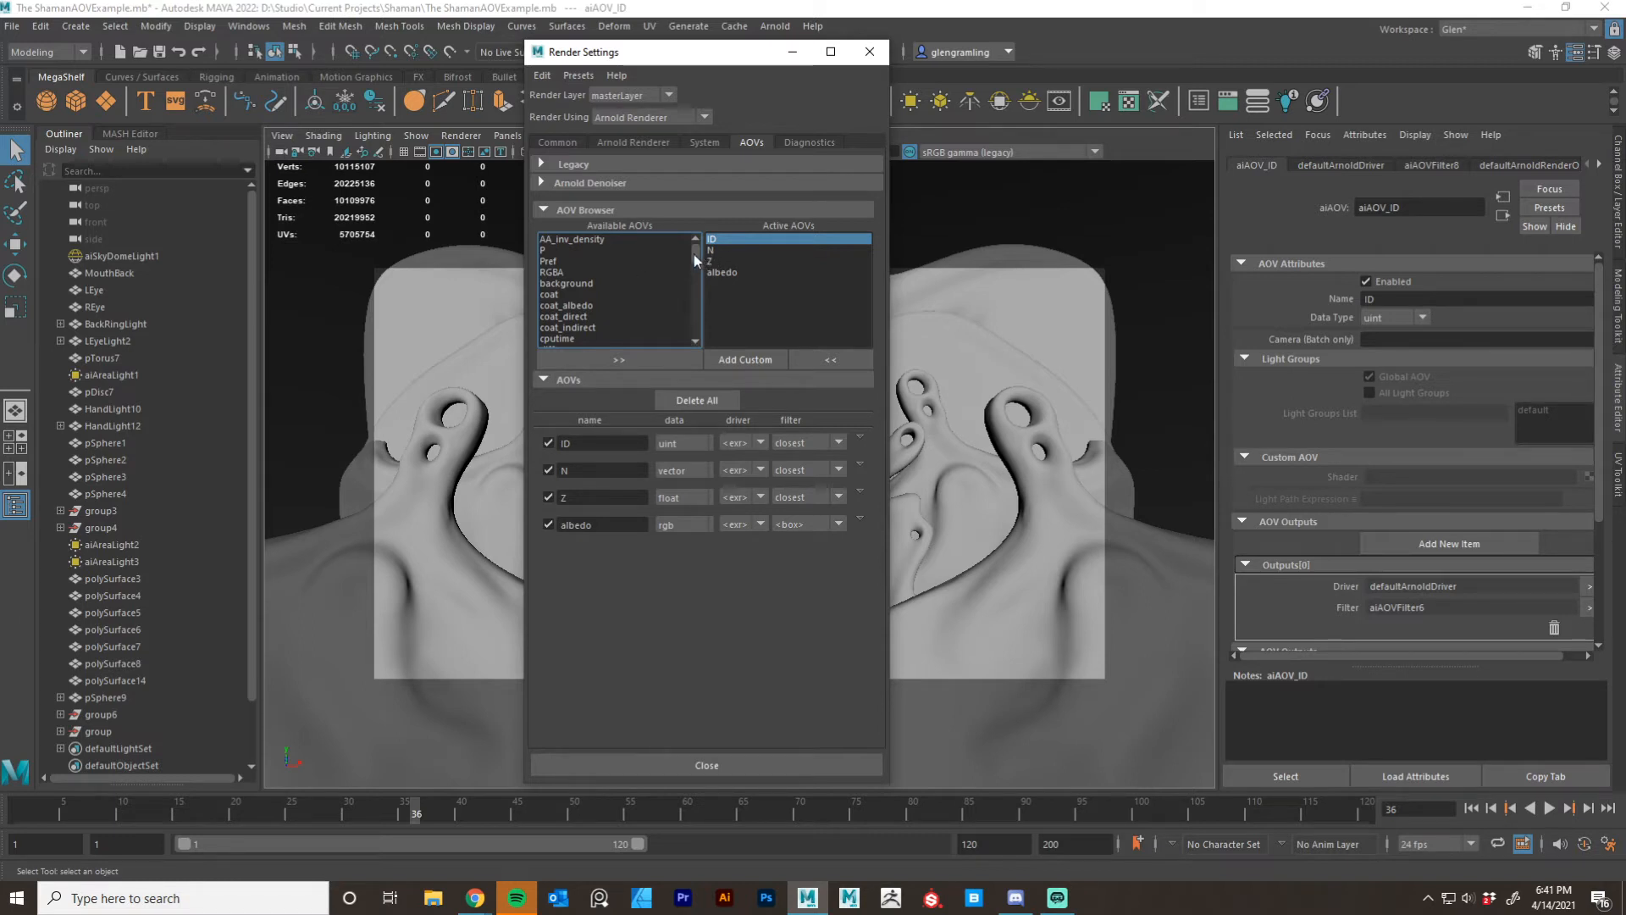
# Add the coat, coat_albedo, coat_direct and coat_indirect passes to the active AOVs.
pyautogui.moveTo(694, 254); pyautogui.dragTo(703, 251)
pyautogui.moveTo(696, 254); pyautogui.dragTo(699, 250)
pyautogui.click(578, 295)
pyautogui.keyDown('shift'); pyautogui.click(576, 327); pyautogui.keyUp('shift')
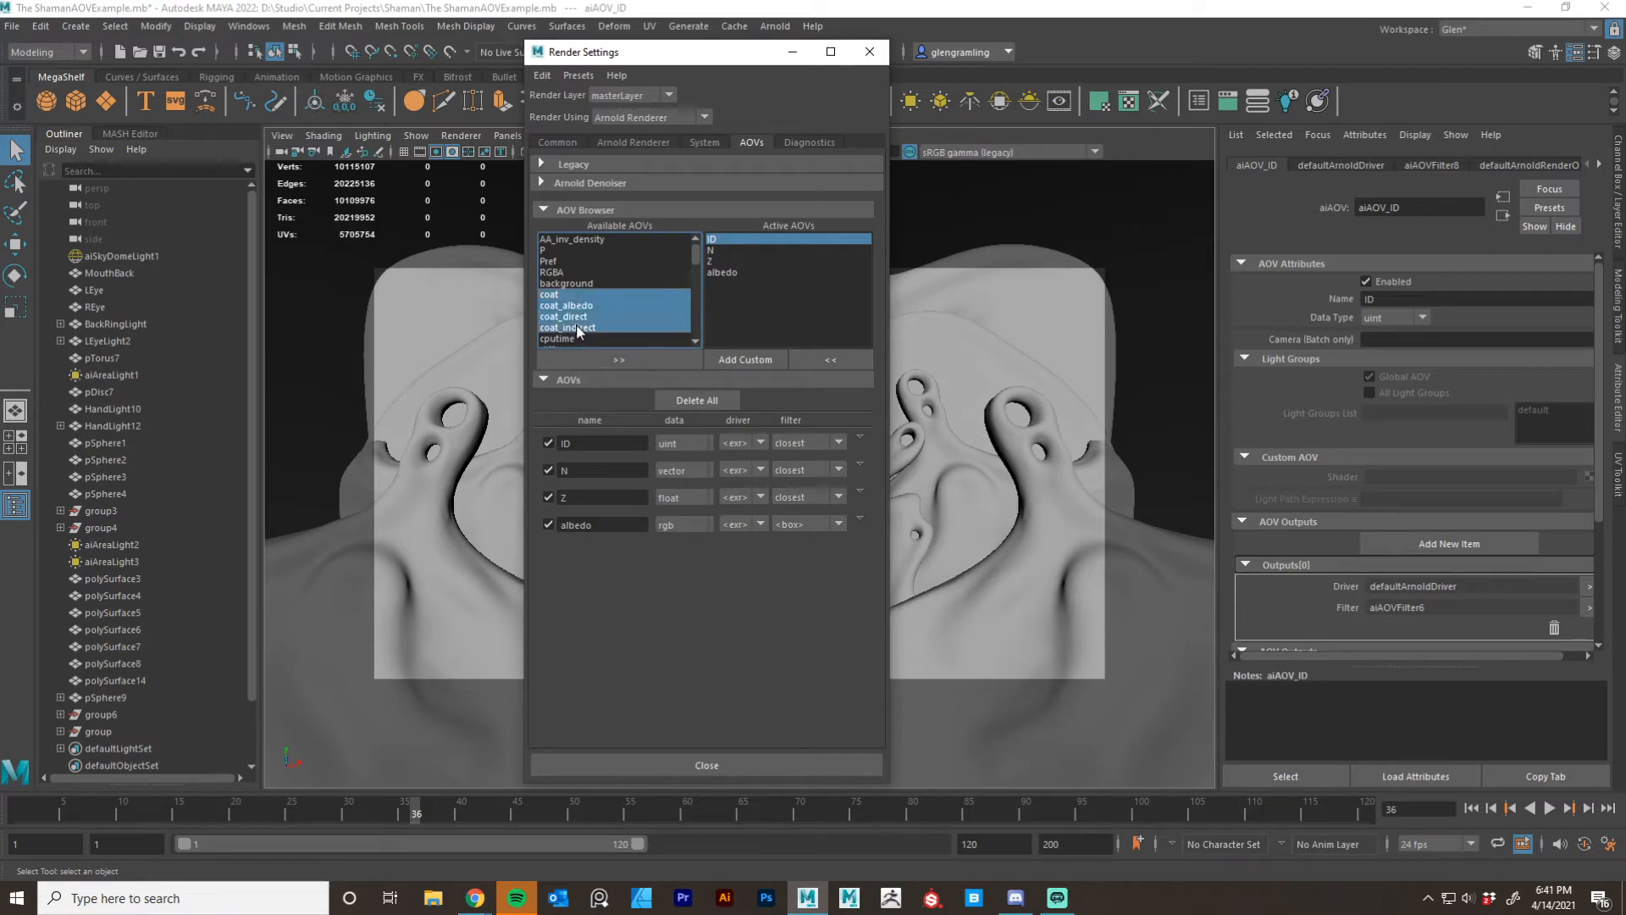
pyautogui.click(615, 357)
# Activate the diffuse AOV with its albedo, direct and indirect variants, plus the emission AOV.
pyautogui.click(611, 304)
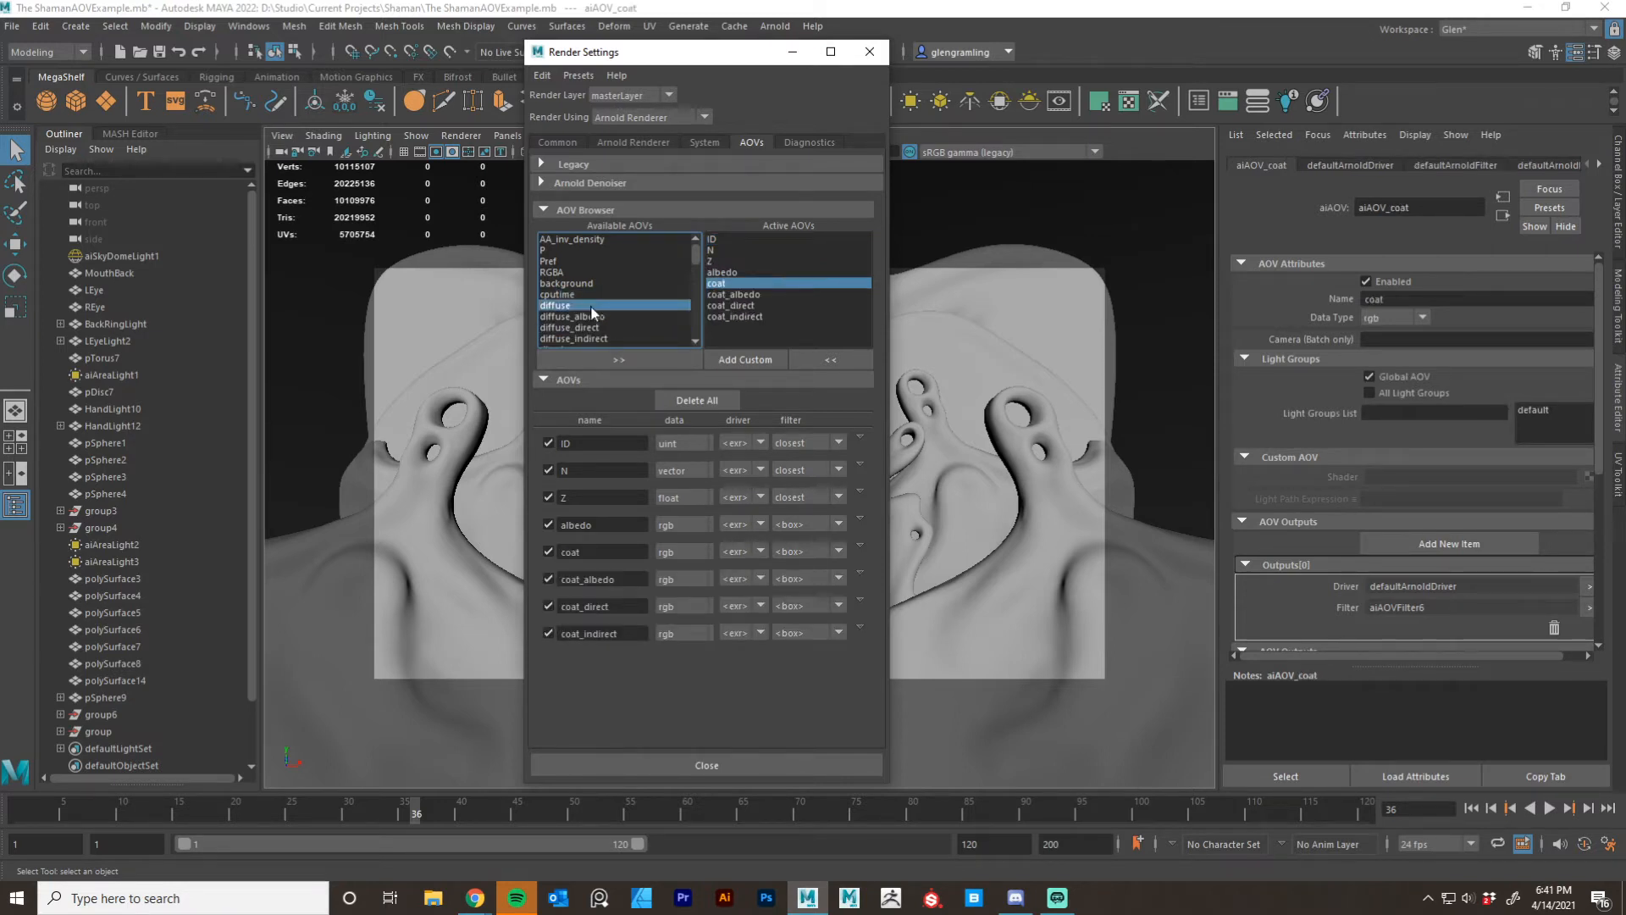
pyautogui.scroll(-1, 649, 312)
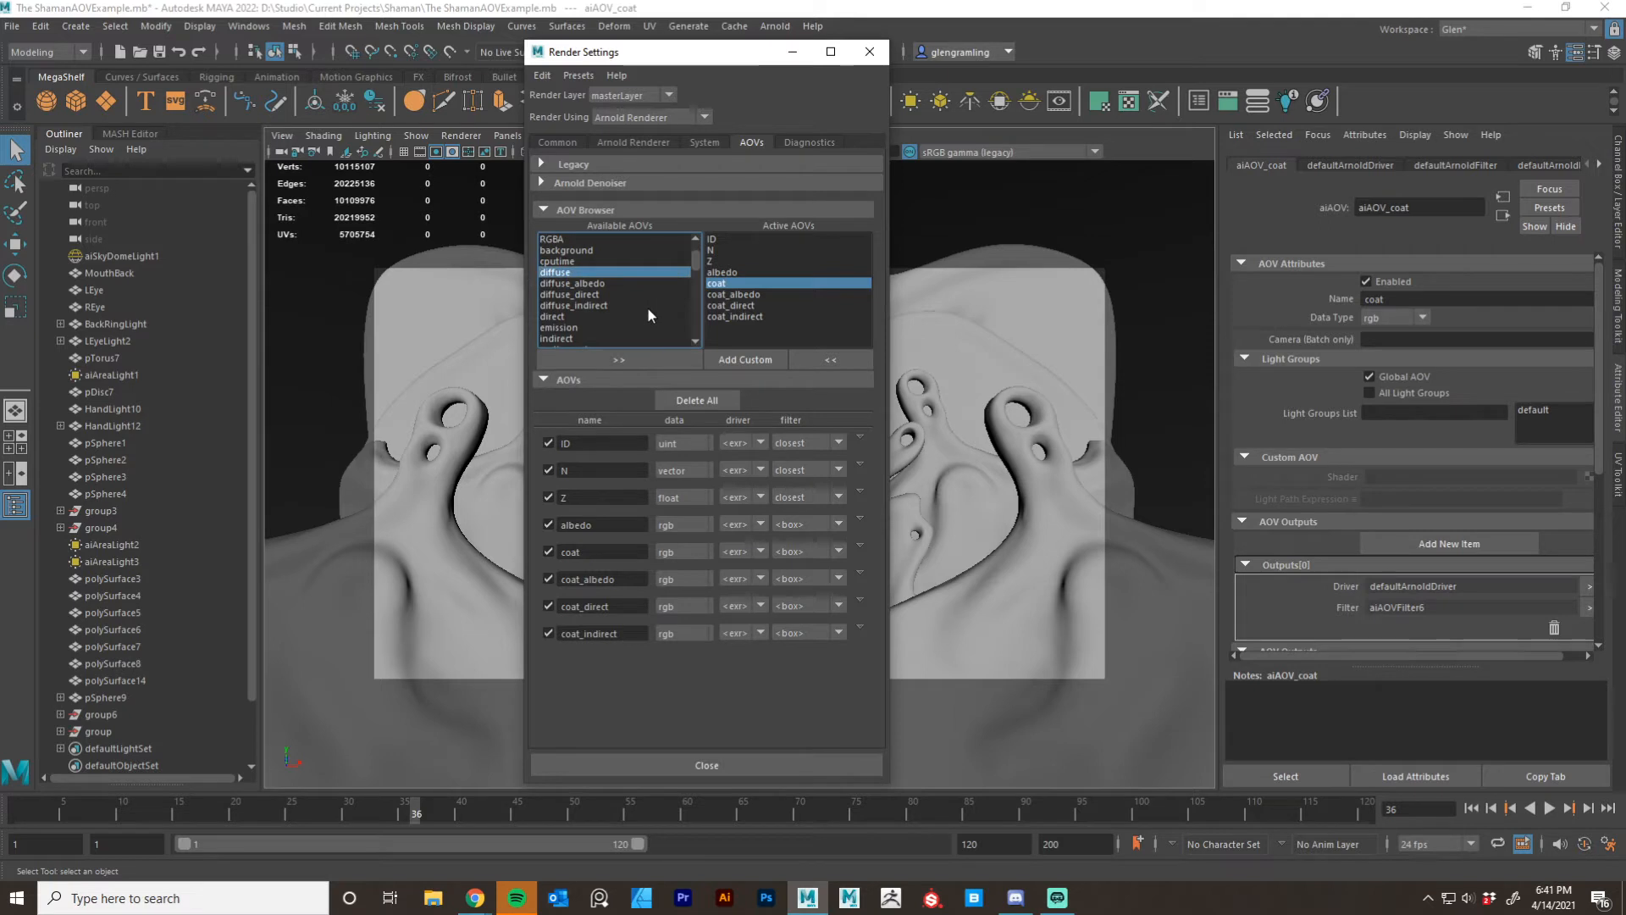
pyautogui.keyDown('shift'); pyautogui.click(589, 303); pyautogui.keyUp('shift')
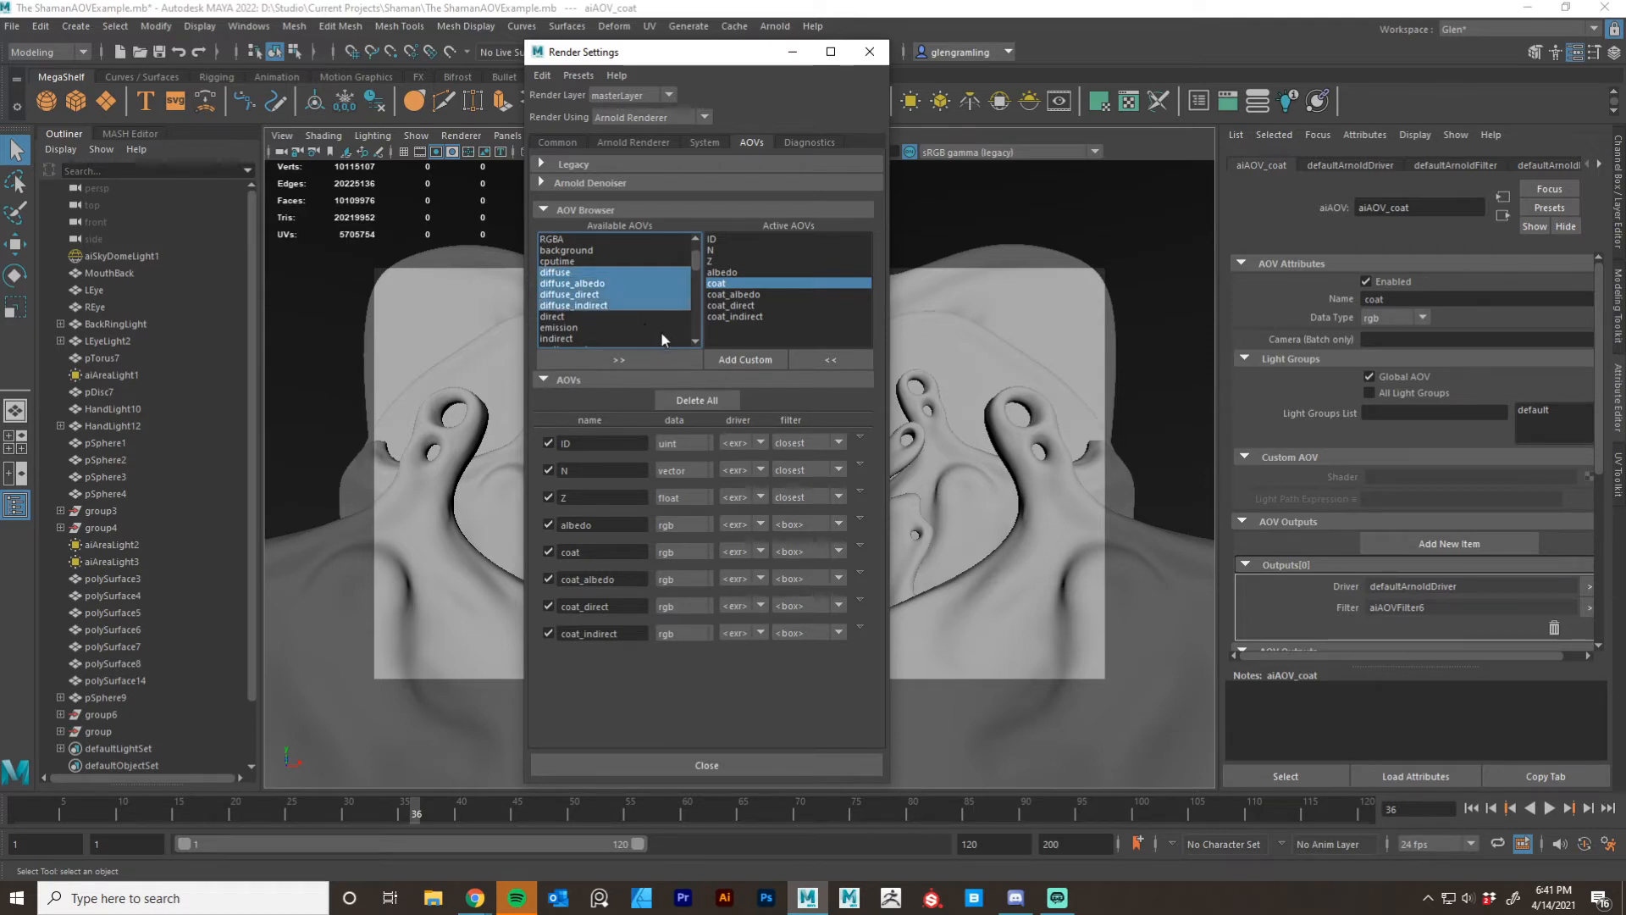
pyautogui.click(638, 353)
pyautogui.click(539, 285)
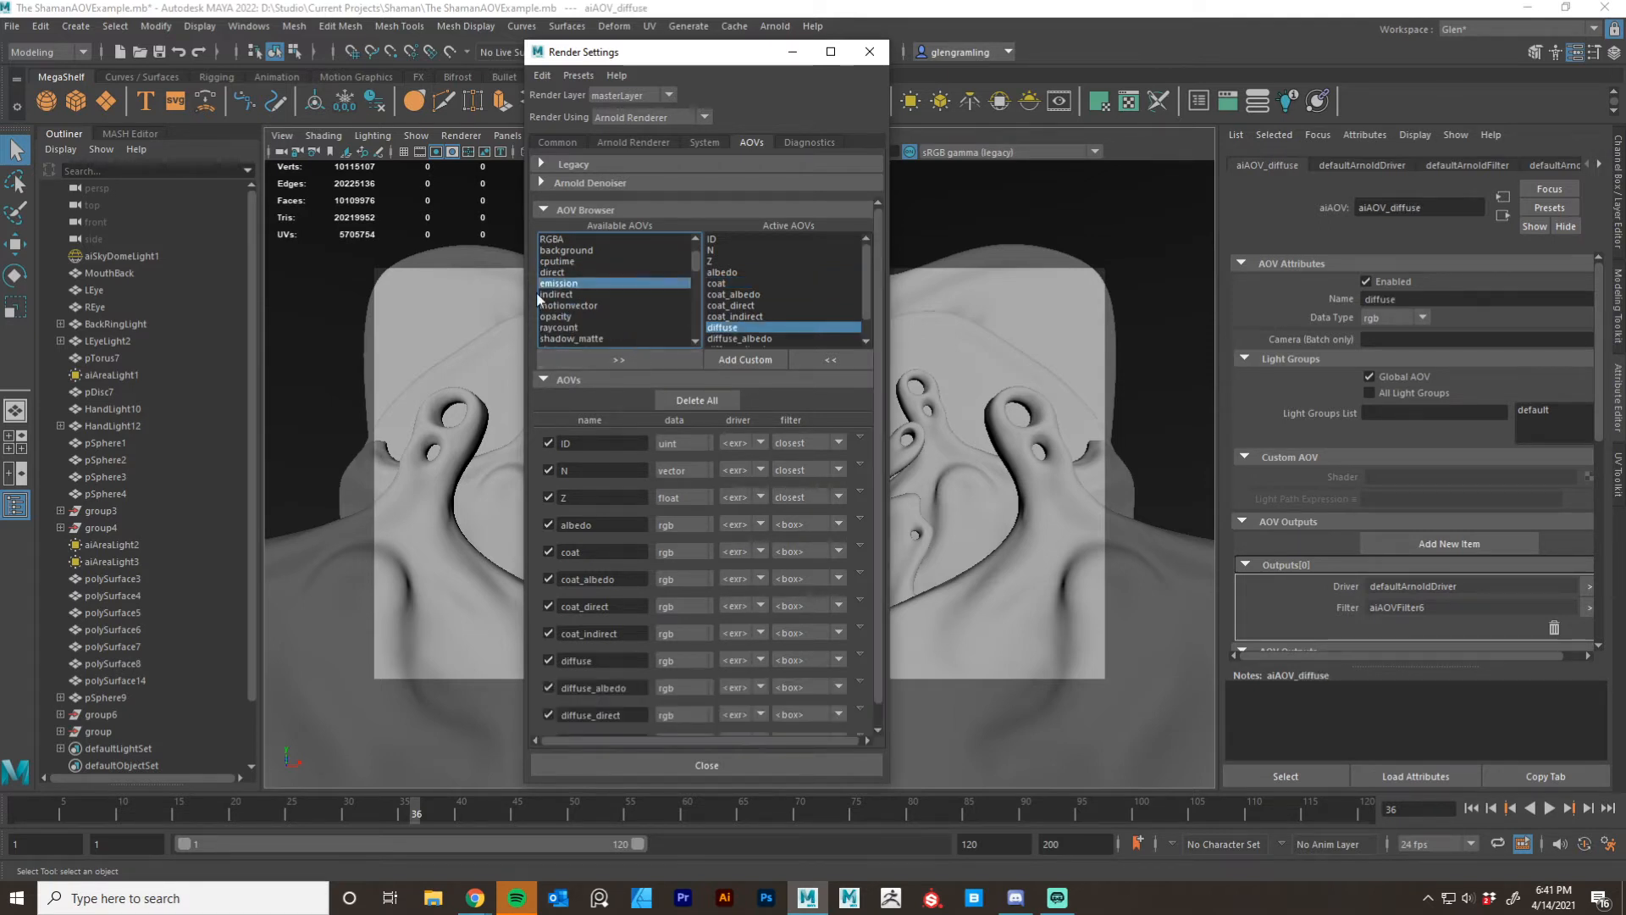
pyautogui.click(627, 353)
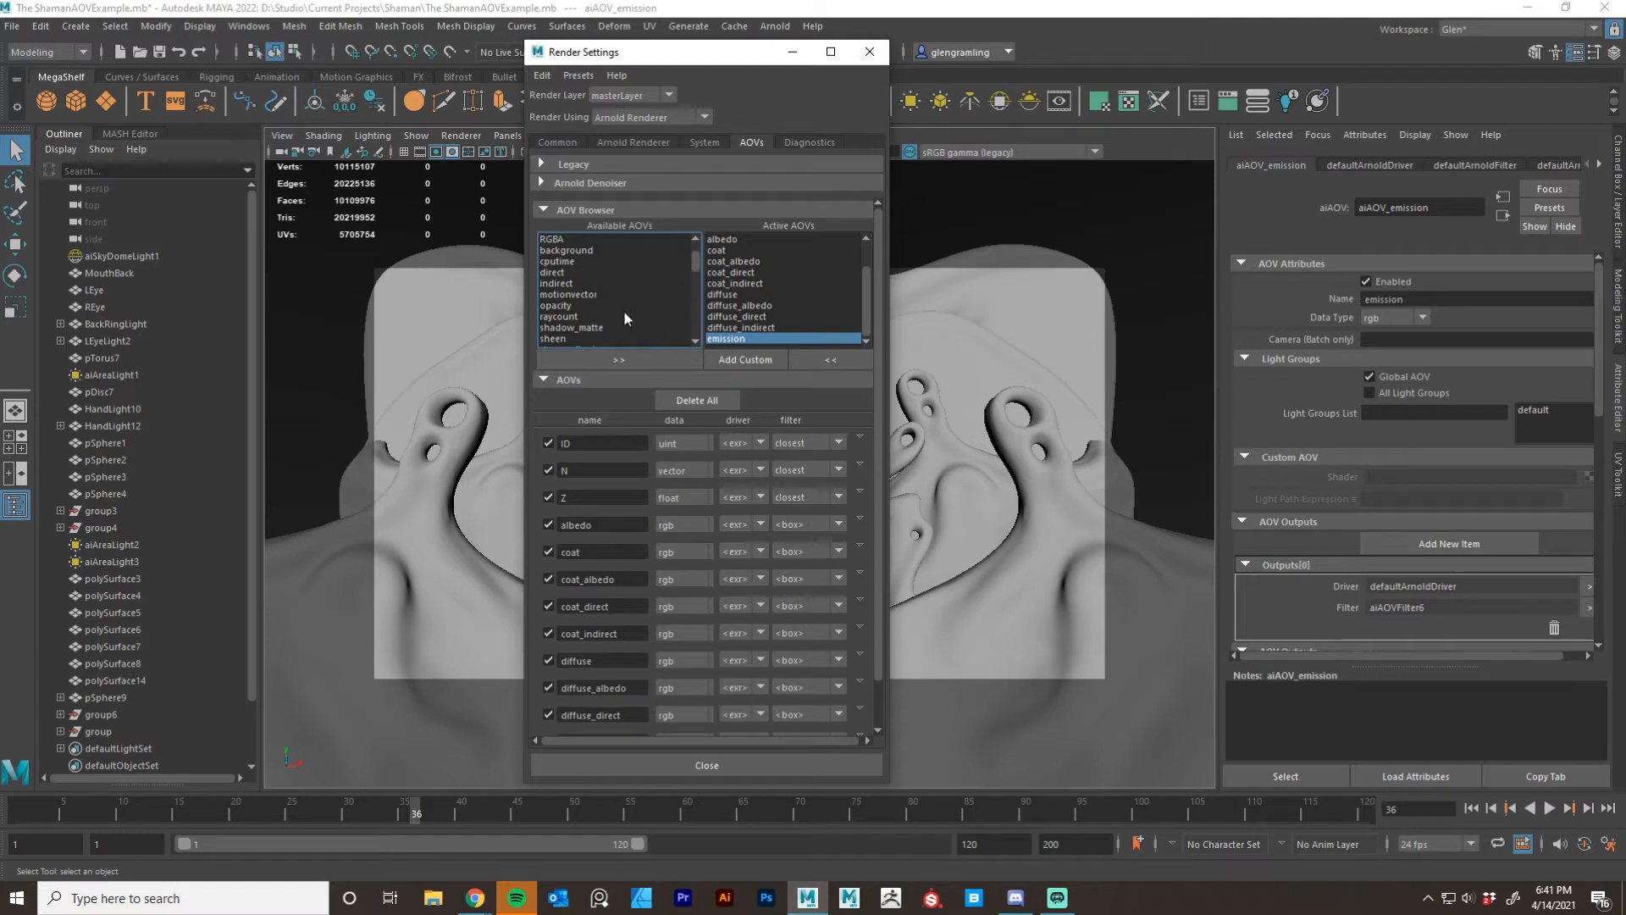
# Add the cputime pass to the active AOVs.
pyautogui.scroll(-1, 618, 313)
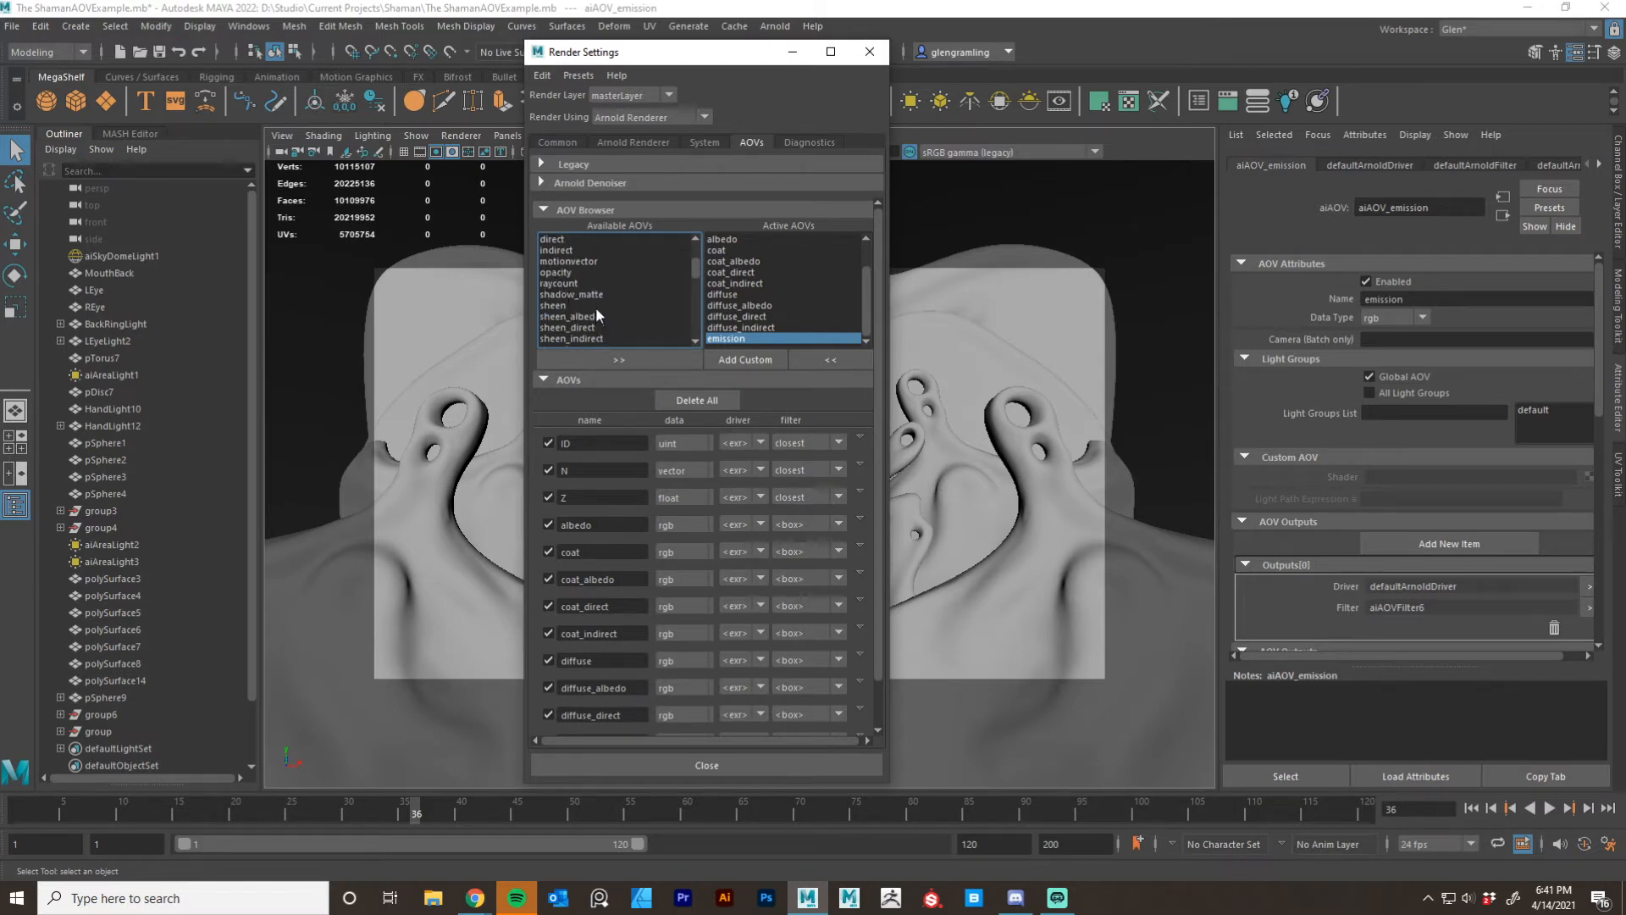
pyautogui.scroll(1, 596, 306)
pyautogui.click(564, 262)
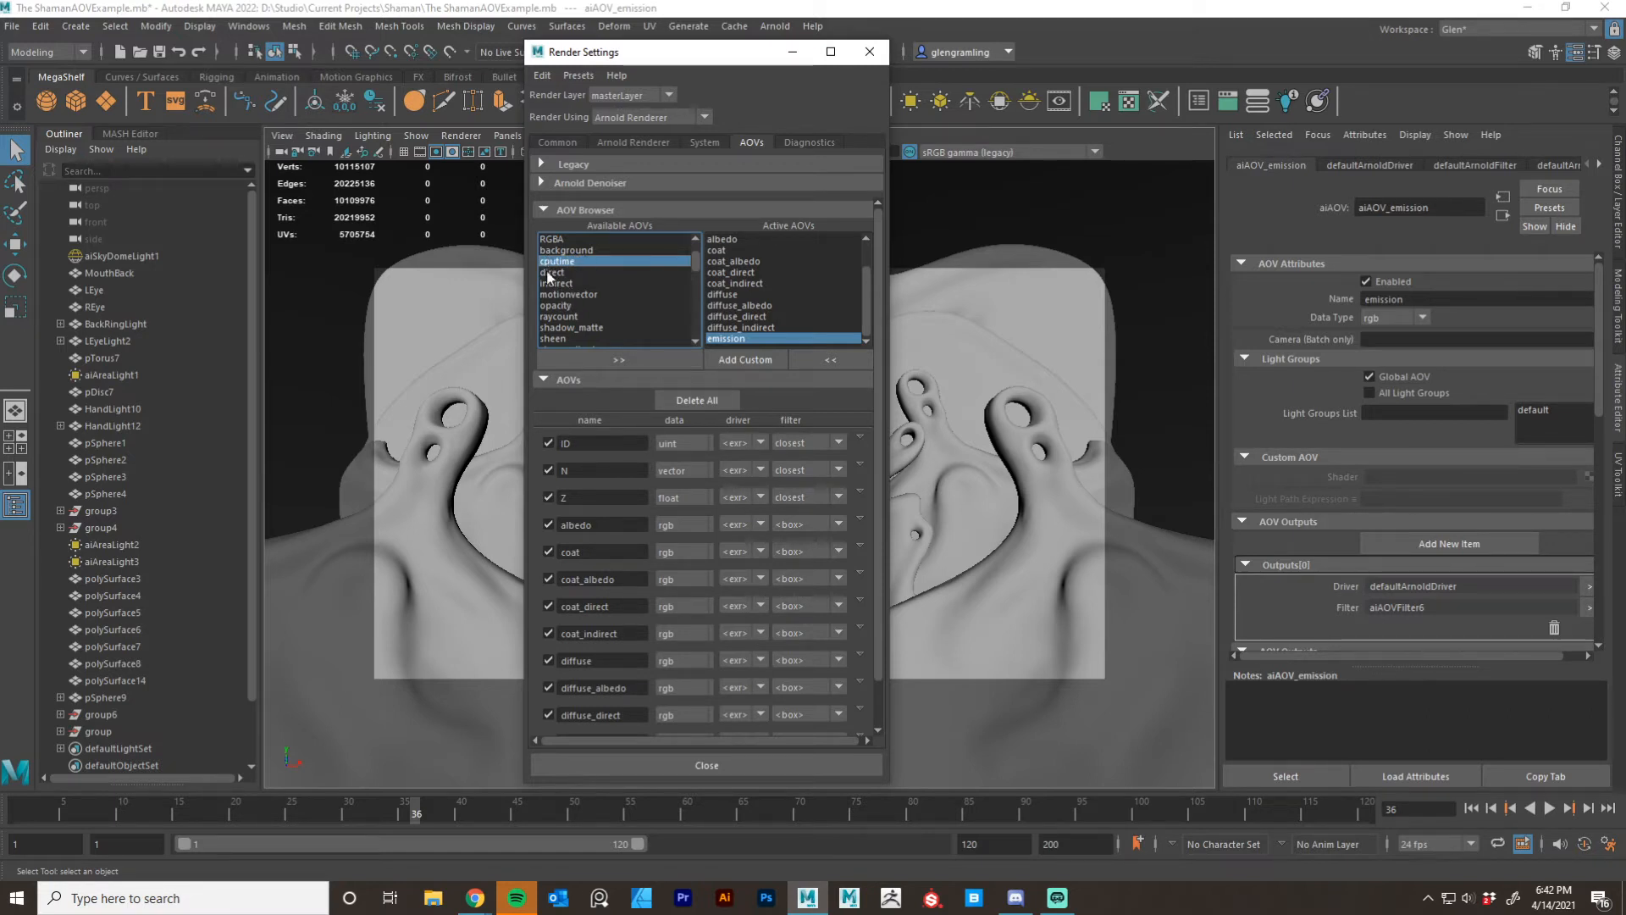
pyautogui.click(615, 359)
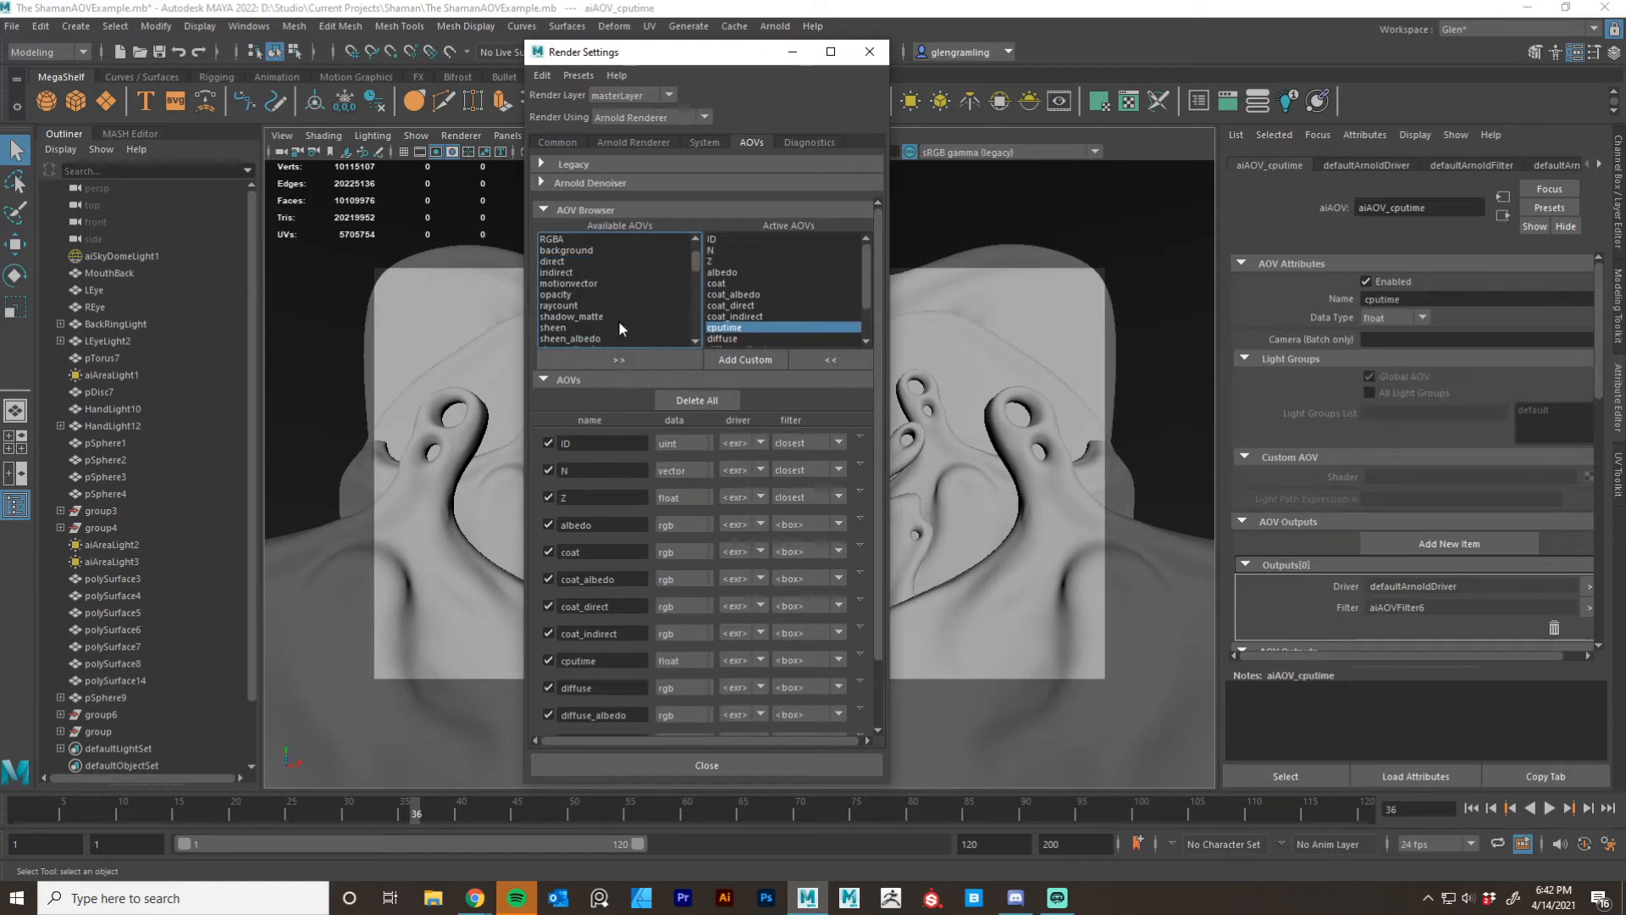
# Activate the sheen and specular AOVs, each together with its albedo, direct and indirect variants.
pyautogui.click(617, 326)
pyautogui.scroll(-1, 616, 328)
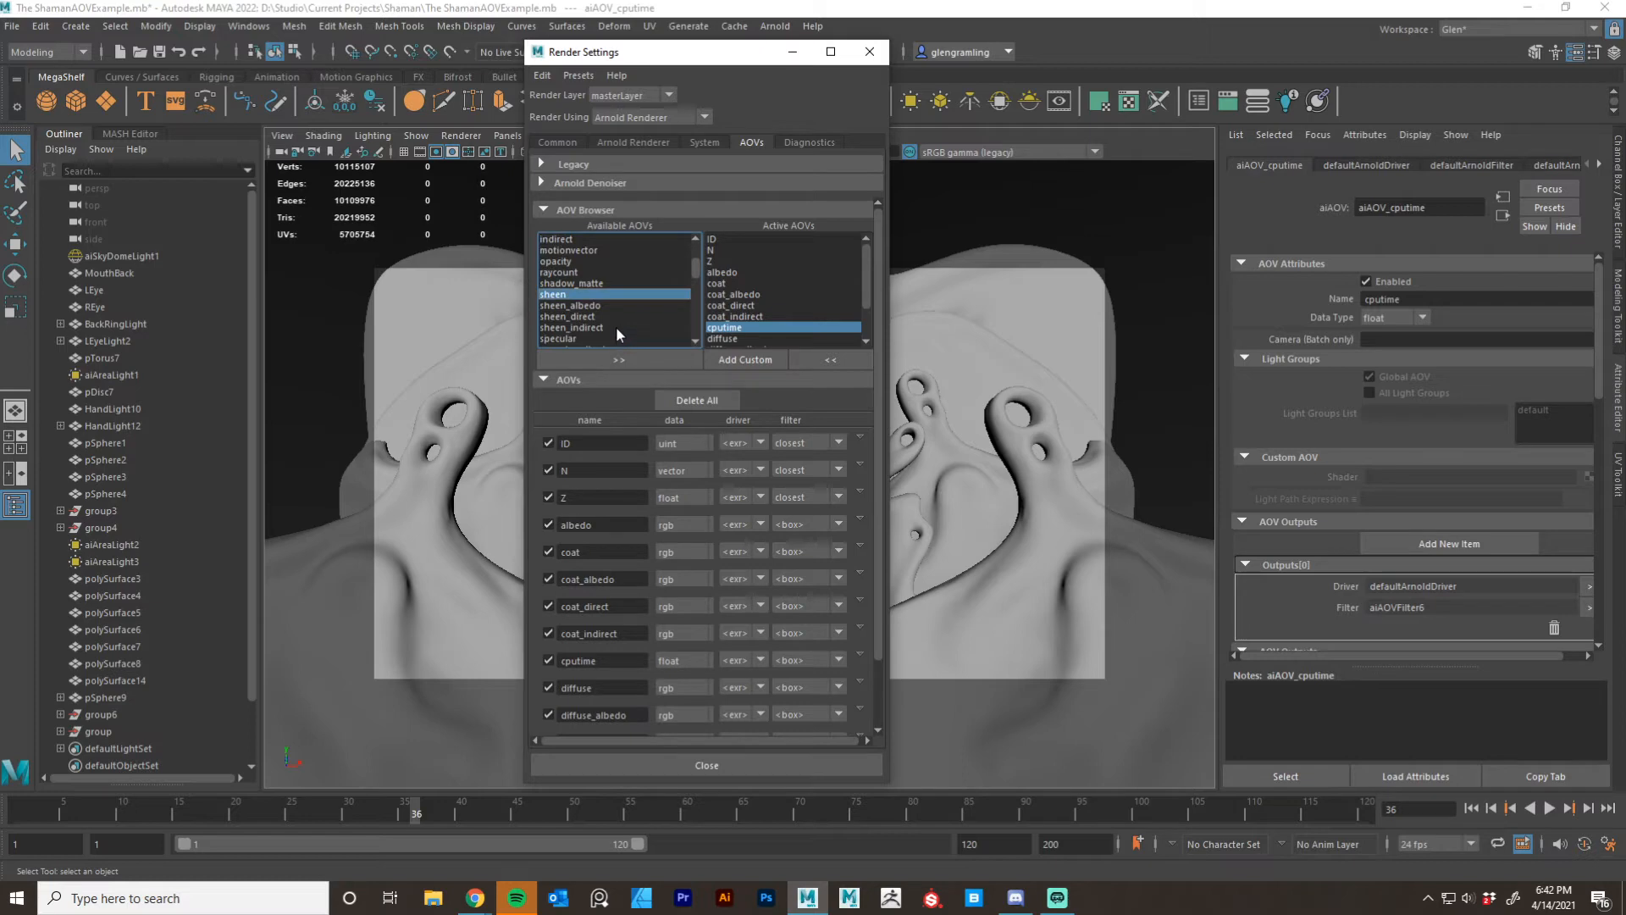
pyautogui.keyDown('shift'); pyautogui.click(619, 328); pyautogui.keyUp('shift')
pyautogui.click(616, 357)
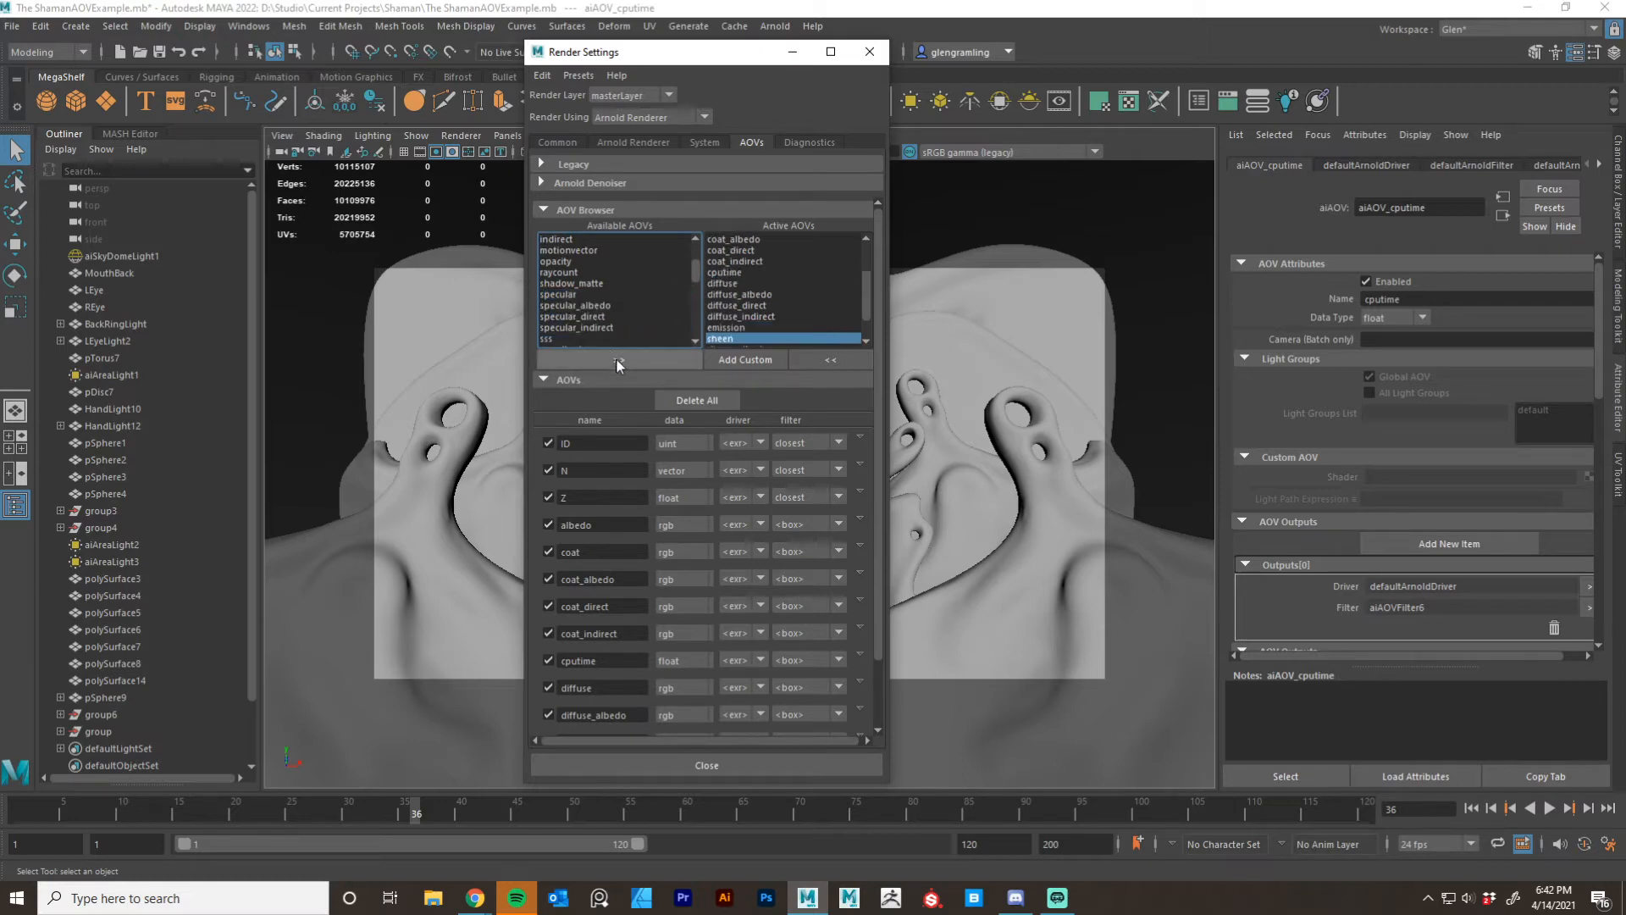
pyautogui.click(593, 294)
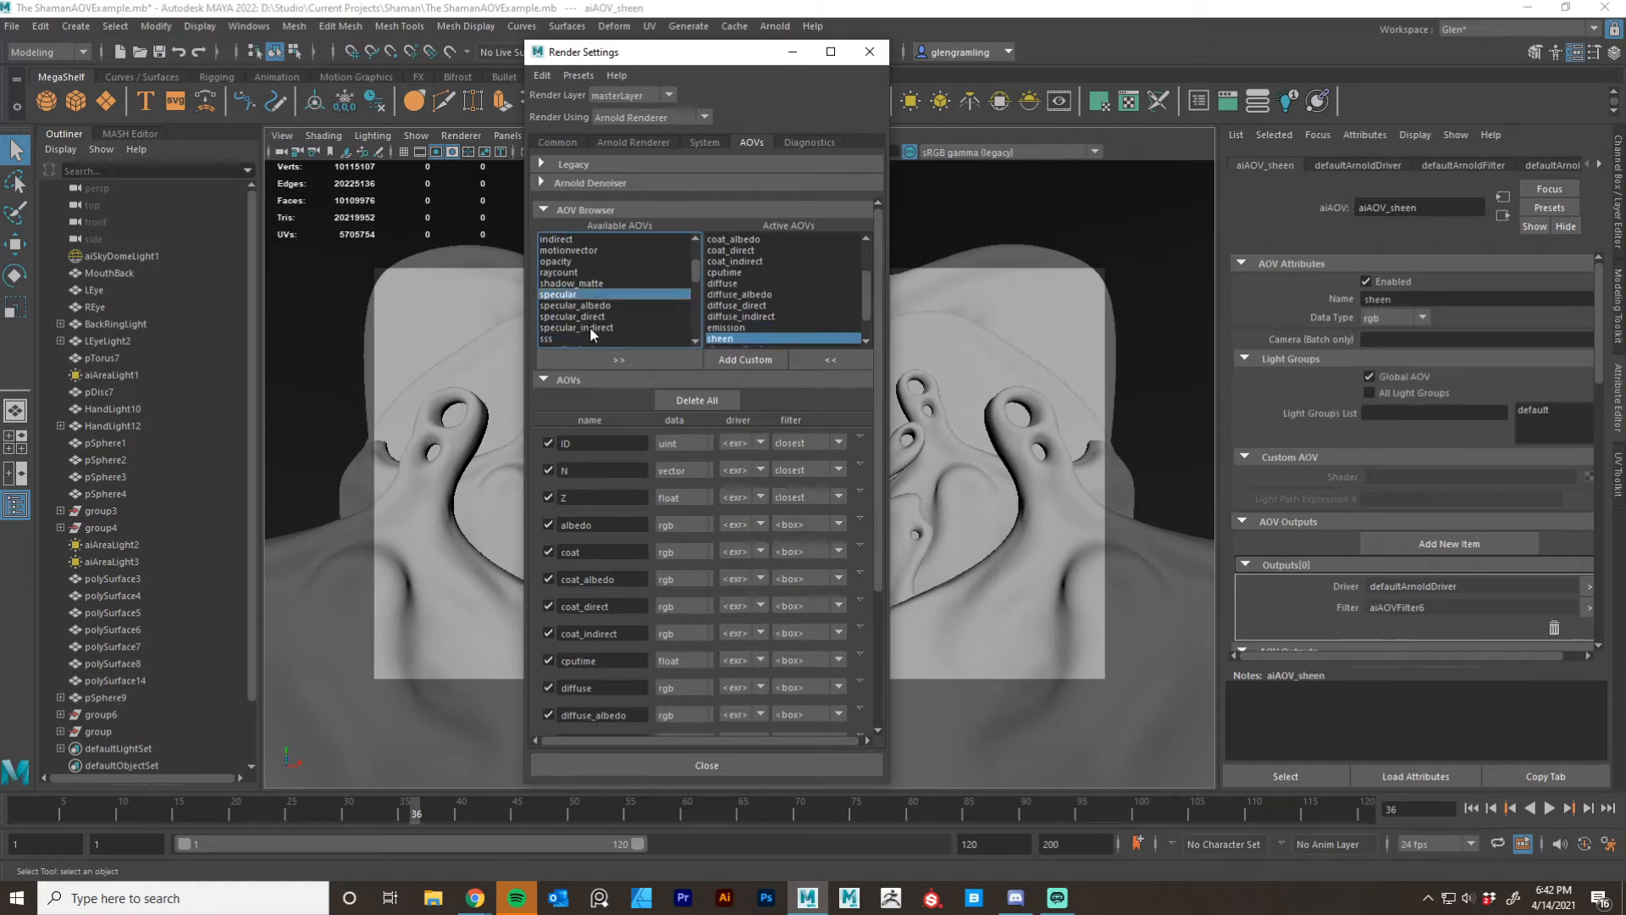
pyautogui.keyDown('shift'); pyautogui.click(589, 327); pyautogui.keyUp('shift')
pyautogui.click(600, 356)
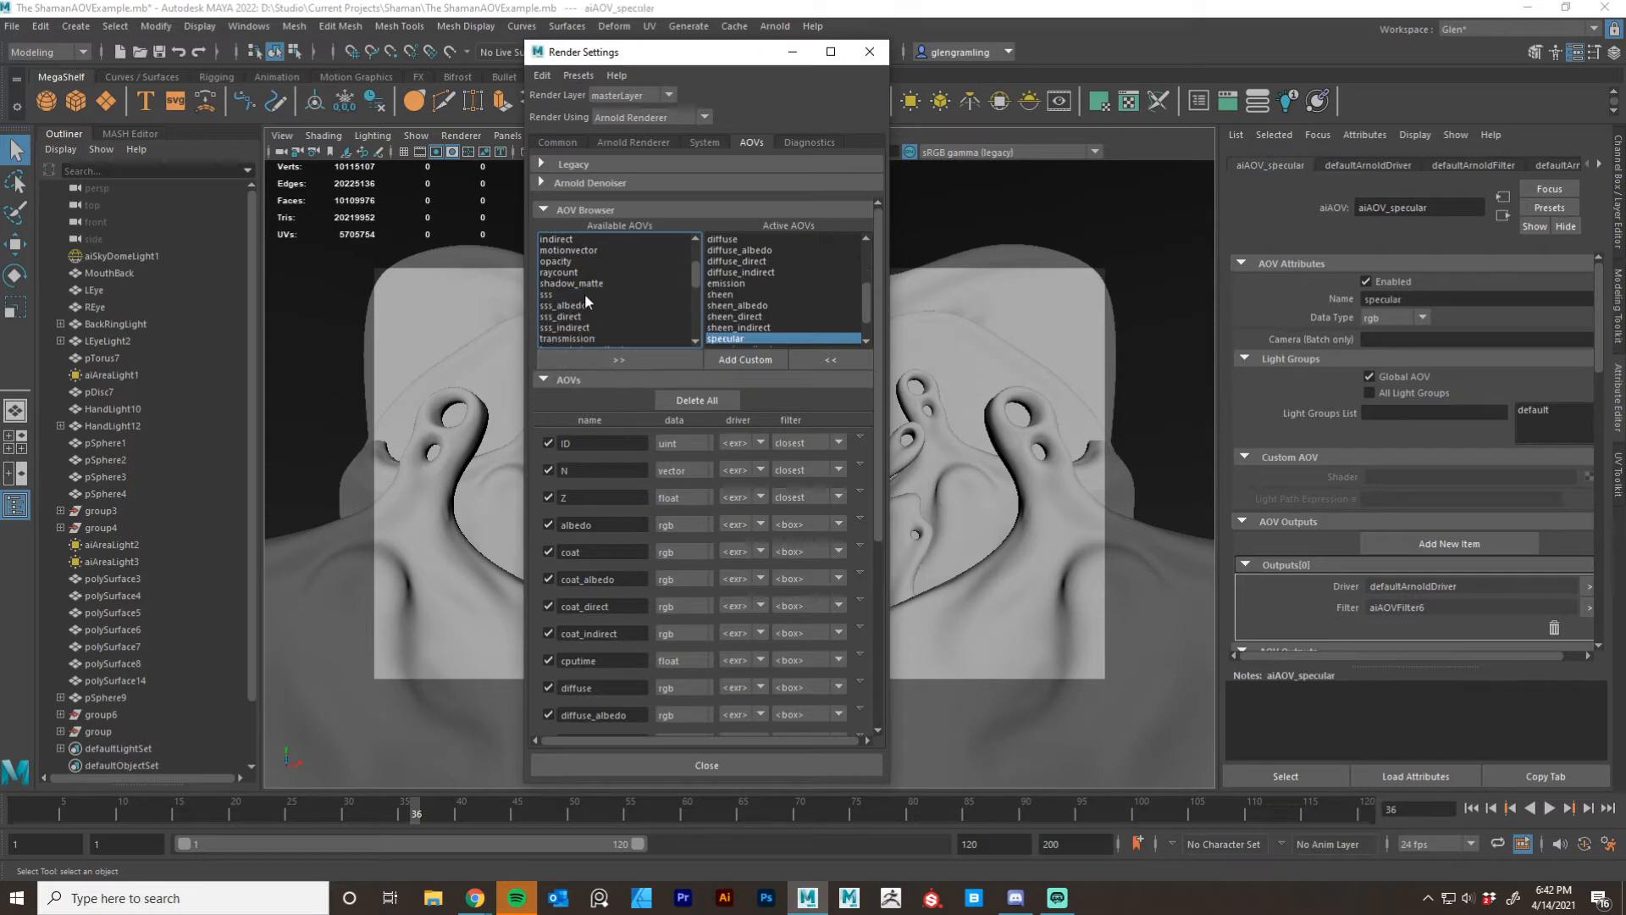
# Activate the sss and transmission AOVs, each together with its albedo, direct and indirect variants.
pyautogui.click(586, 295)
pyautogui.keyDown('shift'); pyautogui.click(591, 327); pyautogui.keyUp('shift')
pyautogui.click(601, 357)
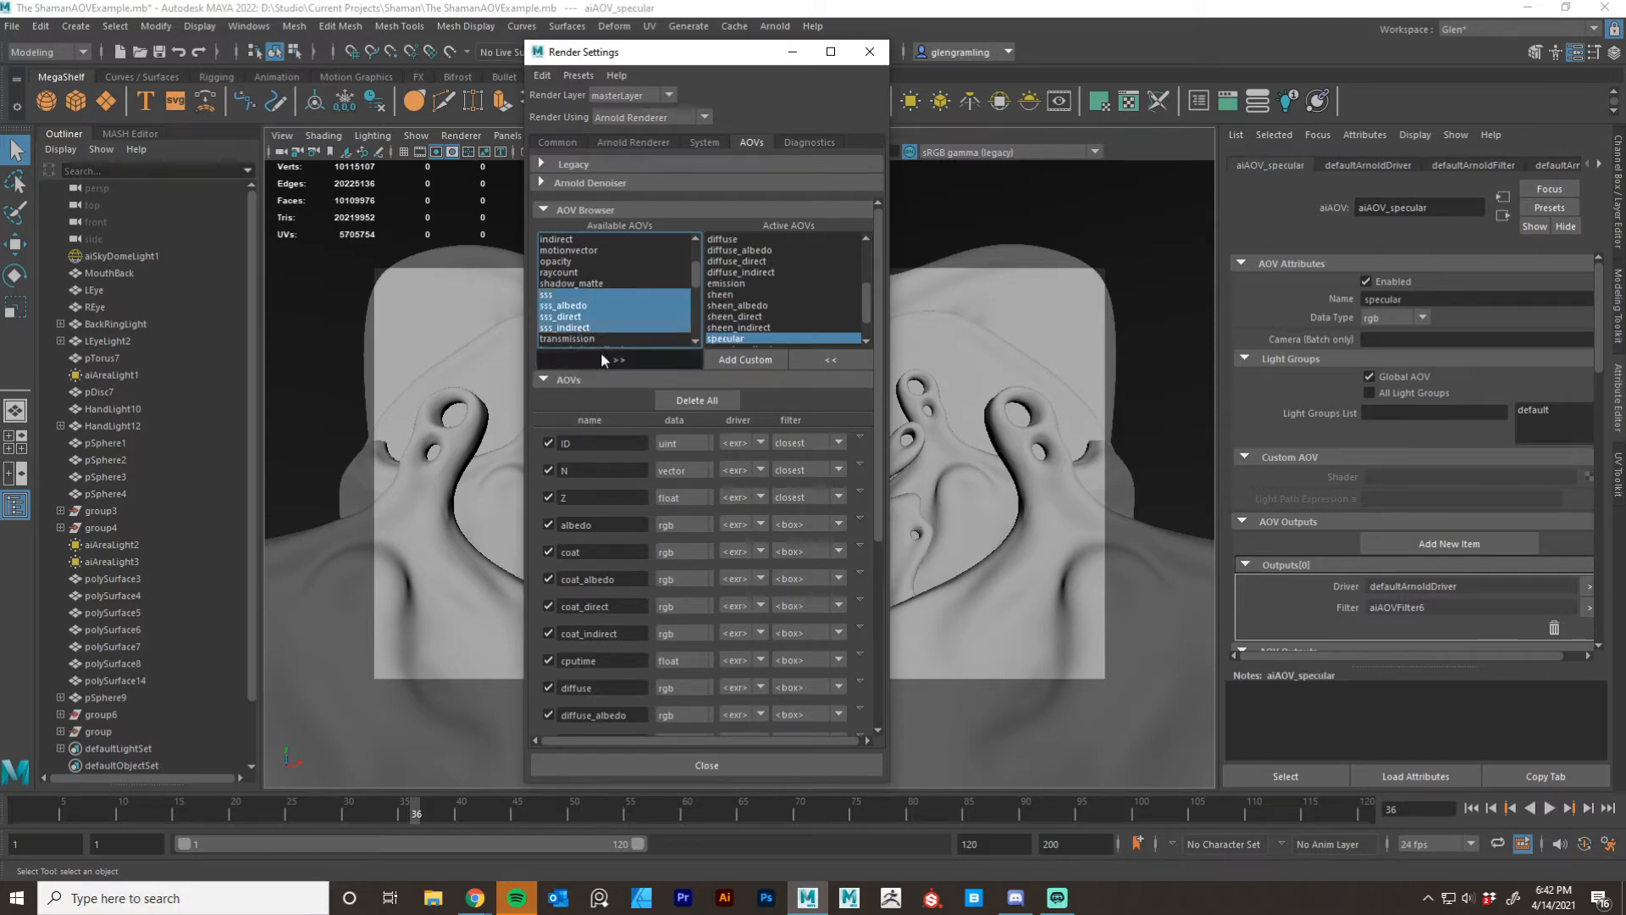
pyautogui.click(611, 296)
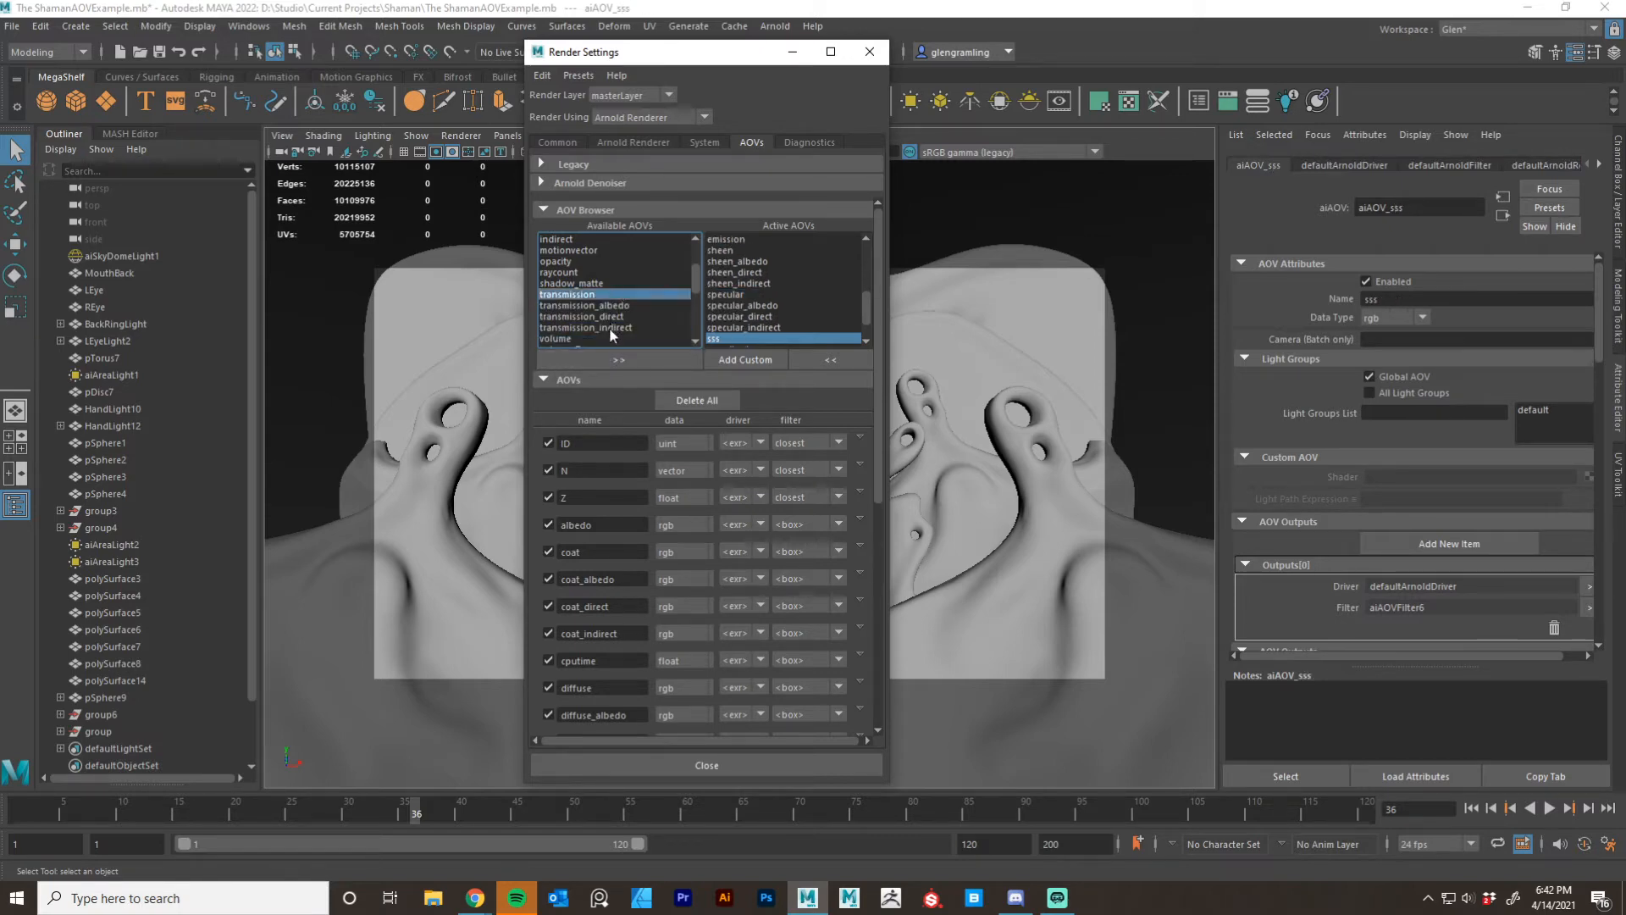
pyautogui.keyDown('shift'); pyautogui.click(608, 327); pyautogui.keyUp('shift')
pyautogui.click(613, 354)
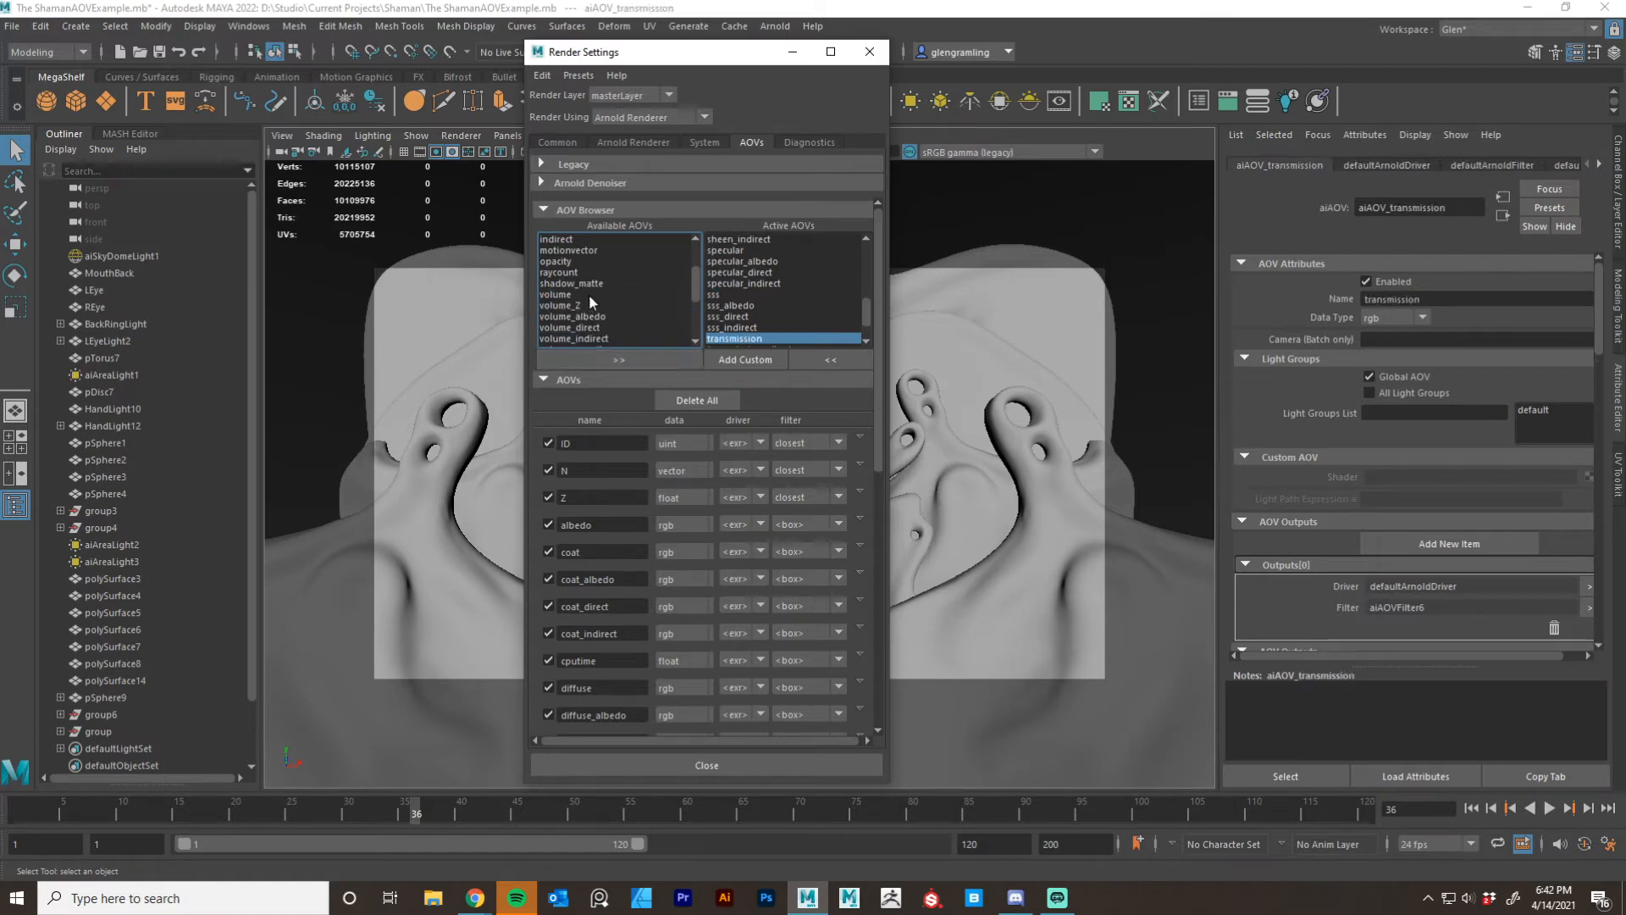
# Add the volume, volume_Z, volume_albedo, volume_direct, volume_indirect and volume_opacity passes to the active AOVs.
pyautogui.click(587, 293)
pyautogui.scroll(-1, 664, 318)
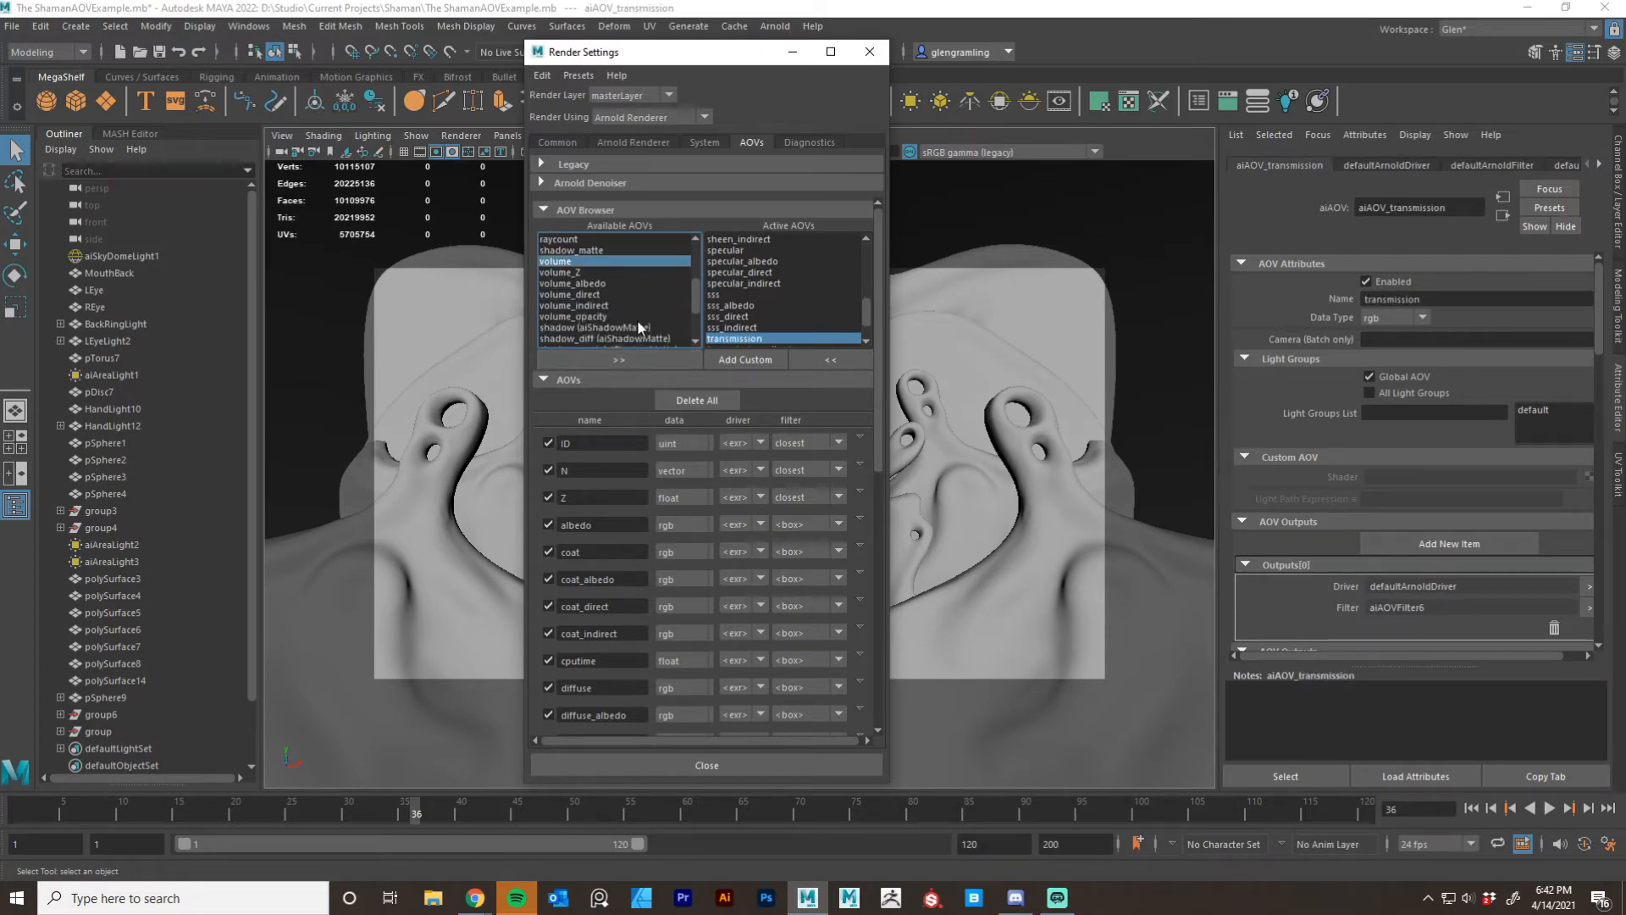
pyautogui.keyDown('shift'); pyautogui.click(618, 315); pyautogui.keyUp('shift')
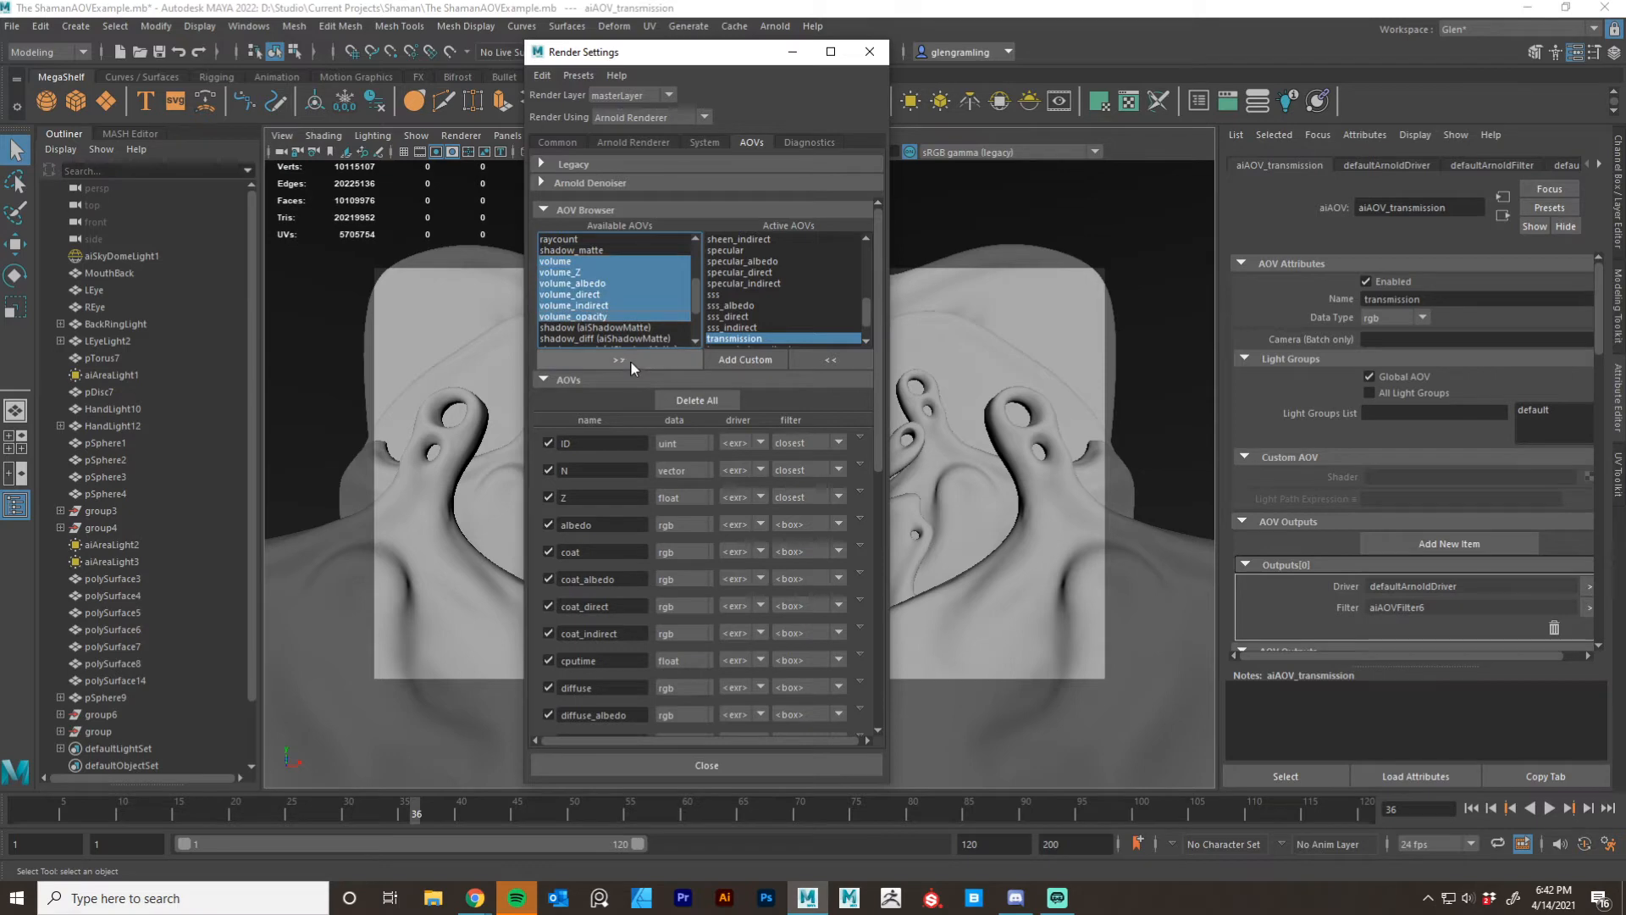
pyautogui.click(613, 354)
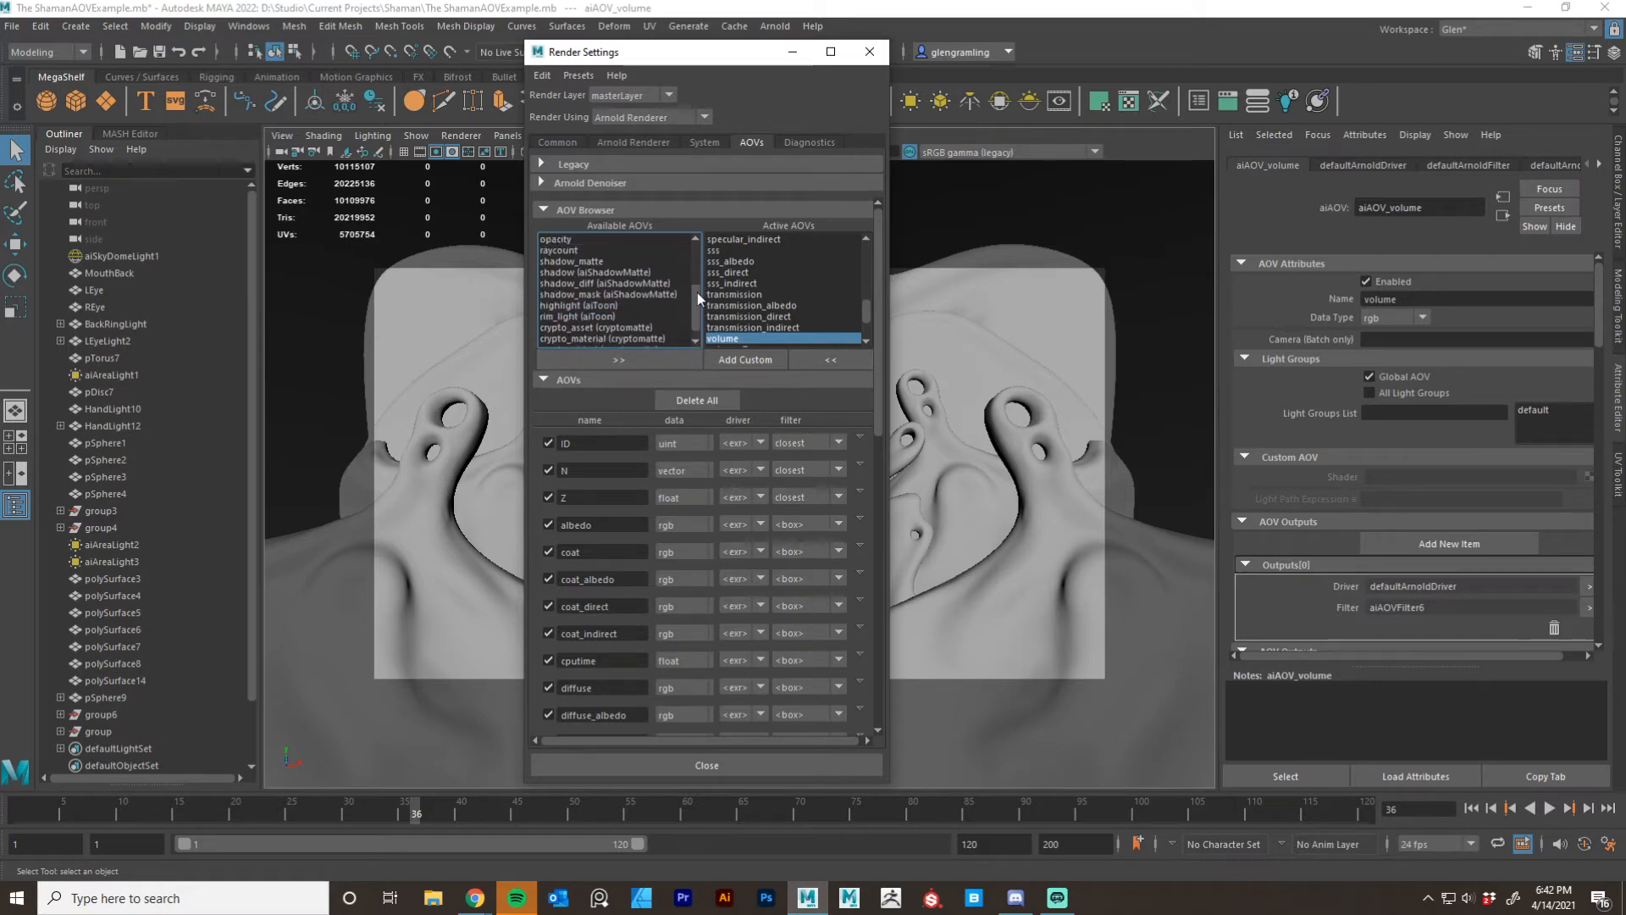
# Add the RGBA pass to the active AOVs.
pyautogui.moveTo(698, 302)
pyautogui.mouseDown()
pyautogui.moveTo(689, 225)
pyautogui.moveTo(689, 320)
pyautogui.mouseUp()
pyautogui.scroll(5, 790, 303)
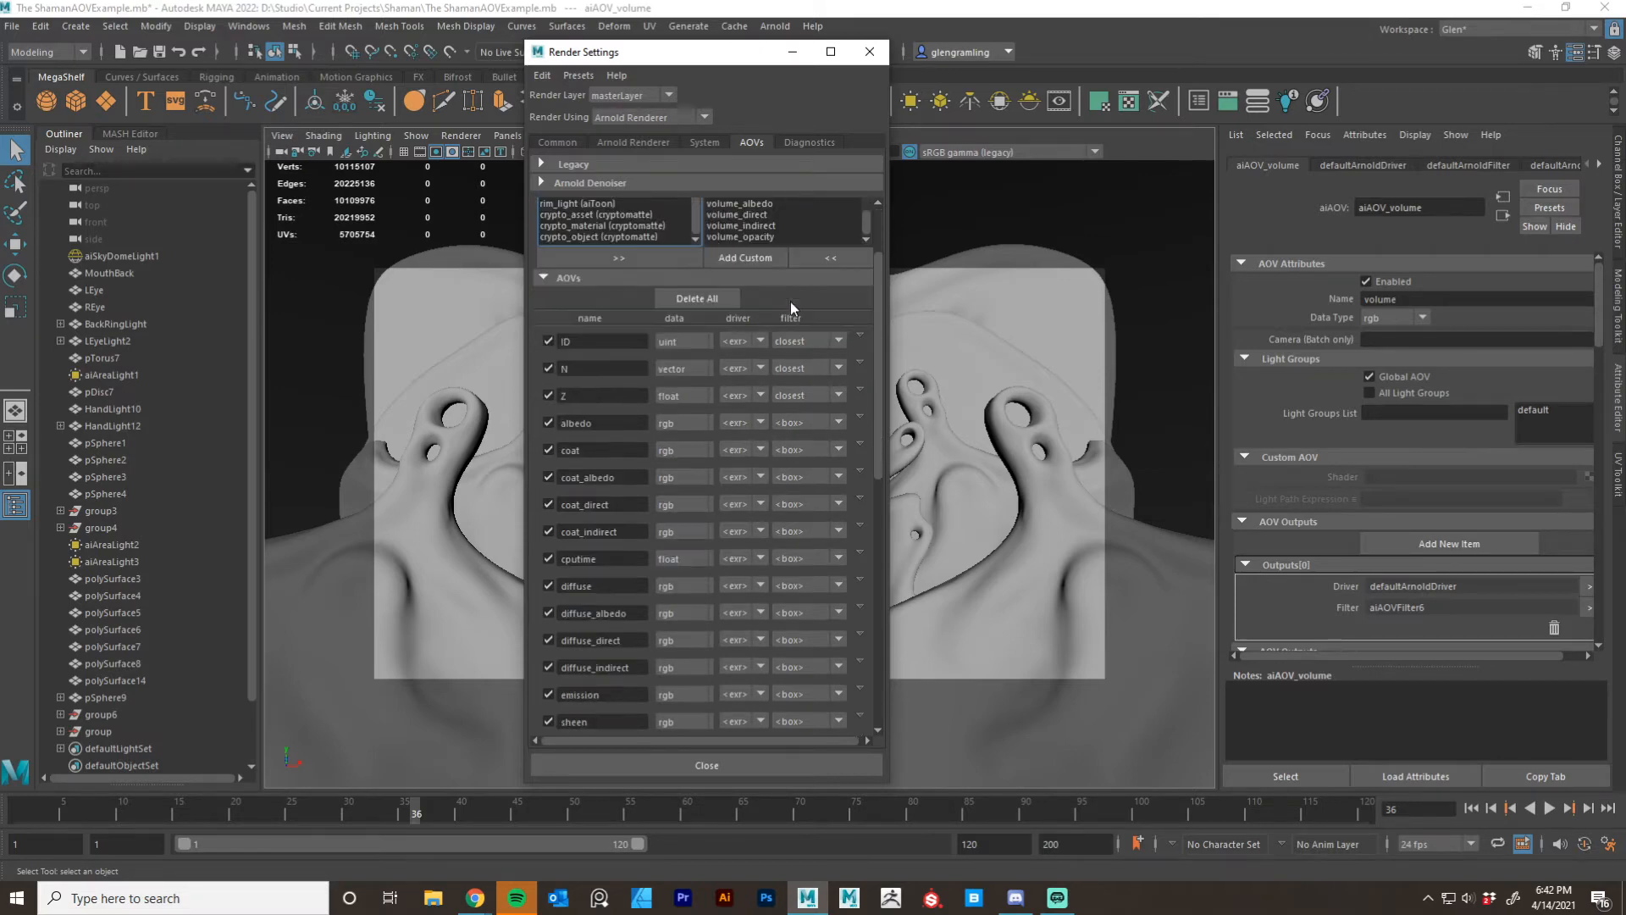
pyautogui.scroll(2, 766, 303)
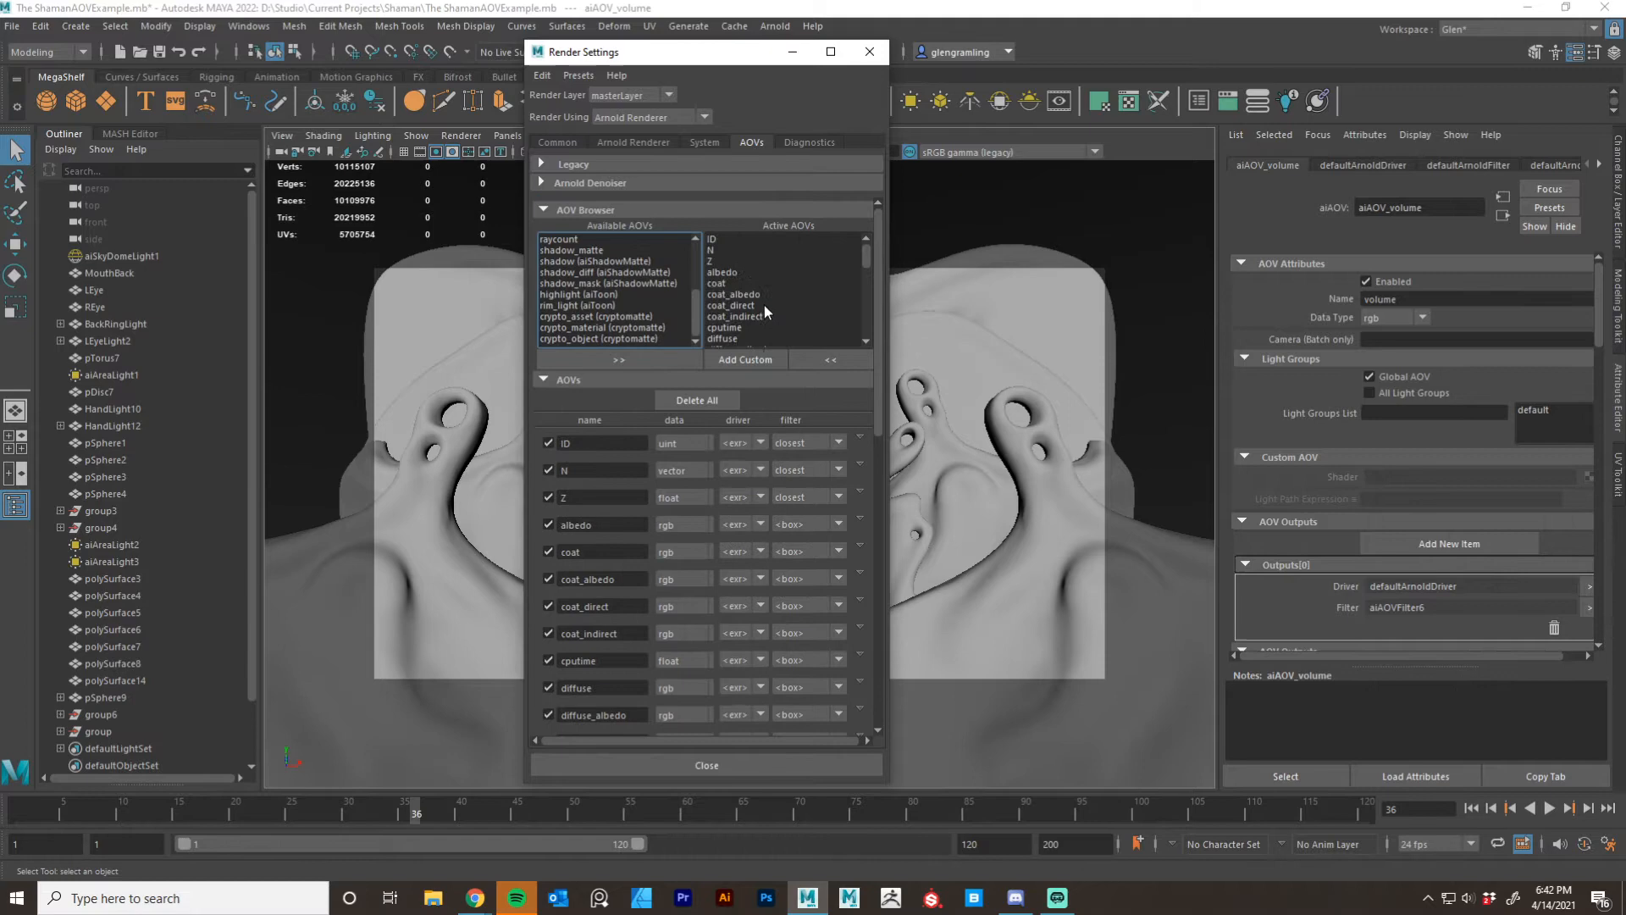
pyautogui.scroll(4, 587, 281)
pyautogui.click(571, 272)
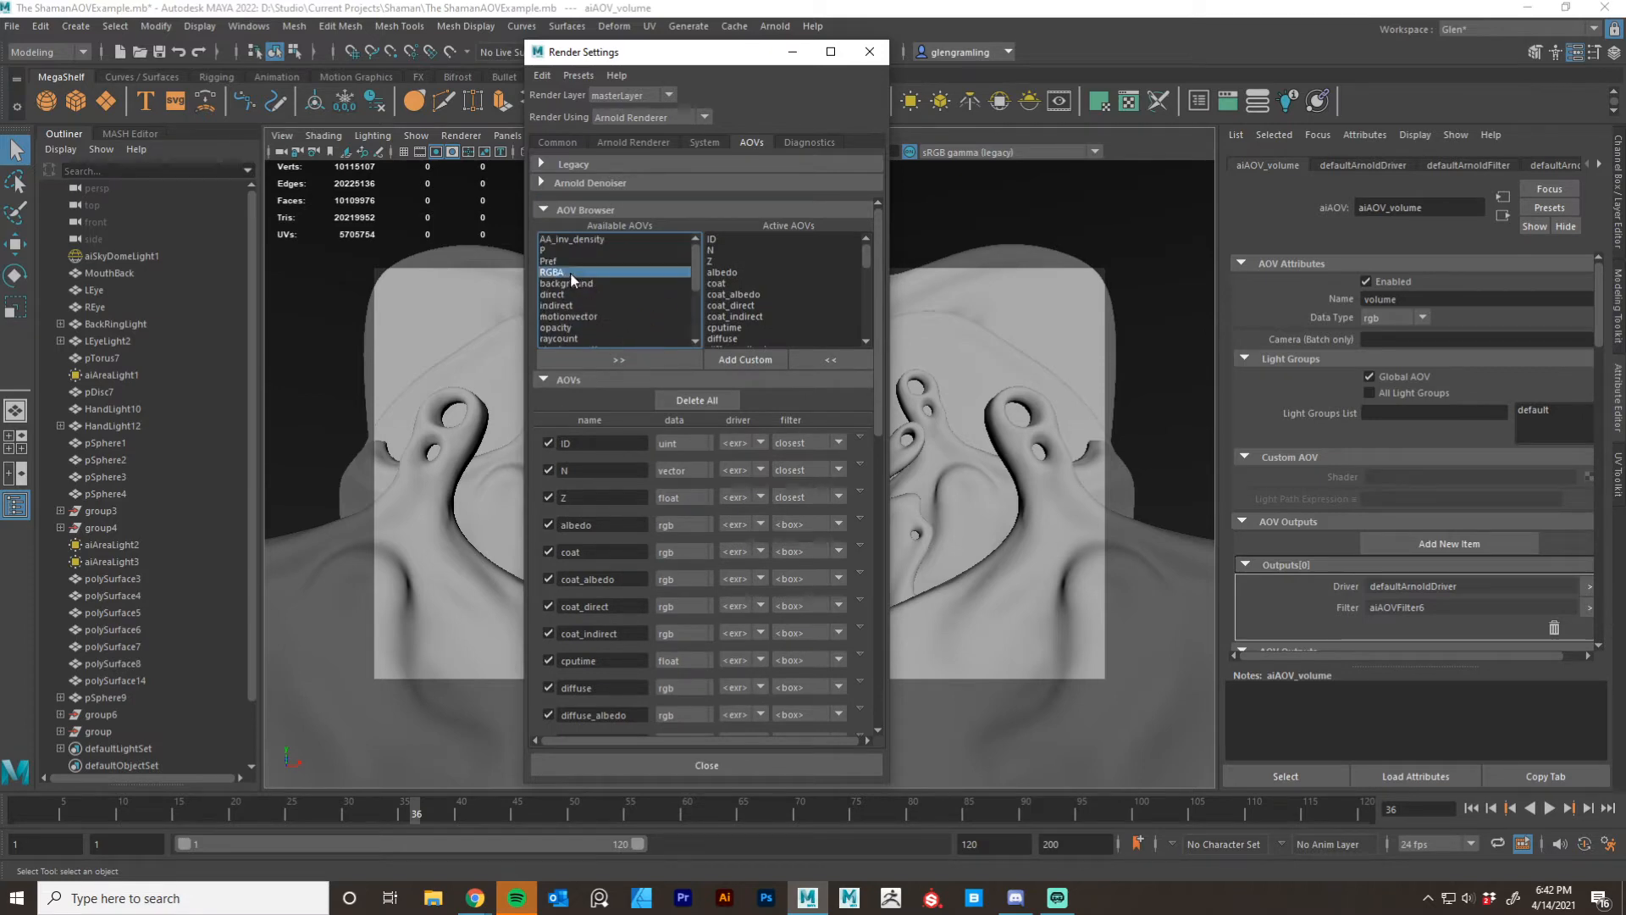
pyautogui.click(601, 355)
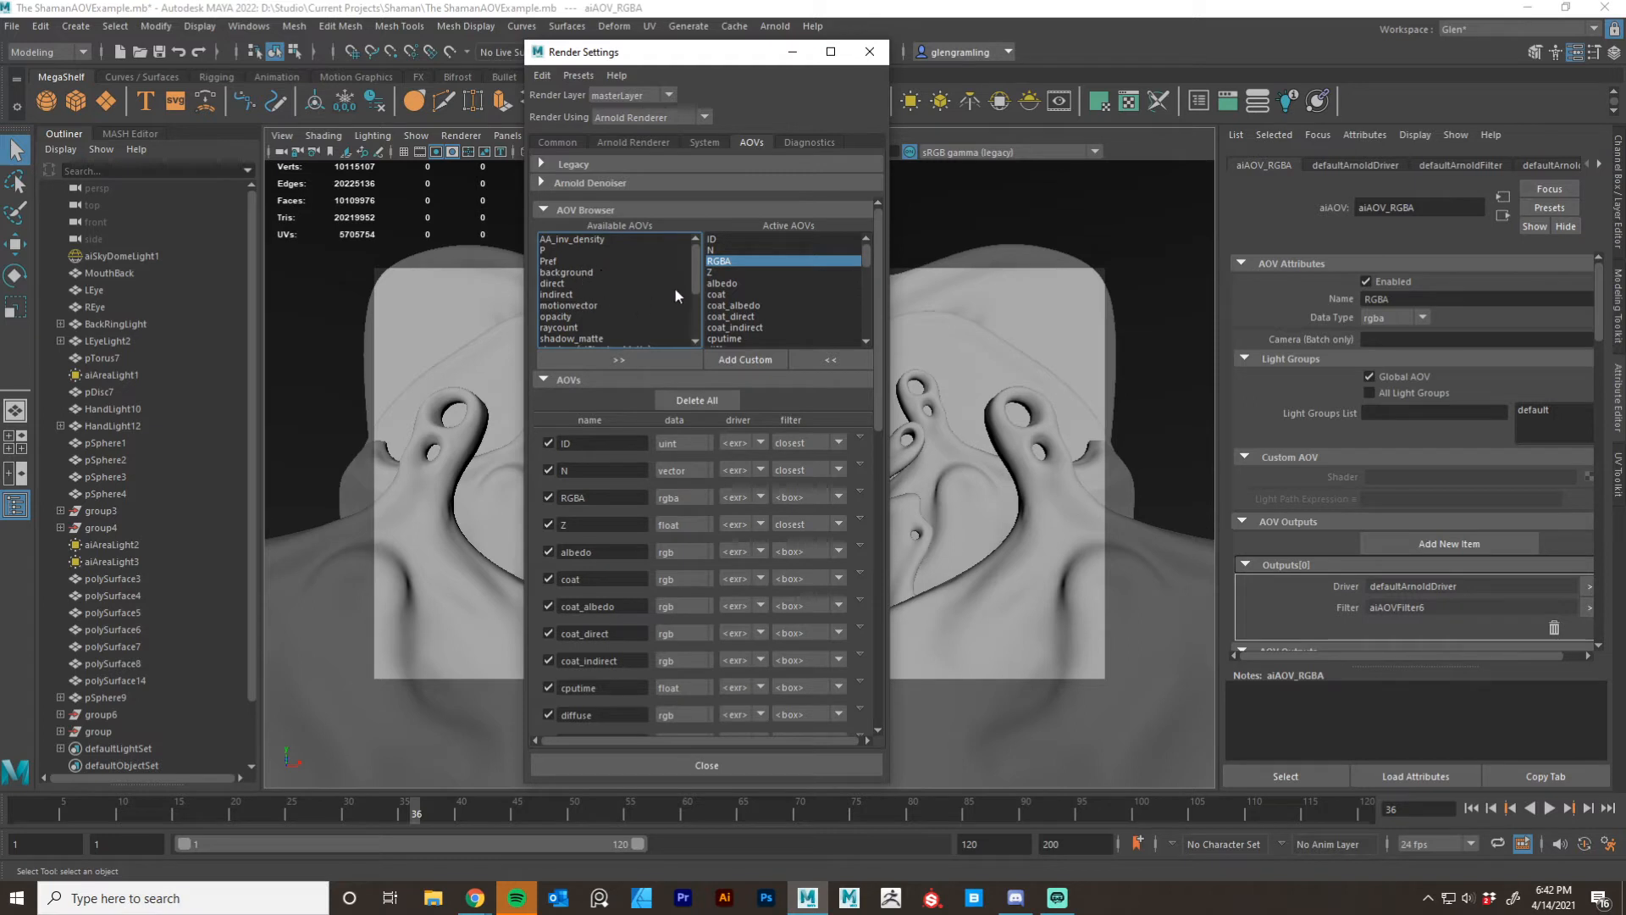
# Check the available and active AOV lists, close the render settings and open the Arnold RenderView.
pyautogui.moveTo(695, 272); pyautogui.dragTo(705, 319)
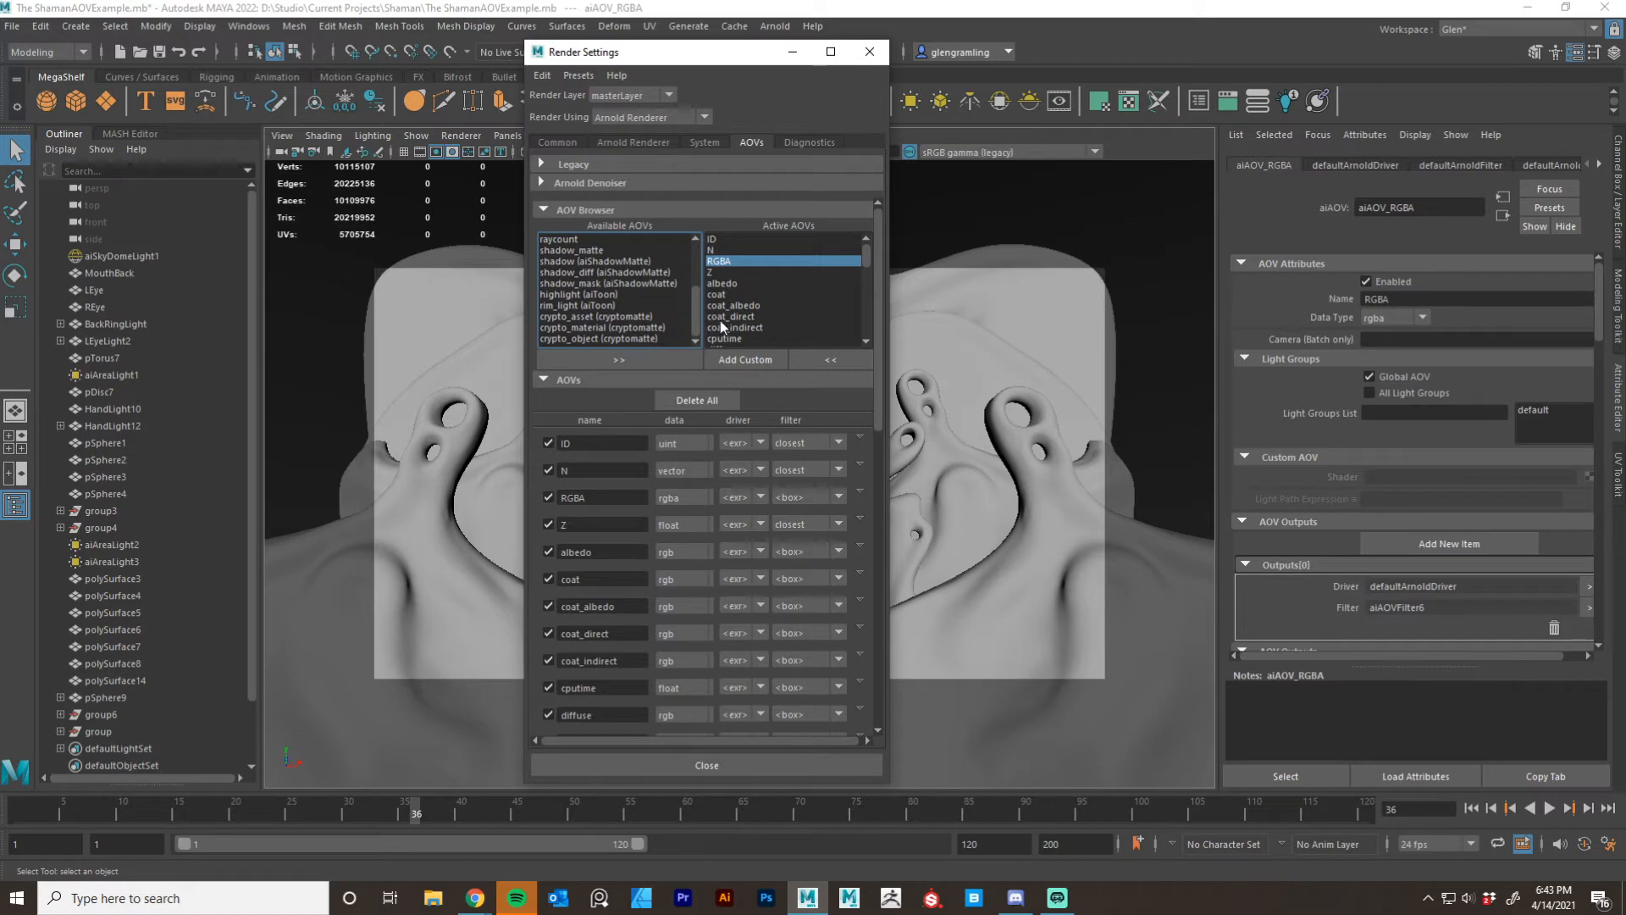
pyautogui.moveTo(866, 254)
pyautogui.mouseDown()
pyautogui.moveTo(867, 318)
pyautogui.moveTo(867, 246)
pyautogui.mouseUp()
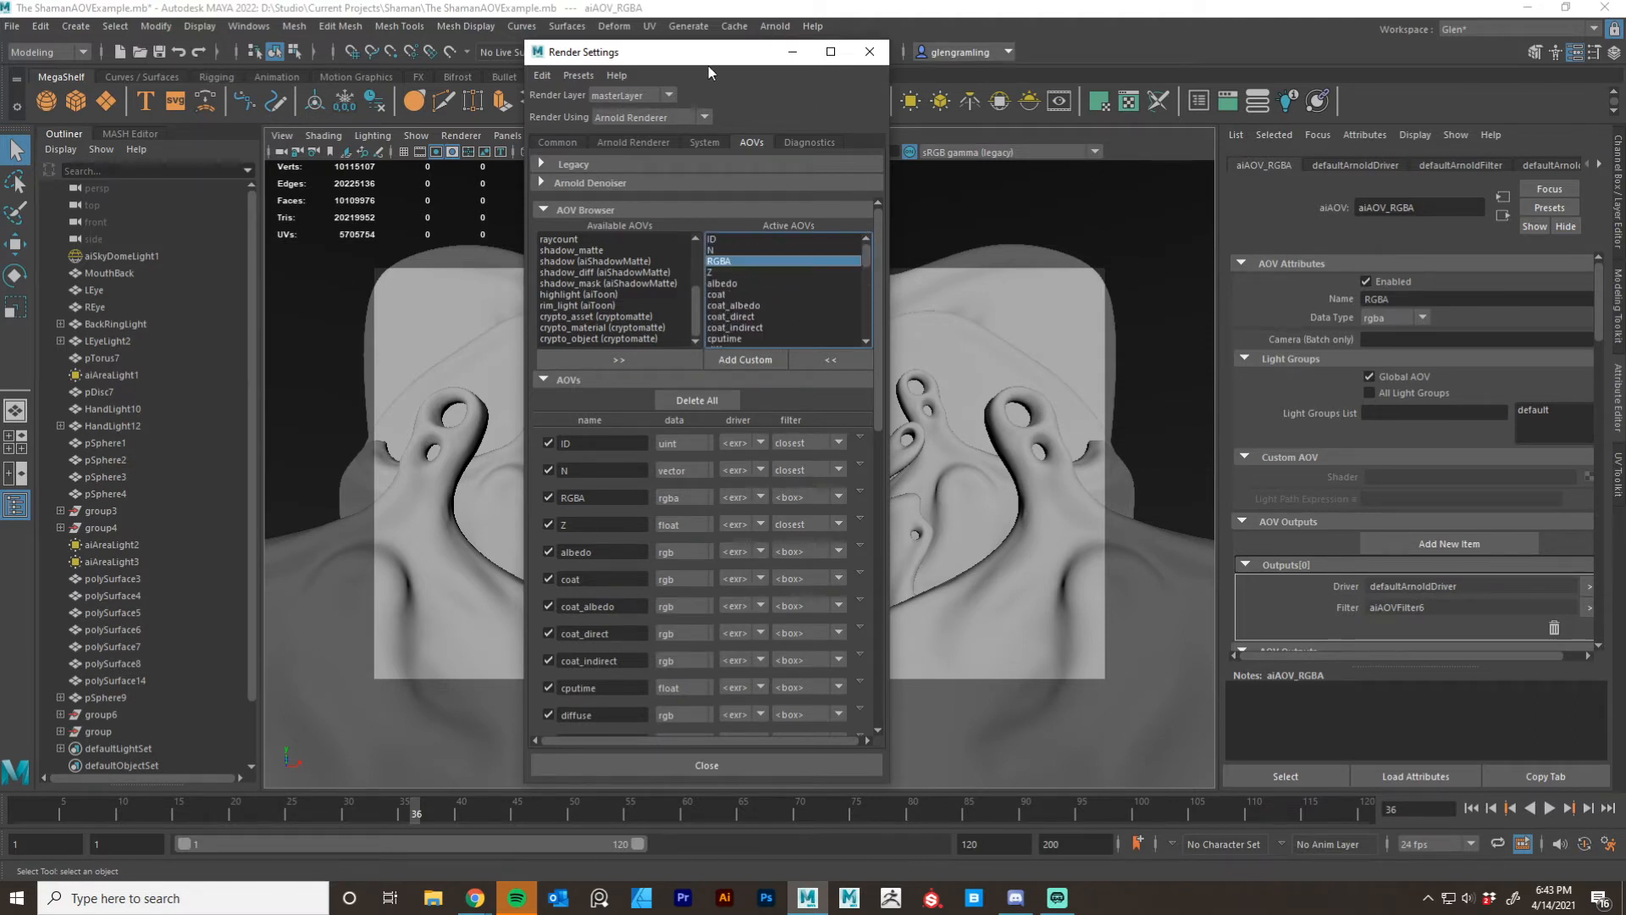
pyautogui.moveTo(708, 64); pyautogui.dragTo(685, 92)
pyautogui.click(845, 85)
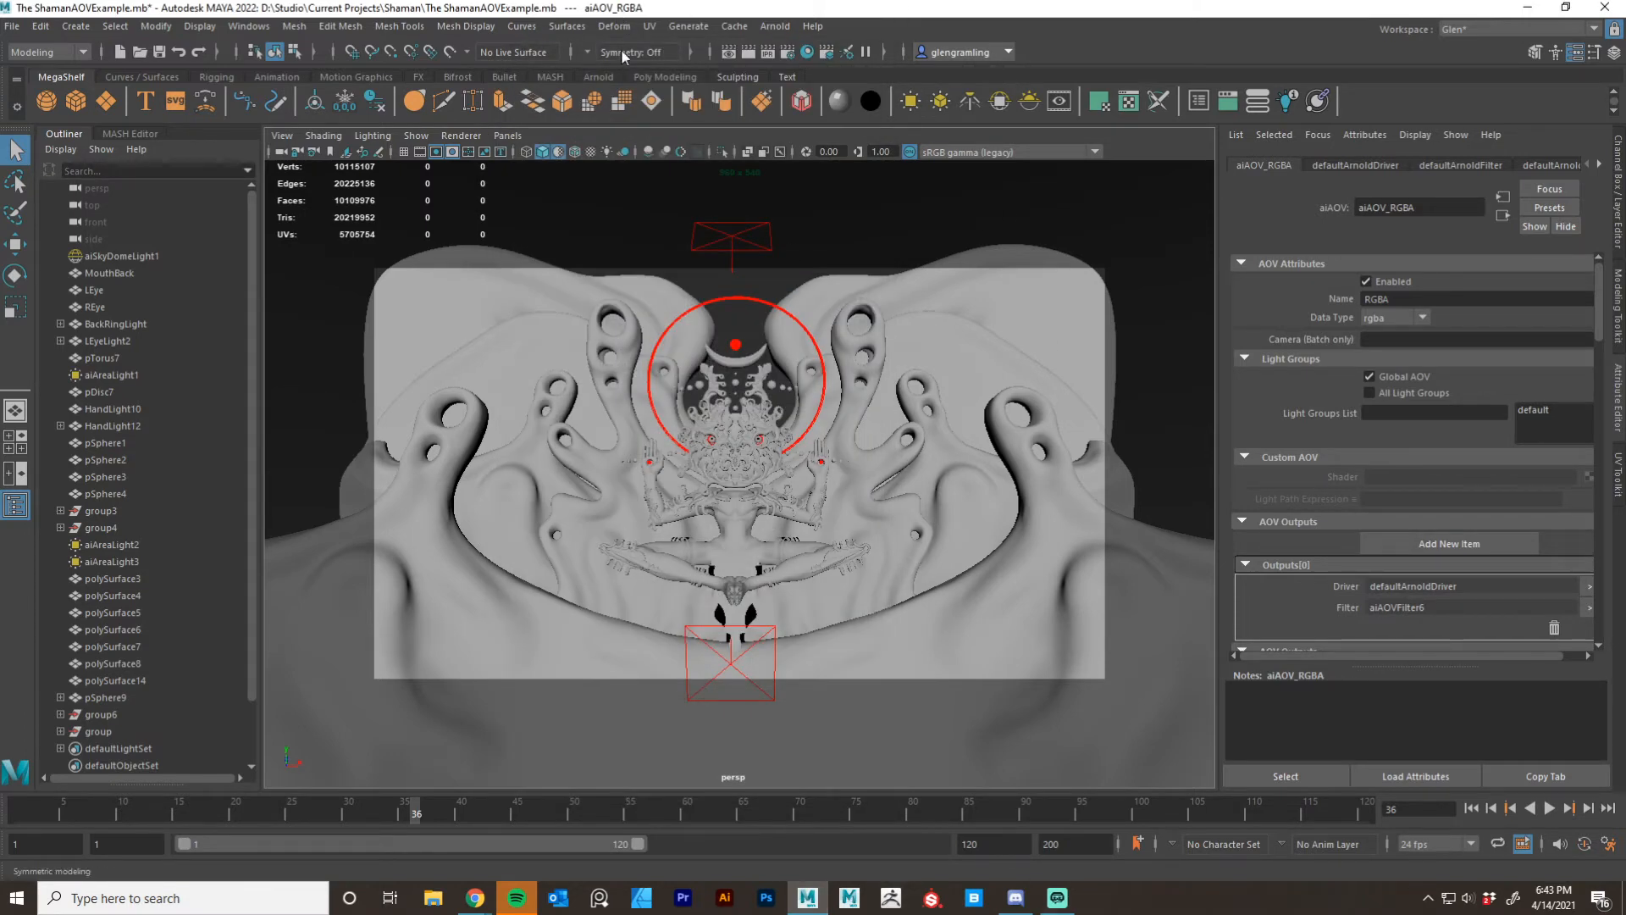
pyautogui.click(1059, 103)
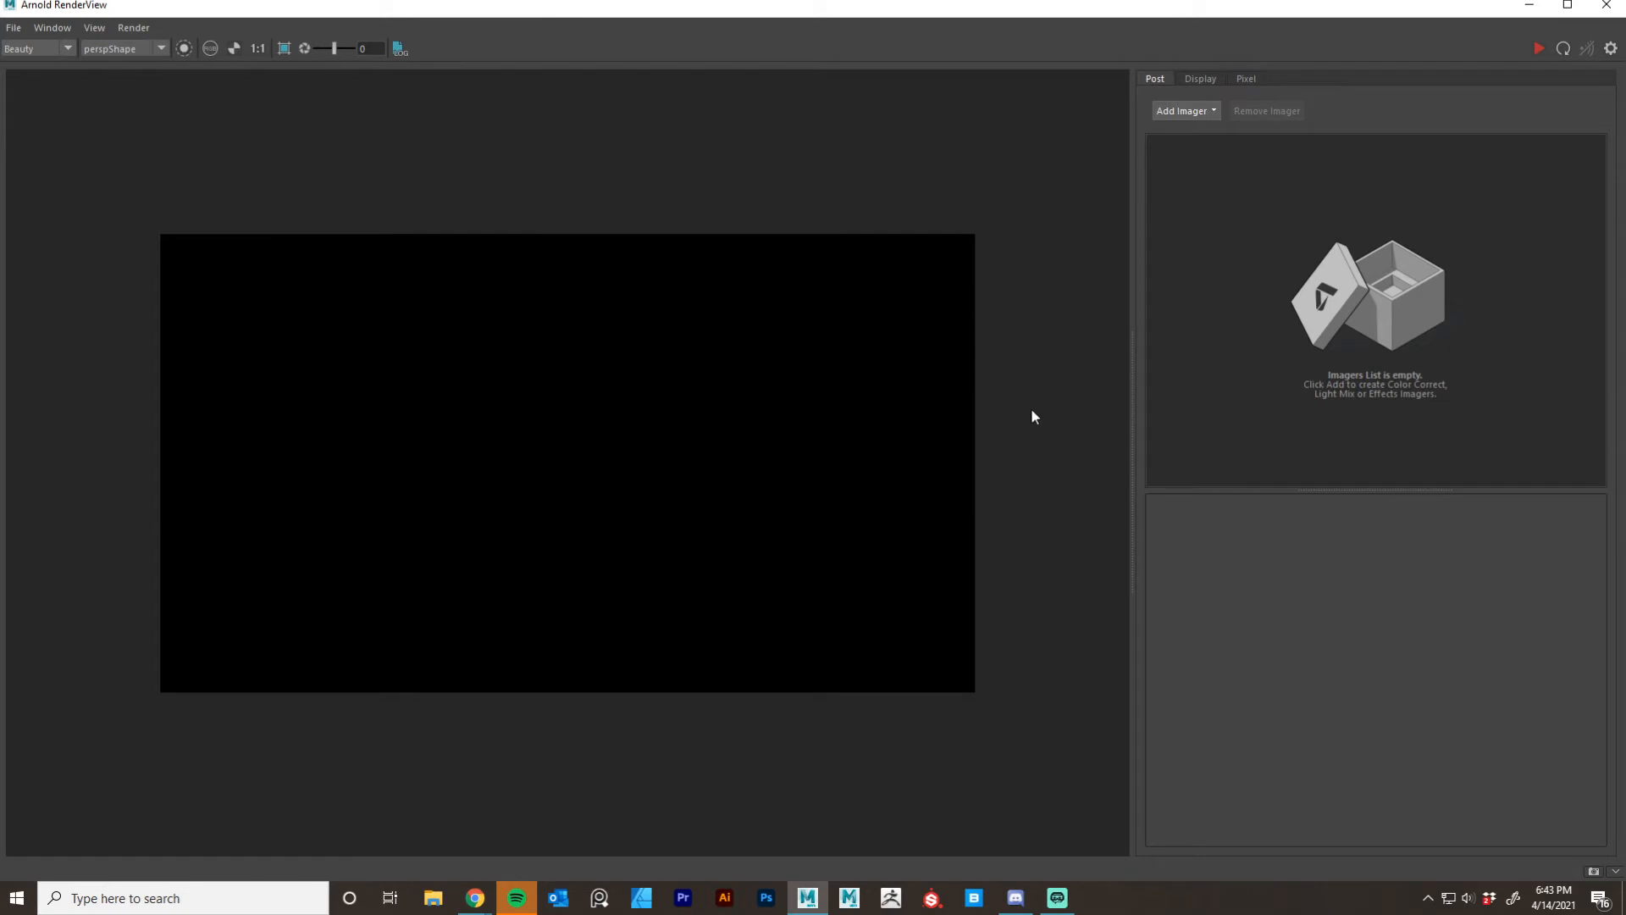
# Look at the pass list of the Arnold RenderView and minimize its window.
pyautogui.click(65, 49)
pyautogui.click(1076, 8)
pyautogui.click(1528, 6)
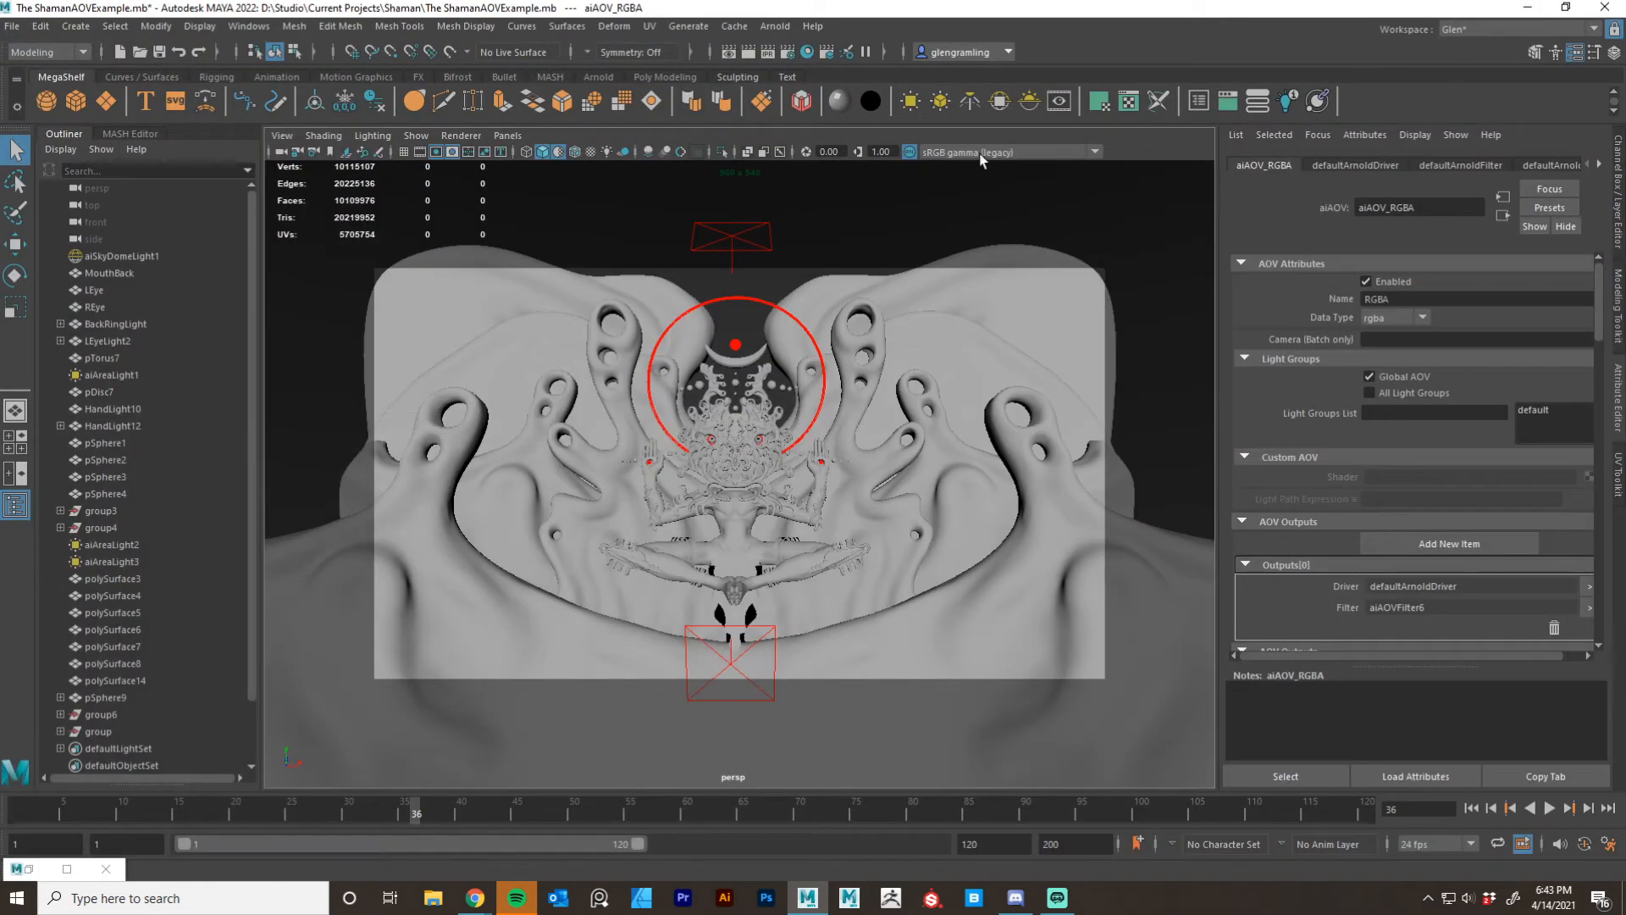
# Review the file output, image size and Arnold sampling values in the render settings and close them.
pyautogui.click(787, 53)
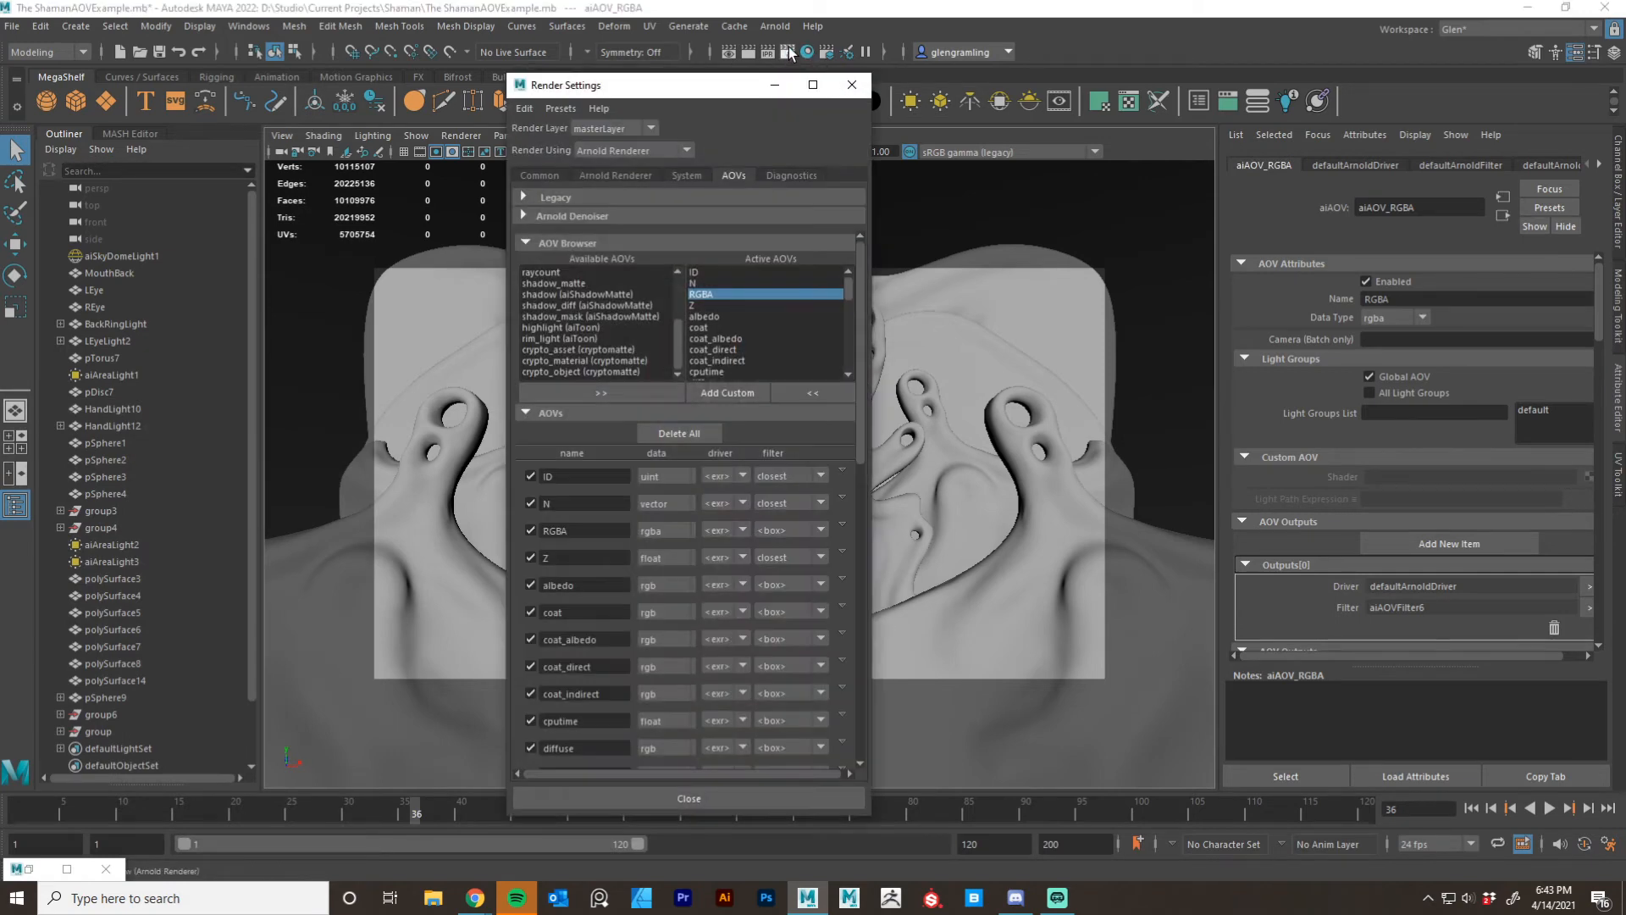
pyautogui.click(547, 175)
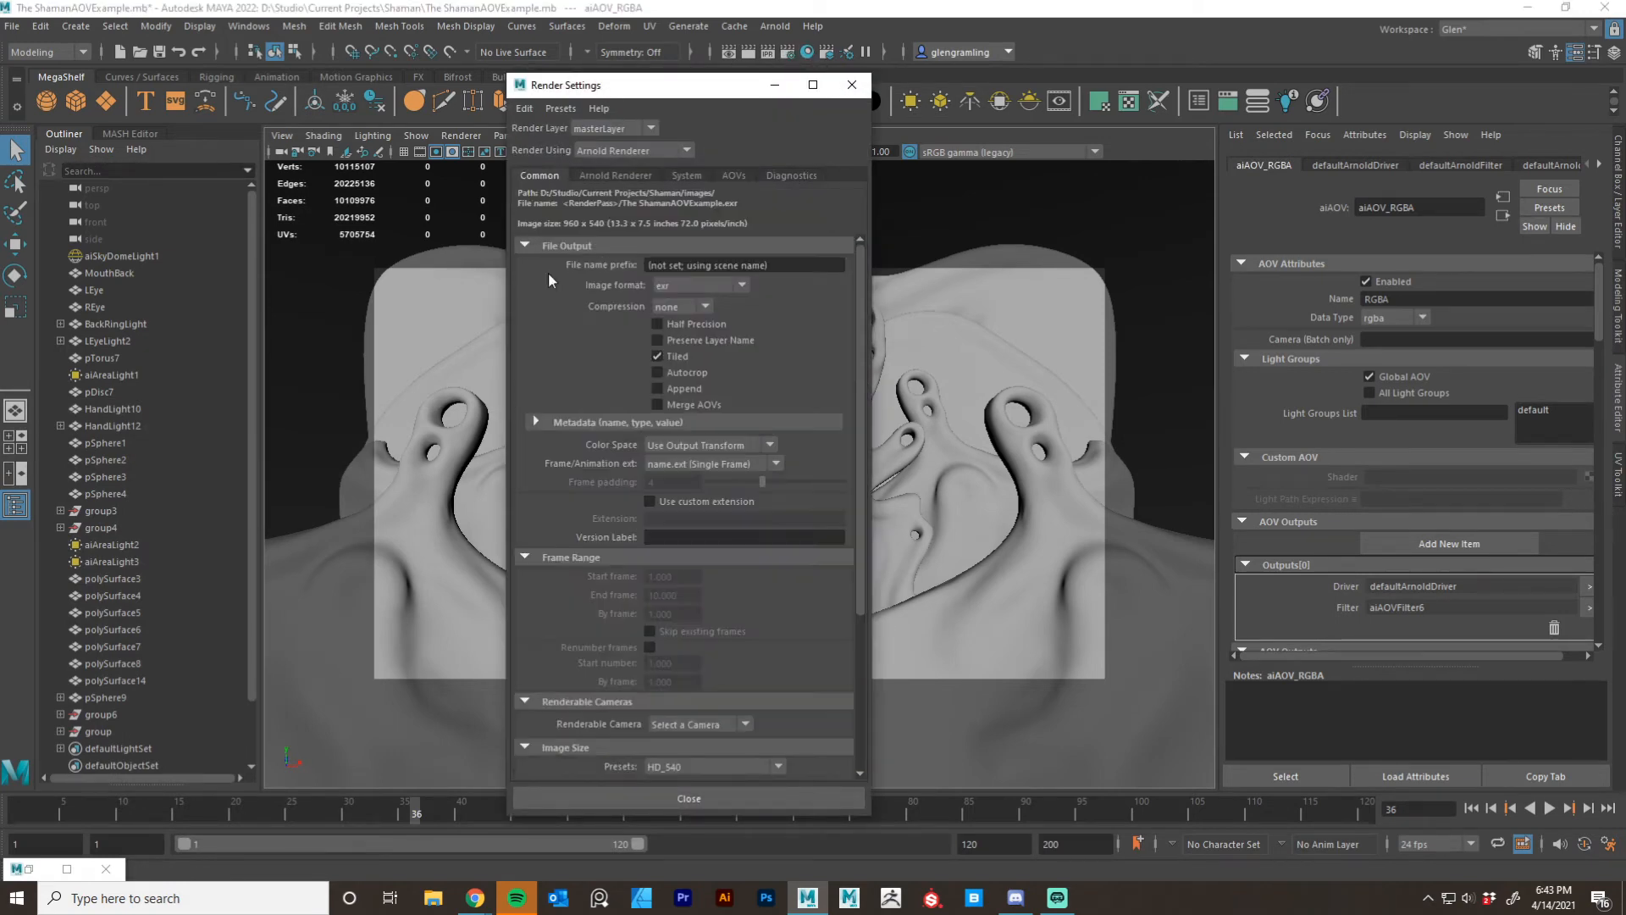
pyautogui.scroll(-2, 650, 527)
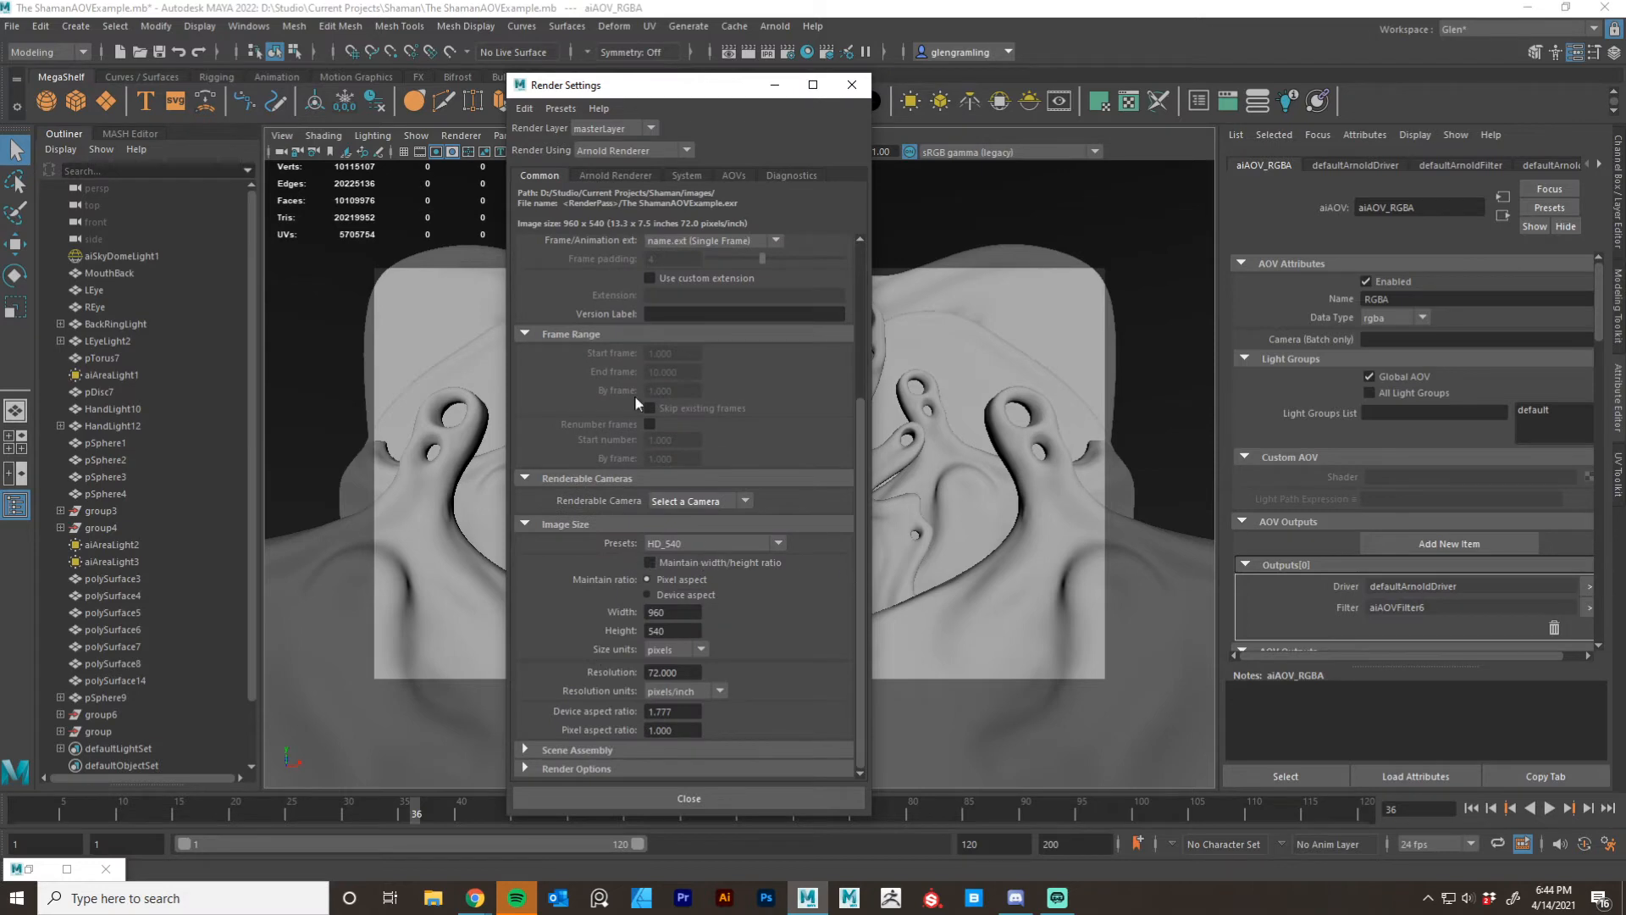
pyautogui.scroll(1, 817, 553)
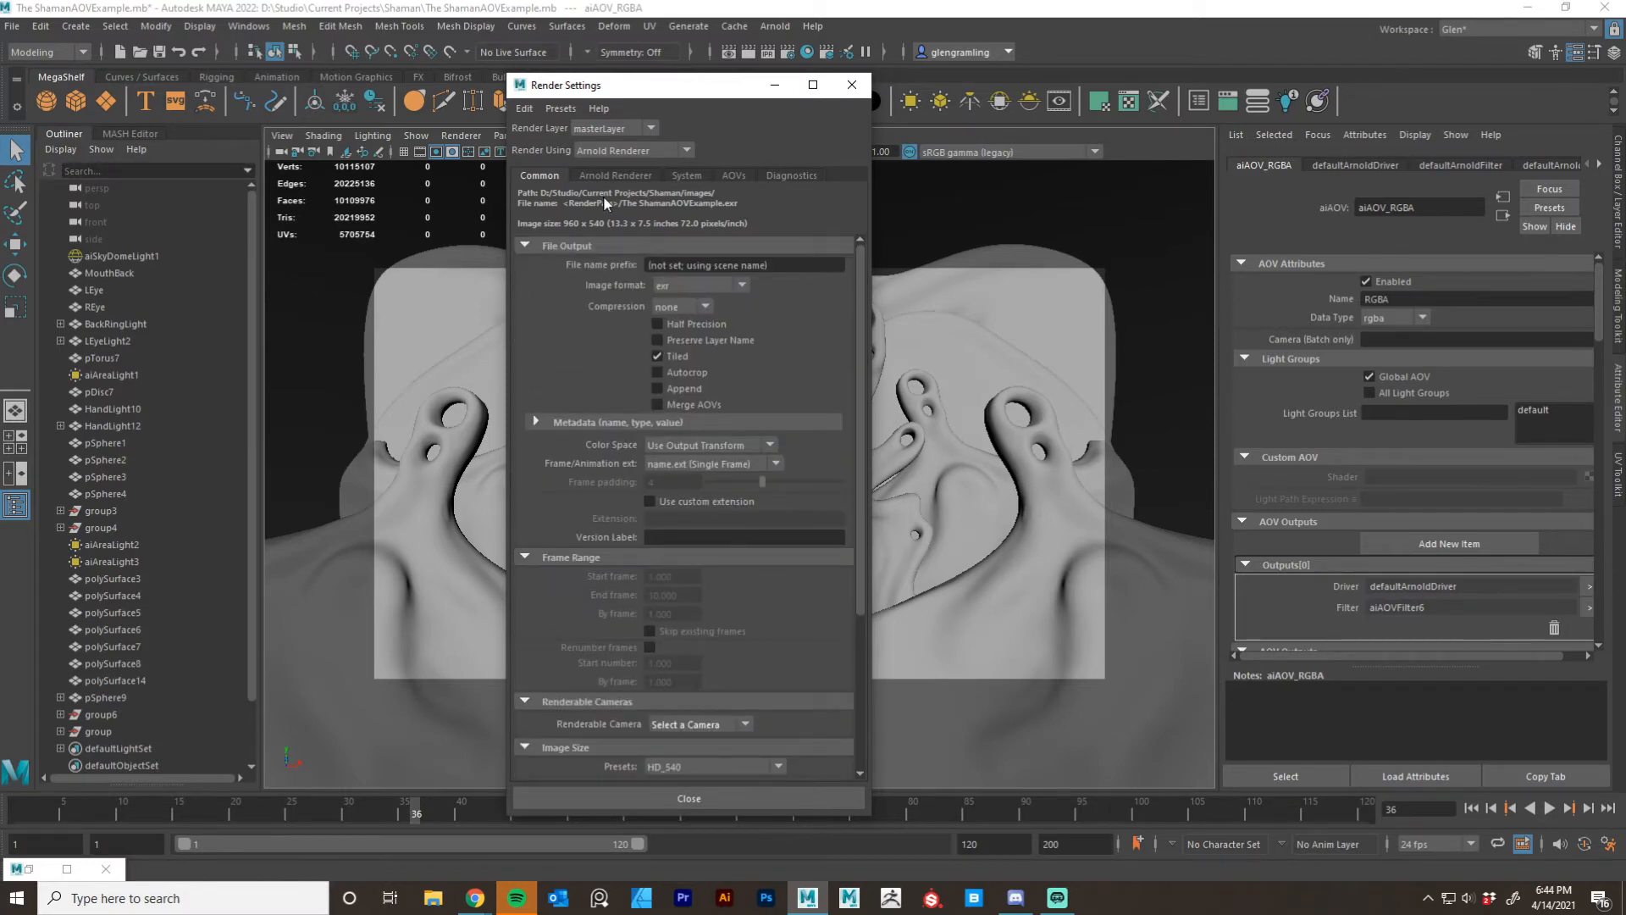
pyautogui.click(613, 175)
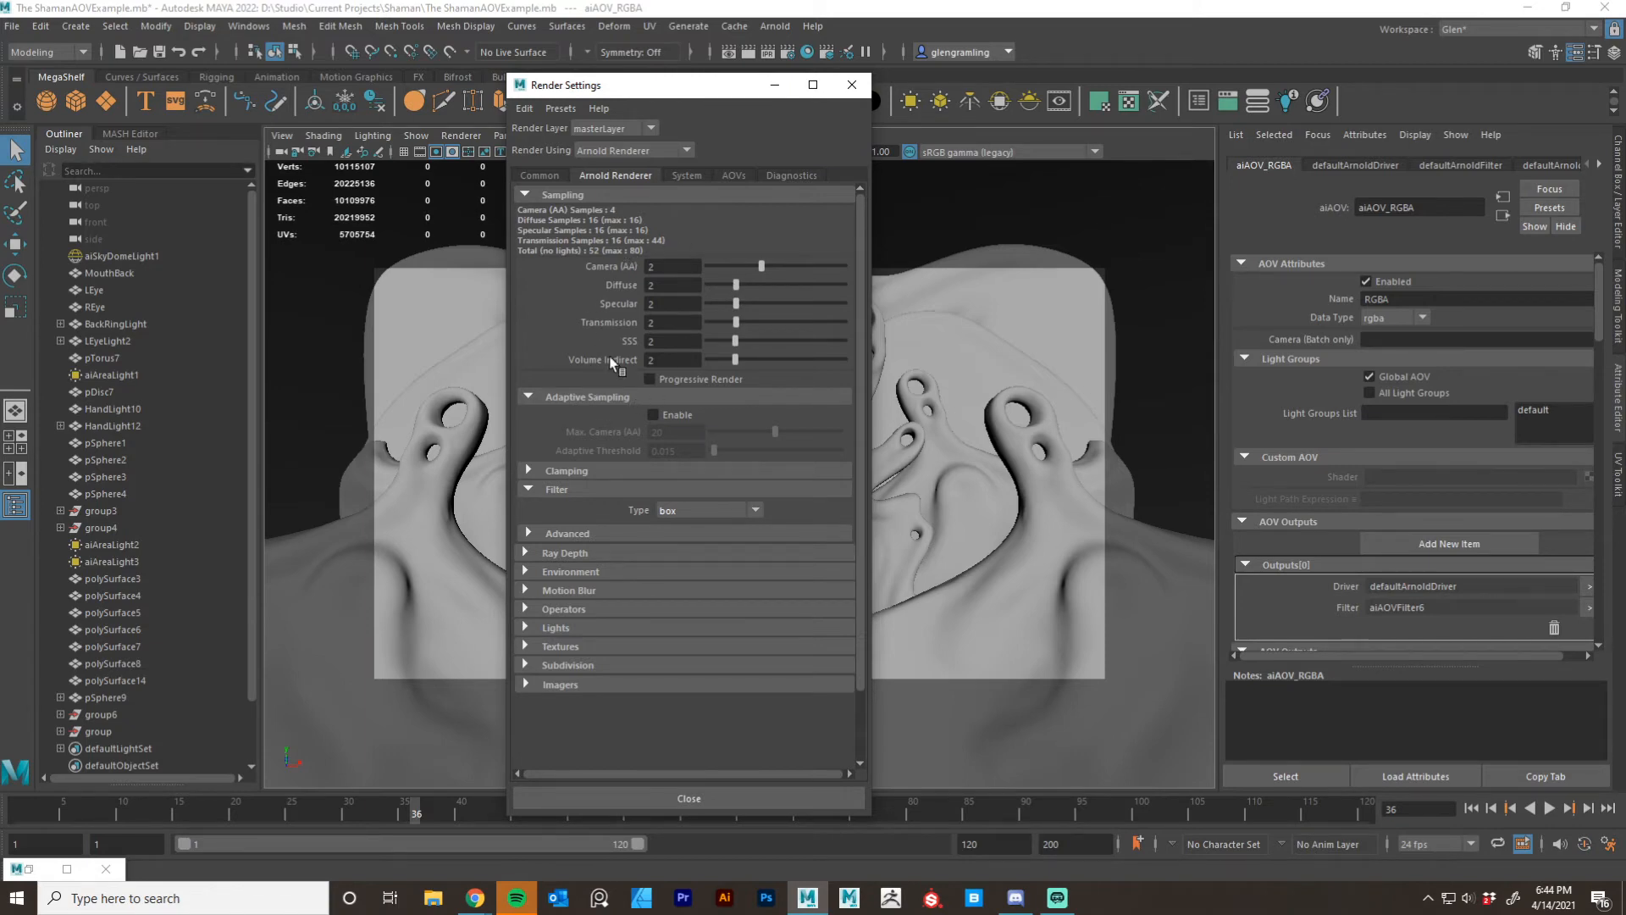
pyautogui.moveTo(724, 102); pyautogui.dragTo(649, 108)
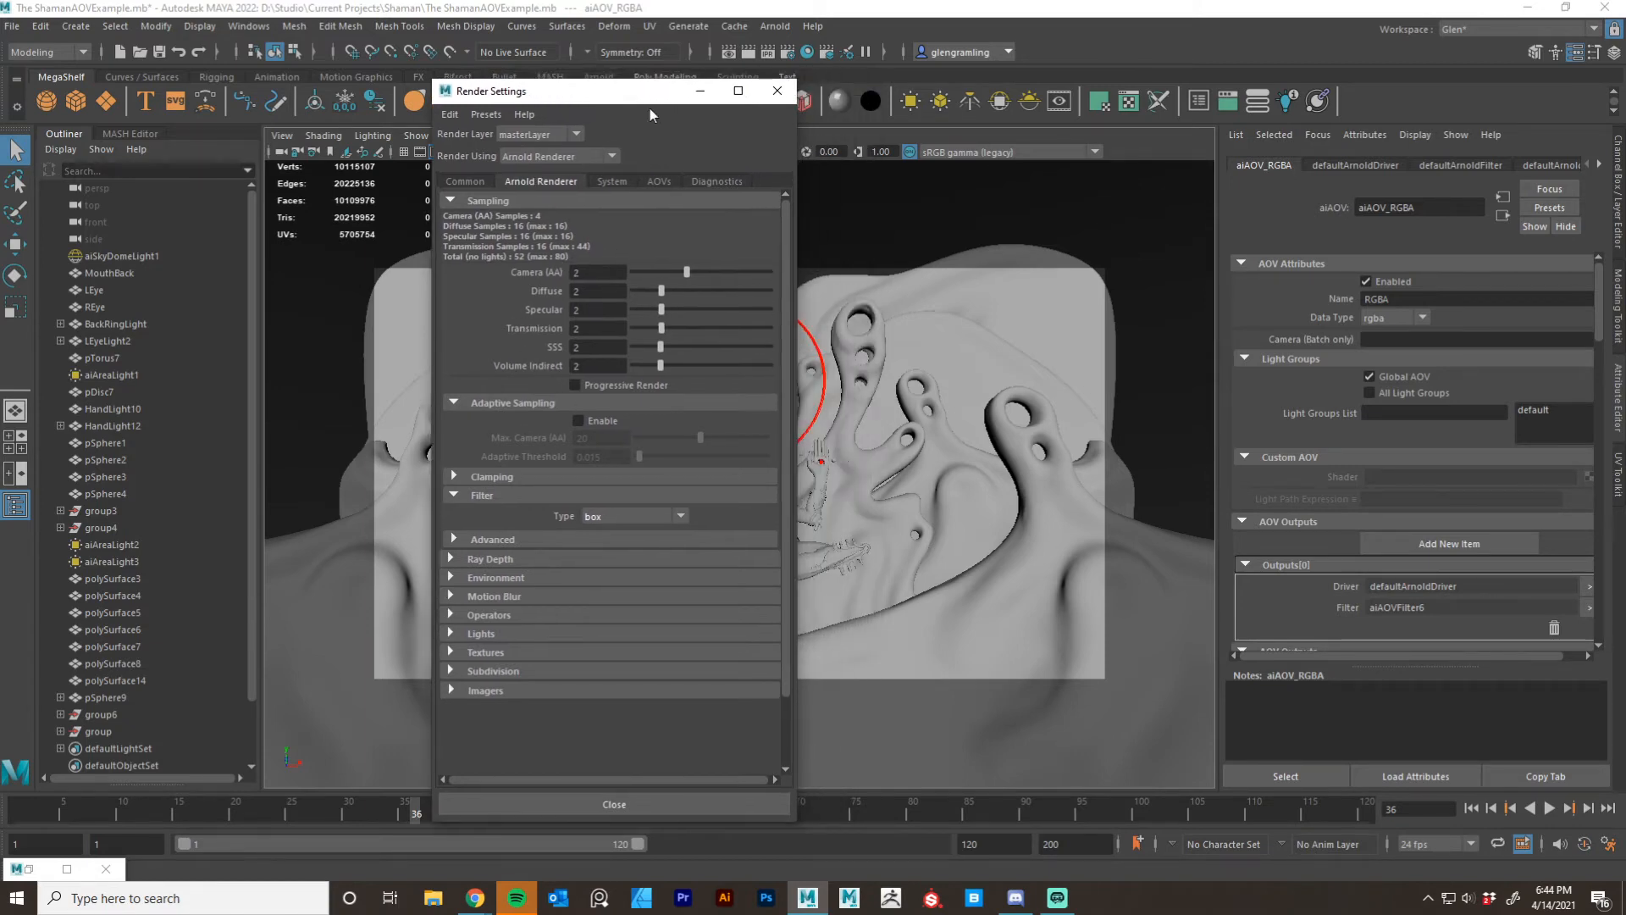
pyautogui.click(776, 91)
# Restore the Arnold RenderView at full size and render the scene from perspShape.
pyautogui.click(29, 868)
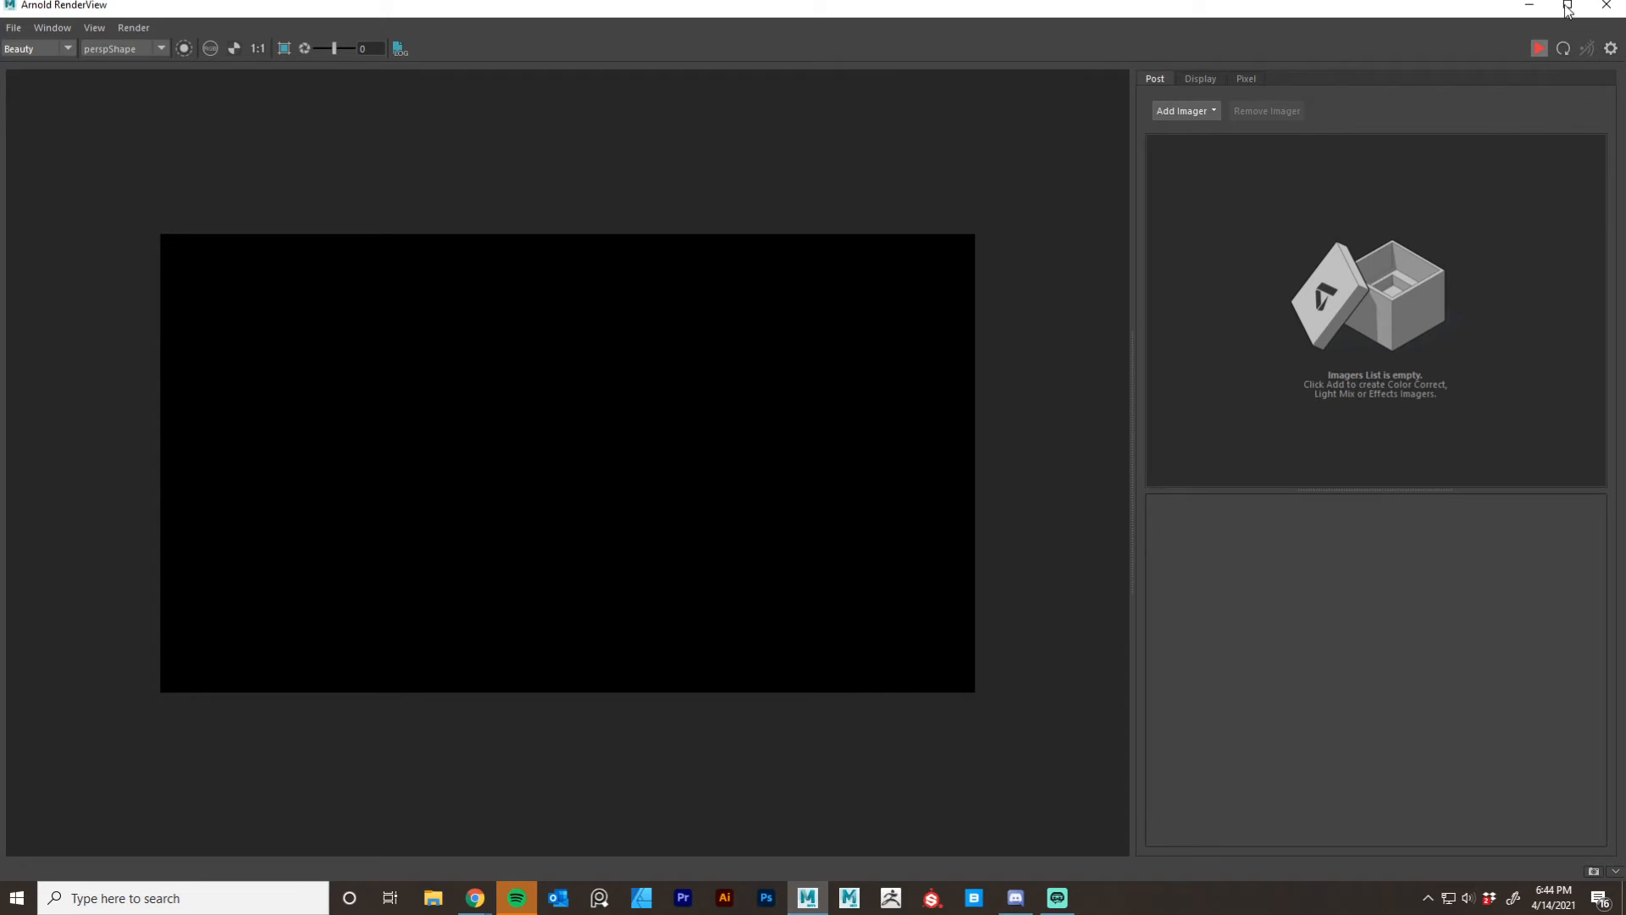
pyautogui.doubleClick(1517, 10)
pyautogui.moveTo(1323, 37); pyautogui.dragTo(1351, 175)
pyautogui.doubleClick(1174, 127)
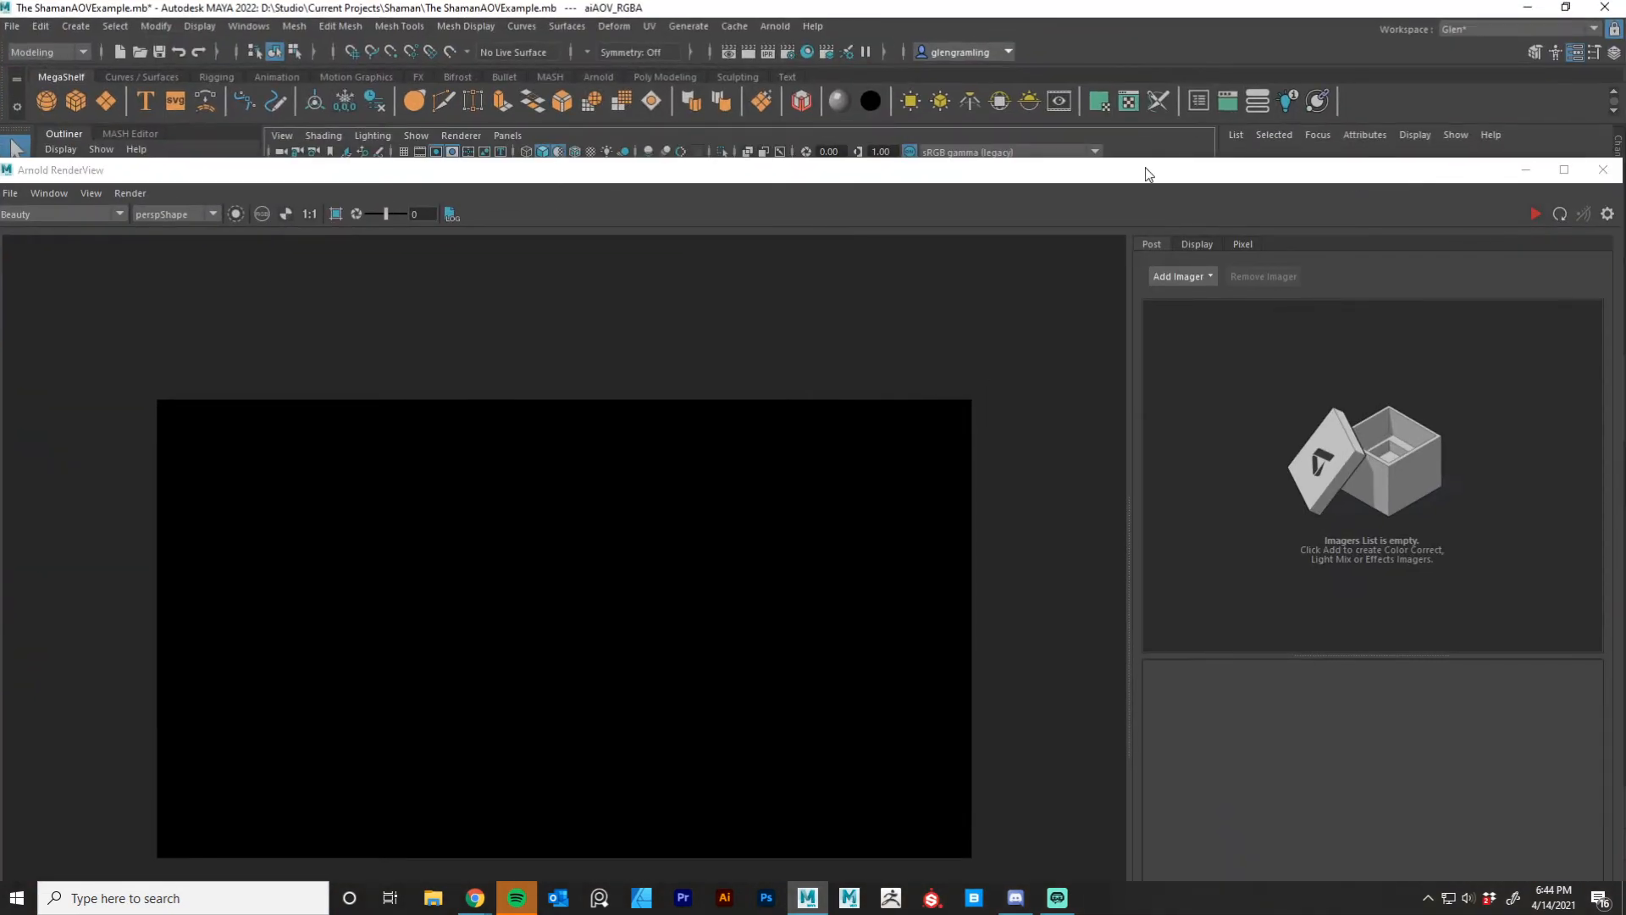
pyautogui.moveTo(1147, 171); pyautogui.dragTo(1248, 3)
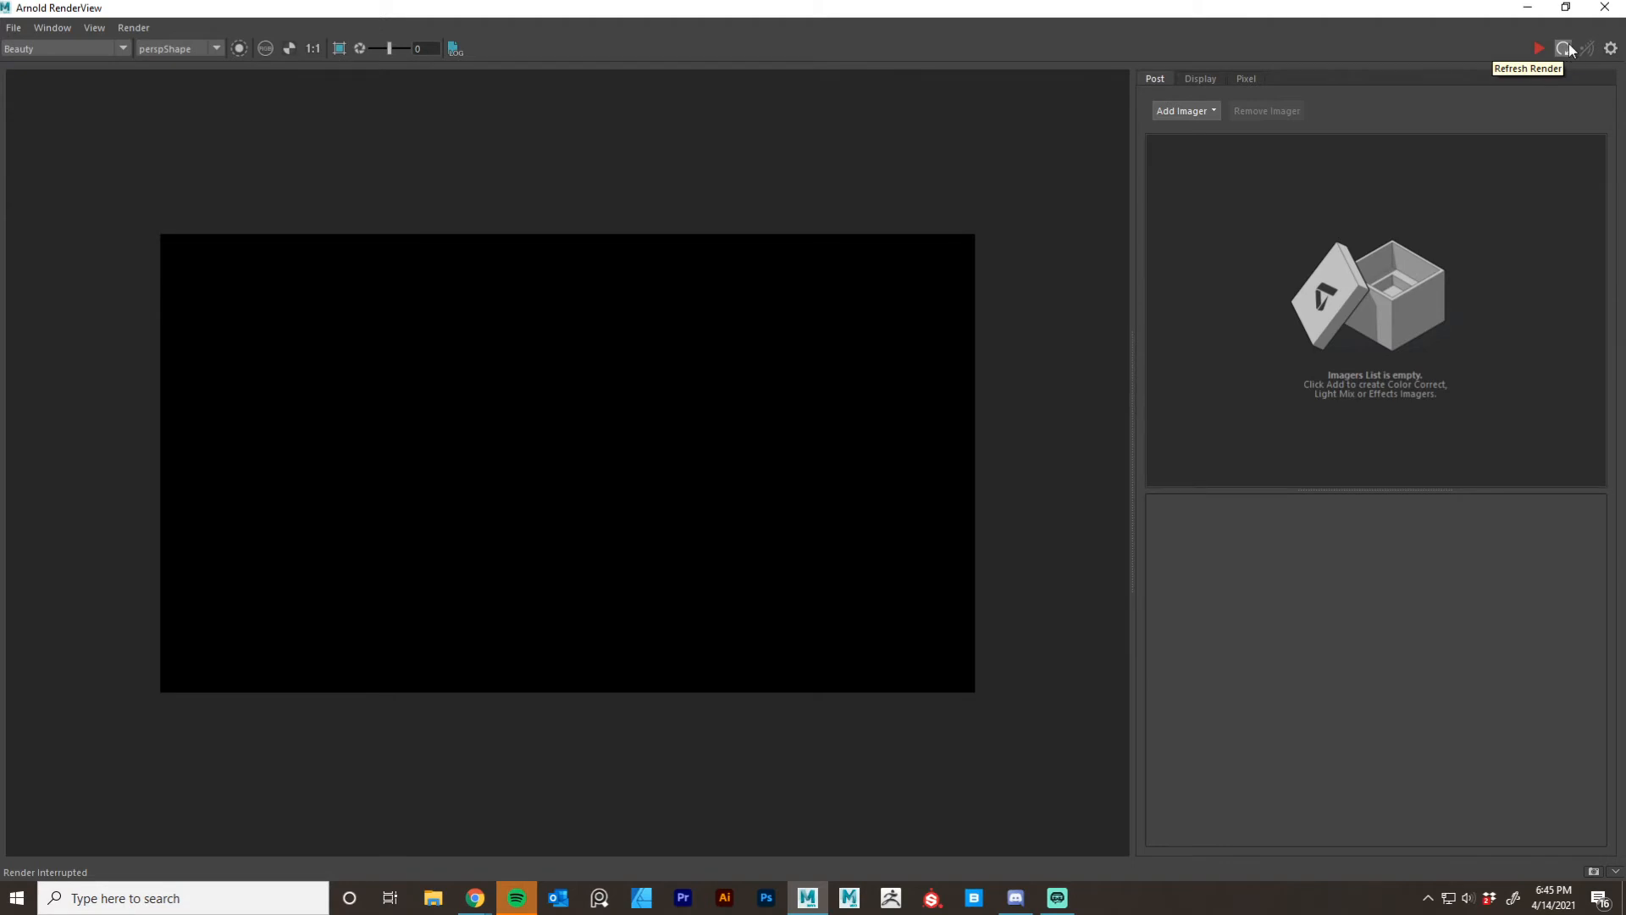
pyautogui.click(1564, 48)
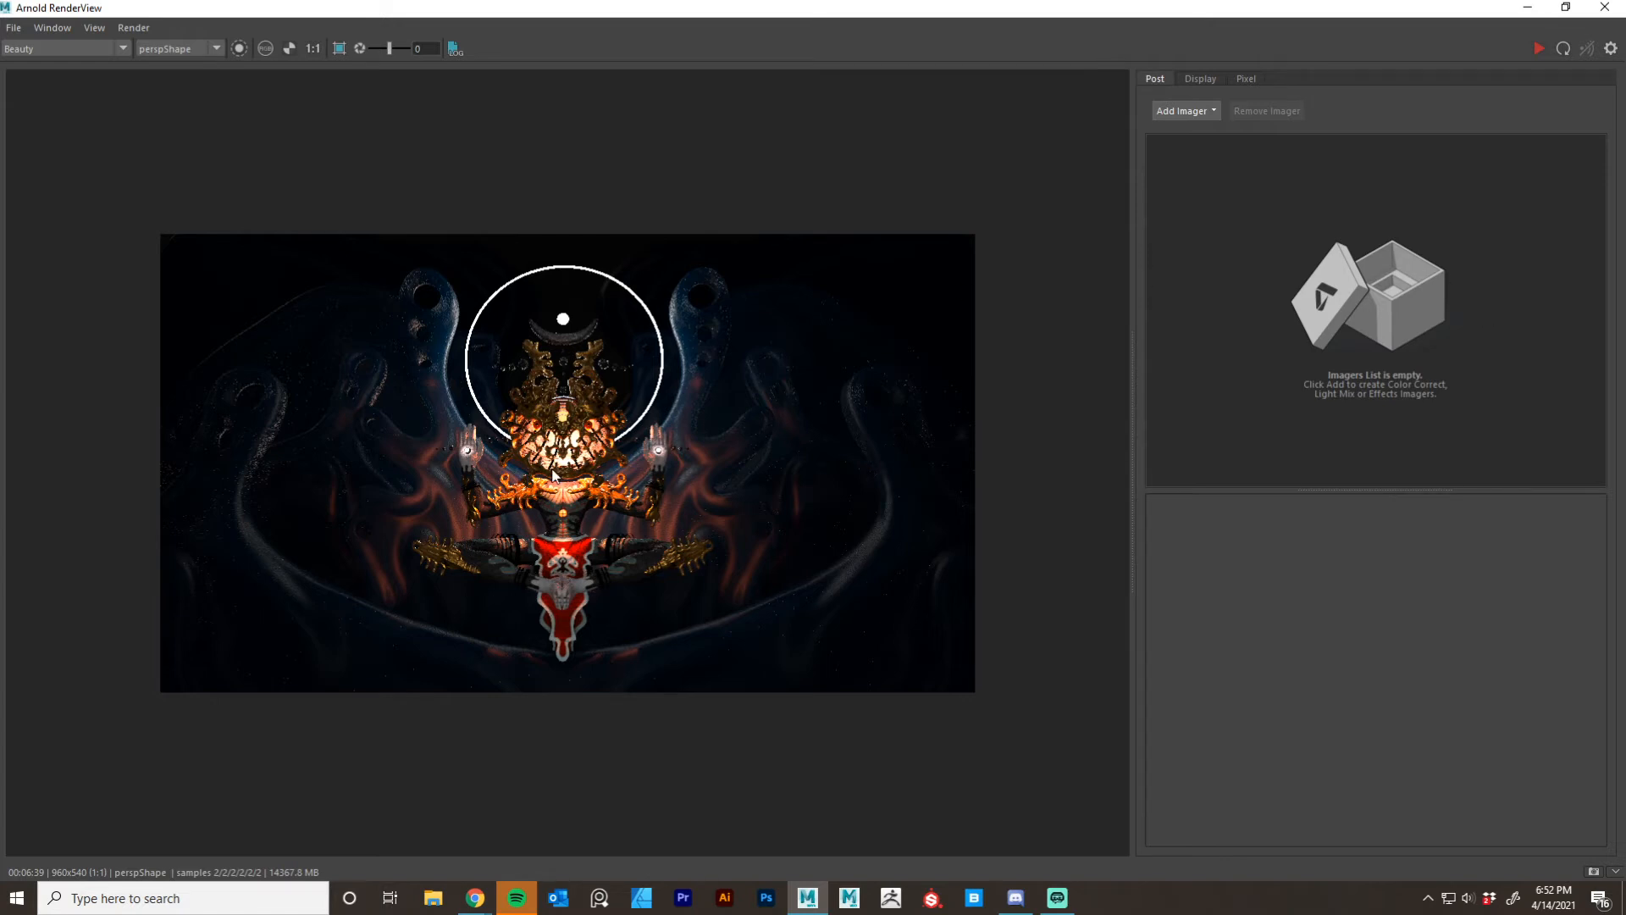
# Reopen the render settings and place them beside the Arnold RenderView window.
pyautogui.scroll(2, 554, 476)
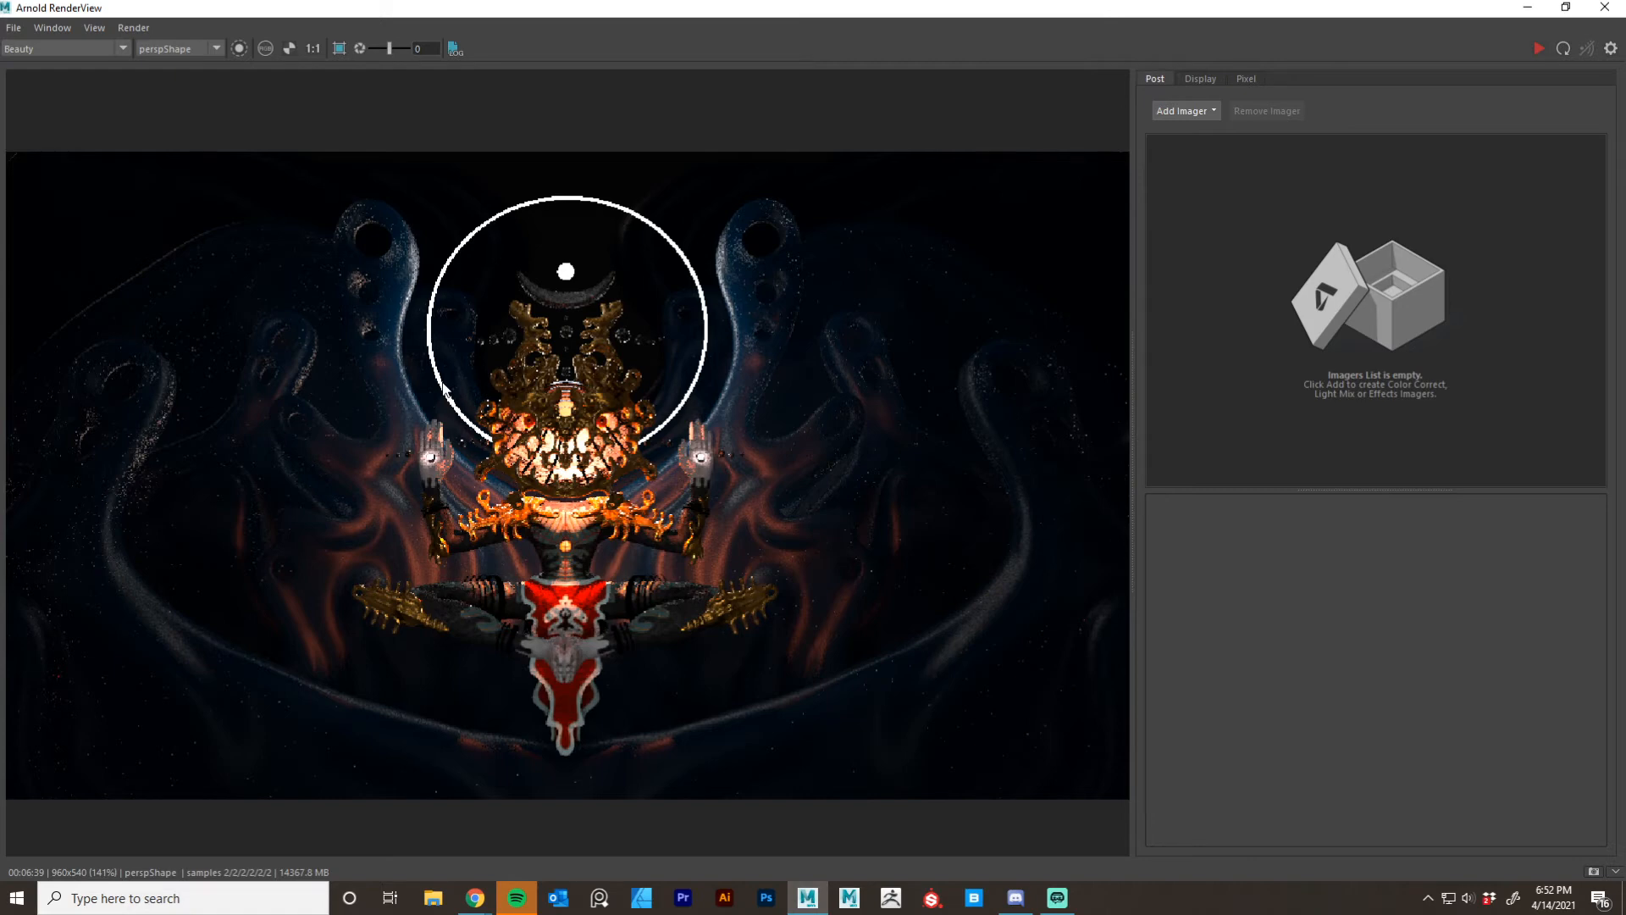
pyautogui.moveTo(434, 428); pyautogui.dragTo(471, 410, button='middle')
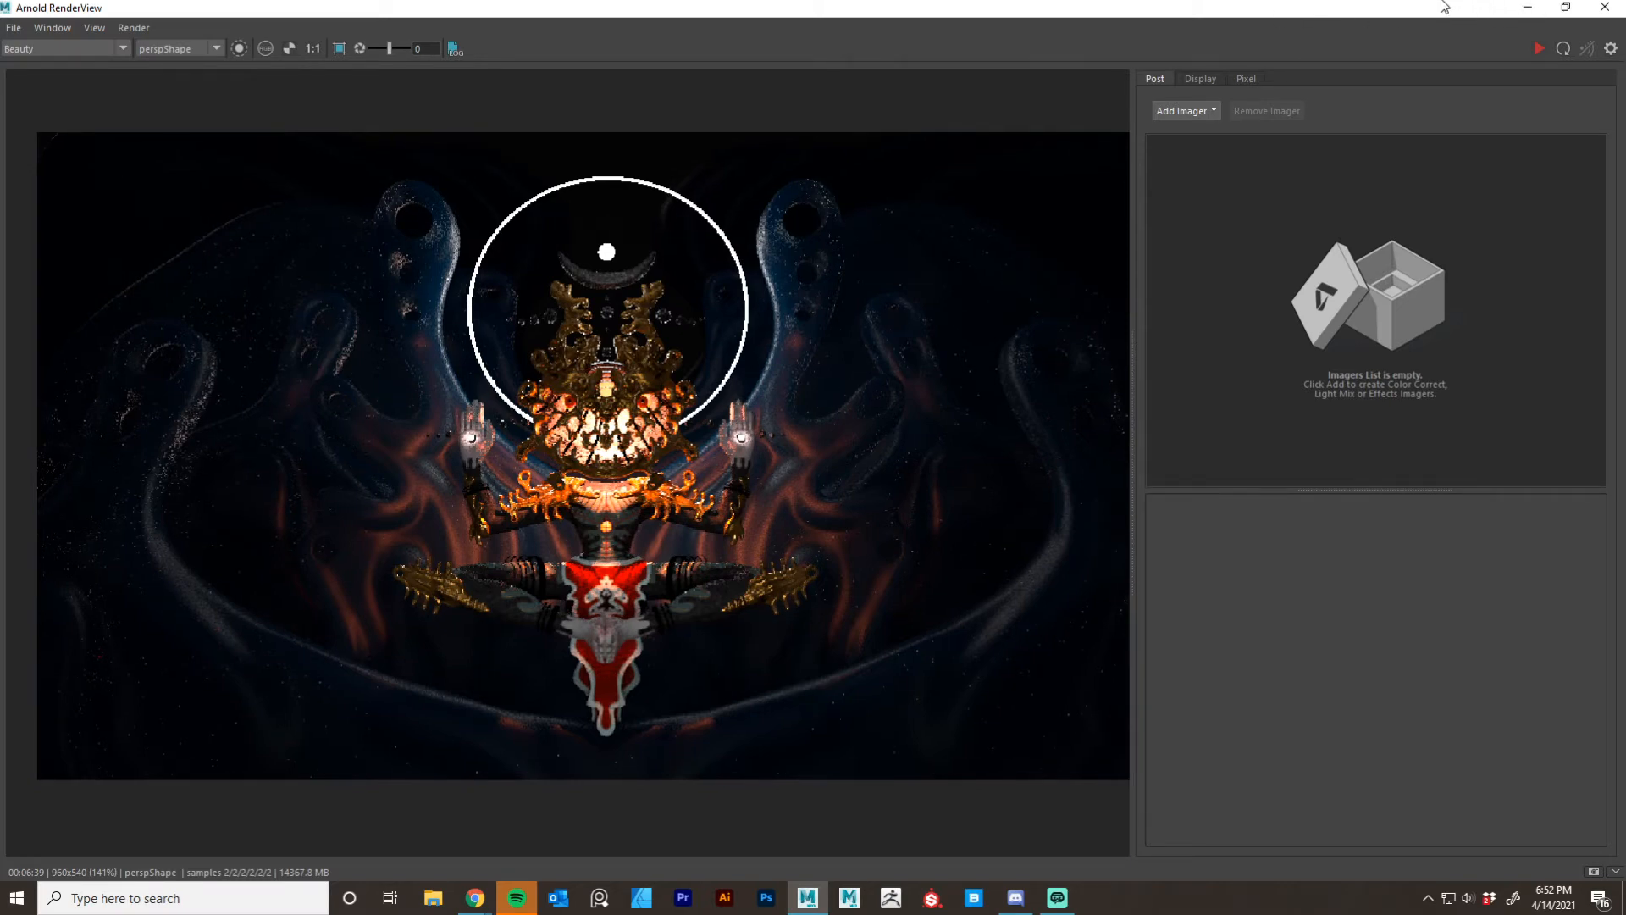
pyautogui.moveTo(1430, 8); pyautogui.dragTo(1292, 231)
pyautogui.click(786, 52)
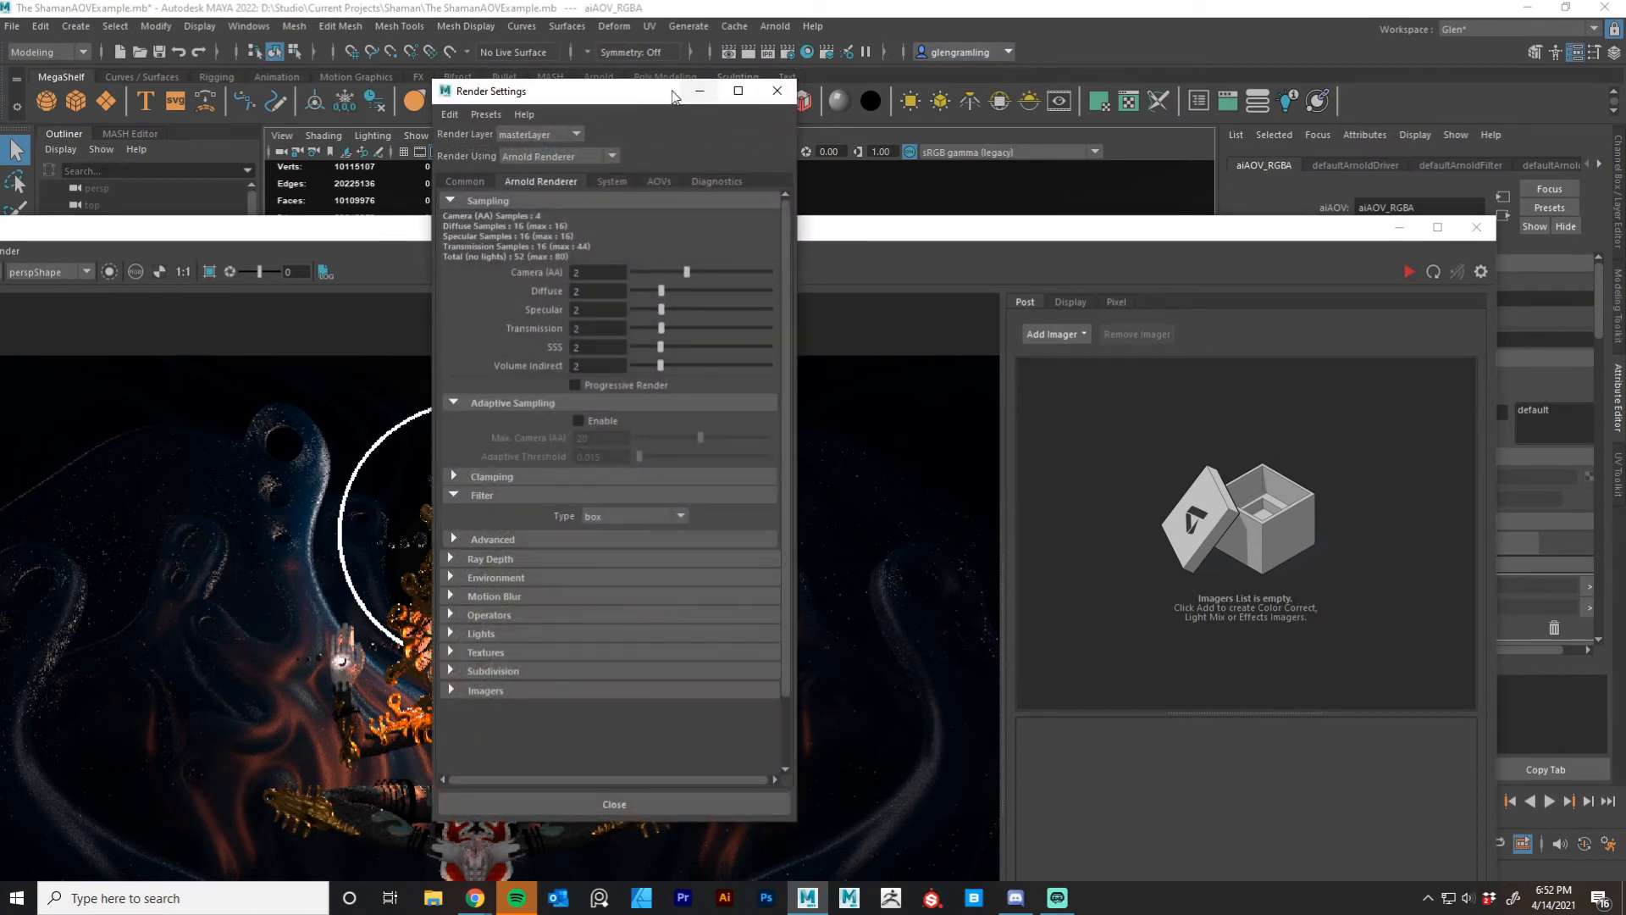
pyautogui.moveTo(673, 95); pyautogui.dragTo(1431, 133)
pyautogui.moveTo(879, 228); pyautogui.dragTo(633, 114)
pyautogui.moveTo(1439, 134); pyautogui.dragTo(1452, 34)
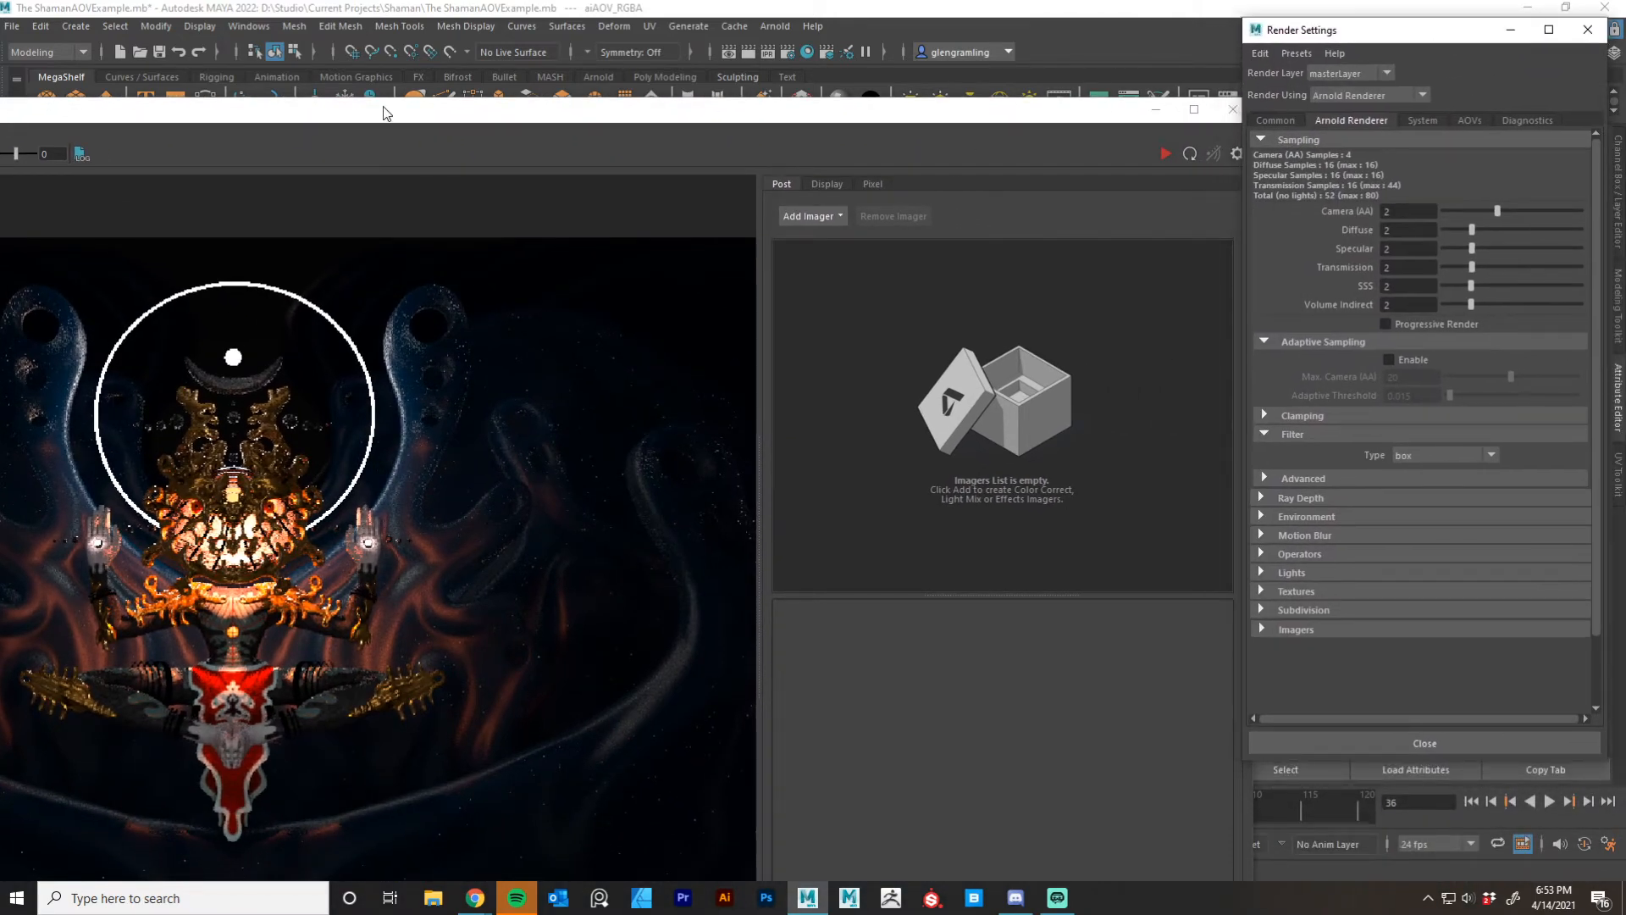
# Hide the RenderView's imager settings and resize its window to fit next to the render settings.
pyautogui.click(1235, 158)
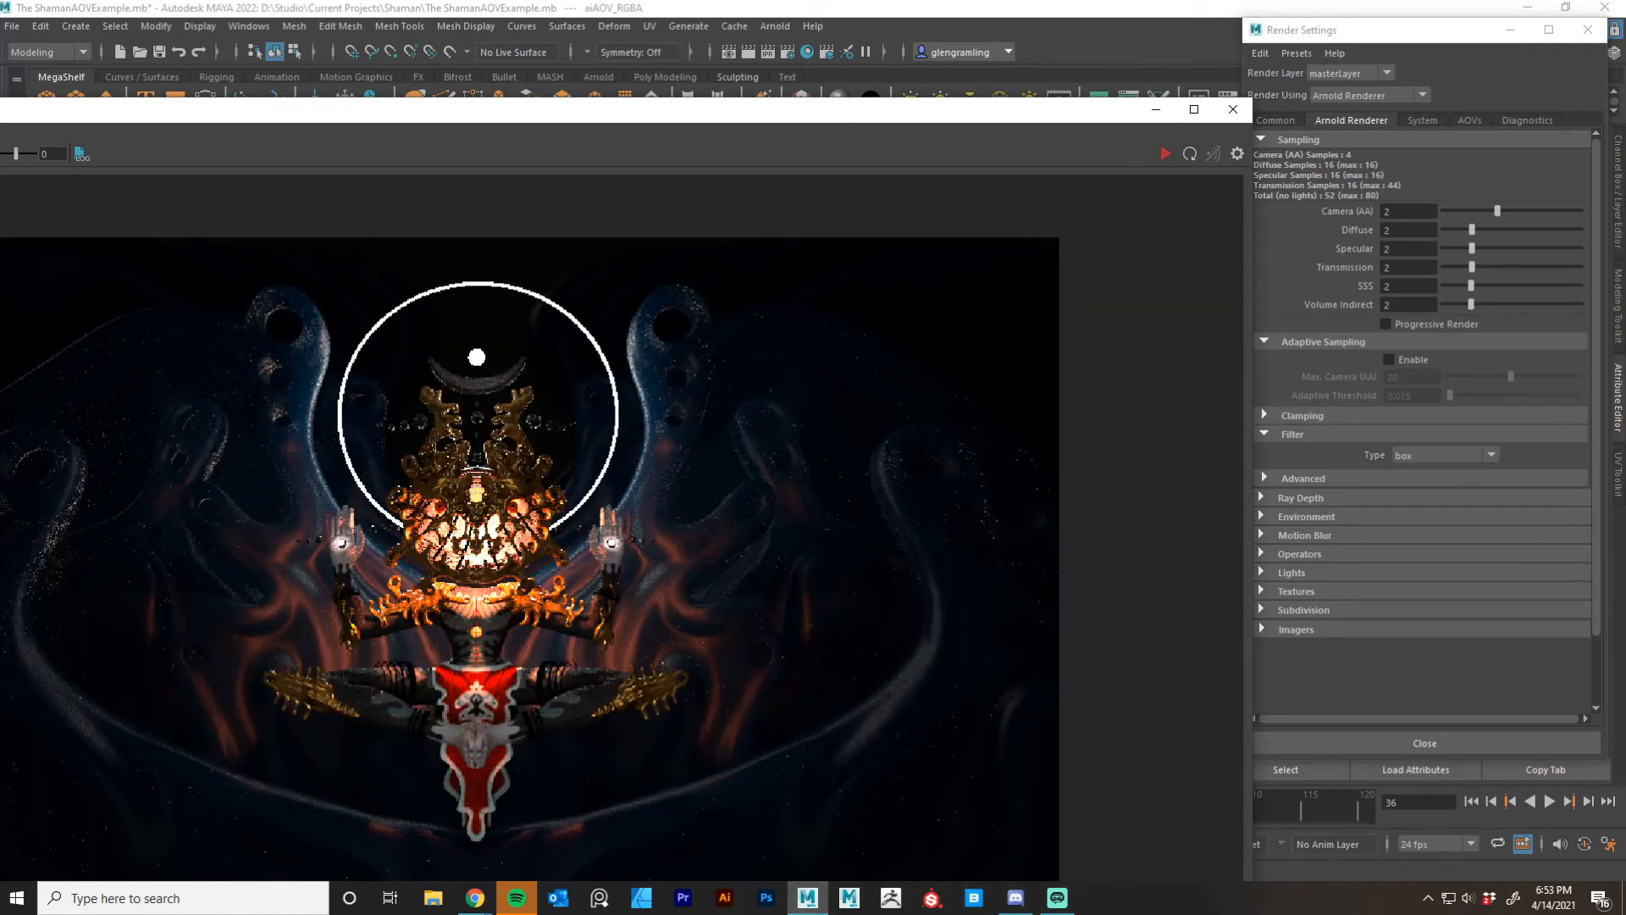
pyautogui.moveTo(0, 336); pyautogui.dragTo(136, 336)
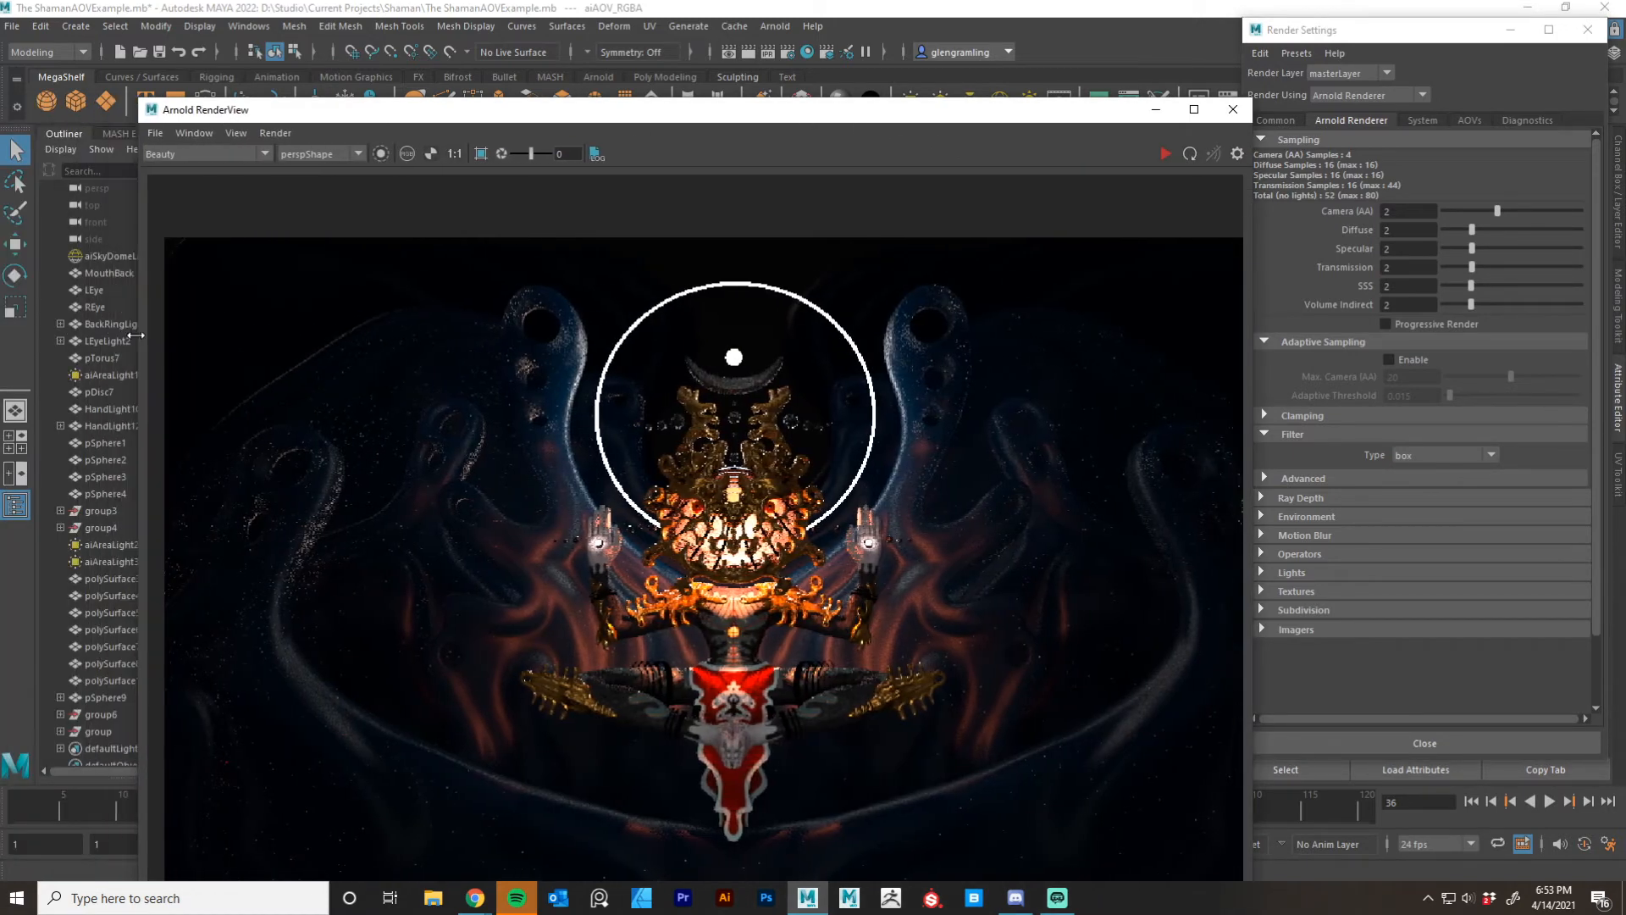
pyautogui.moveTo(864, 109); pyautogui.dragTo(786, 53)
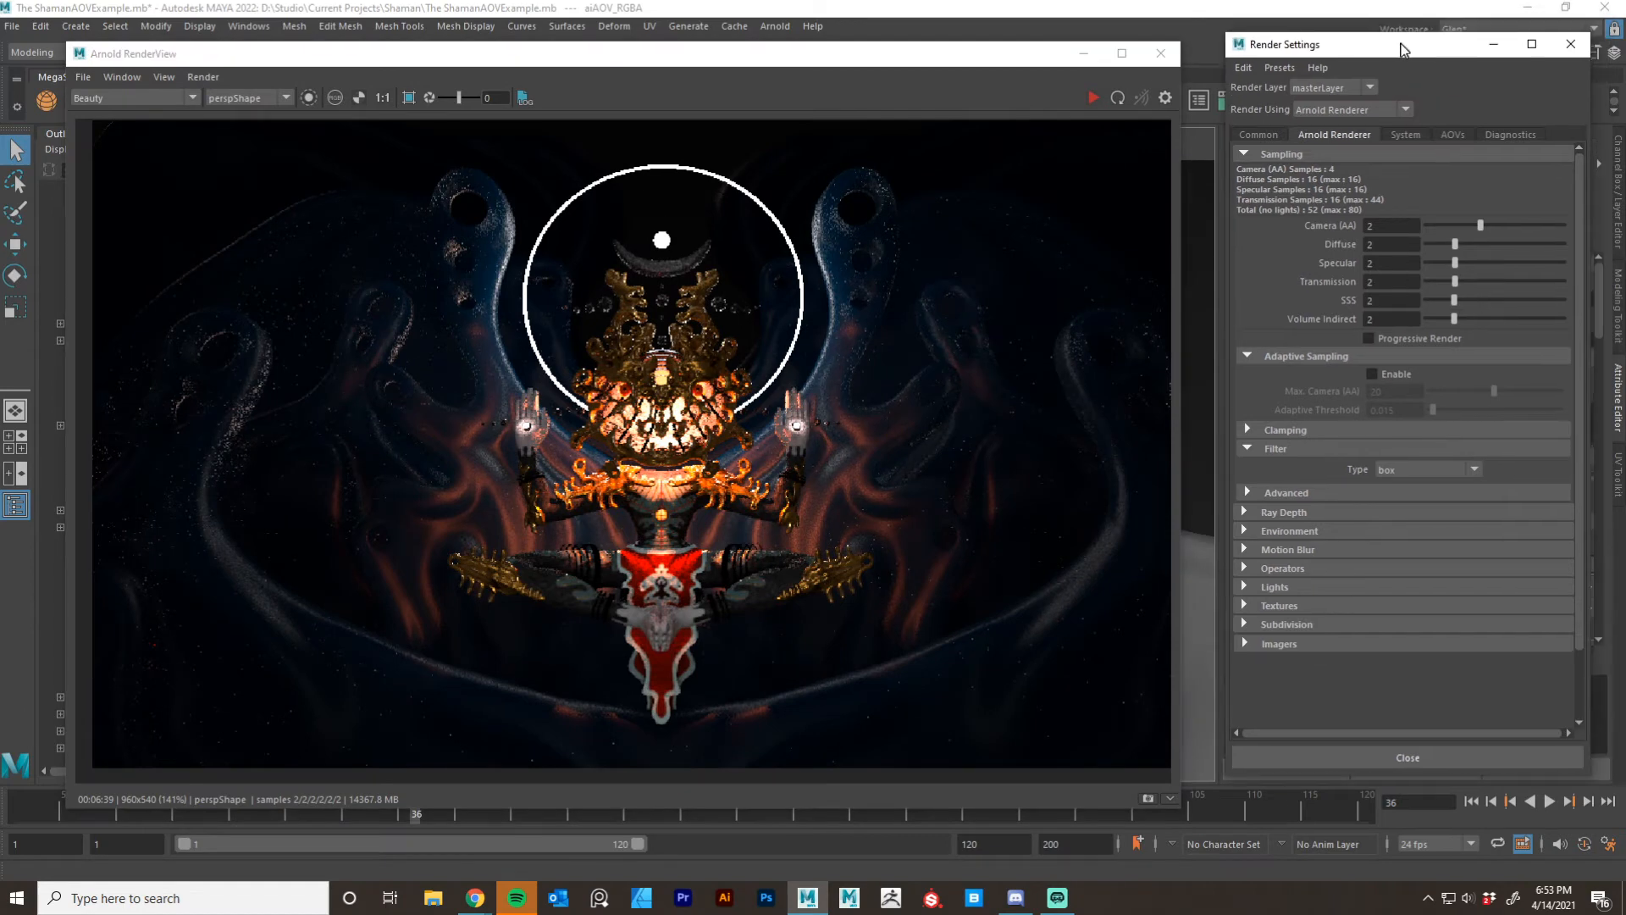
pyautogui.moveTo(1420, 30); pyautogui.dragTo(1402, 44)
# Show the AOV lists in the render settings and display the ID pass in the Arnold RenderView.
pyautogui.click(1452, 135)
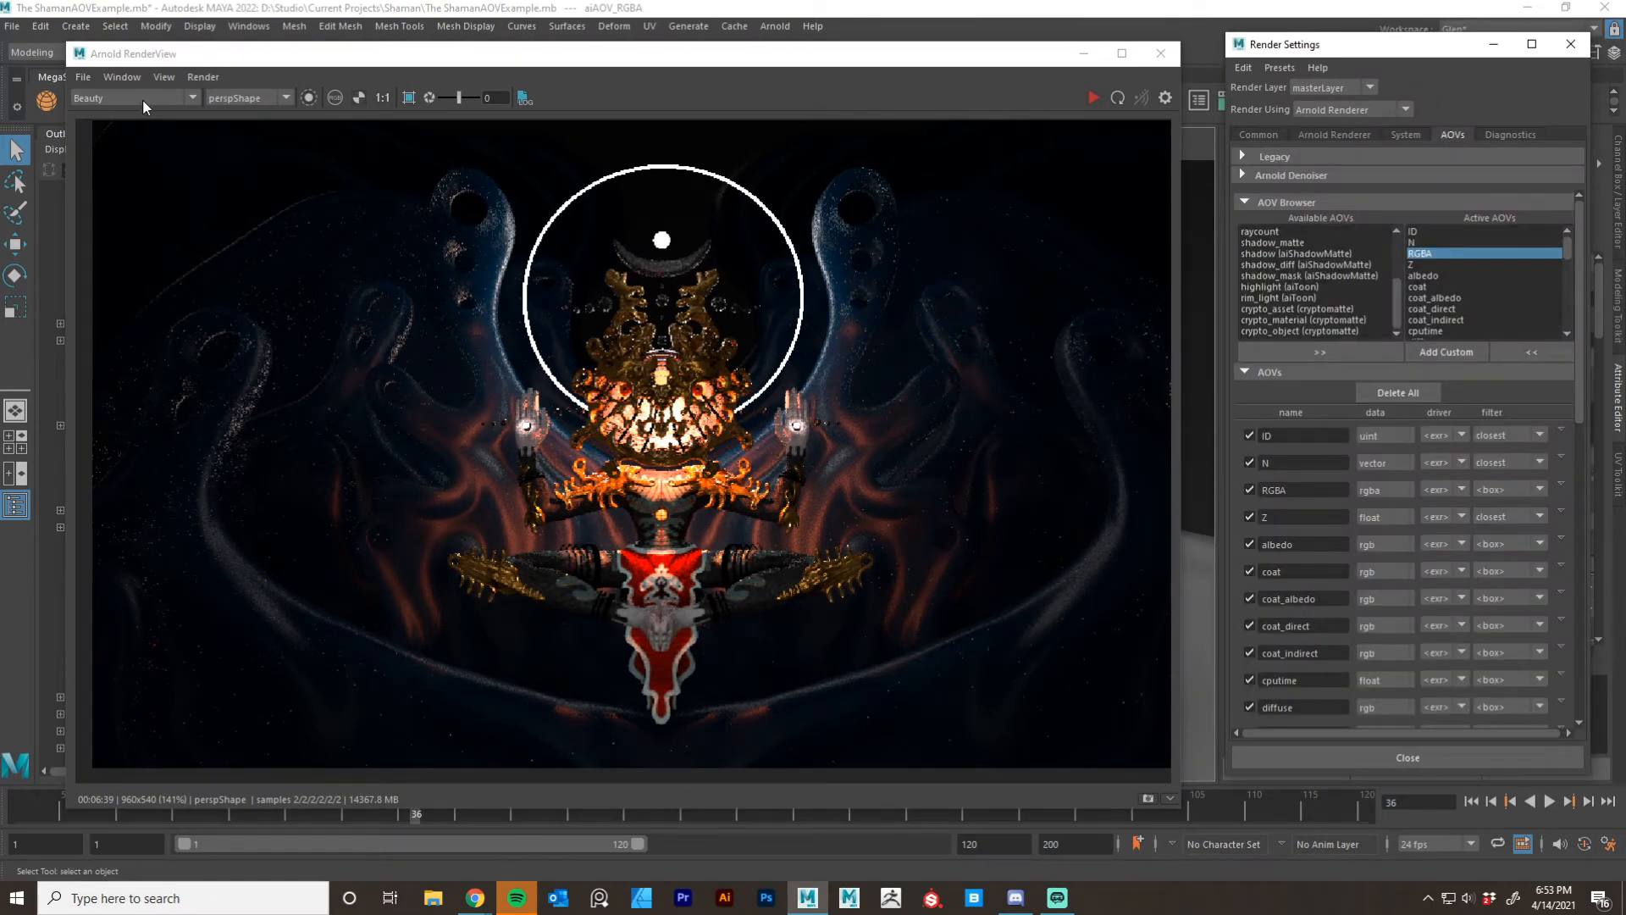
pyautogui.click(170, 99)
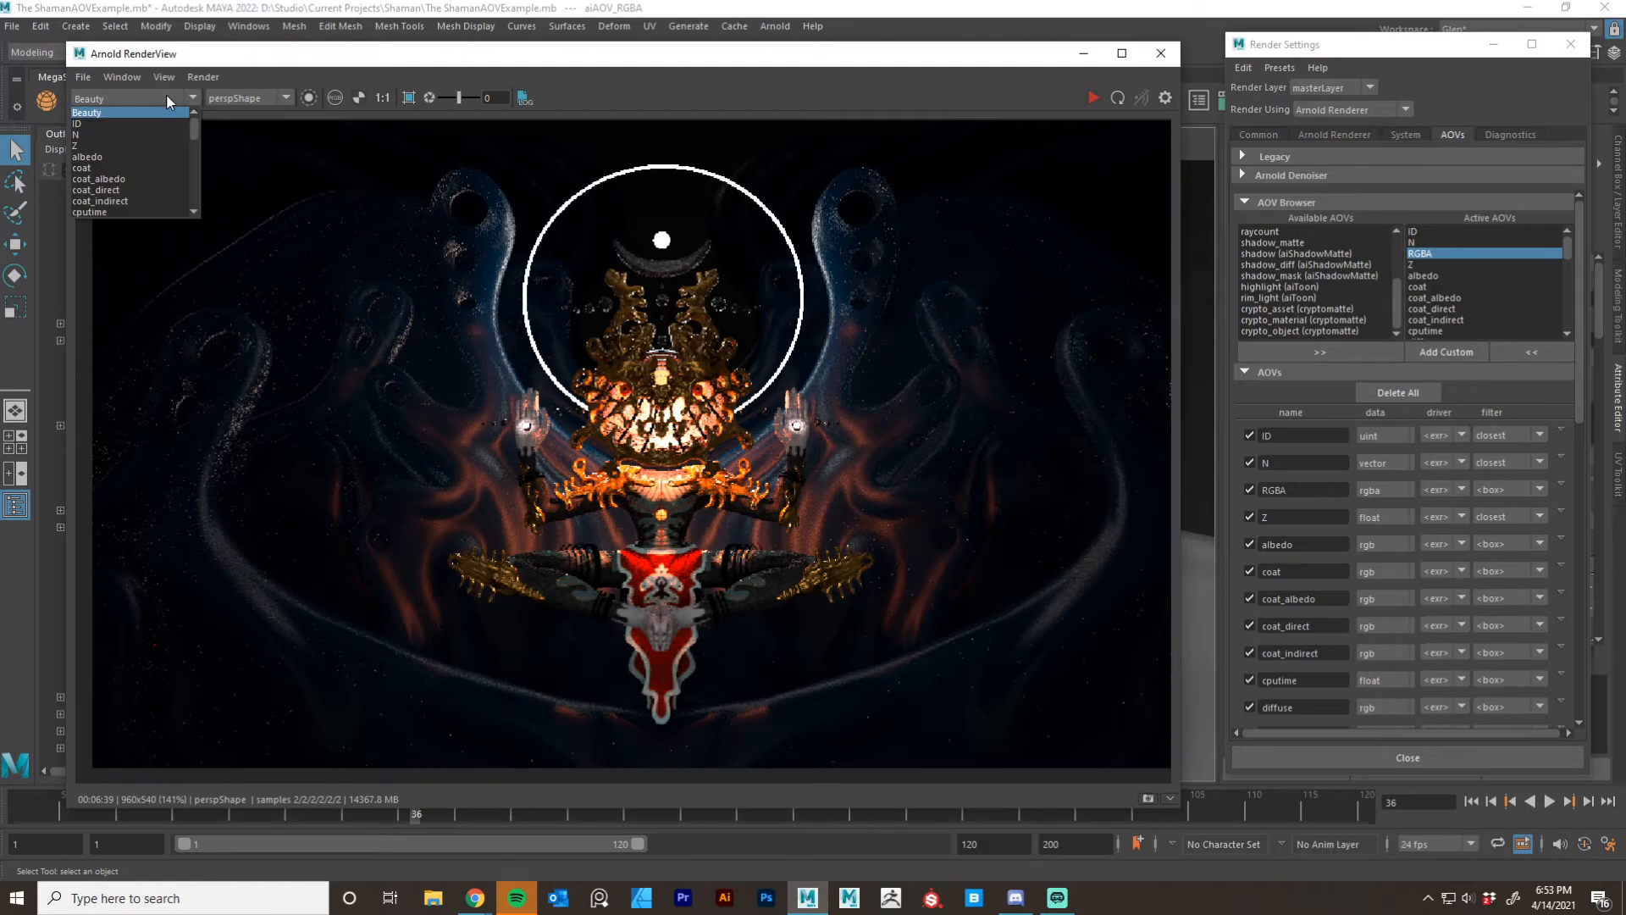
pyautogui.click(131, 125)
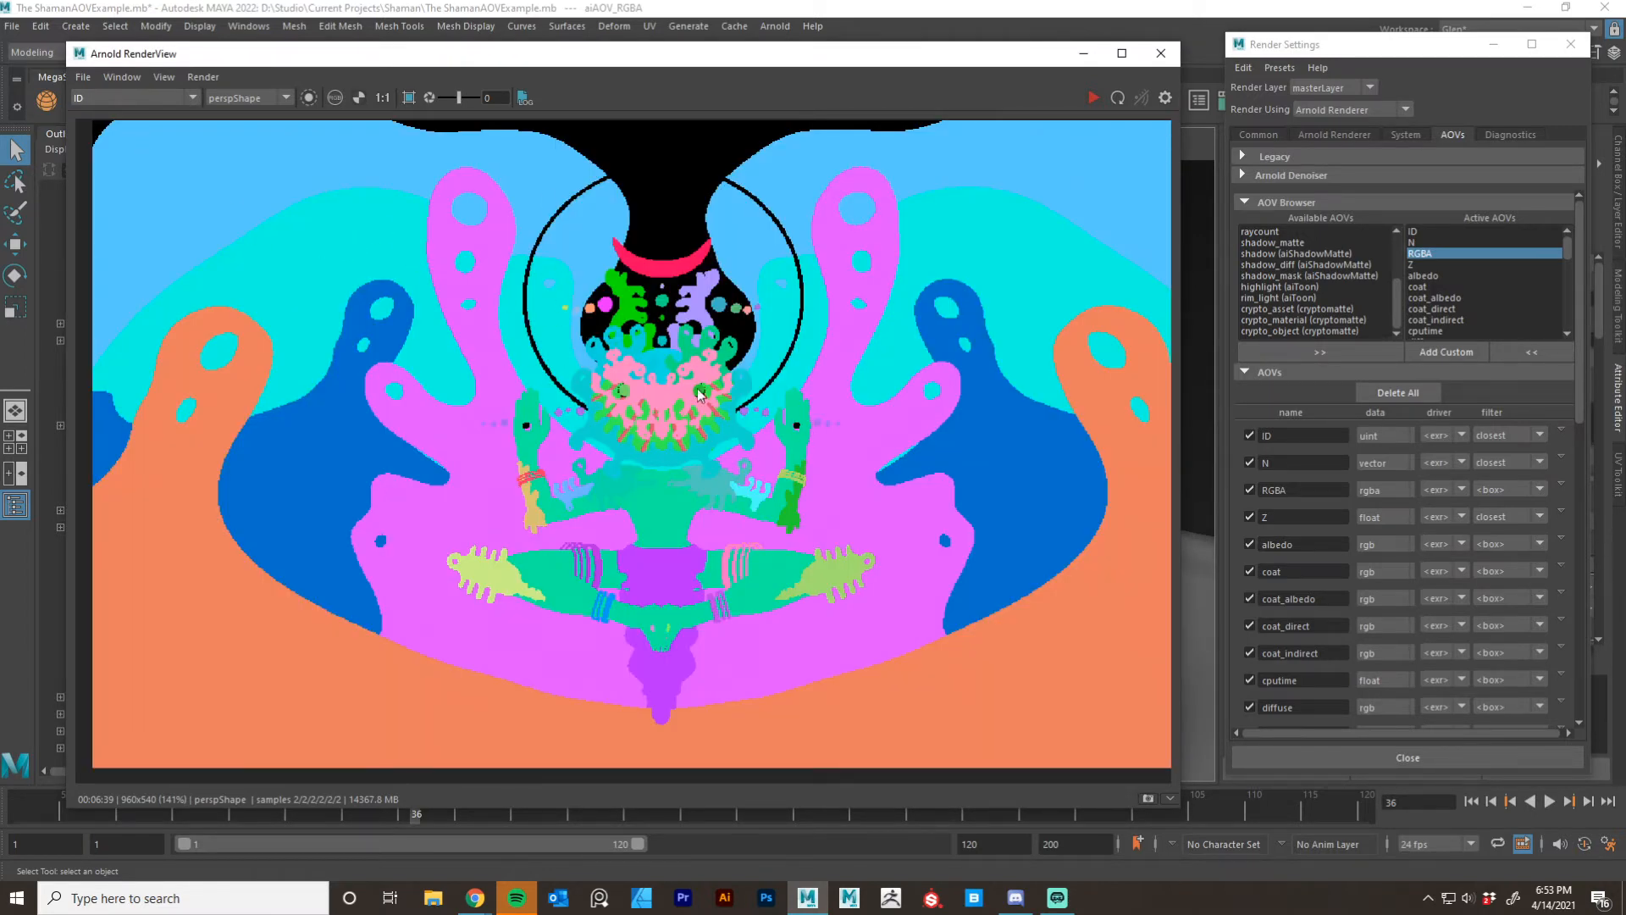
# Display the N pass in the Arnold RenderView, followed by the Z pass with the exposure set to -10.
pyautogui.click(171, 96)
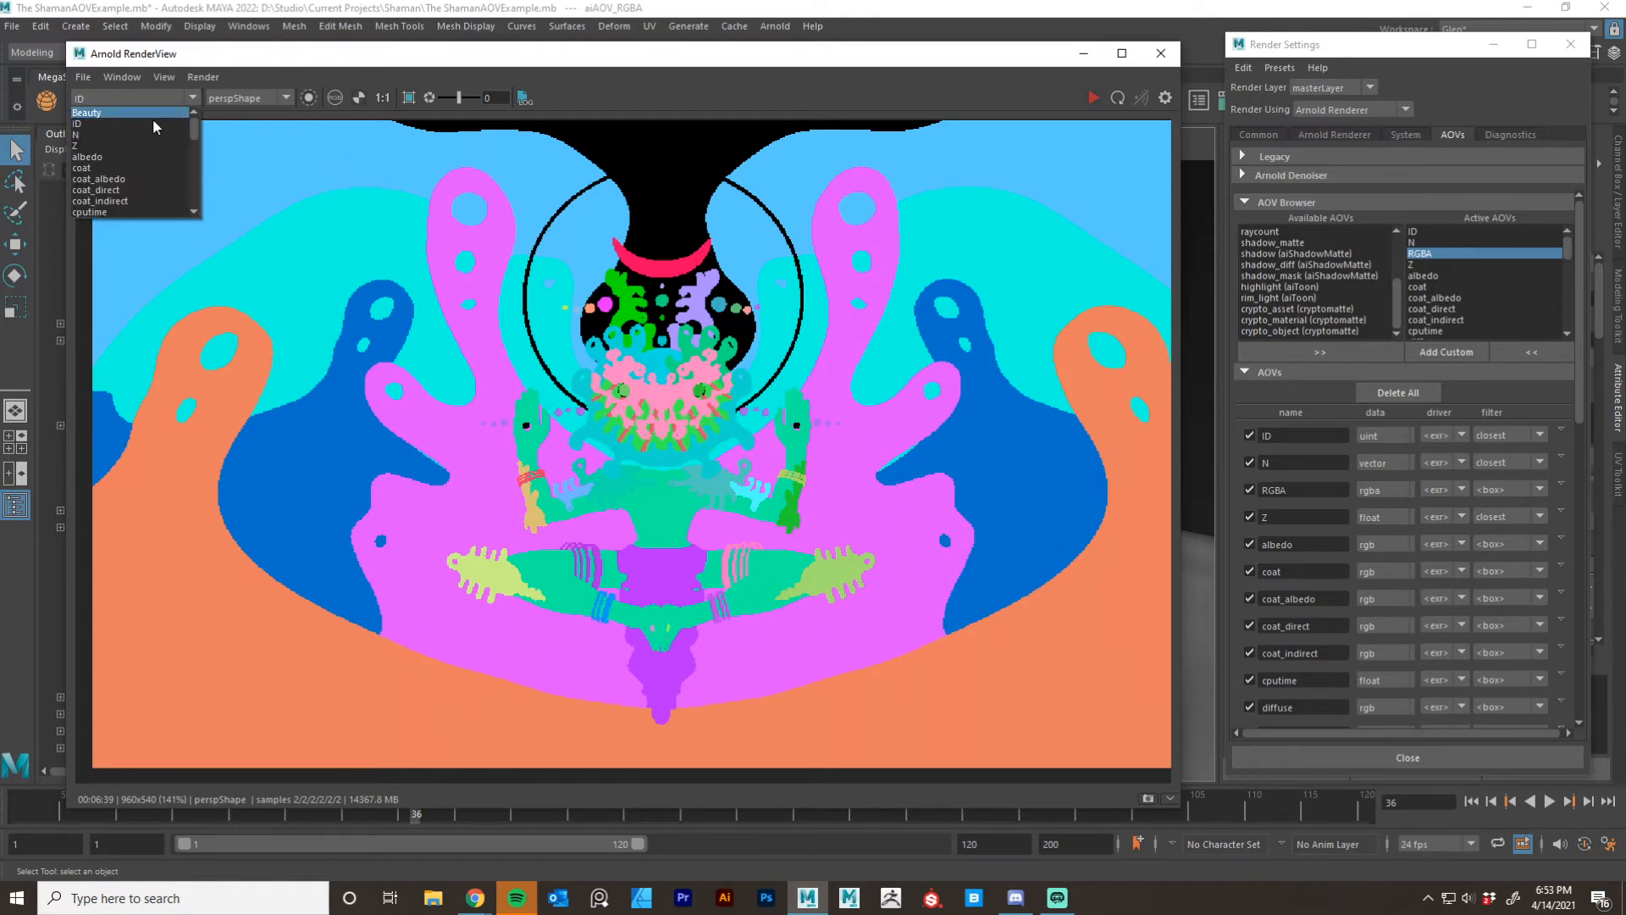
pyautogui.click(145, 135)
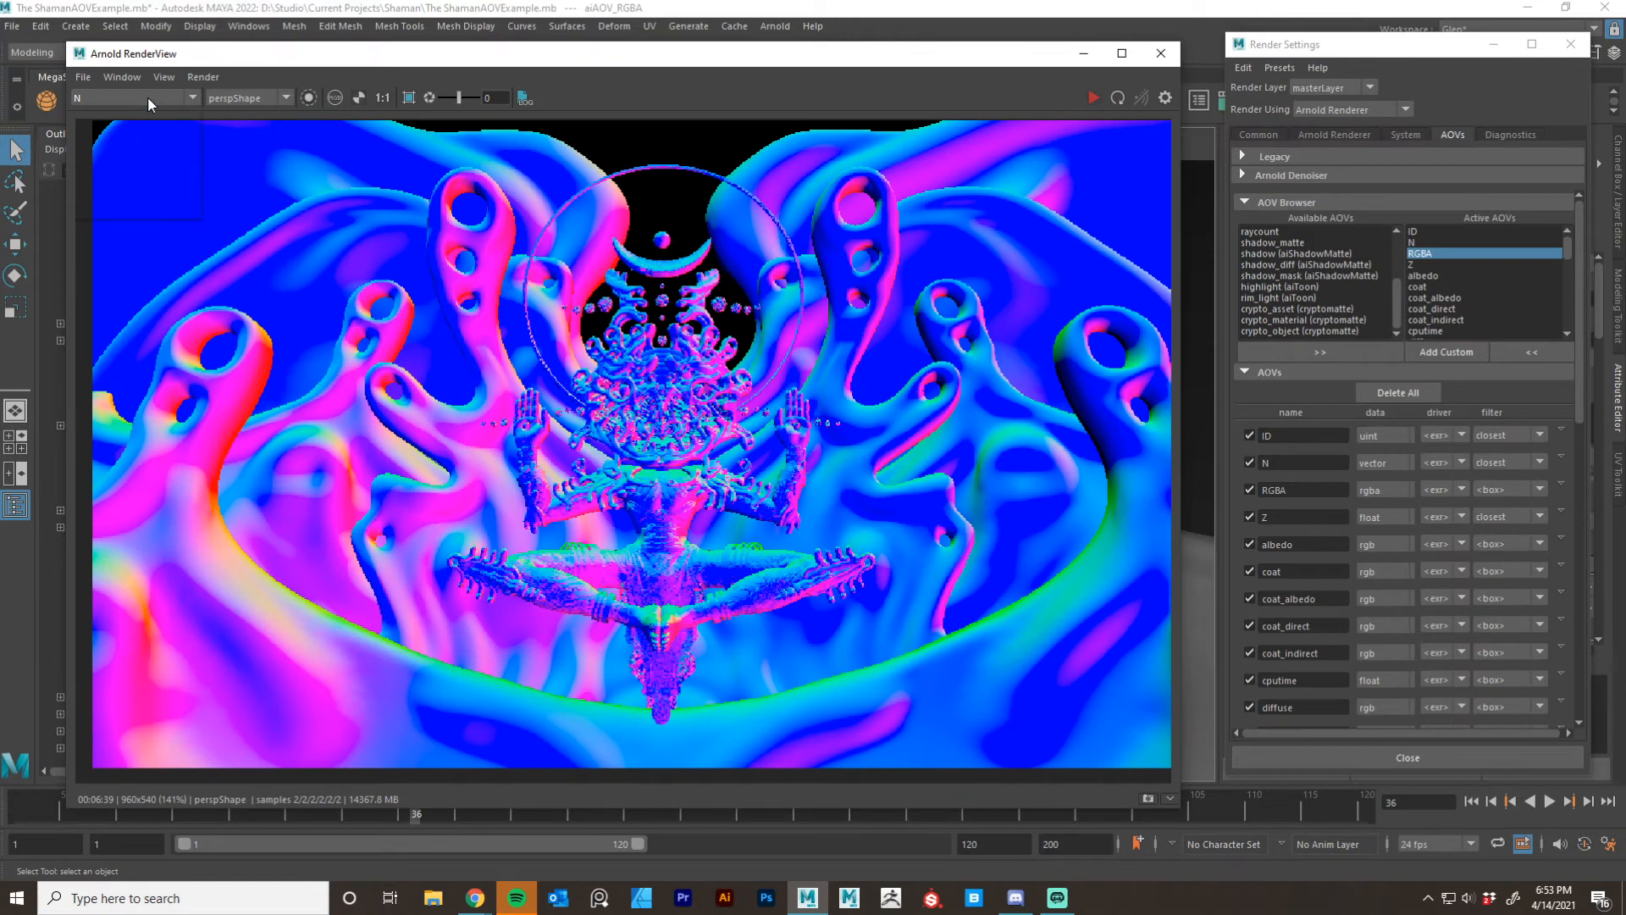
pyautogui.click(147, 97)
pyautogui.click(135, 148)
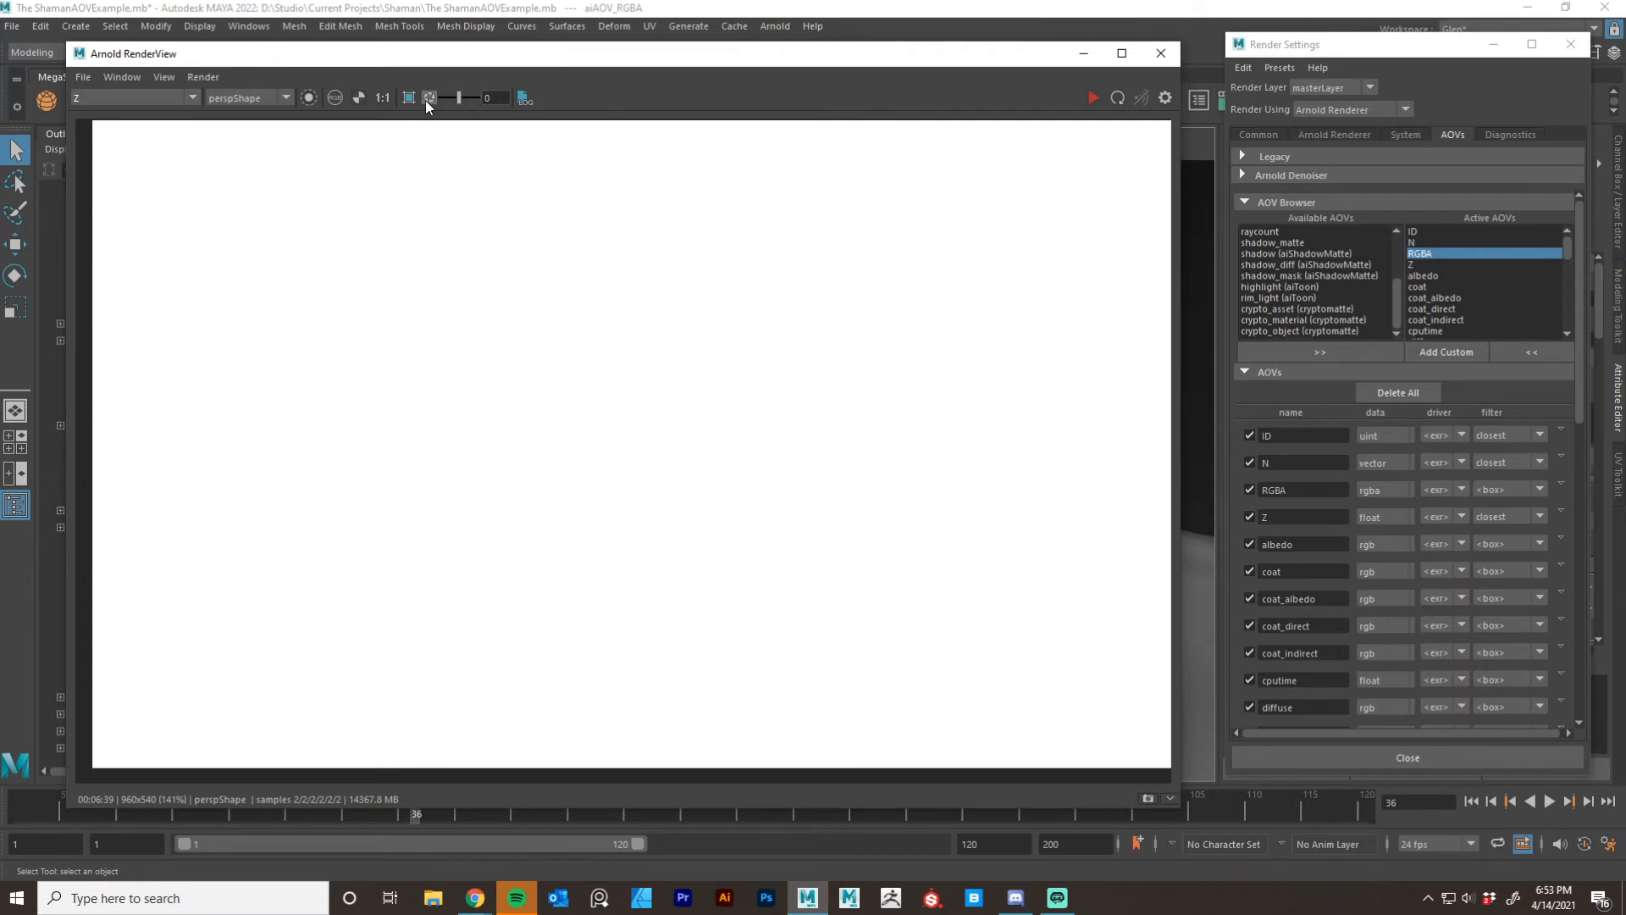
pyautogui.click(488, 98)
pyautogui.write('-10')
pyautogui.press('Return')
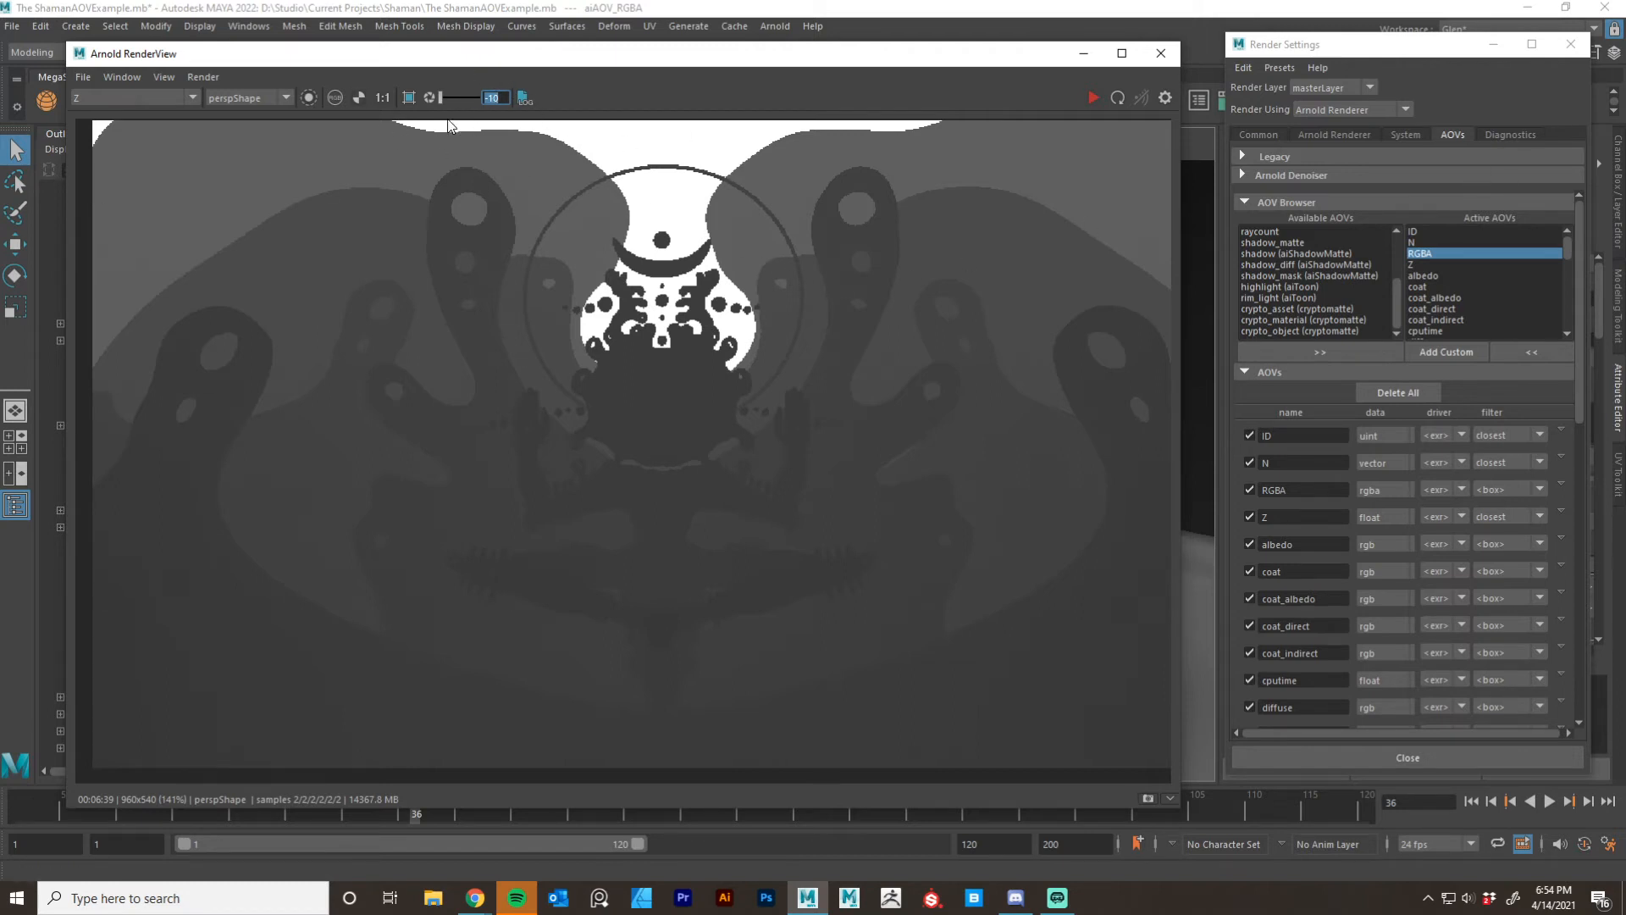
# Display the albedo pass in the Arnold RenderView and reset the exposure to 0.
pyautogui.click(142, 99)
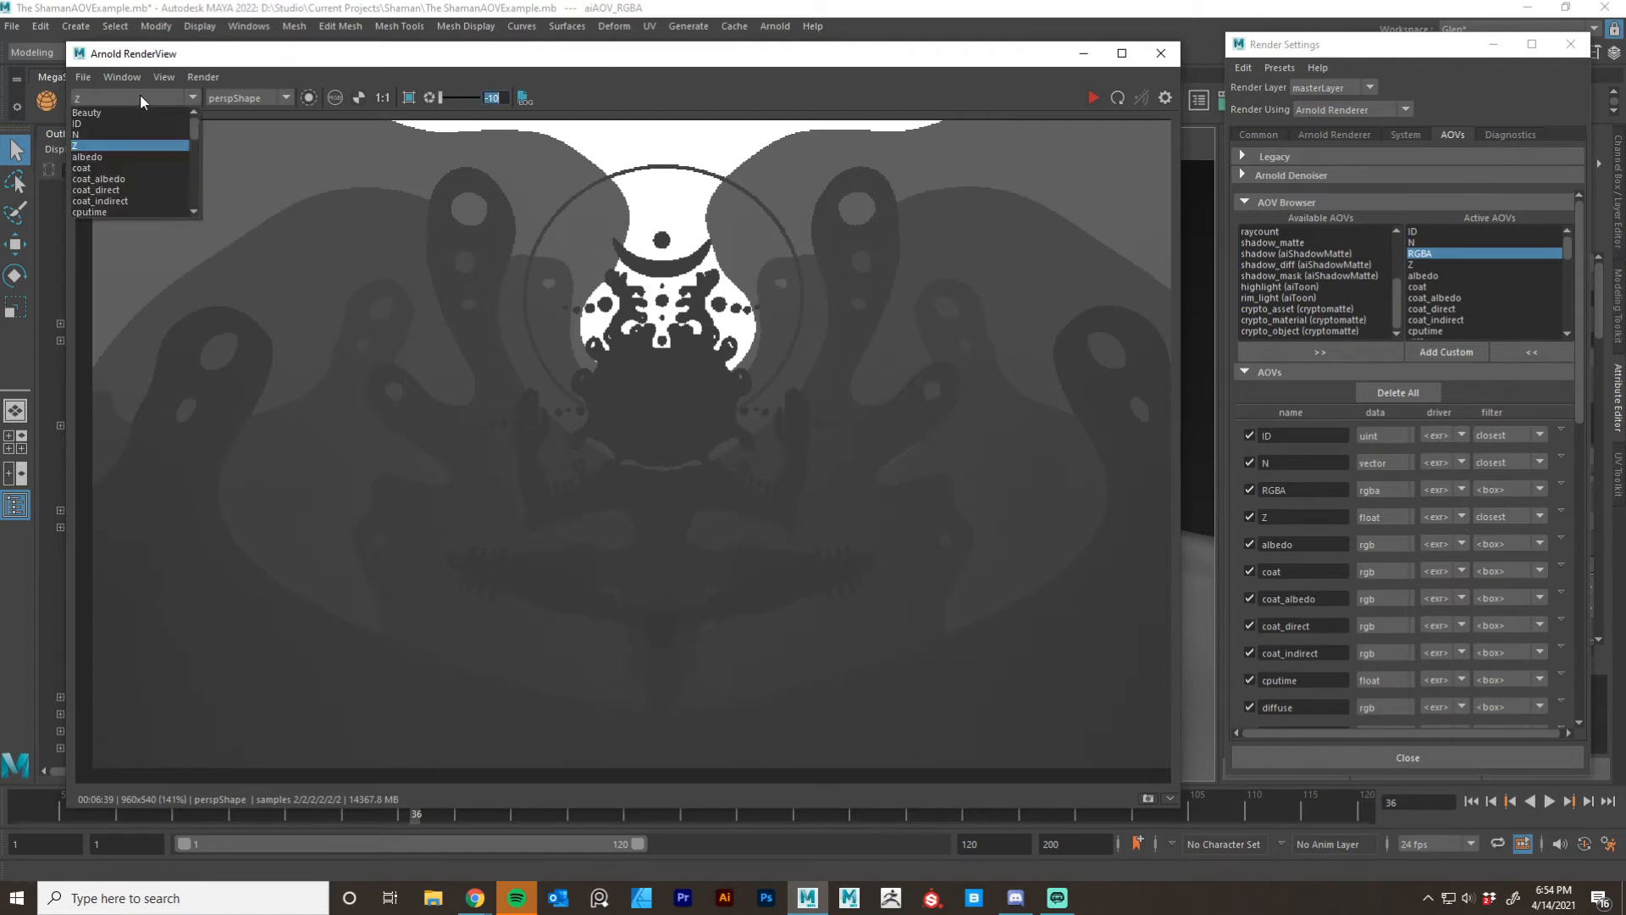
pyautogui.click(128, 157)
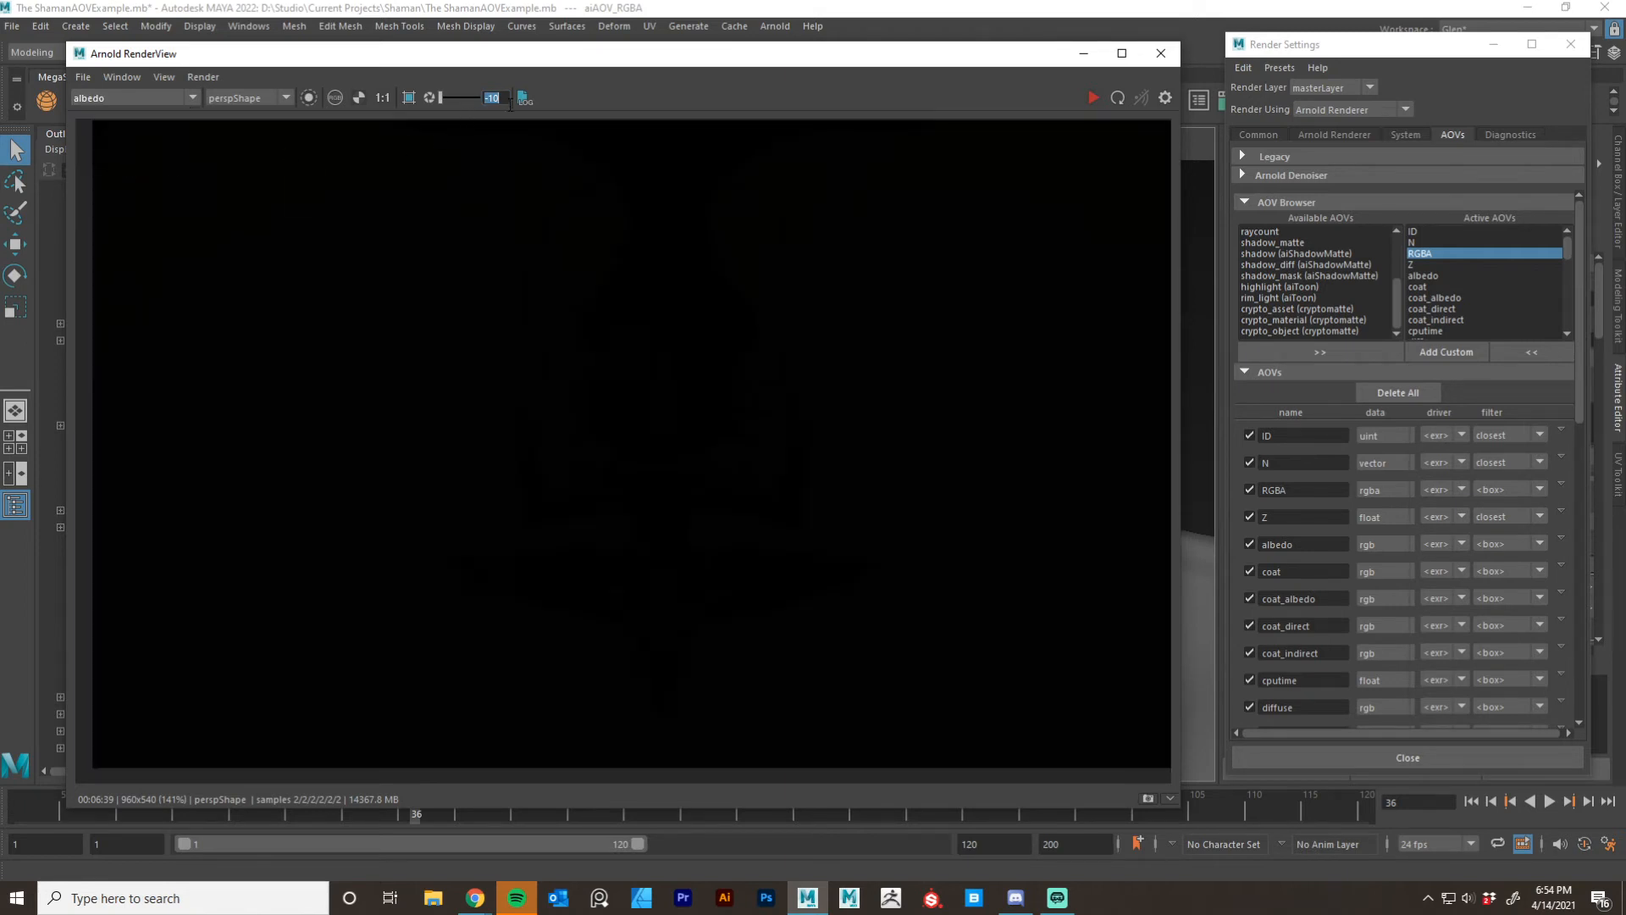
pyautogui.write('0')
pyautogui.press('Return')
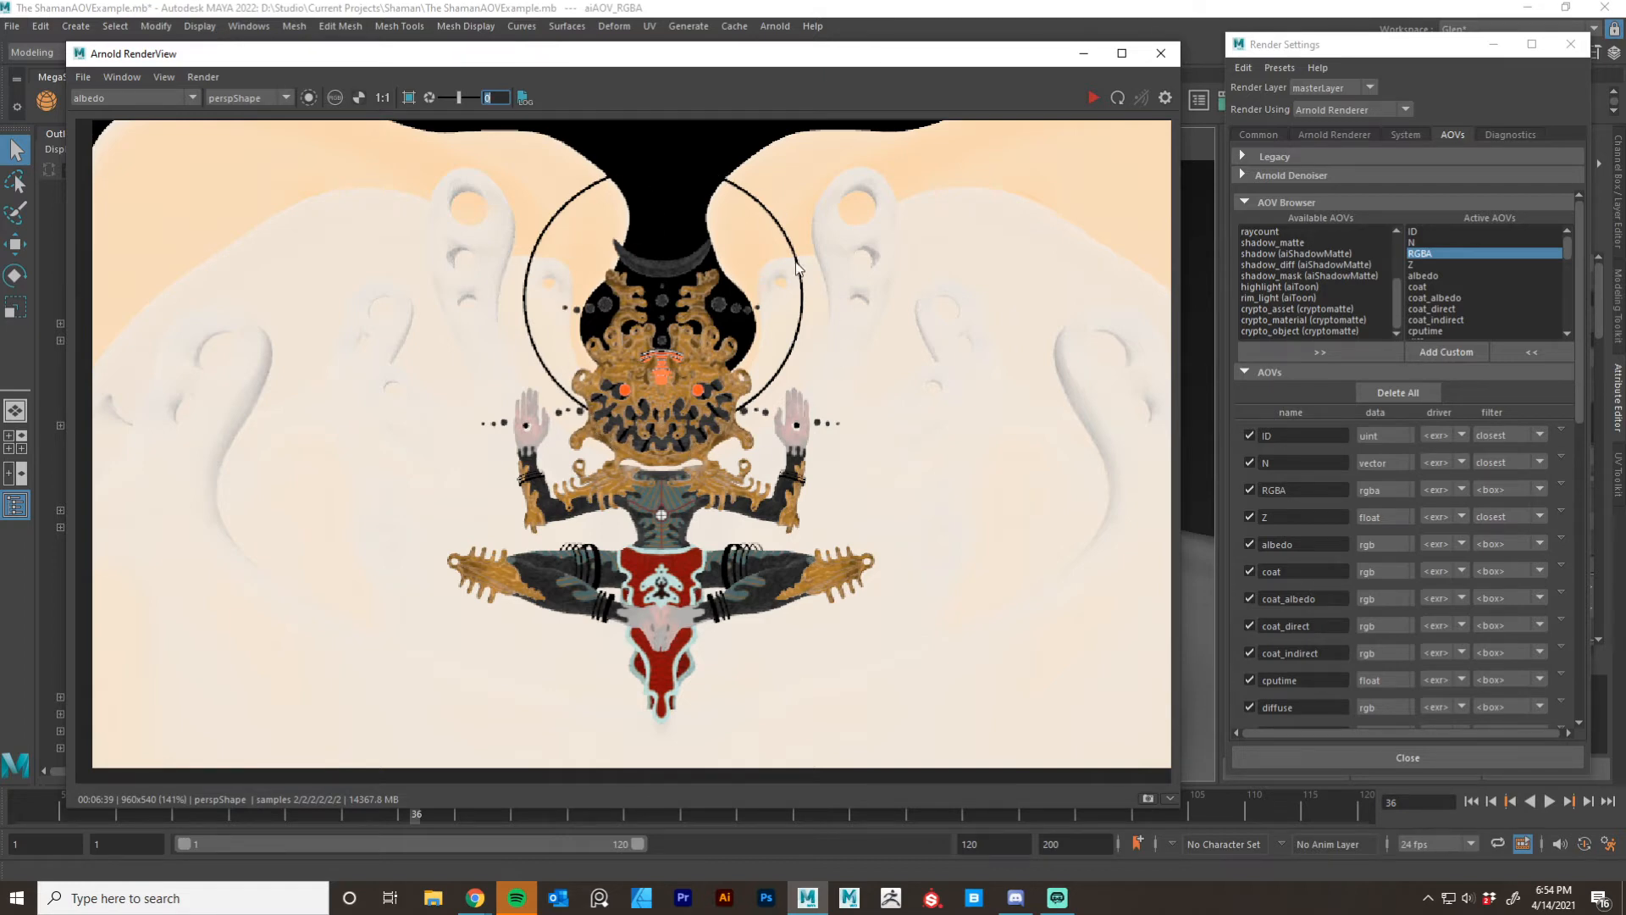
# View the coat pass and remove coat, coat_albedo, coat_direct and coat_indirect from the active AOVs.
pyautogui.click(137, 99)
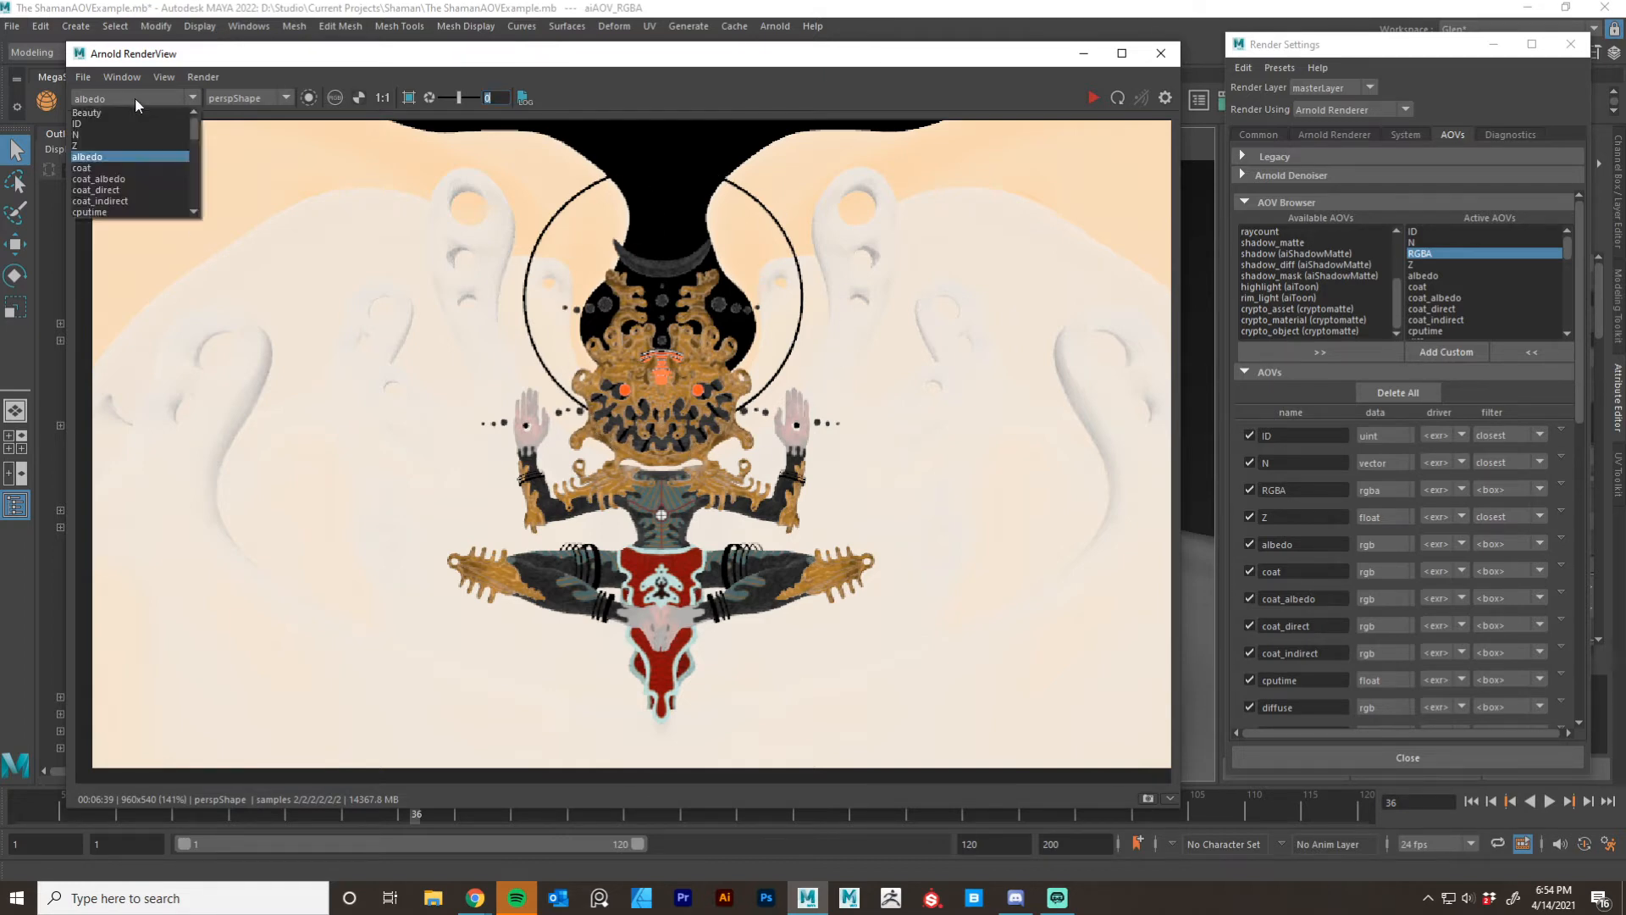
pyautogui.click(126, 167)
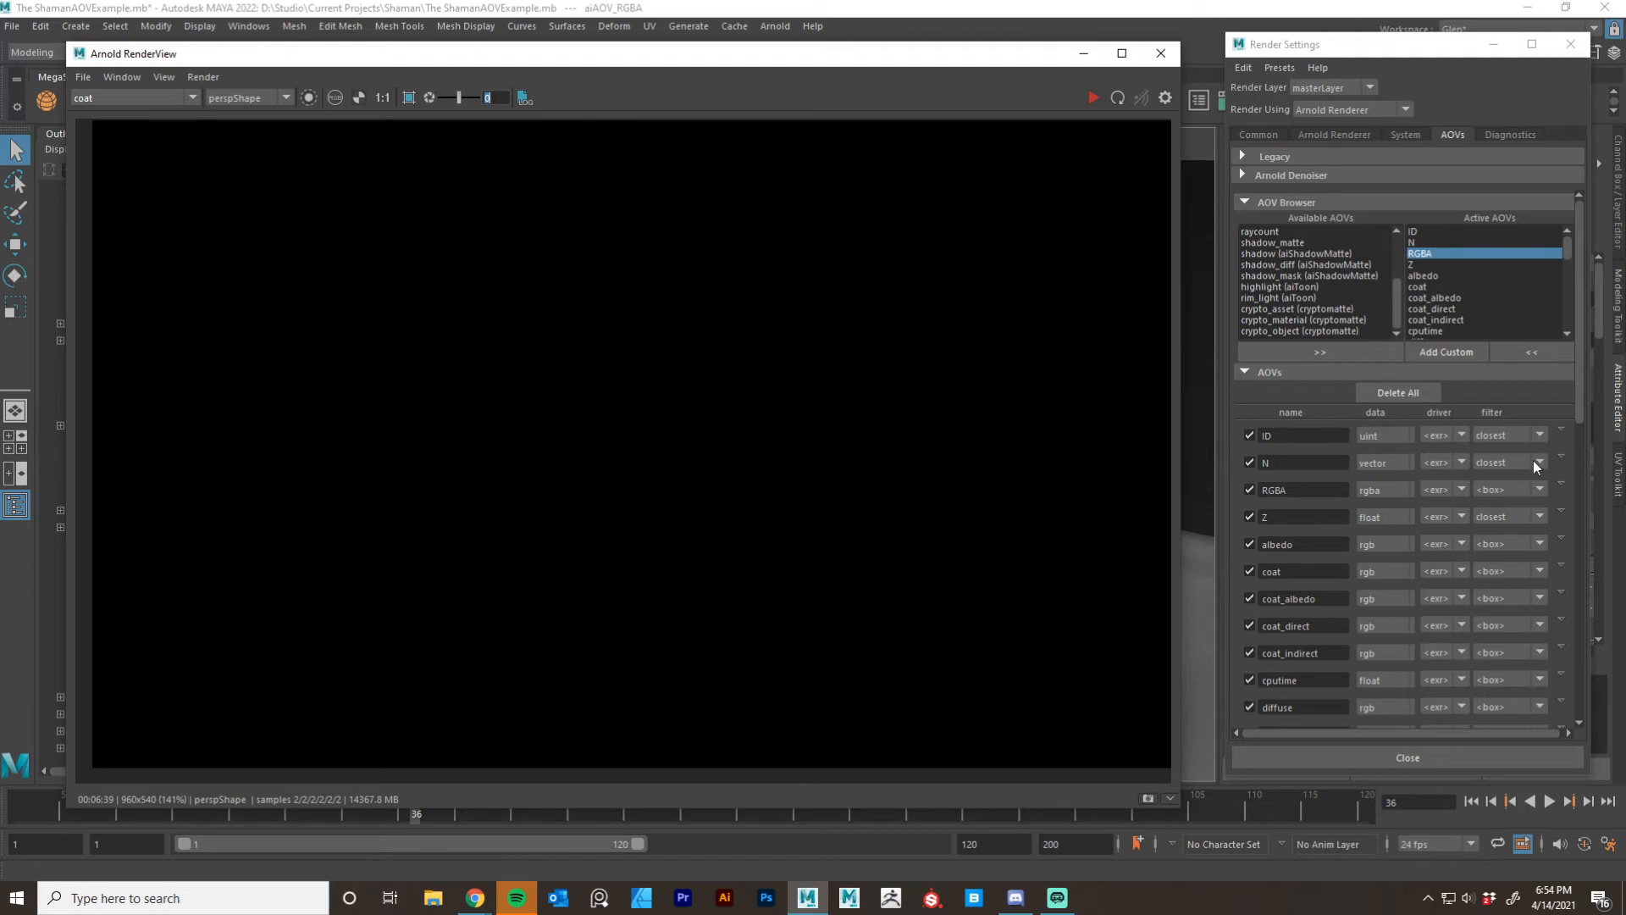
pyautogui.click(1451, 288)
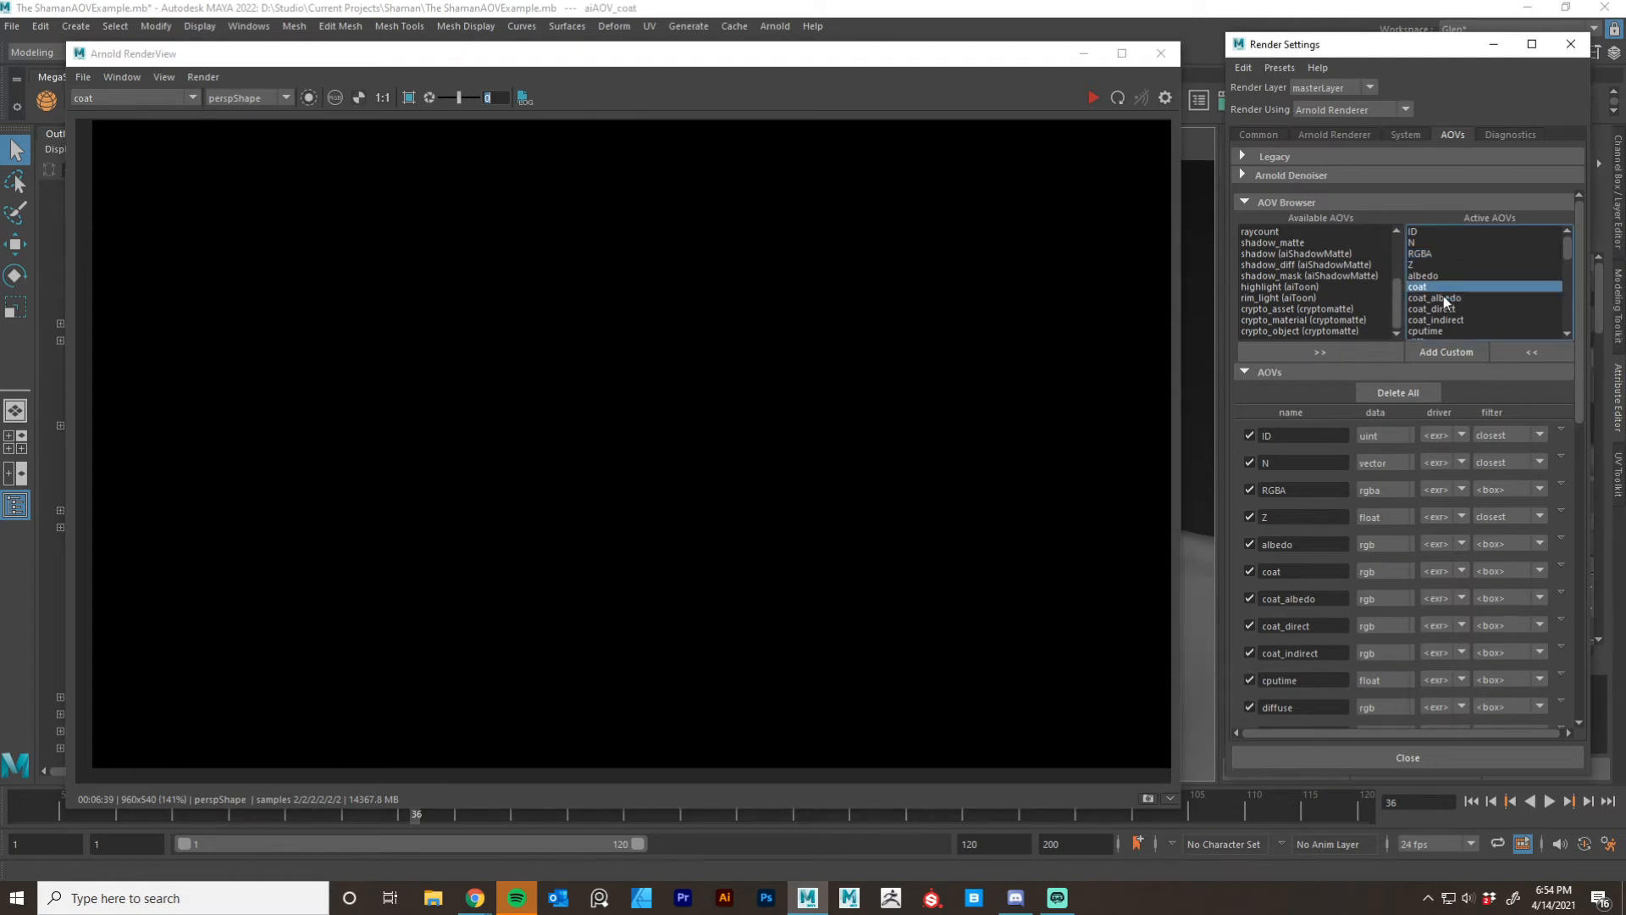
pyautogui.click(1549, 352)
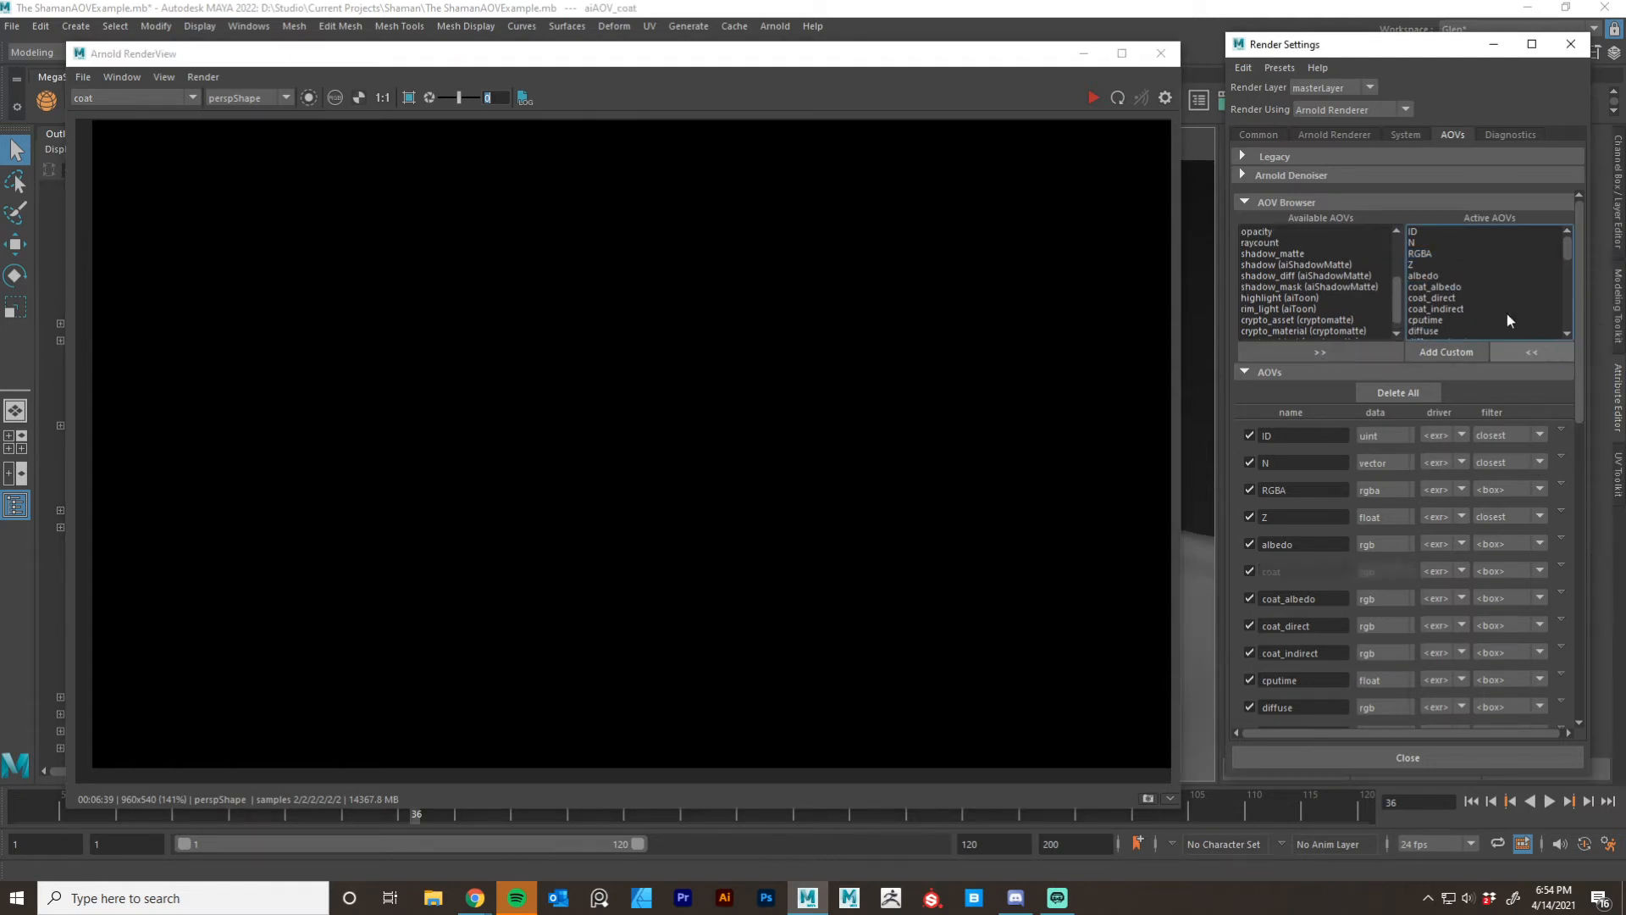
pyautogui.click(1466, 290)
pyautogui.keyDown('shift'); pyautogui.click(1460, 310); pyautogui.keyUp('shift')
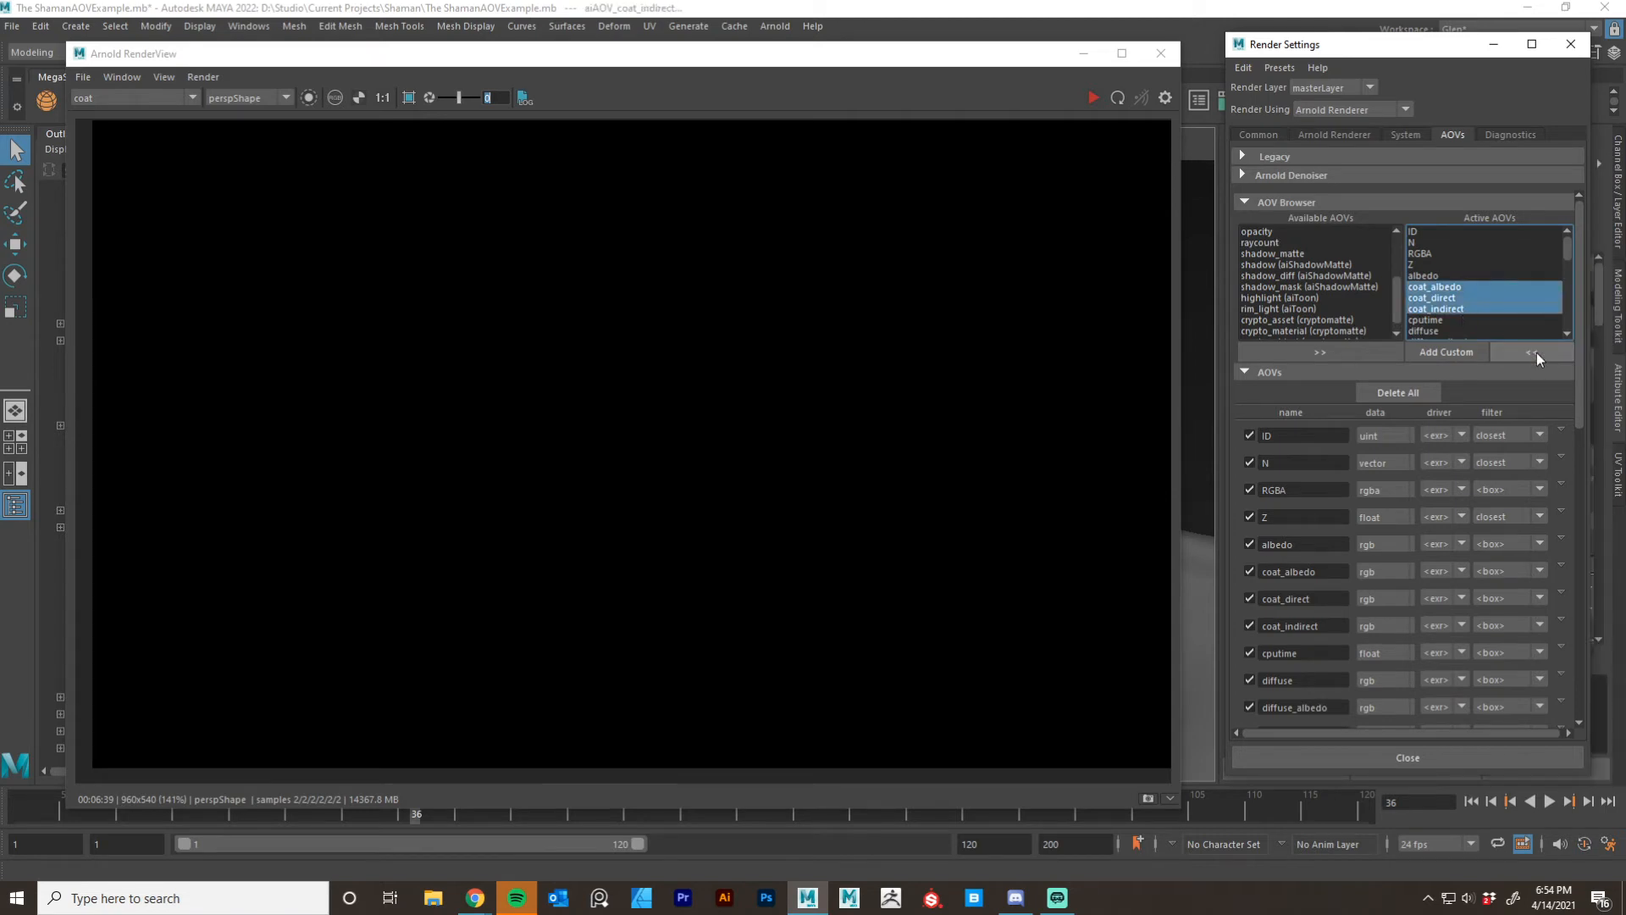
pyautogui.click(1536, 353)
# Display the cputime pass in the RenderView and lower the exposure in stages to -15.
pyautogui.click(140, 98)
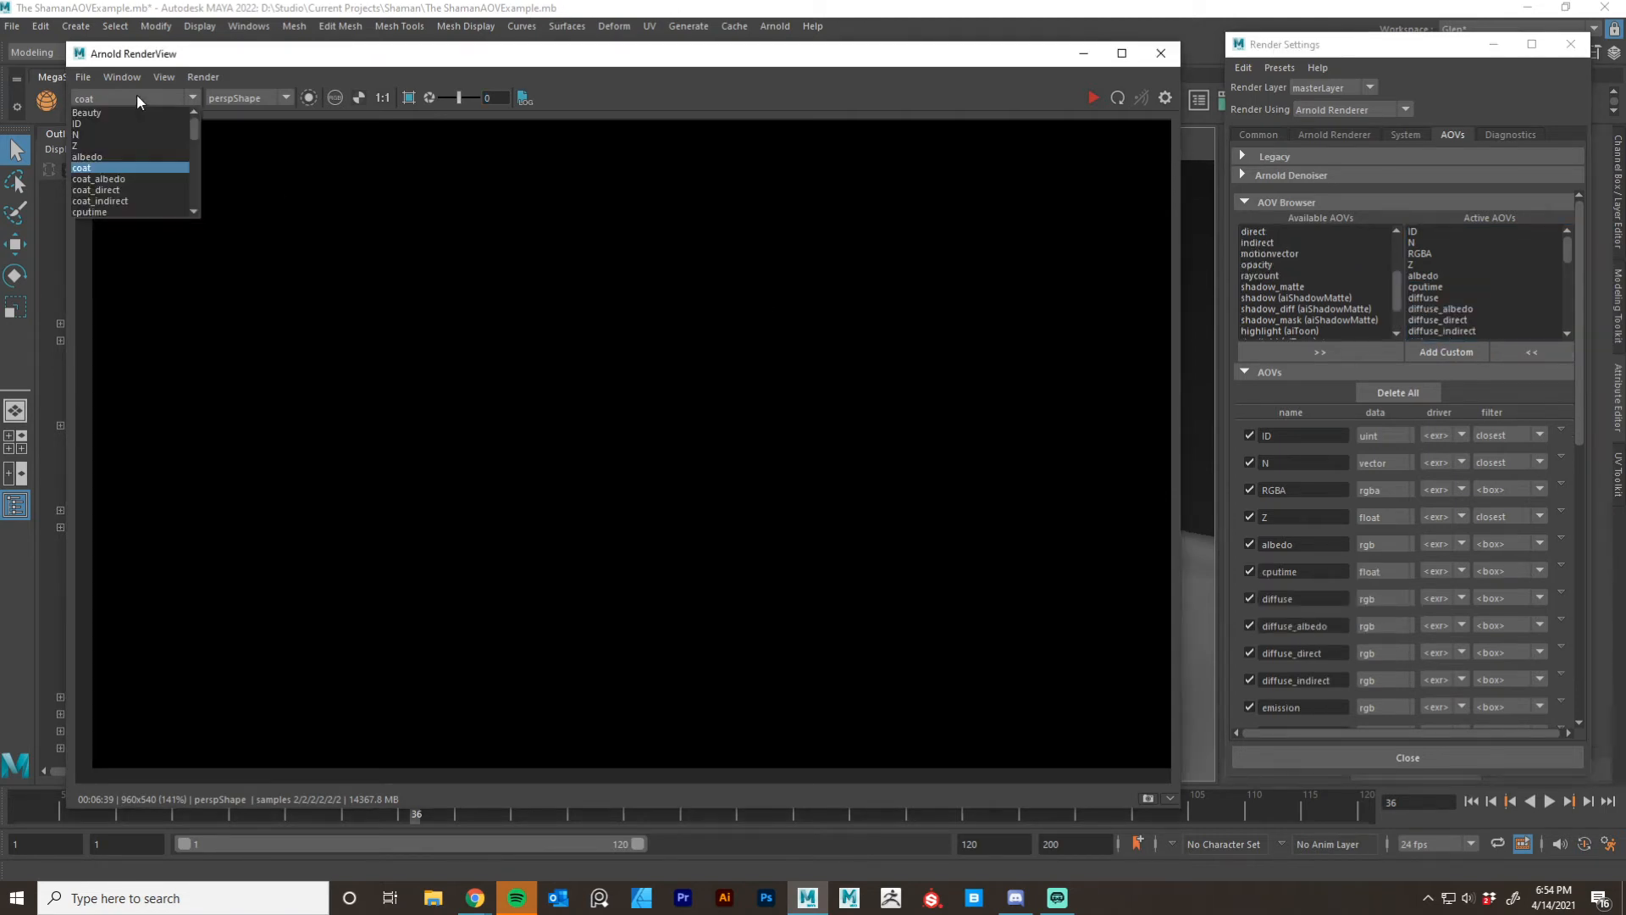
pyautogui.click(140, 212)
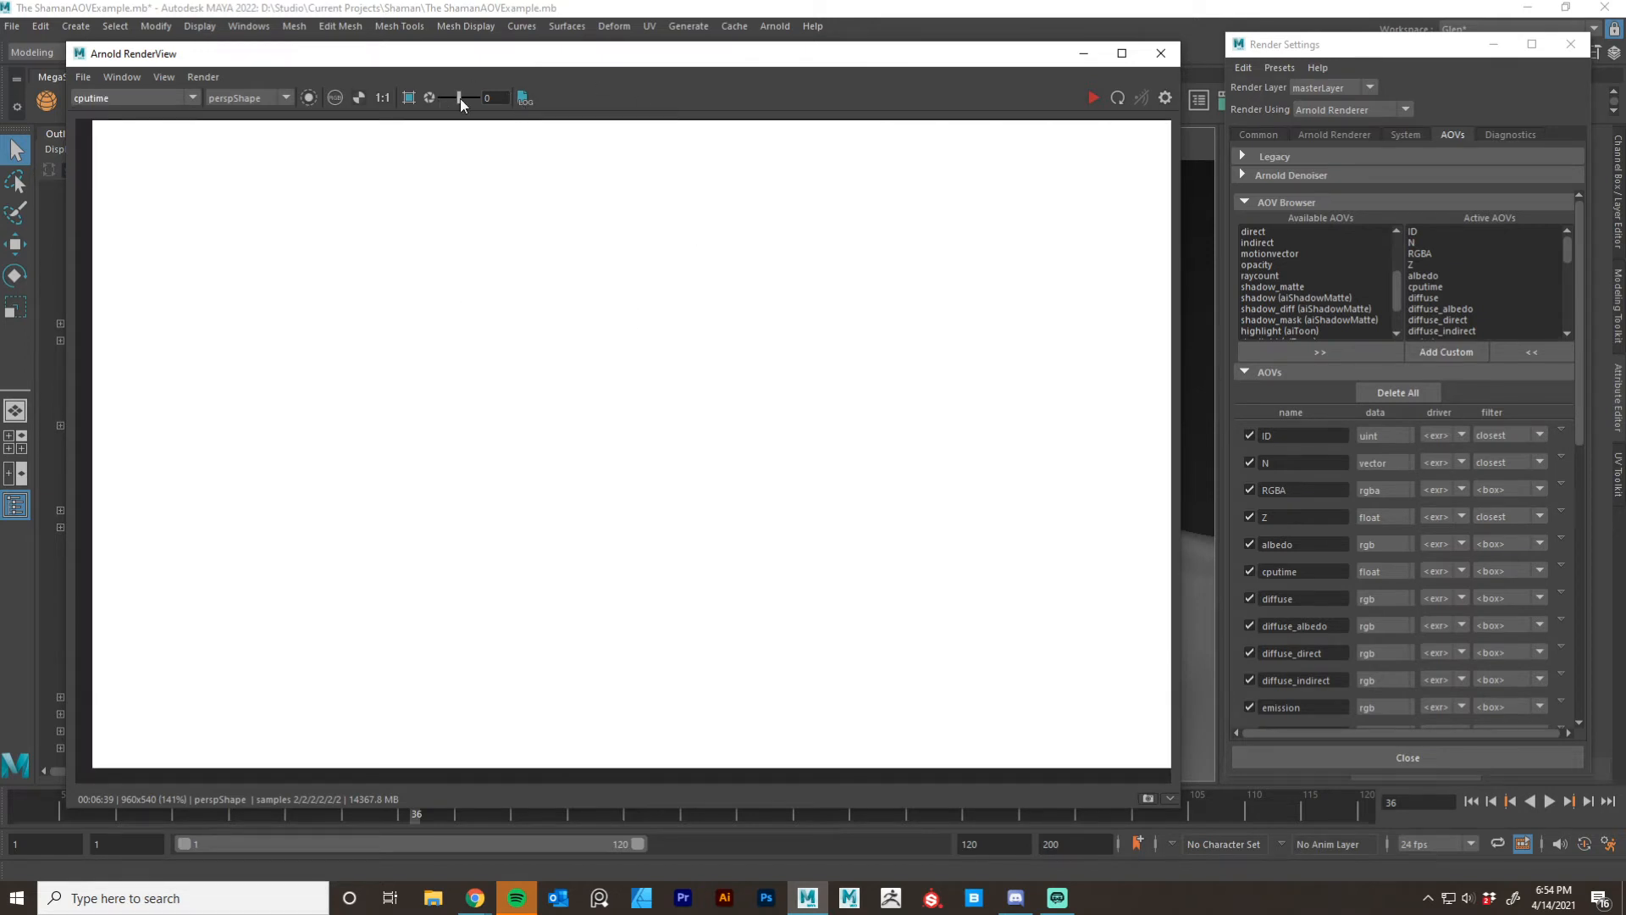
pyautogui.moveTo(459, 98); pyautogui.dragTo(245, 7)
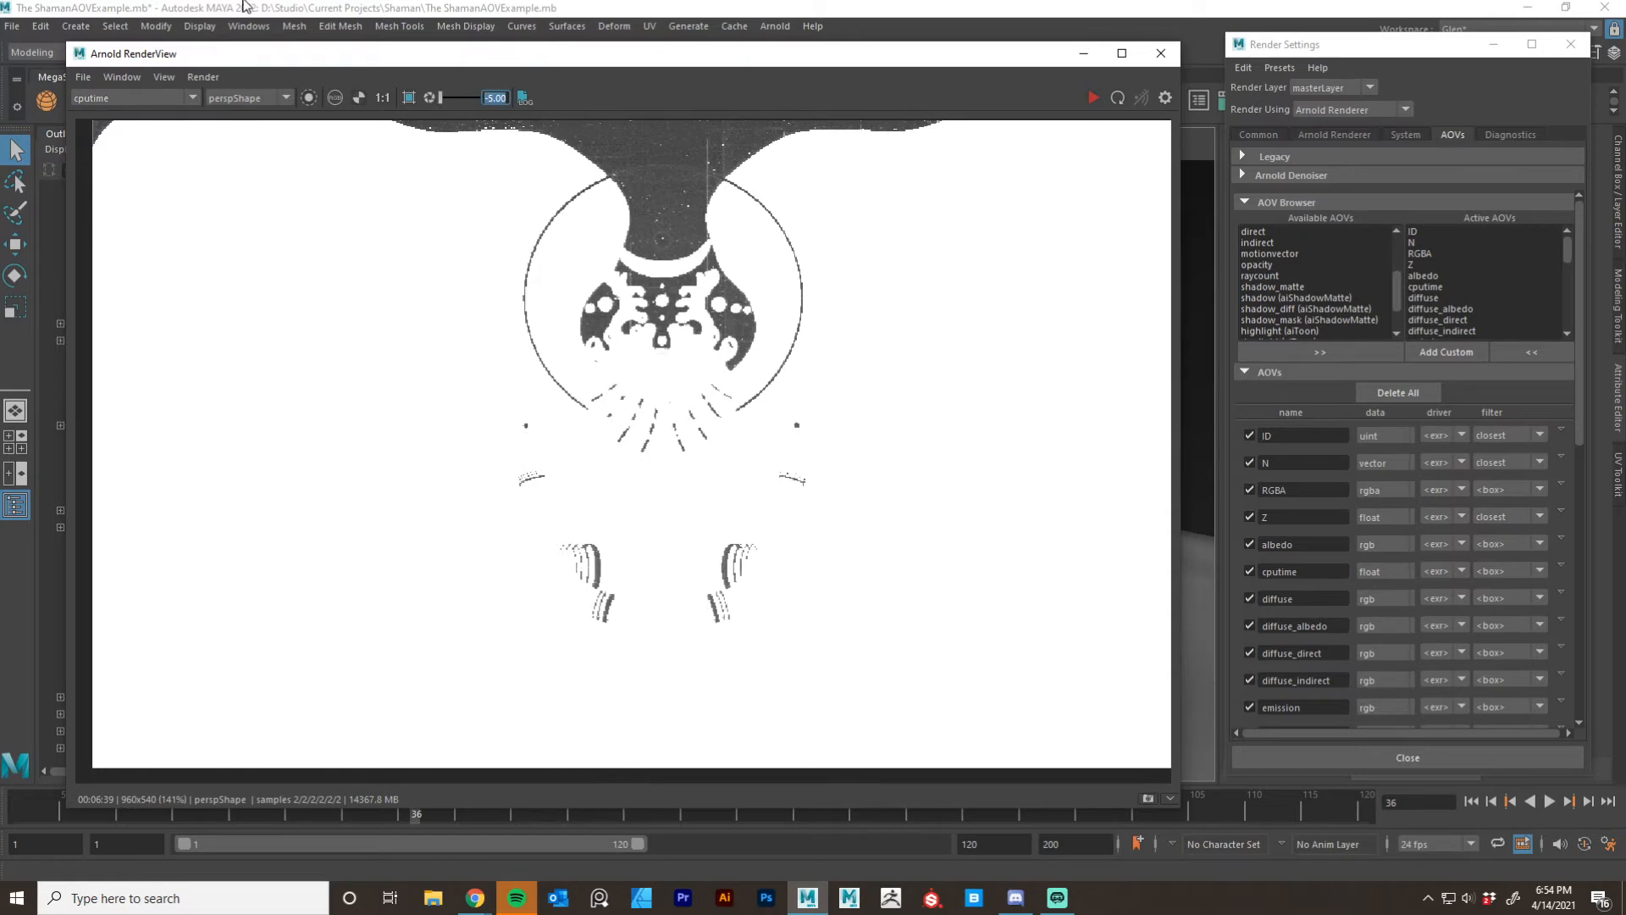
pyautogui.write('-10')
pyautogui.press('Return')
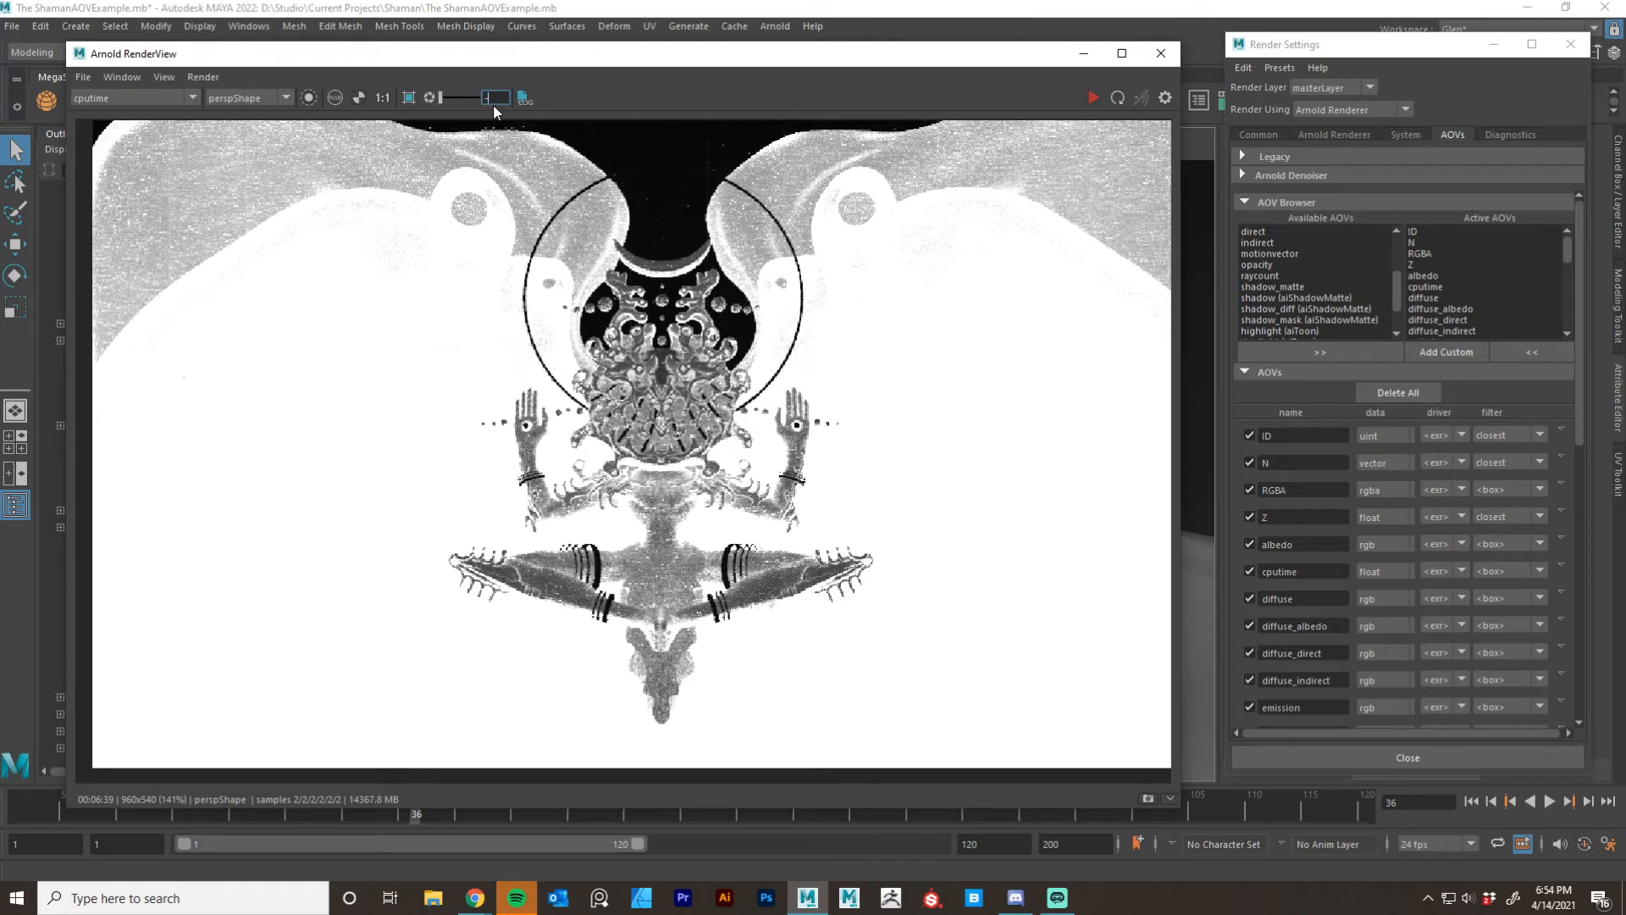
pyautogui.press('Return')
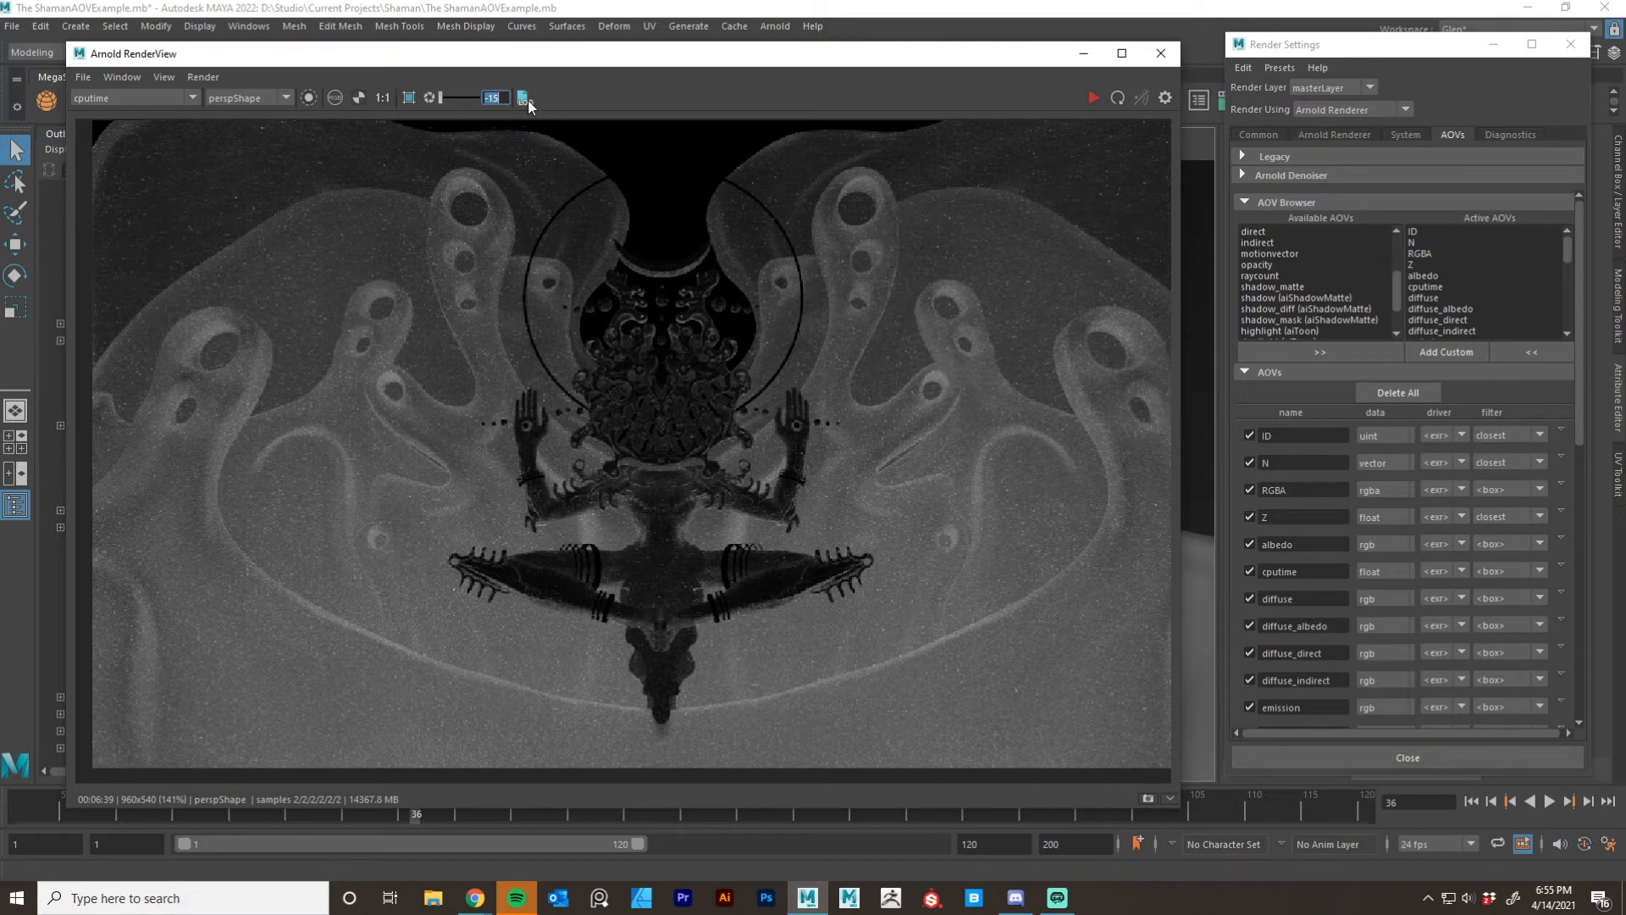
# Reset the RenderView exposure to 0 and display the diffuse pass.
pyautogui.write('0')
pyautogui.press('Return')
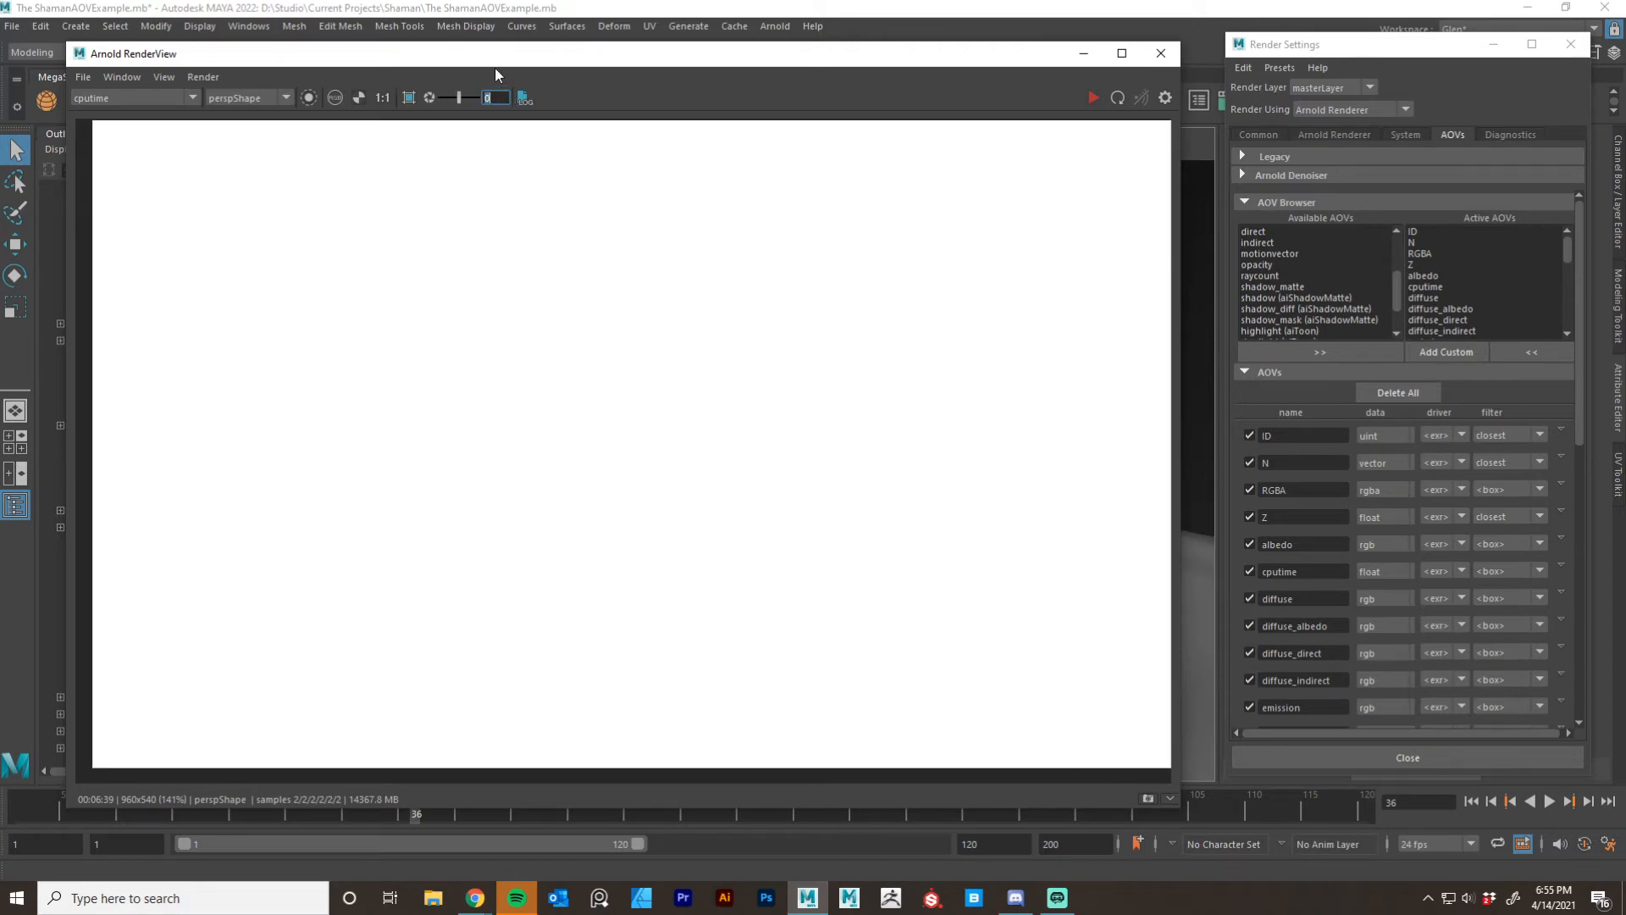
pyautogui.click(168, 99)
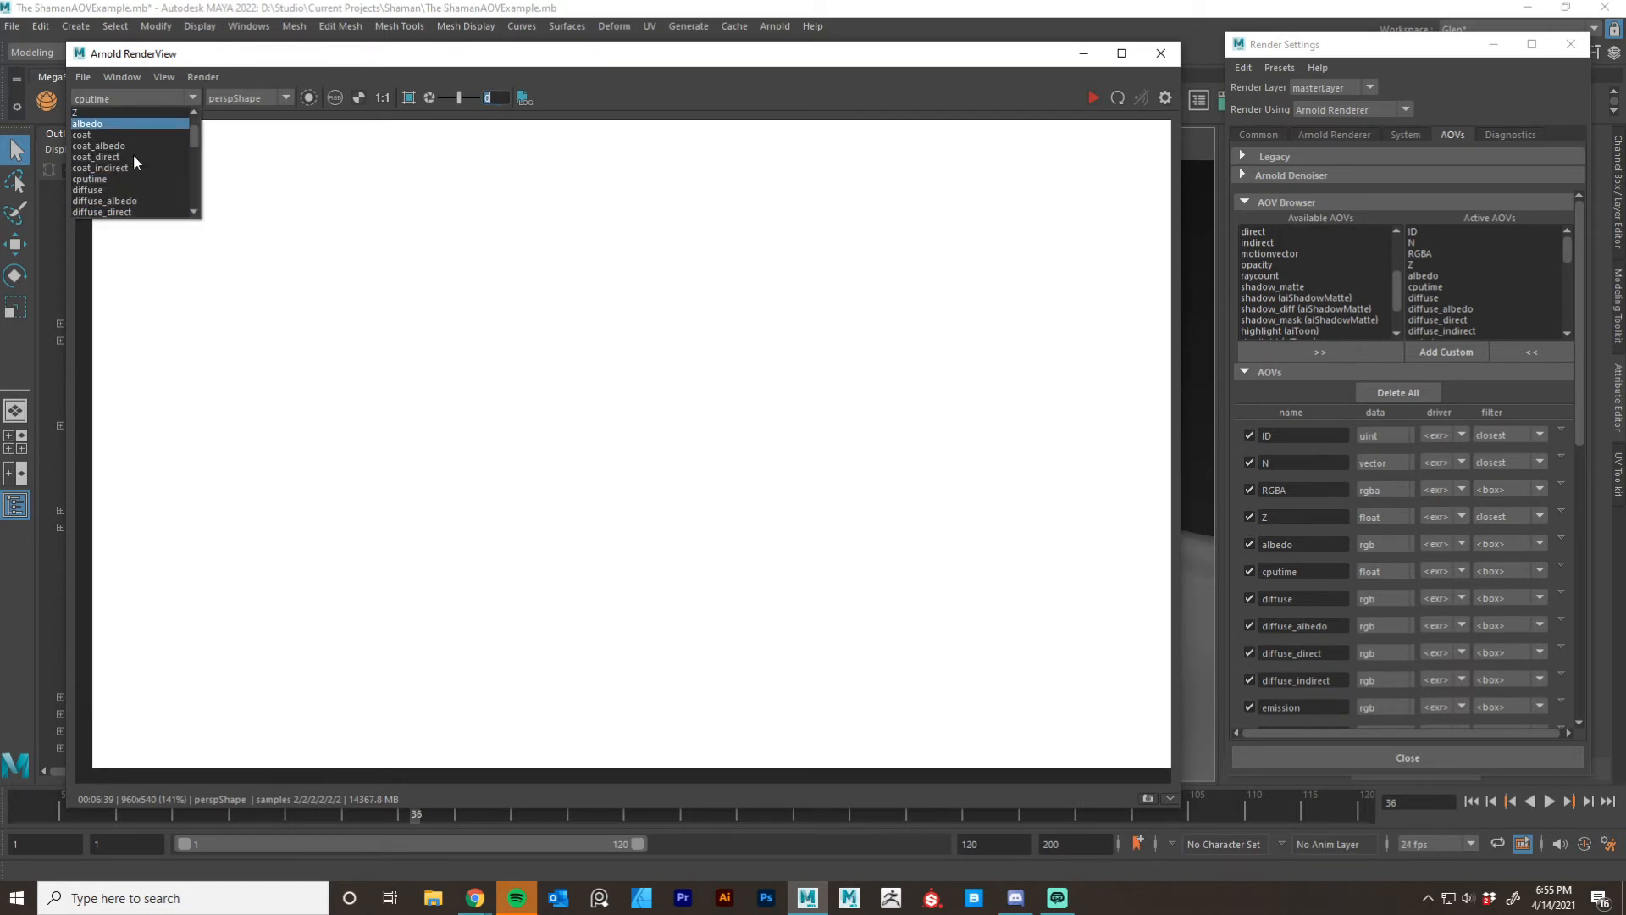
pyautogui.click(144, 192)
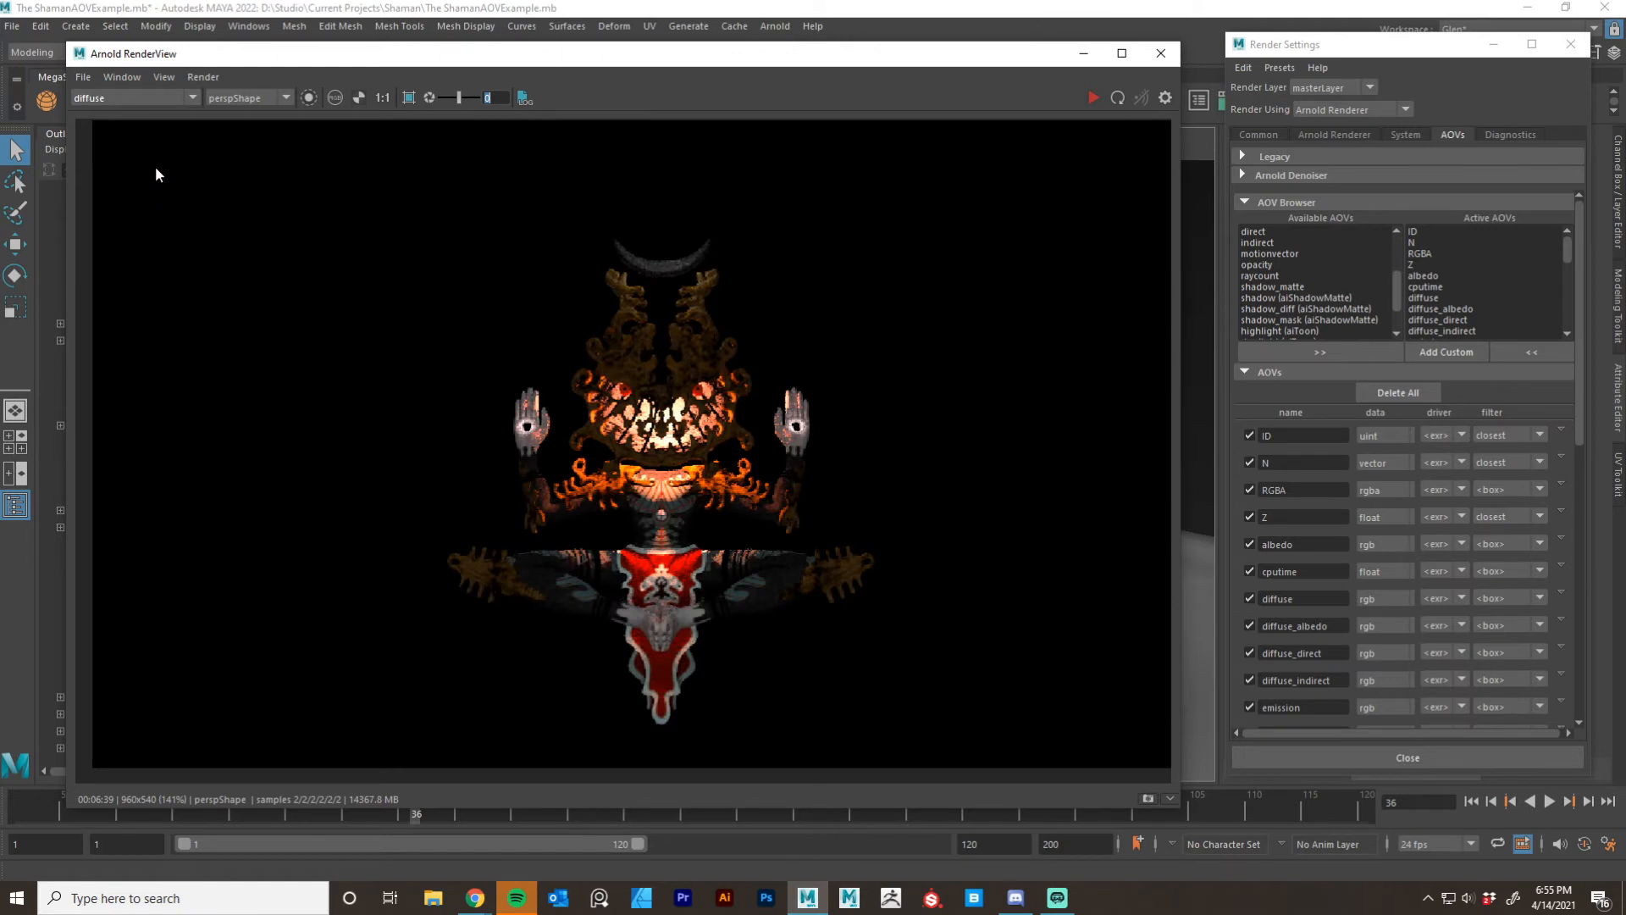
# View the diffuse_albedo, diffuse_direct and diffuse_indirect passes one after another and return to the diffuse pass.
pyautogui.click(154, 95)
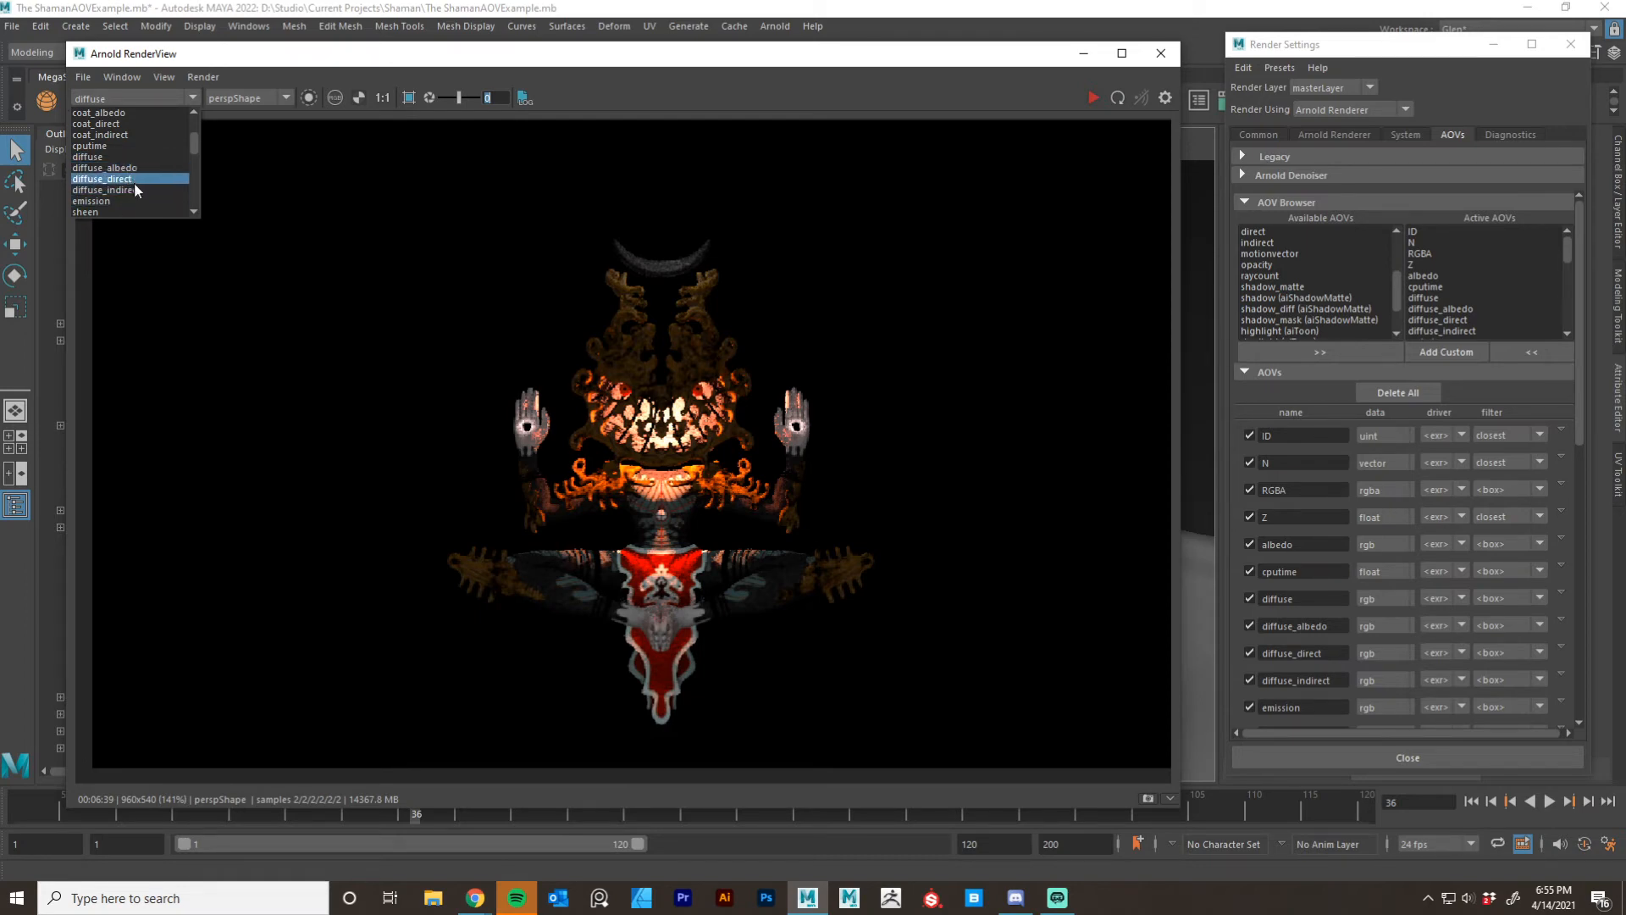
pyautogui.click(135, 168)
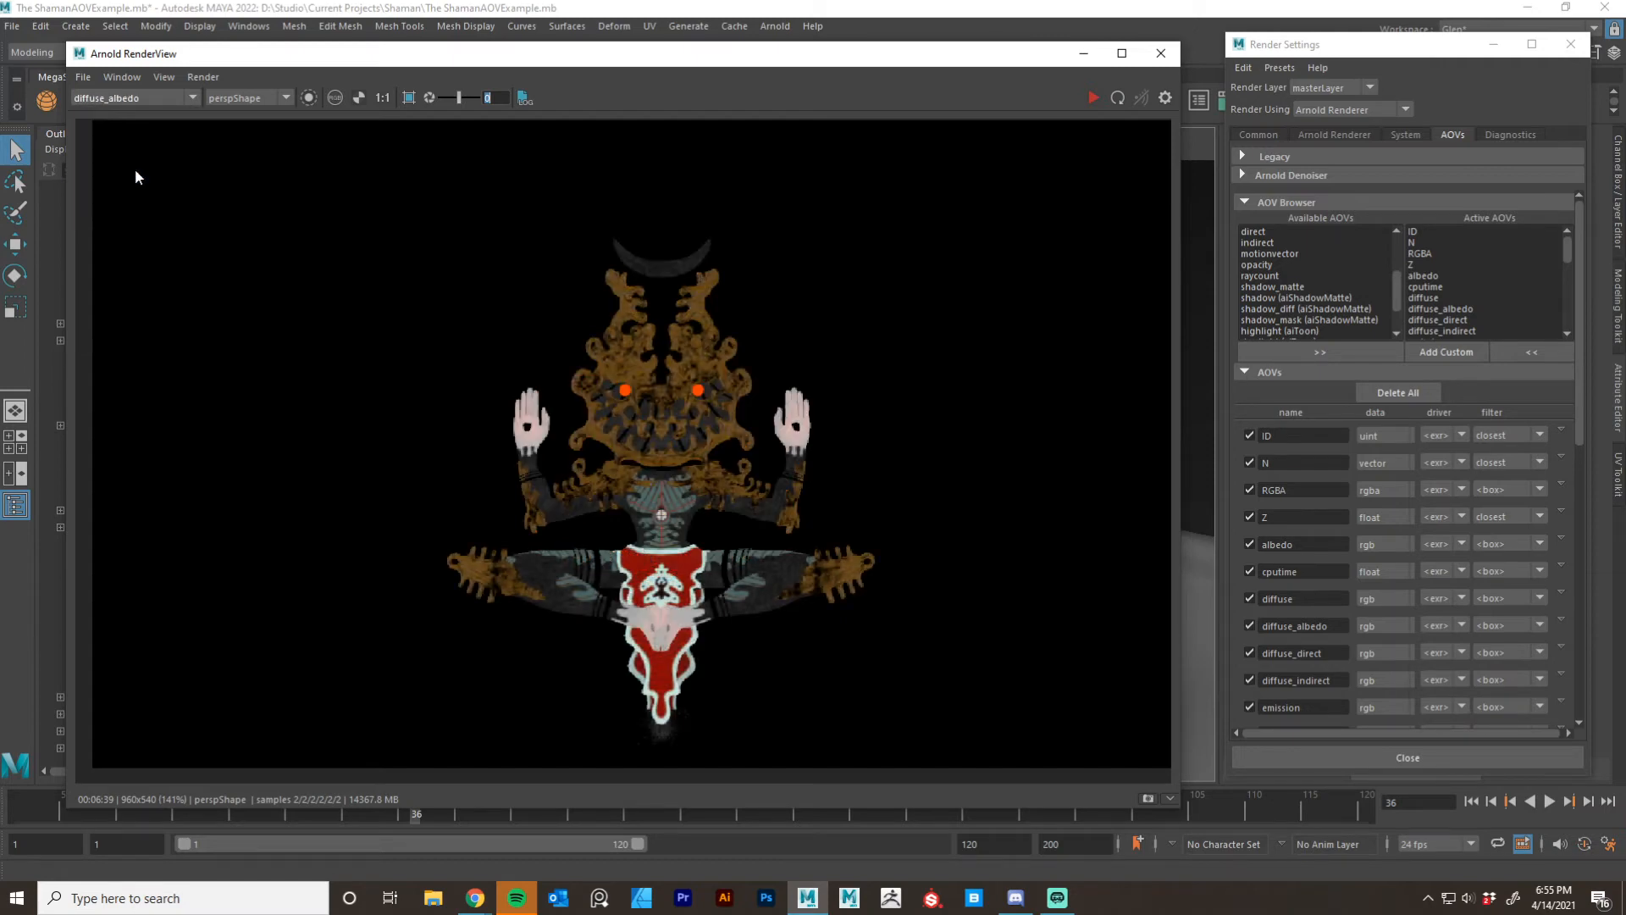
pyautogui.click(115, 98)
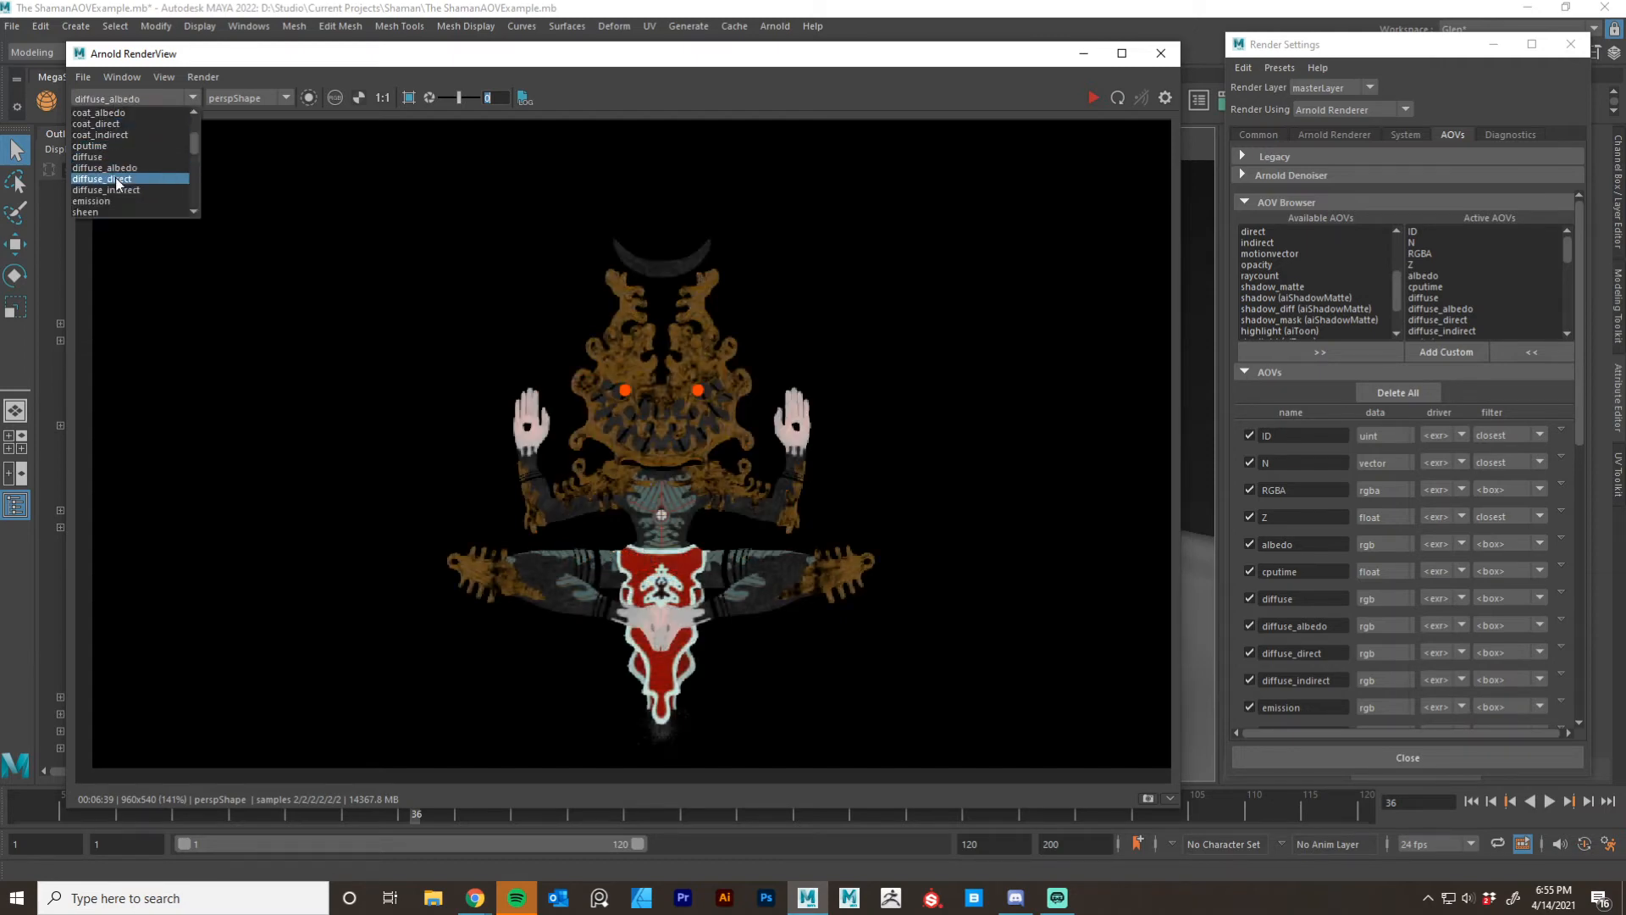
pyautogui.click(115, 148)
pyautogui.click(116, 99)
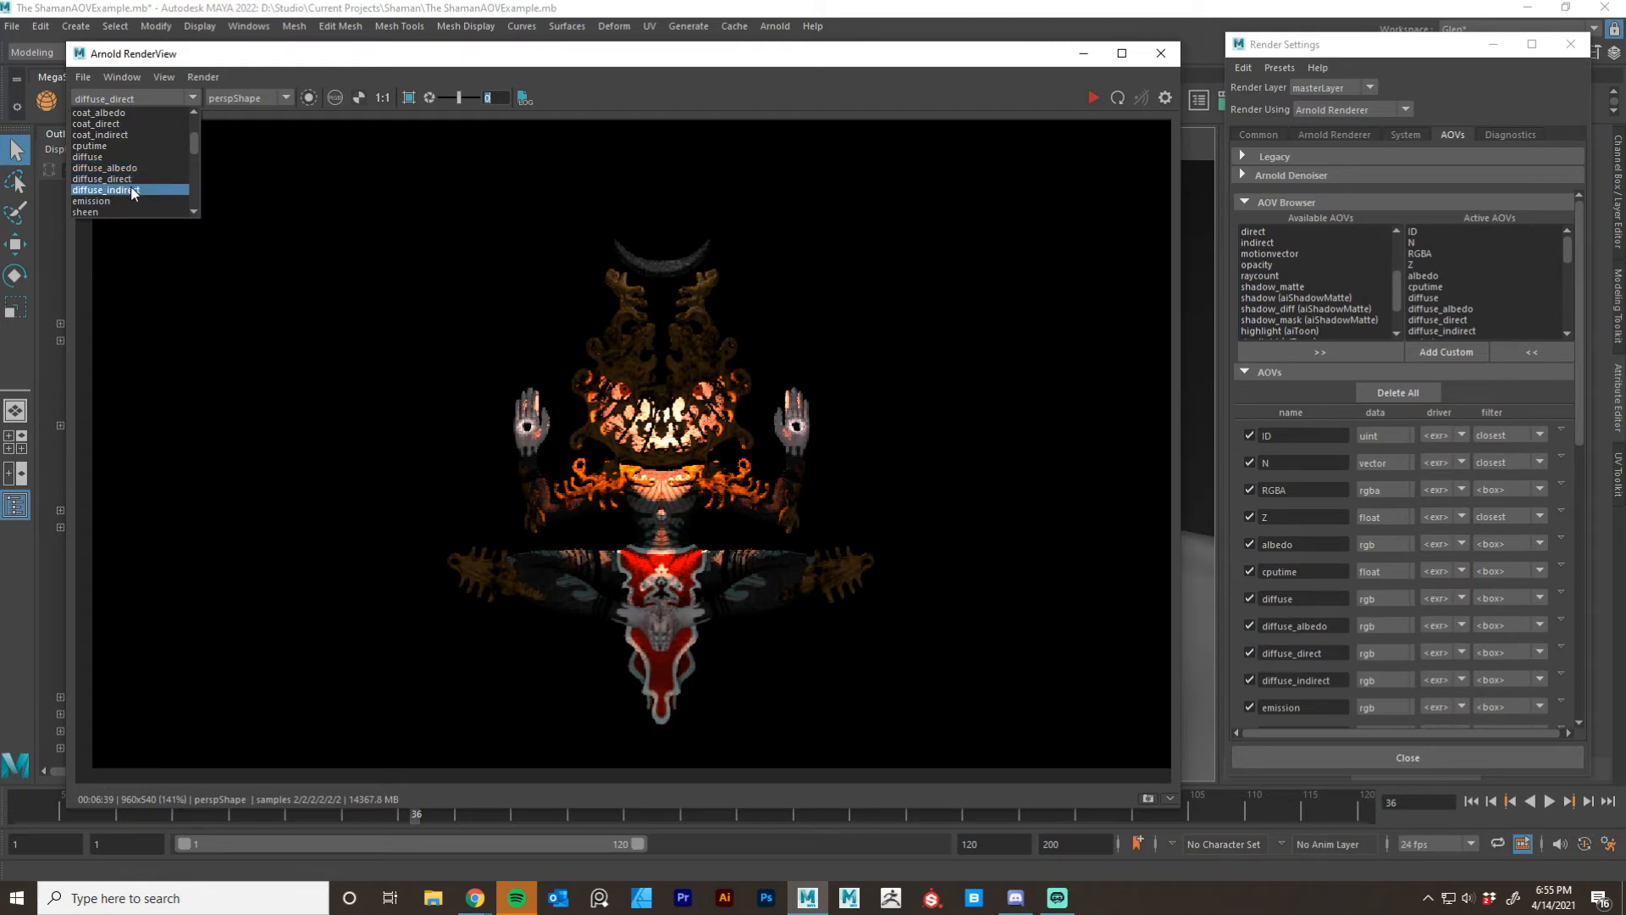
pyautogui.click(130, 186)
pyautogui.click(149, 97)
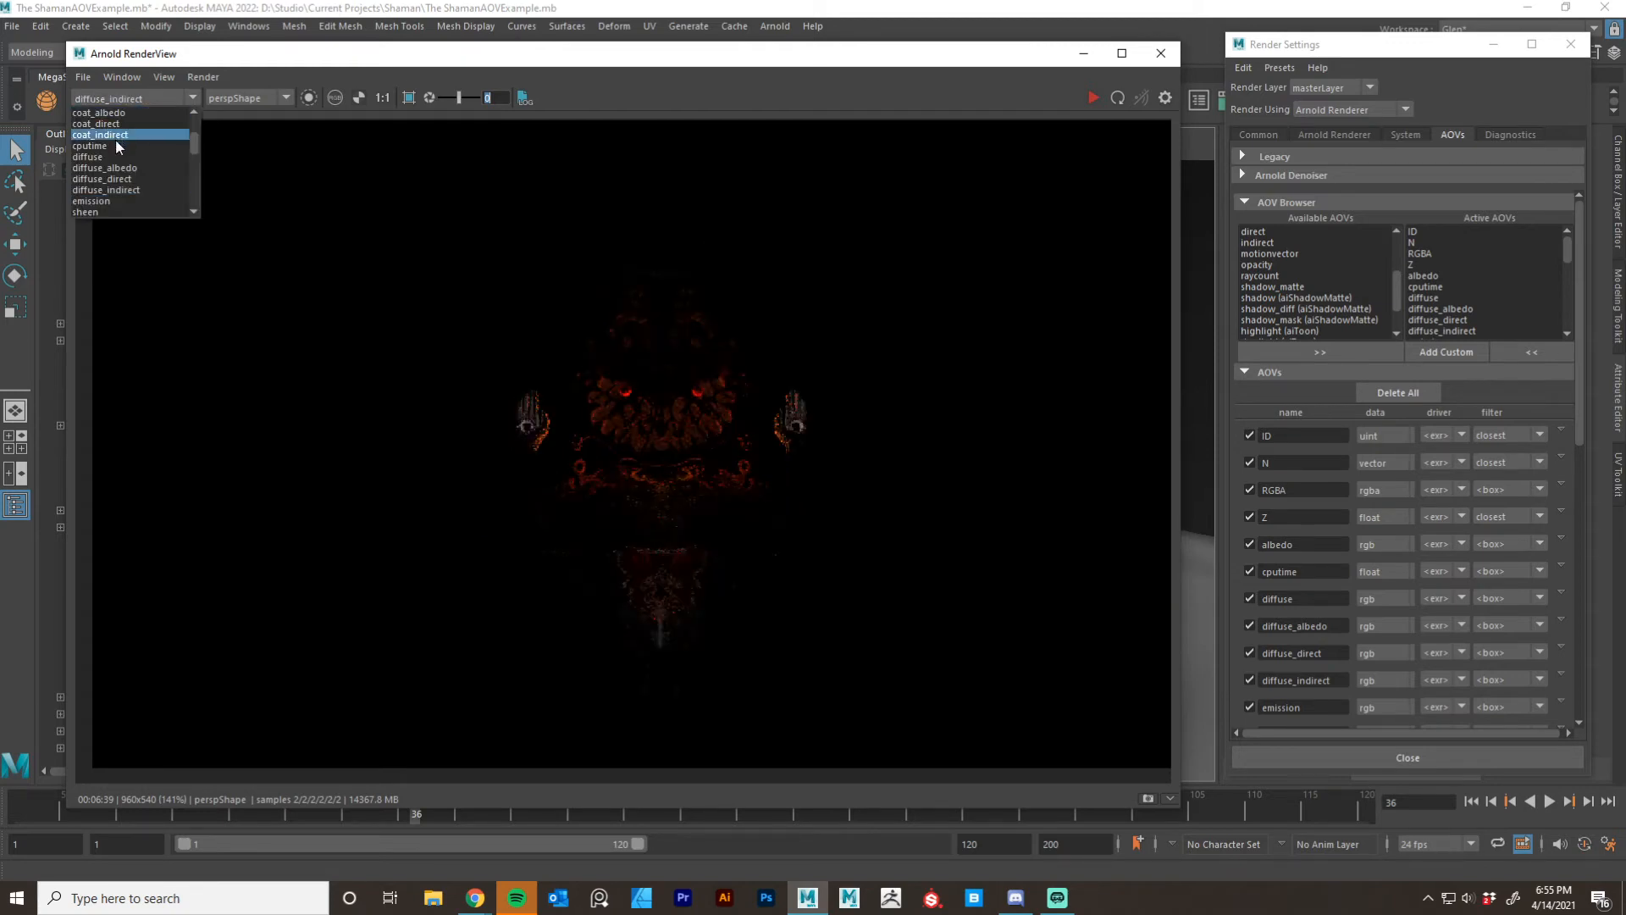
pyautogui.click(133, 158)
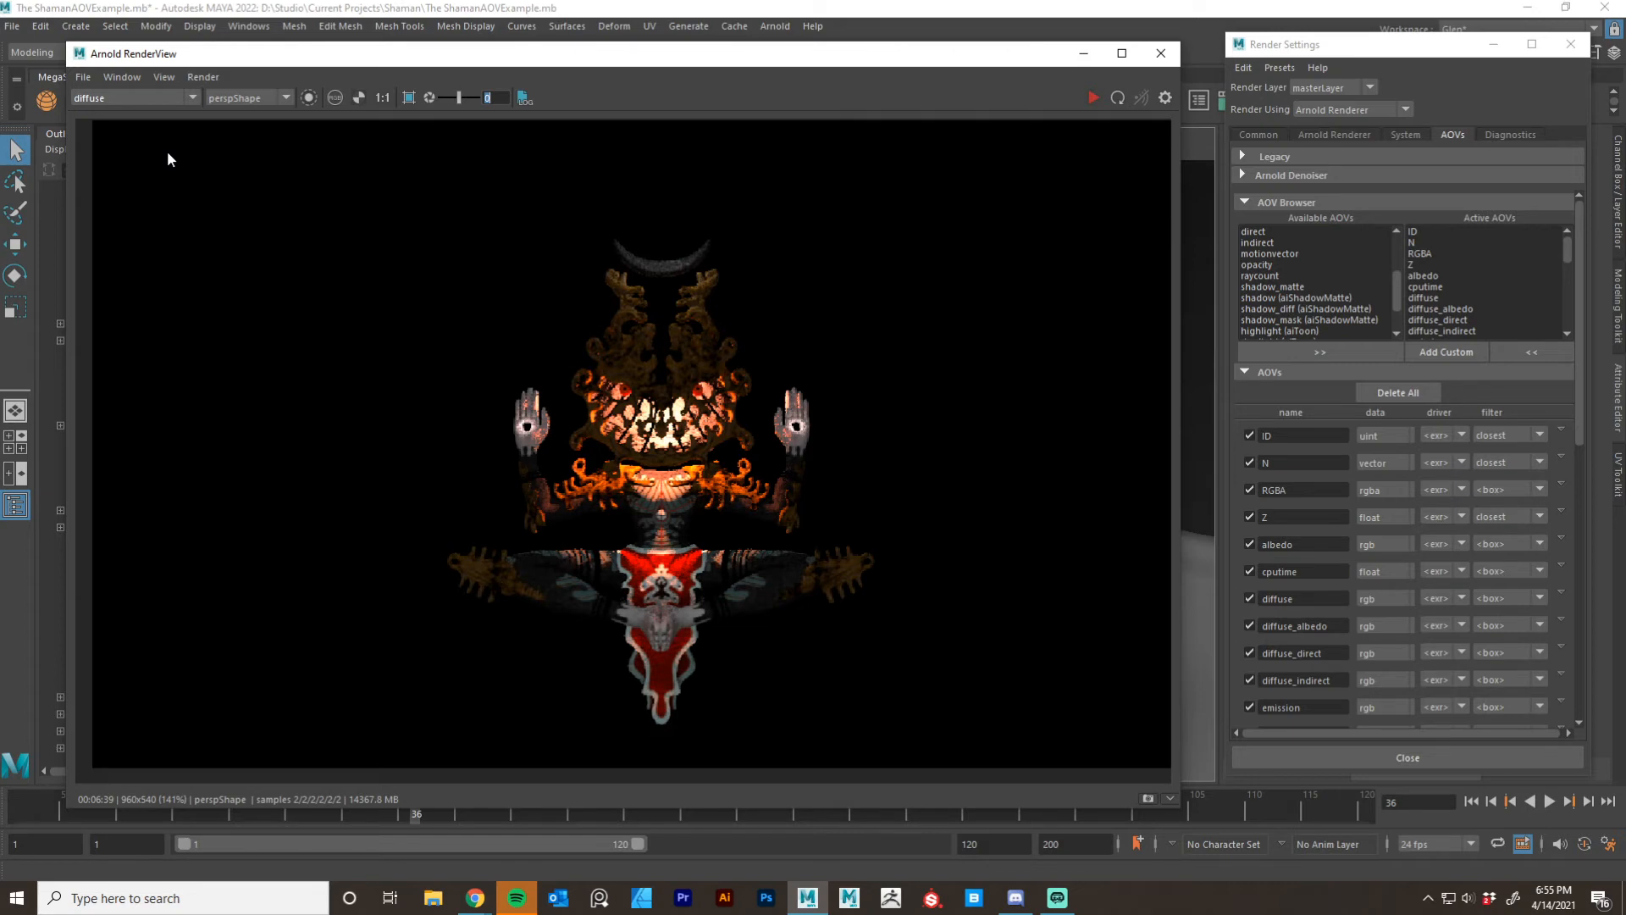
# Compare the diffuse_albedo pass with the diffuse pass, and view diffuse_direct and diffuse_indirect again.
pyautogui.click(134, 98)
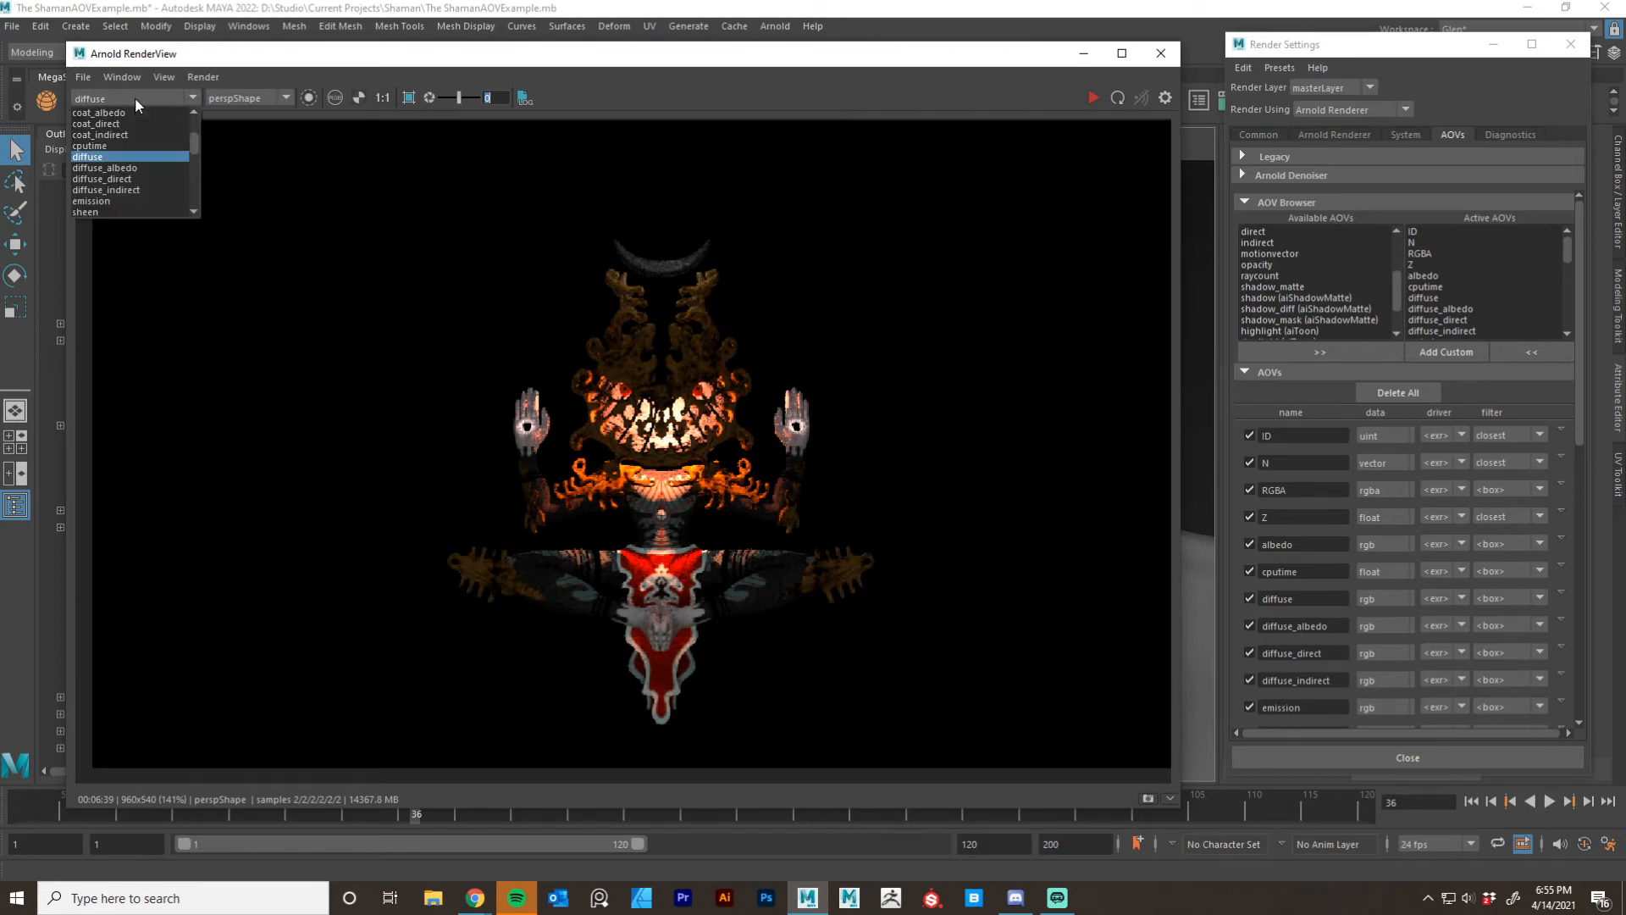
pyautogui.click(143, 167)
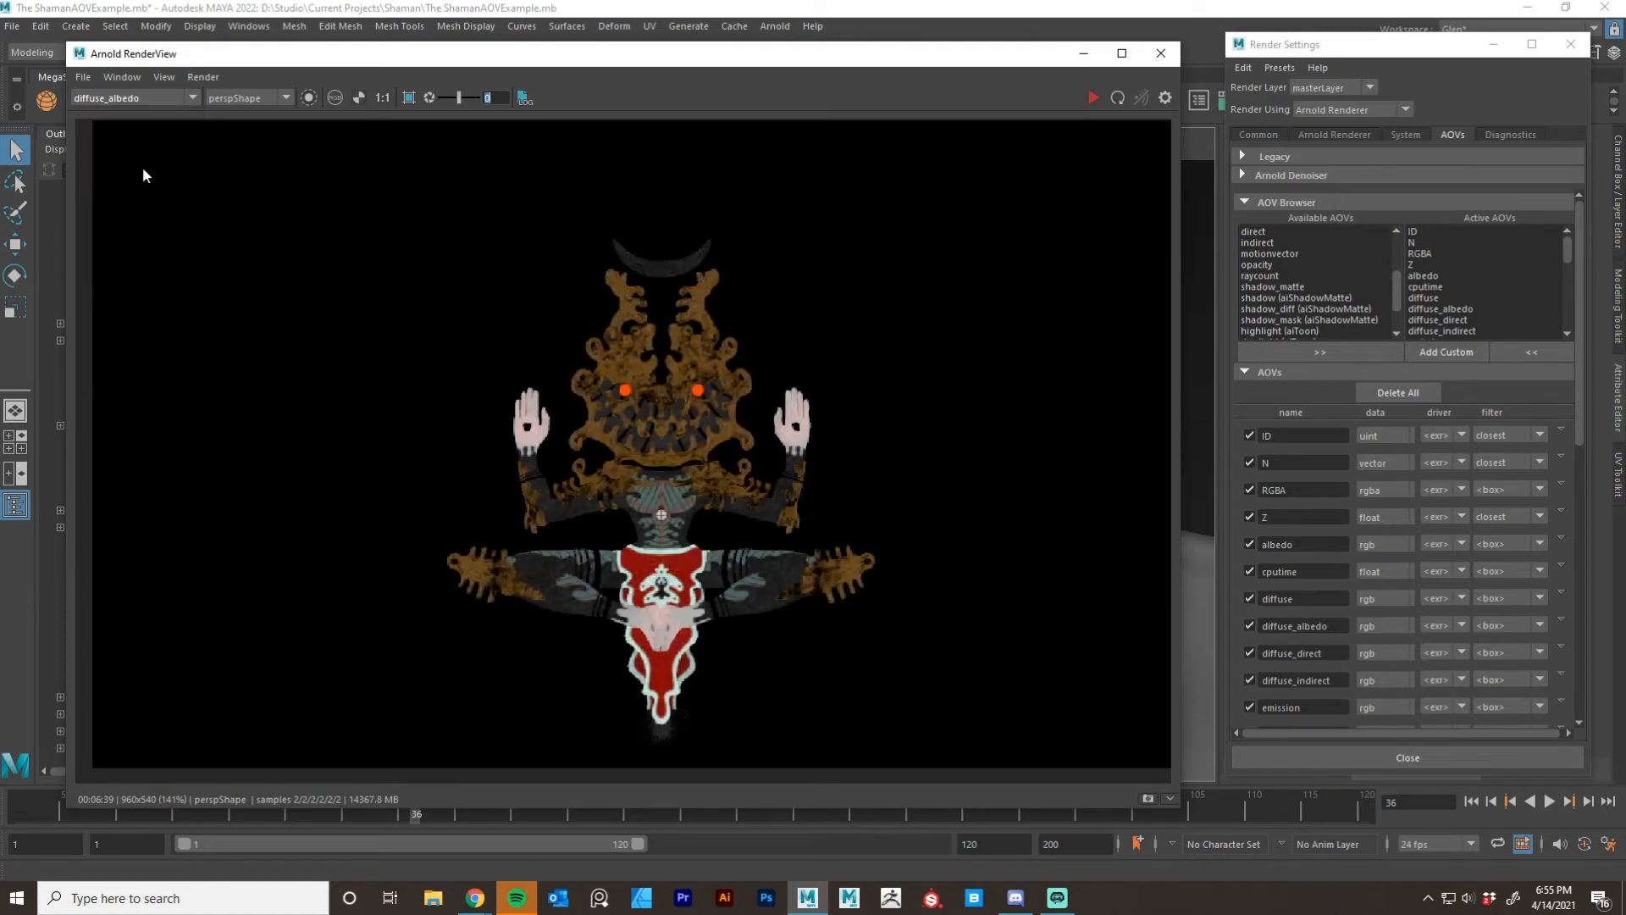
pyautogui.click(121, 99)
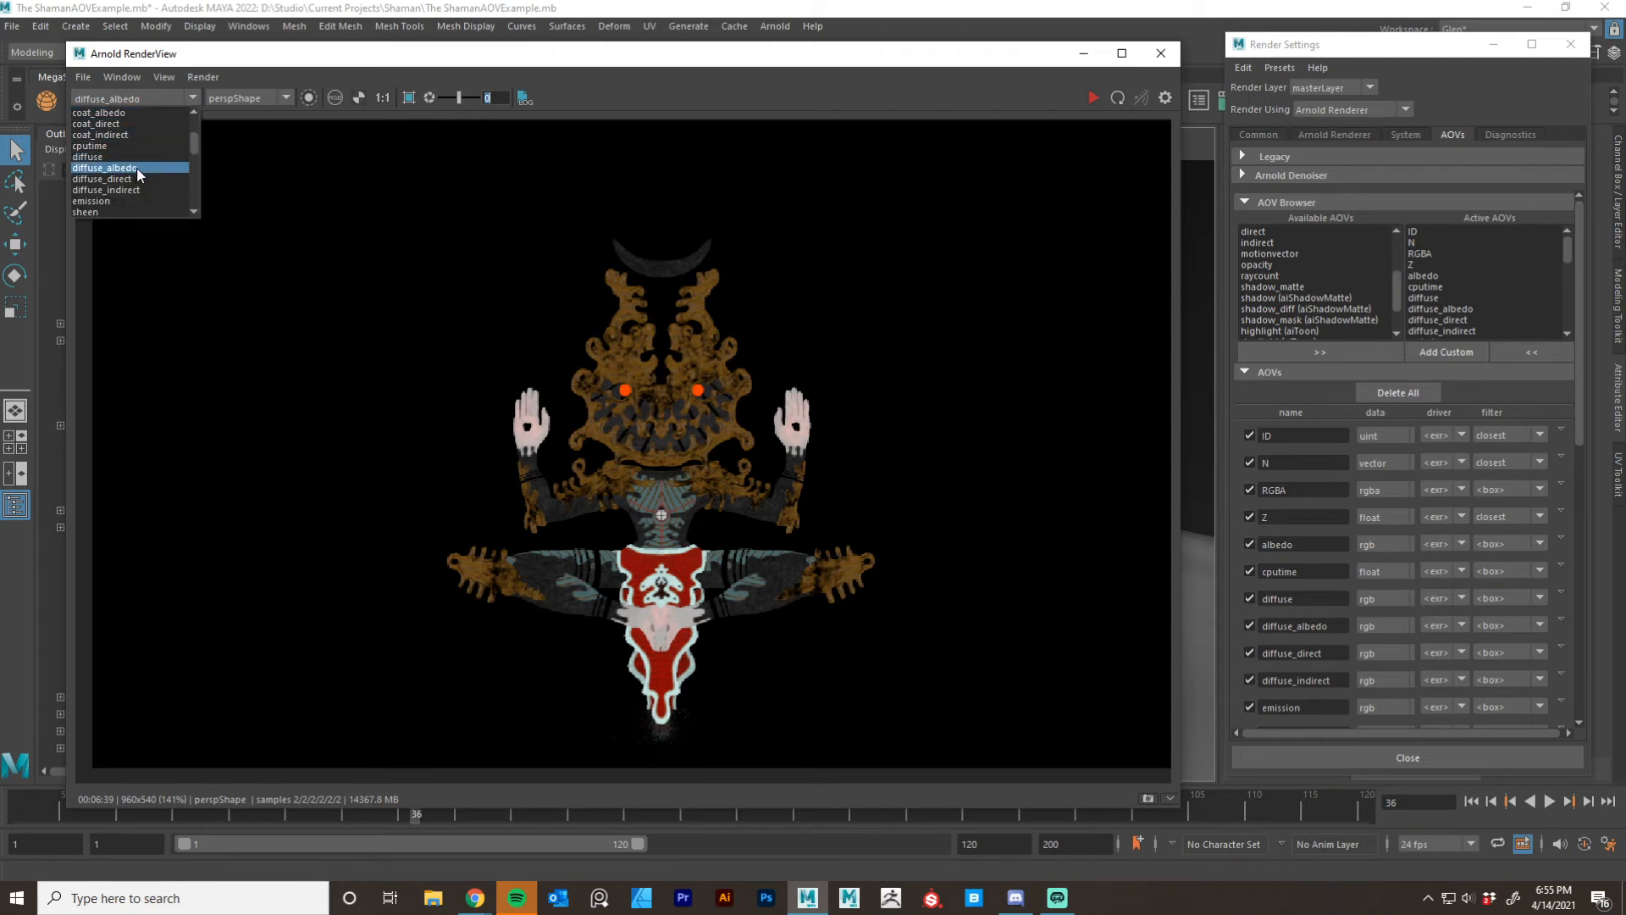
pyautogui.click(136, 155)
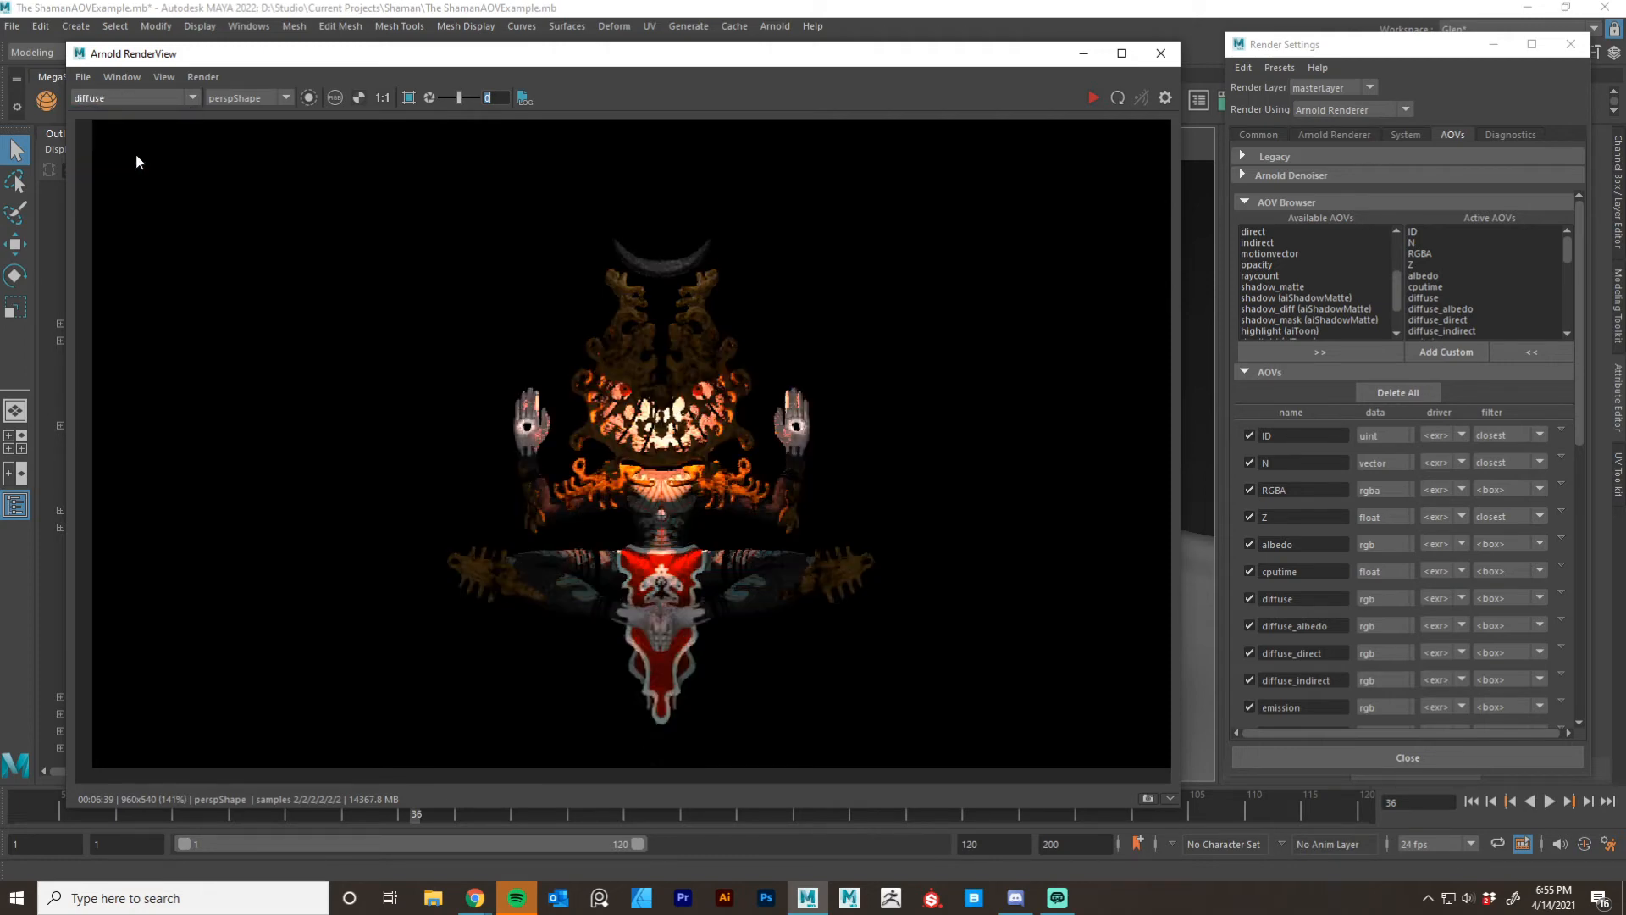
pyautogui.click(107, 94)
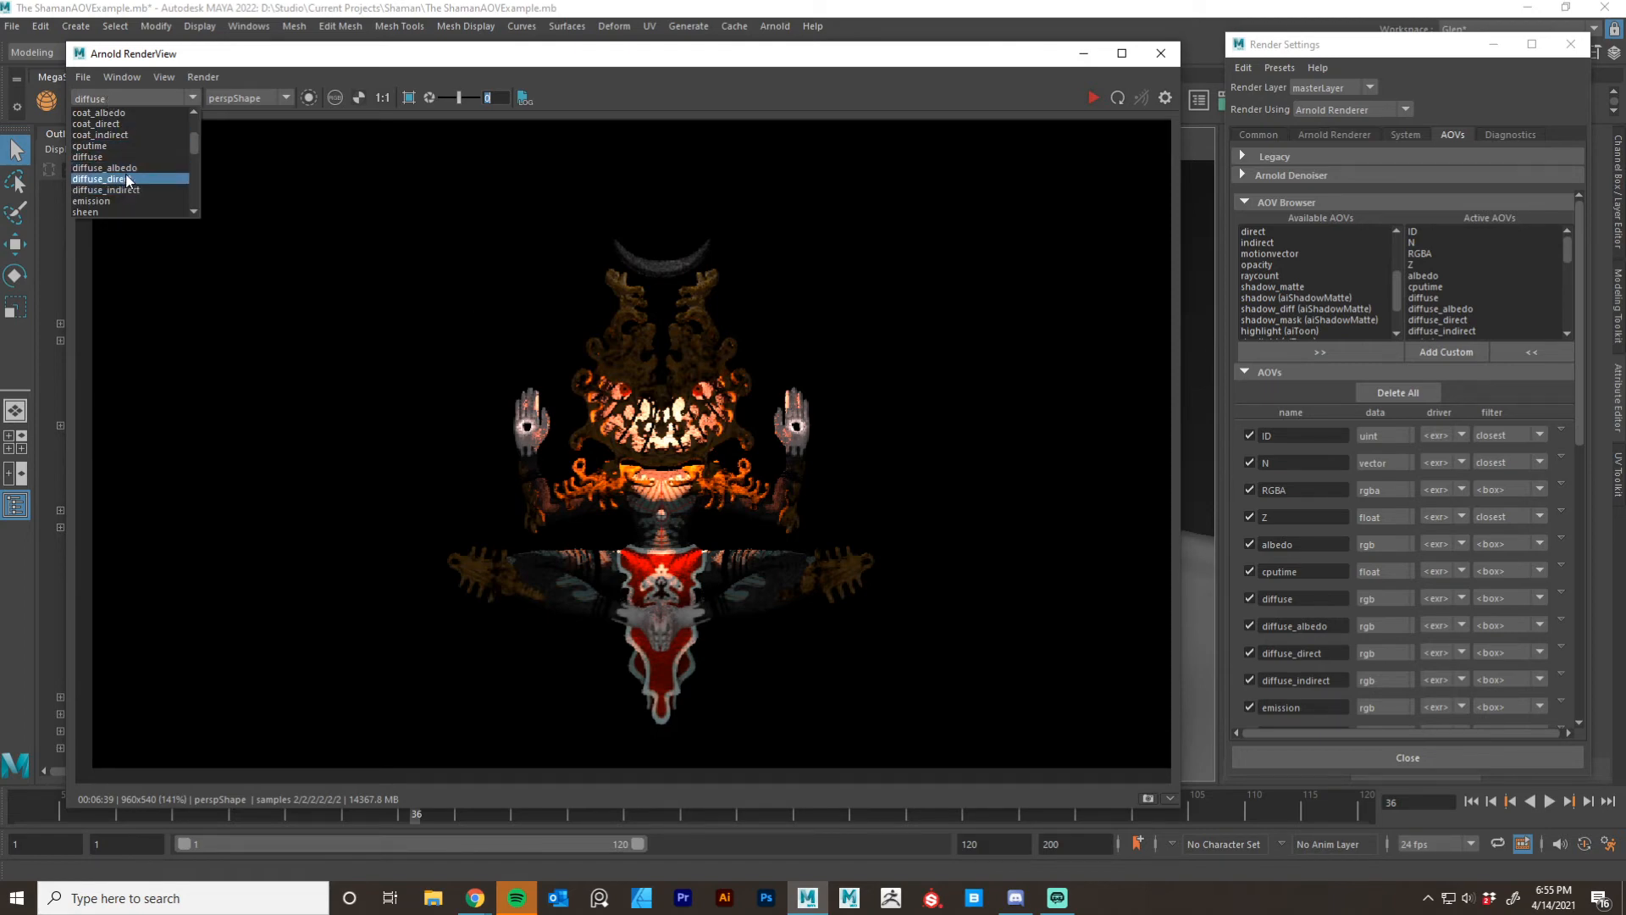
pyautogui.click(153, 180)
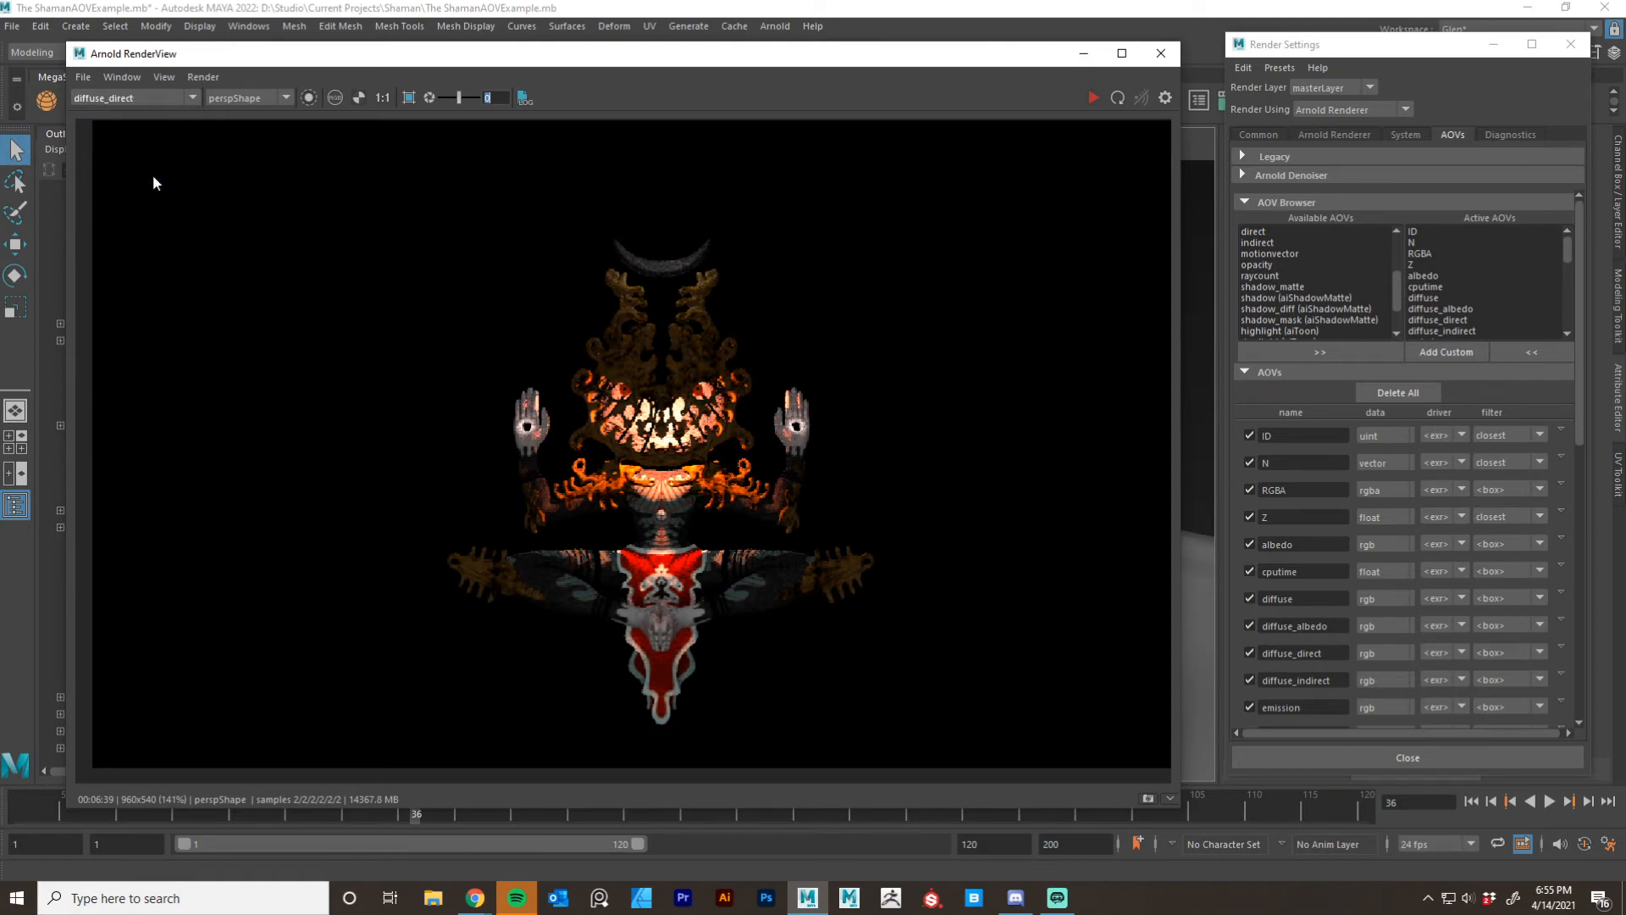
pyautogui.click(119, 98)
pyautogui.click(129, 191)
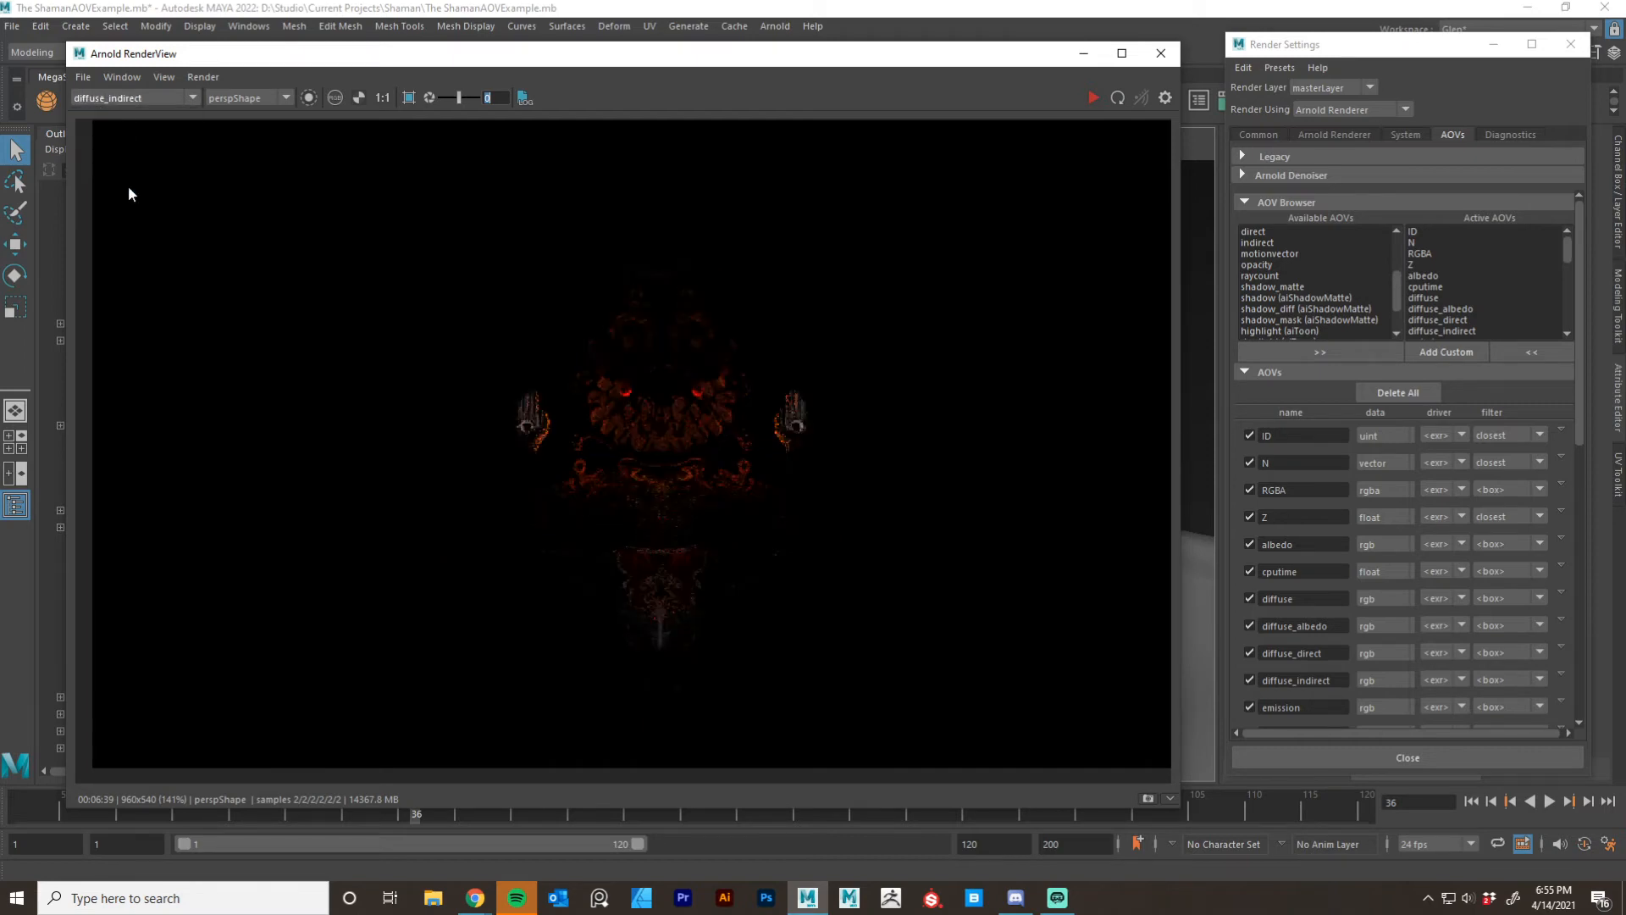
# Remove the diffuse and diffuse_albedo passes from the active AOVs.
pyautogui.click(124, 98)
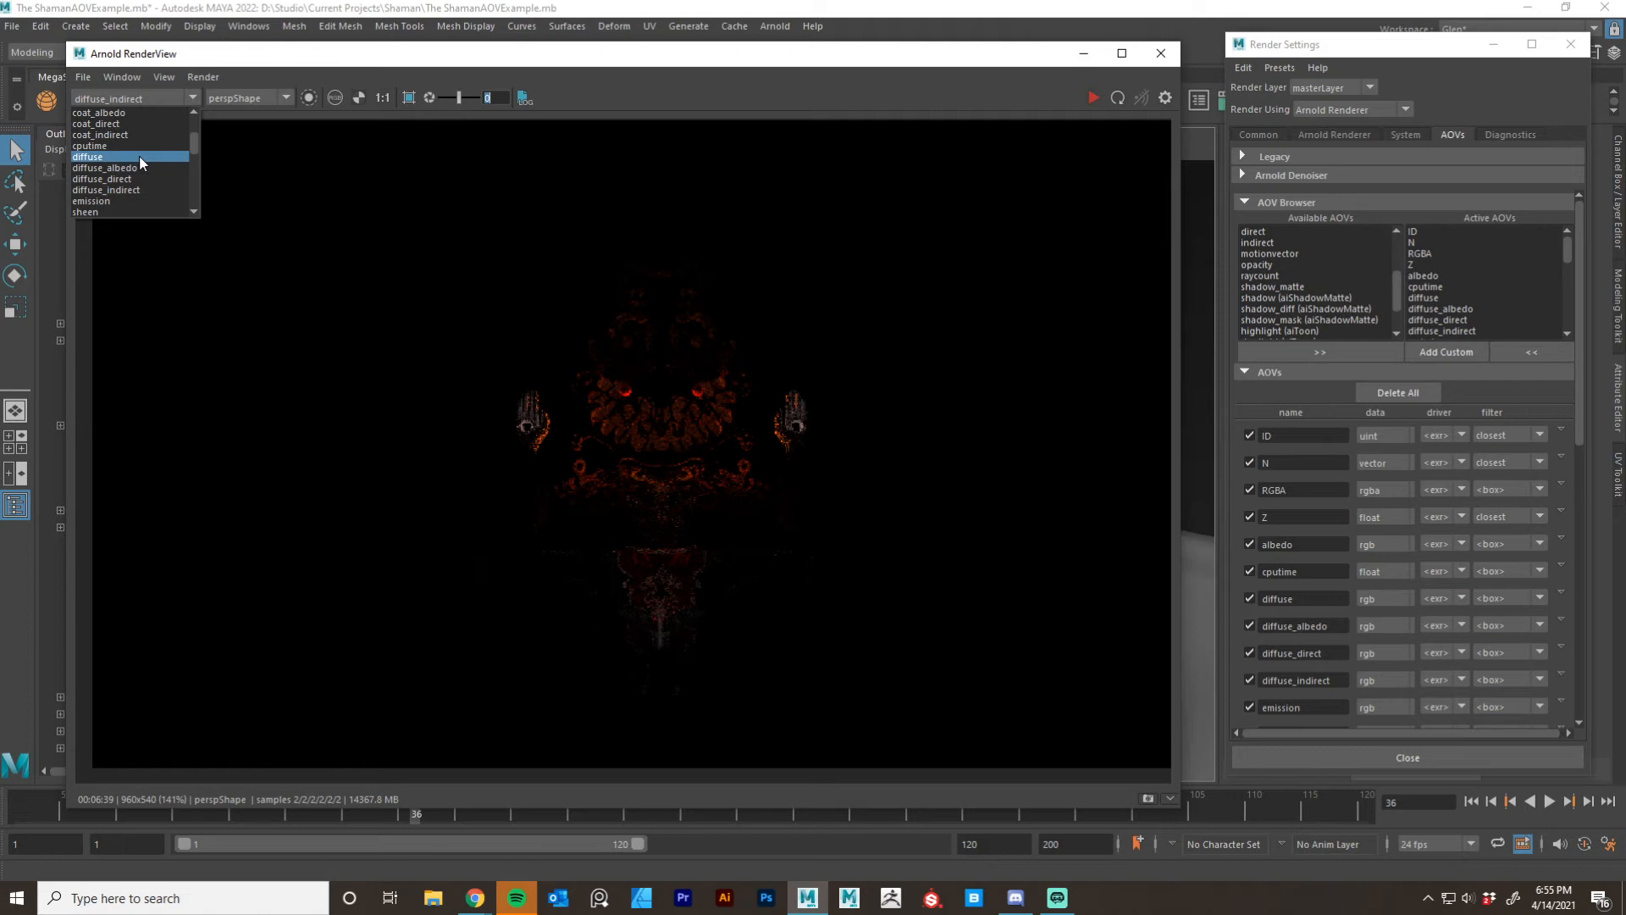
pyautogui.click(1465, 297)
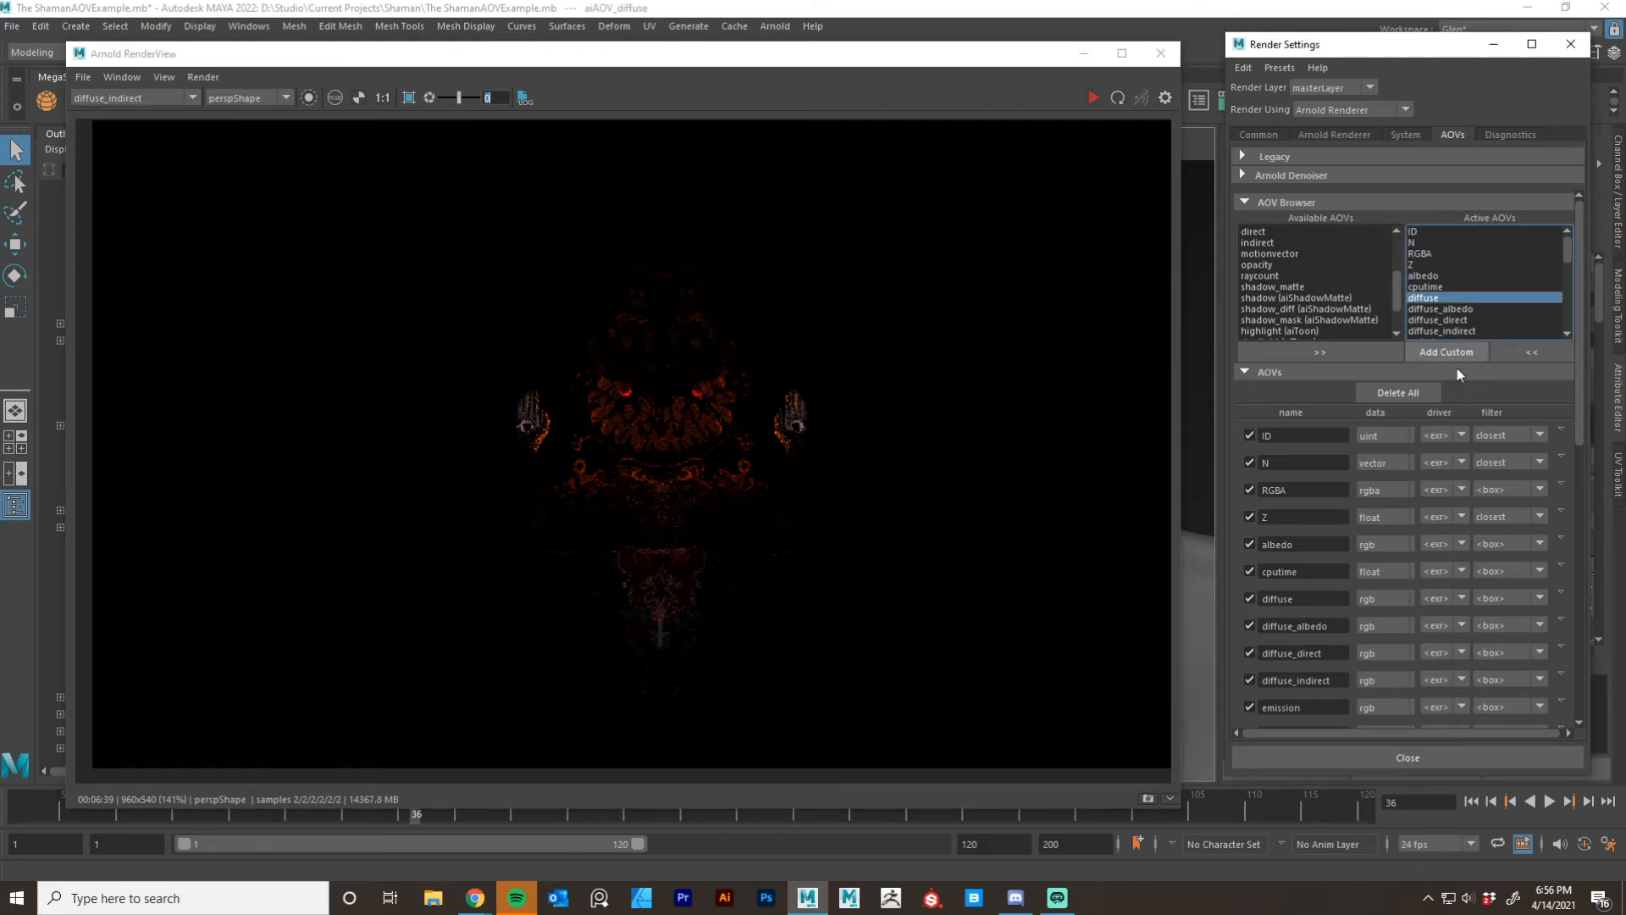
pyautogui.click(1542, 358)
pyautogui.click(1448, 298)
pyautogui.click(1507, 349)
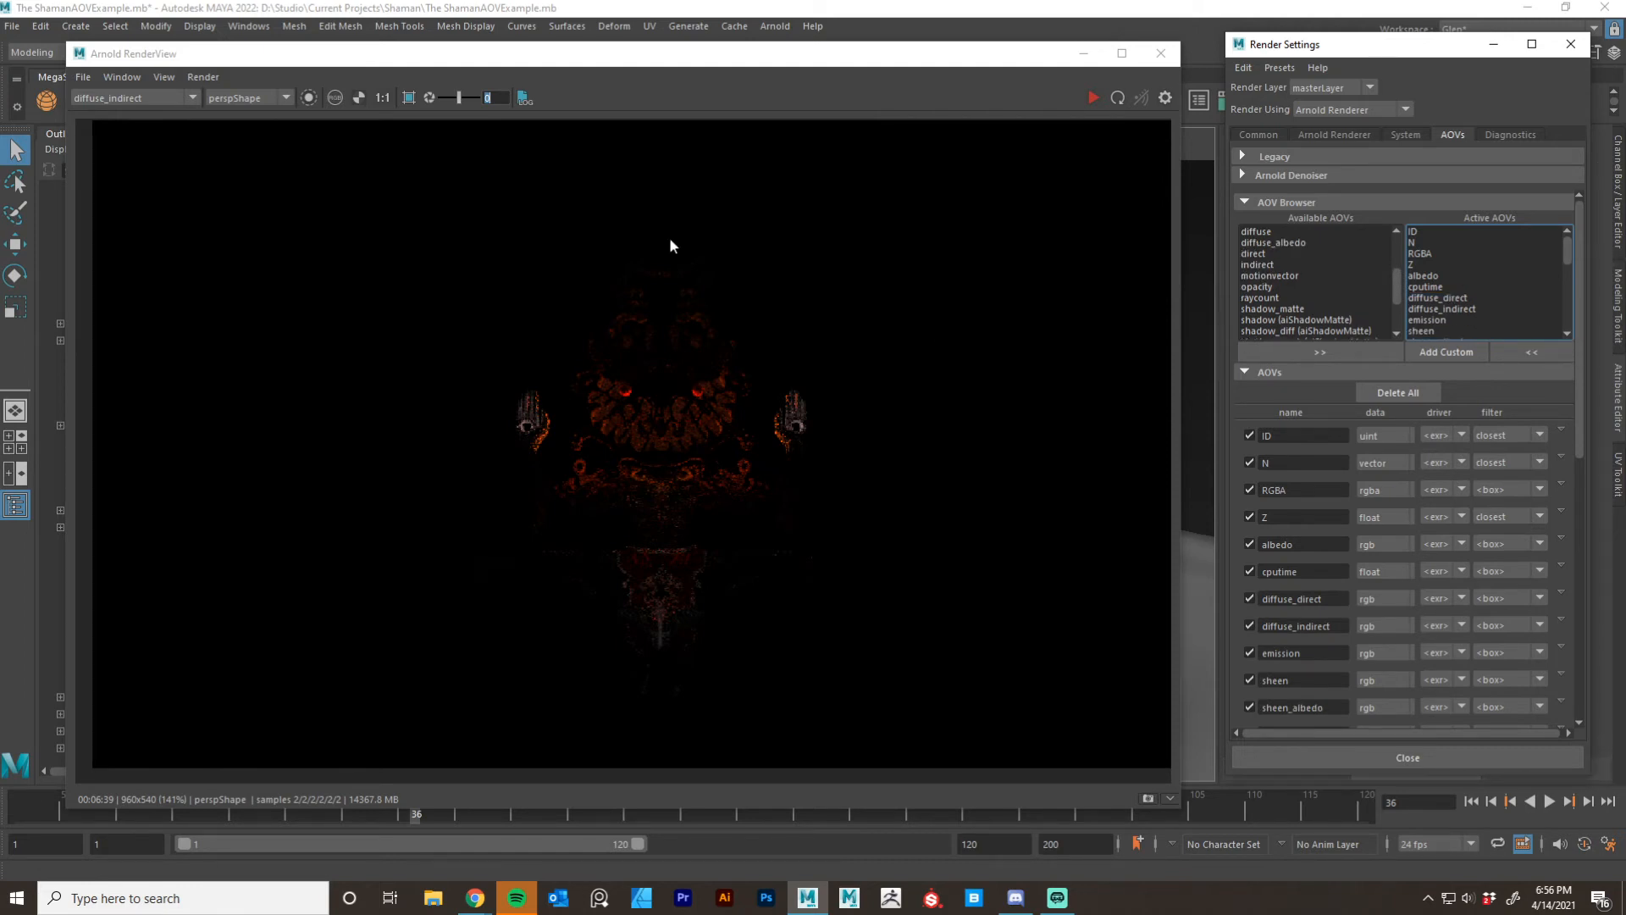
# View the emission pass and the sheen pass one after the other in the RenderView.
pyautogui.click(119, 99)
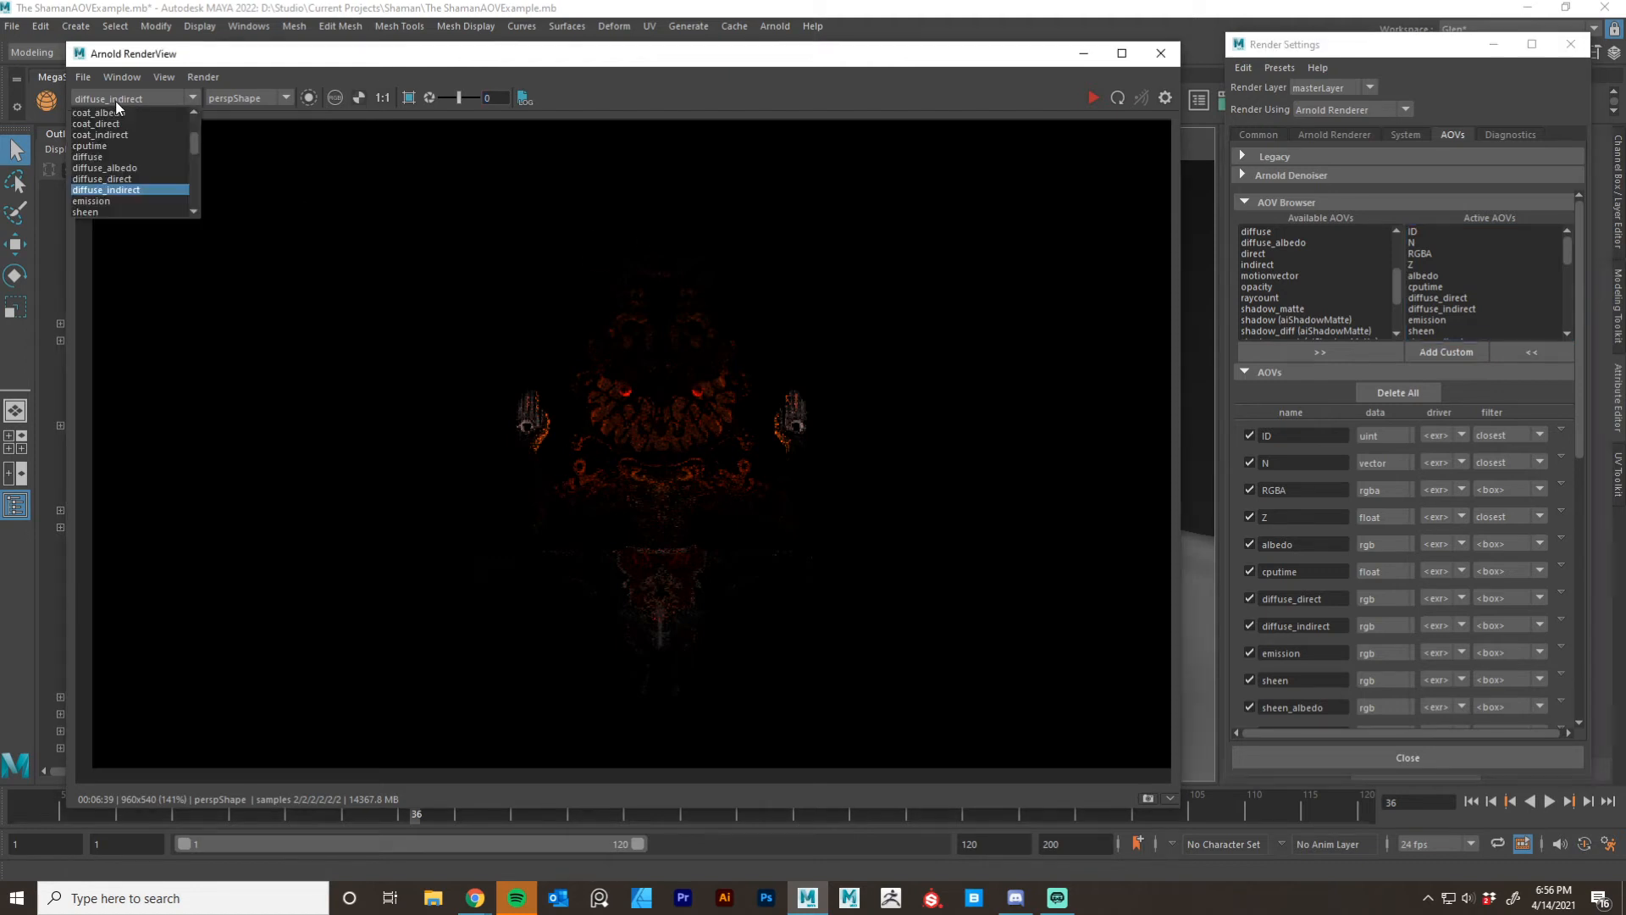
pyautogui.click(149, 200)
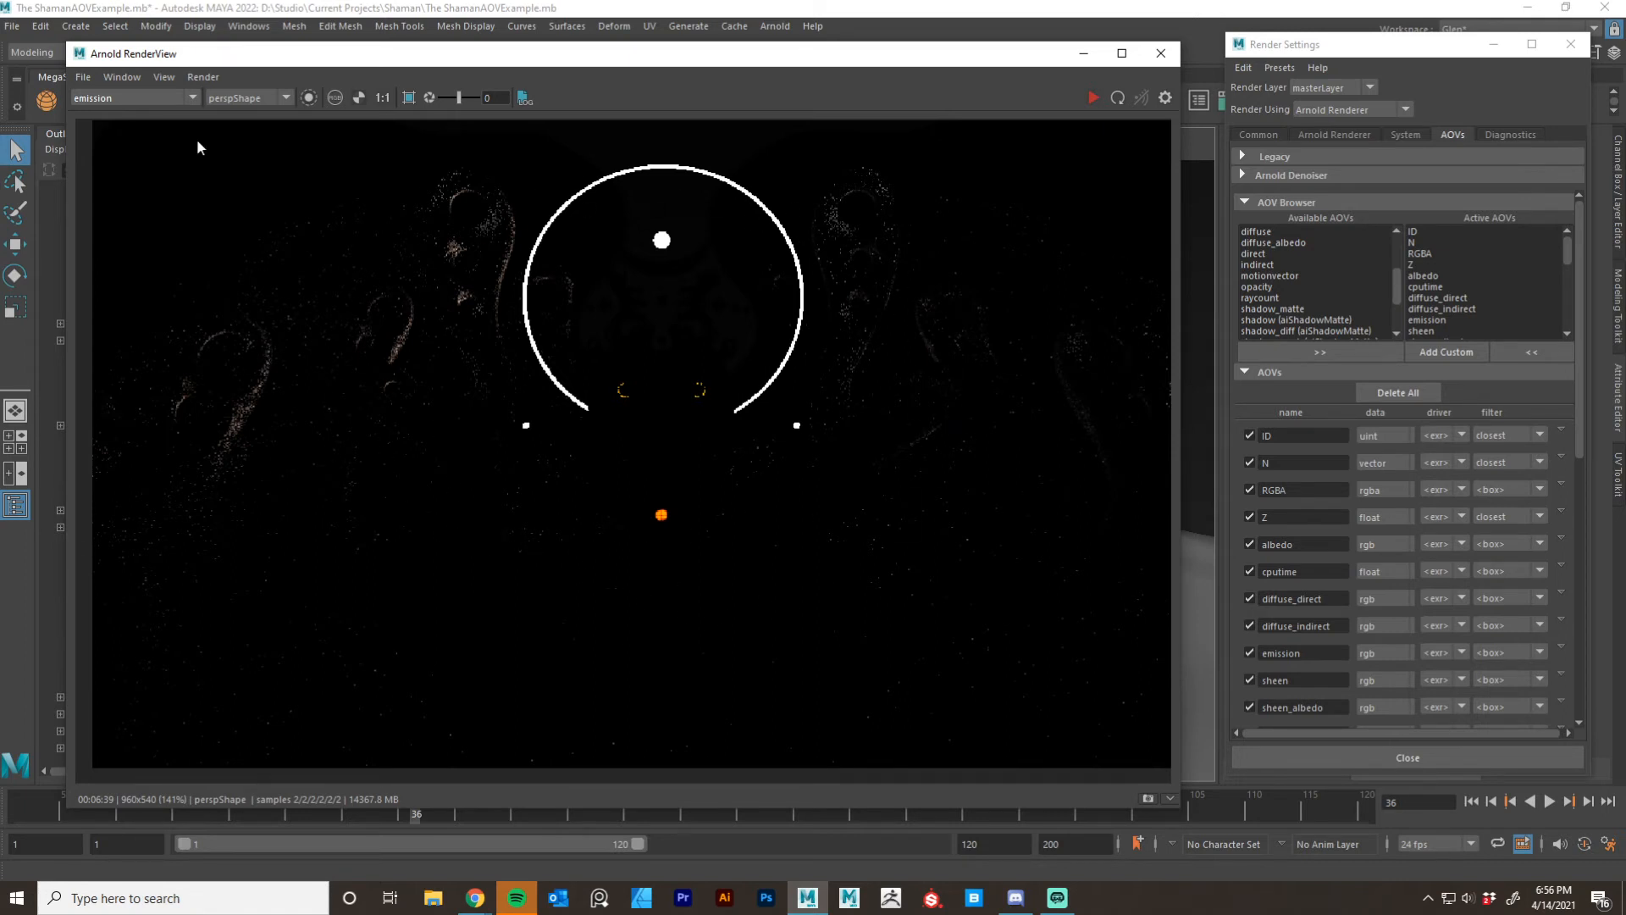
pyautogui.click(152, 100)
pyautogui.scroll(-1, 127, 173)
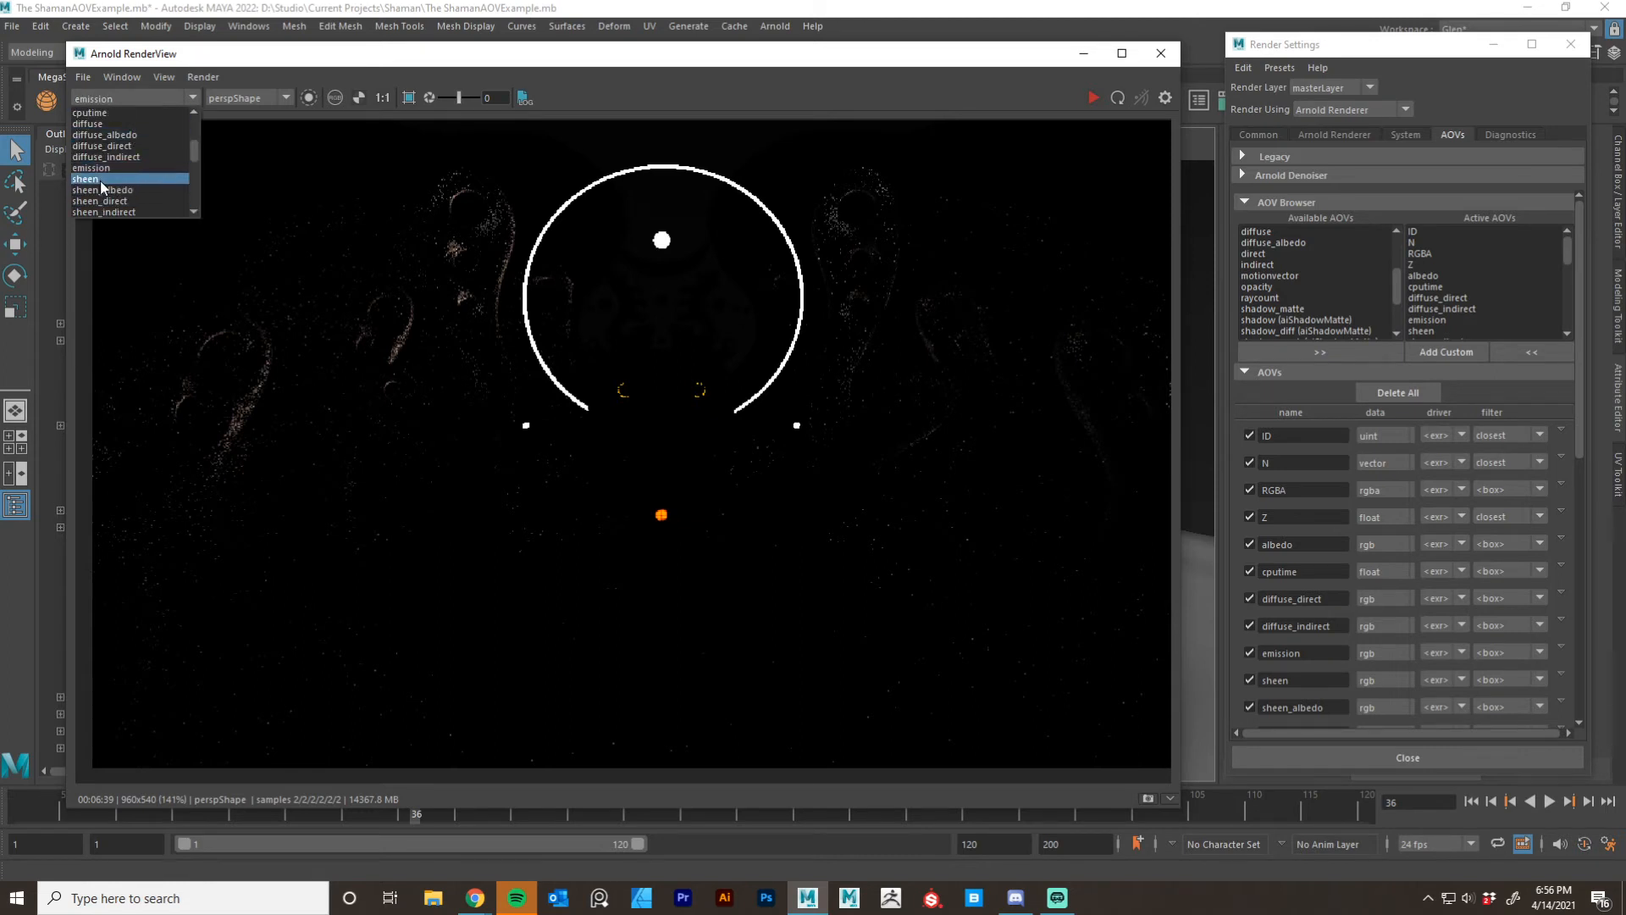
pyautogui.click(99, 185)
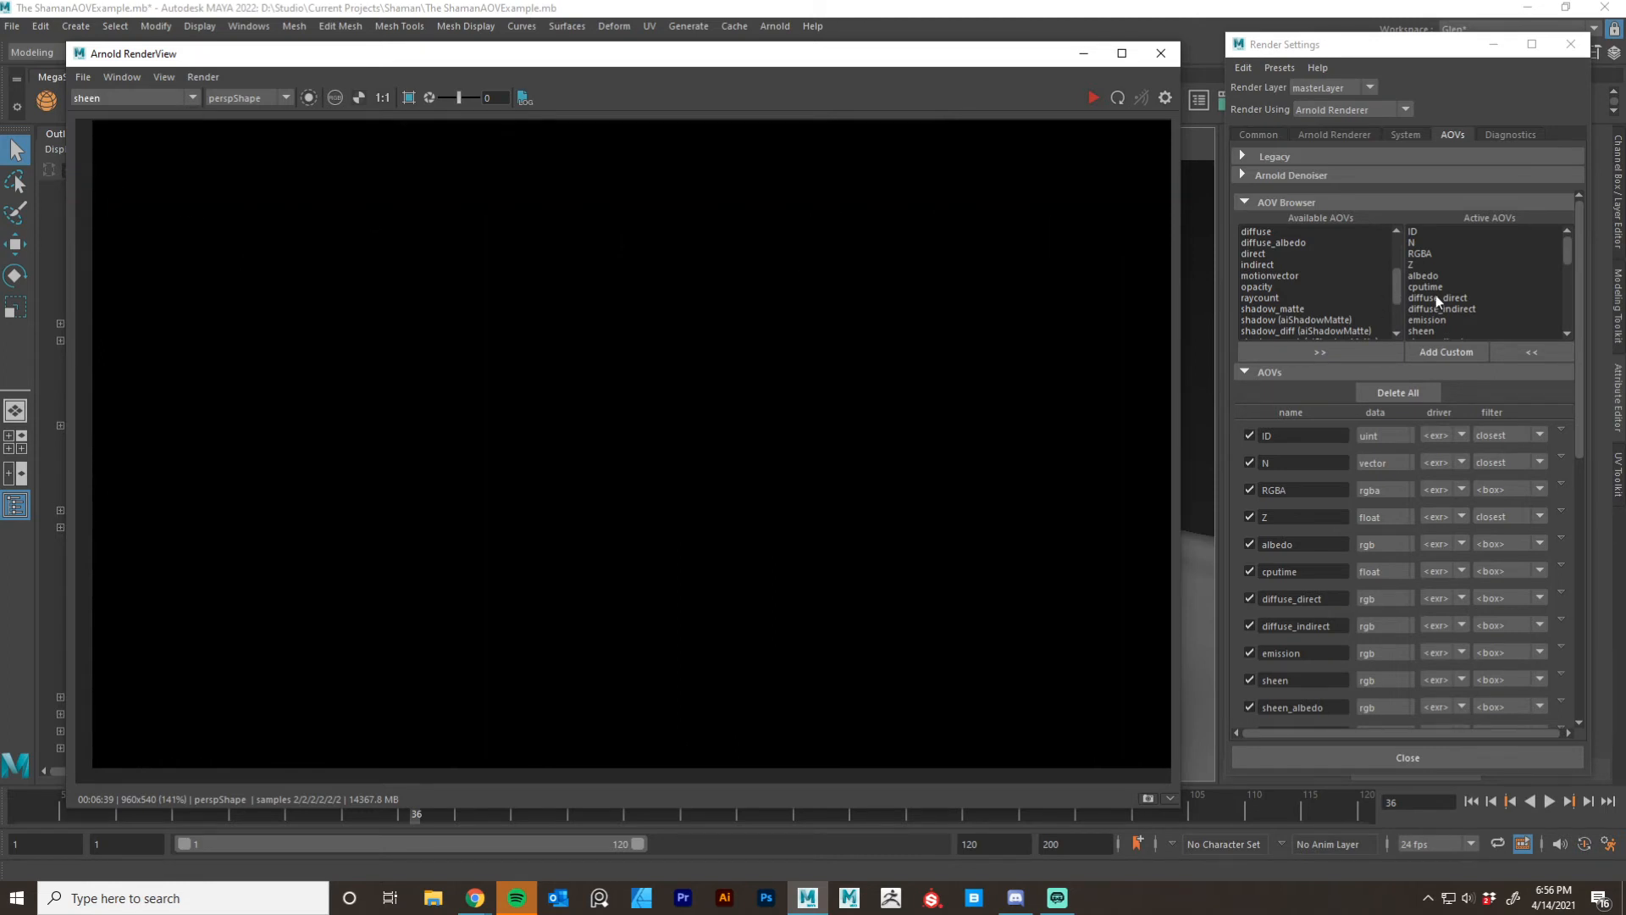
# Remove sheen, sheen_albedo, sheen_direct and sheen_indirect from the active AOVs.
pyautogui.moveTo(1567, 254); pyautogui.dragTo(1568, 270)
pyautogui.moveTo(1461, 277); pyautogui.dragTo(1460, 307)
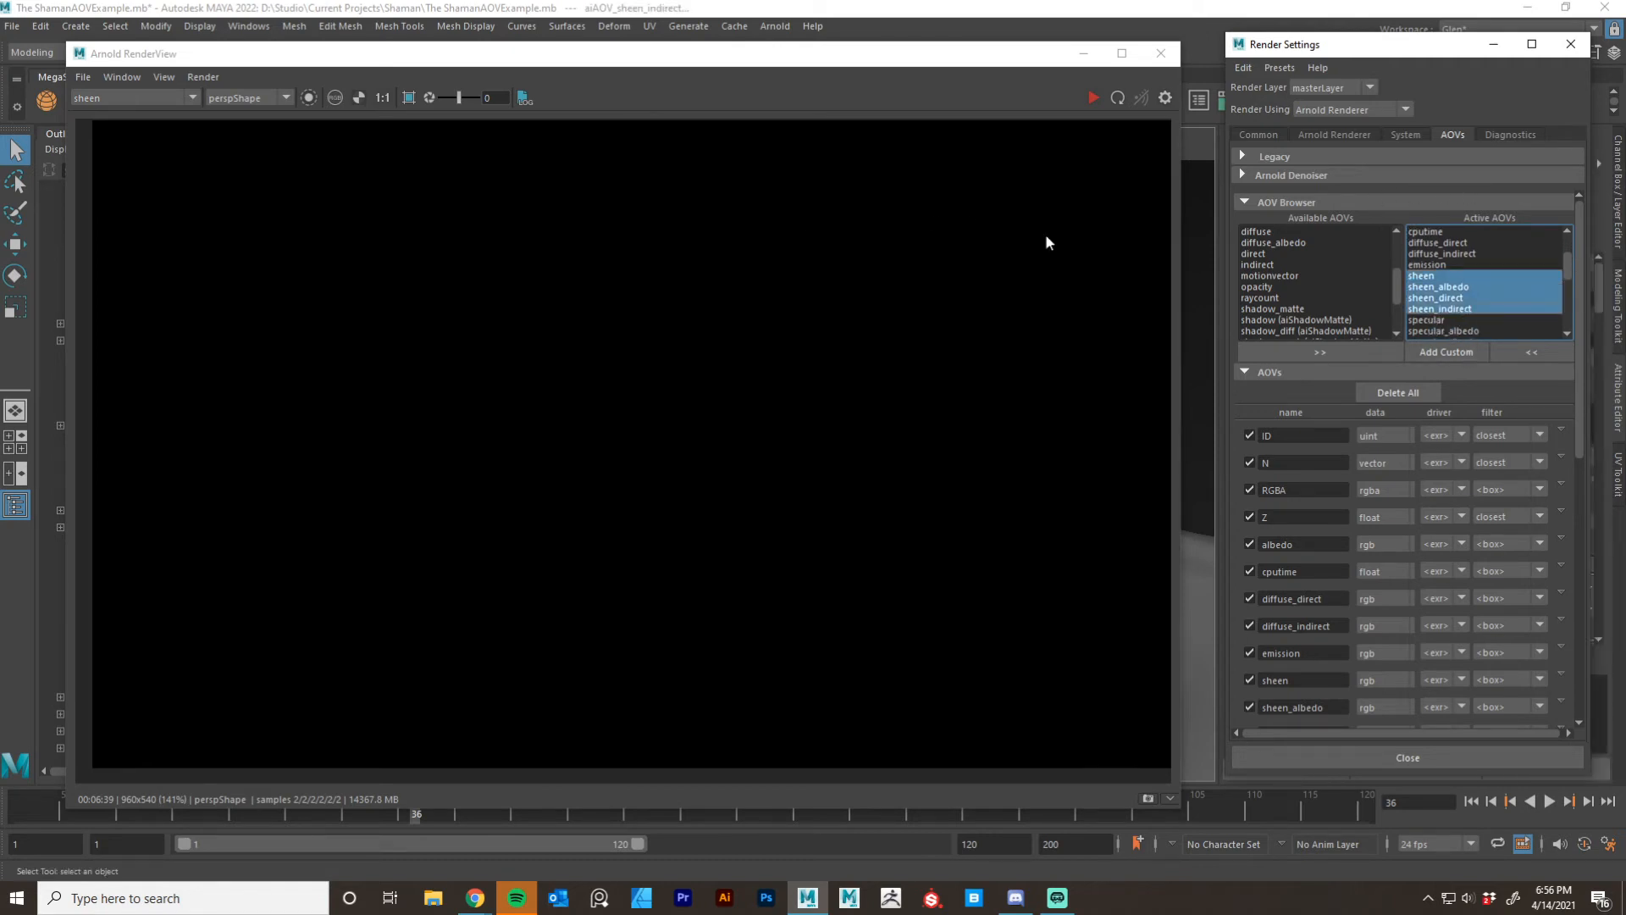
pyautogui.click(1536, 353)
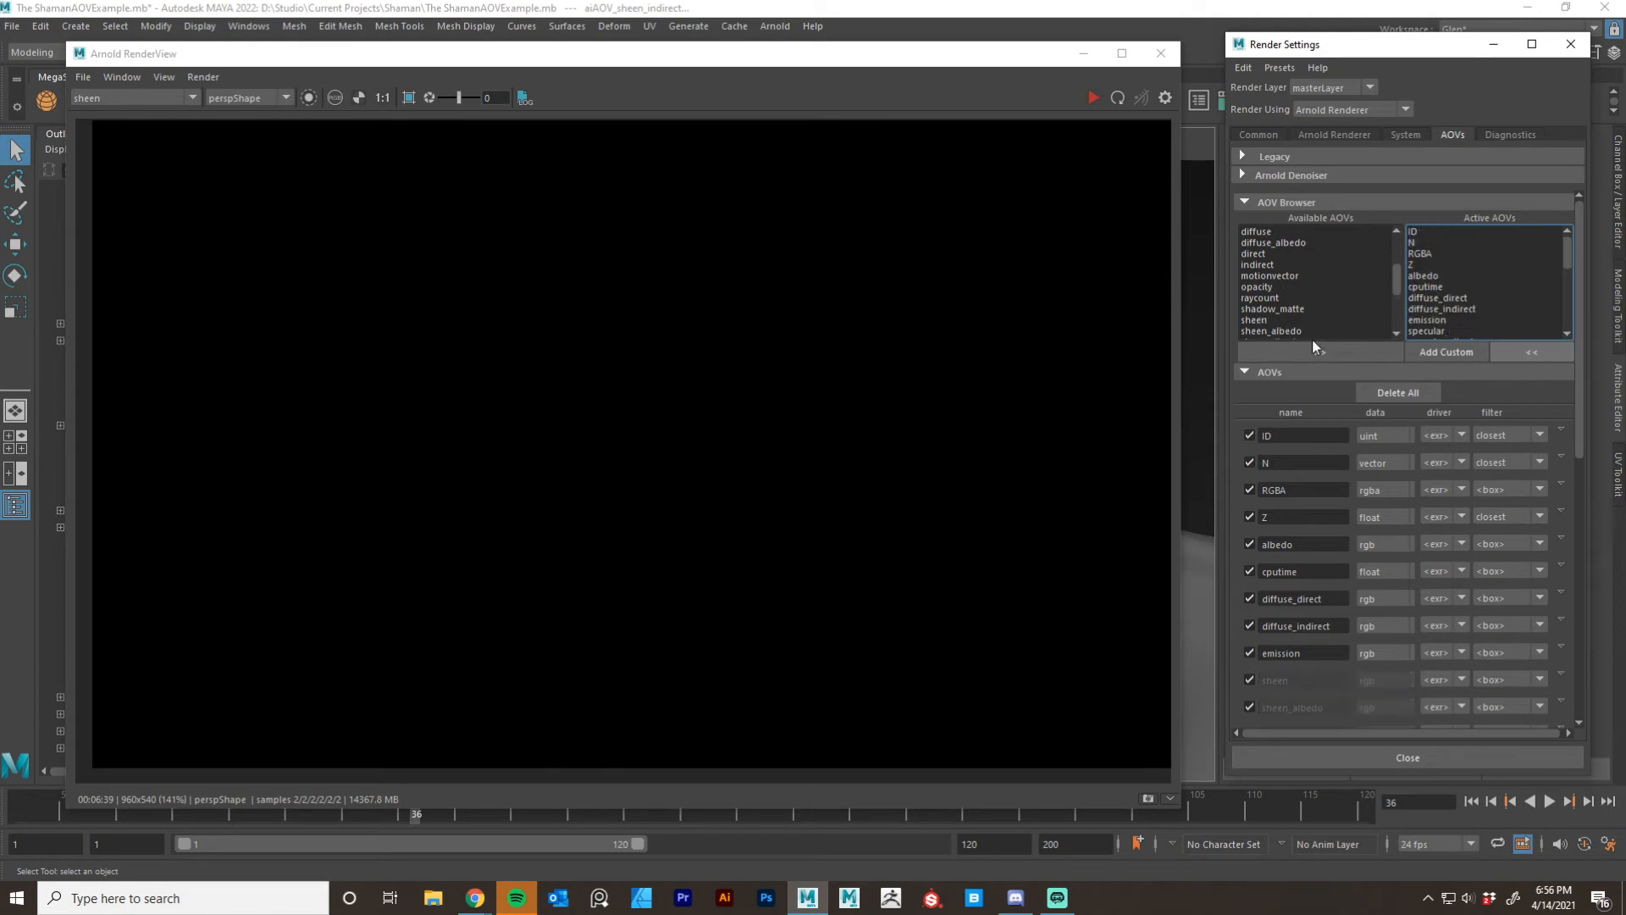
# View the specular, specular_direct and specular_indirect passes one after another in the RenderView.
pyautogui.click(138, 98)
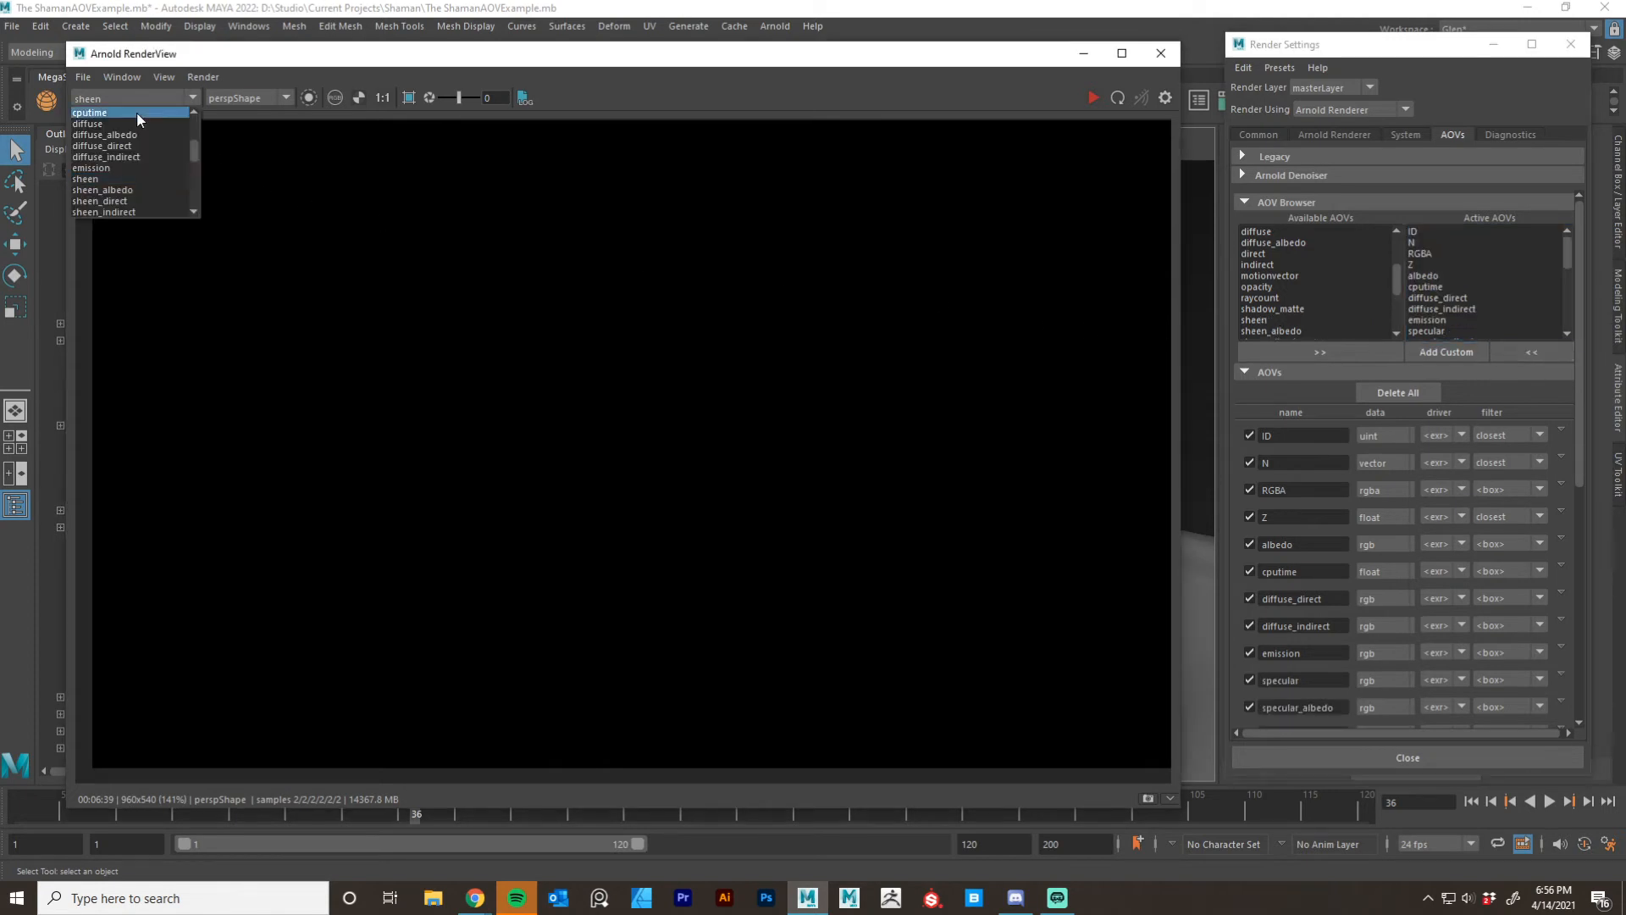
pyautogui.click(120, 190)
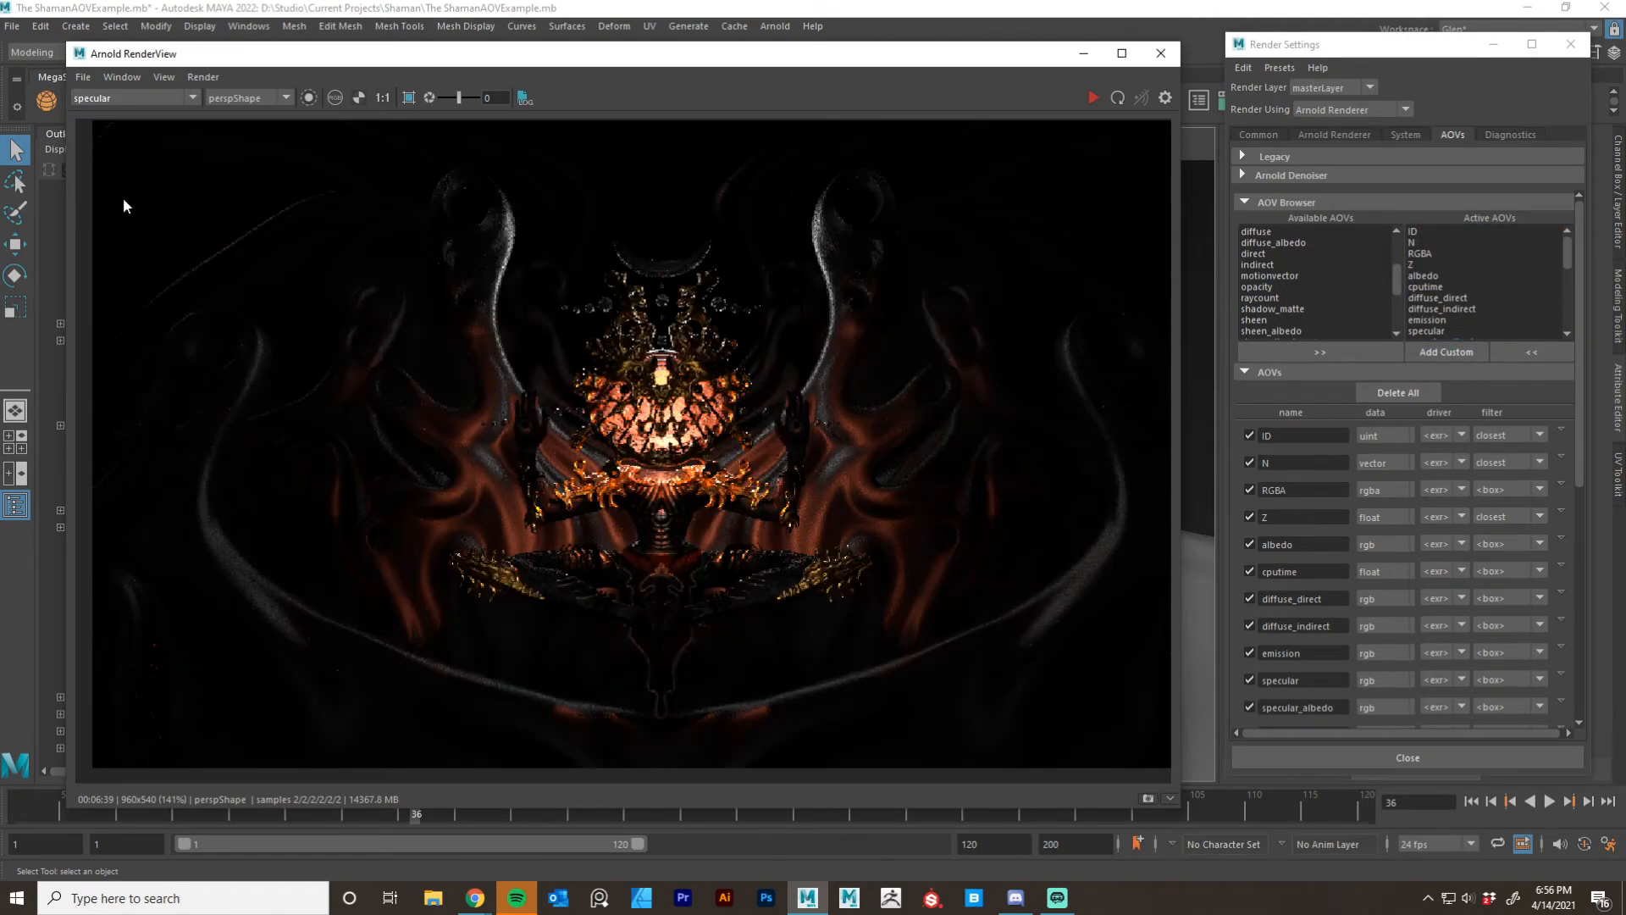
pyautogui.click(109, 99)
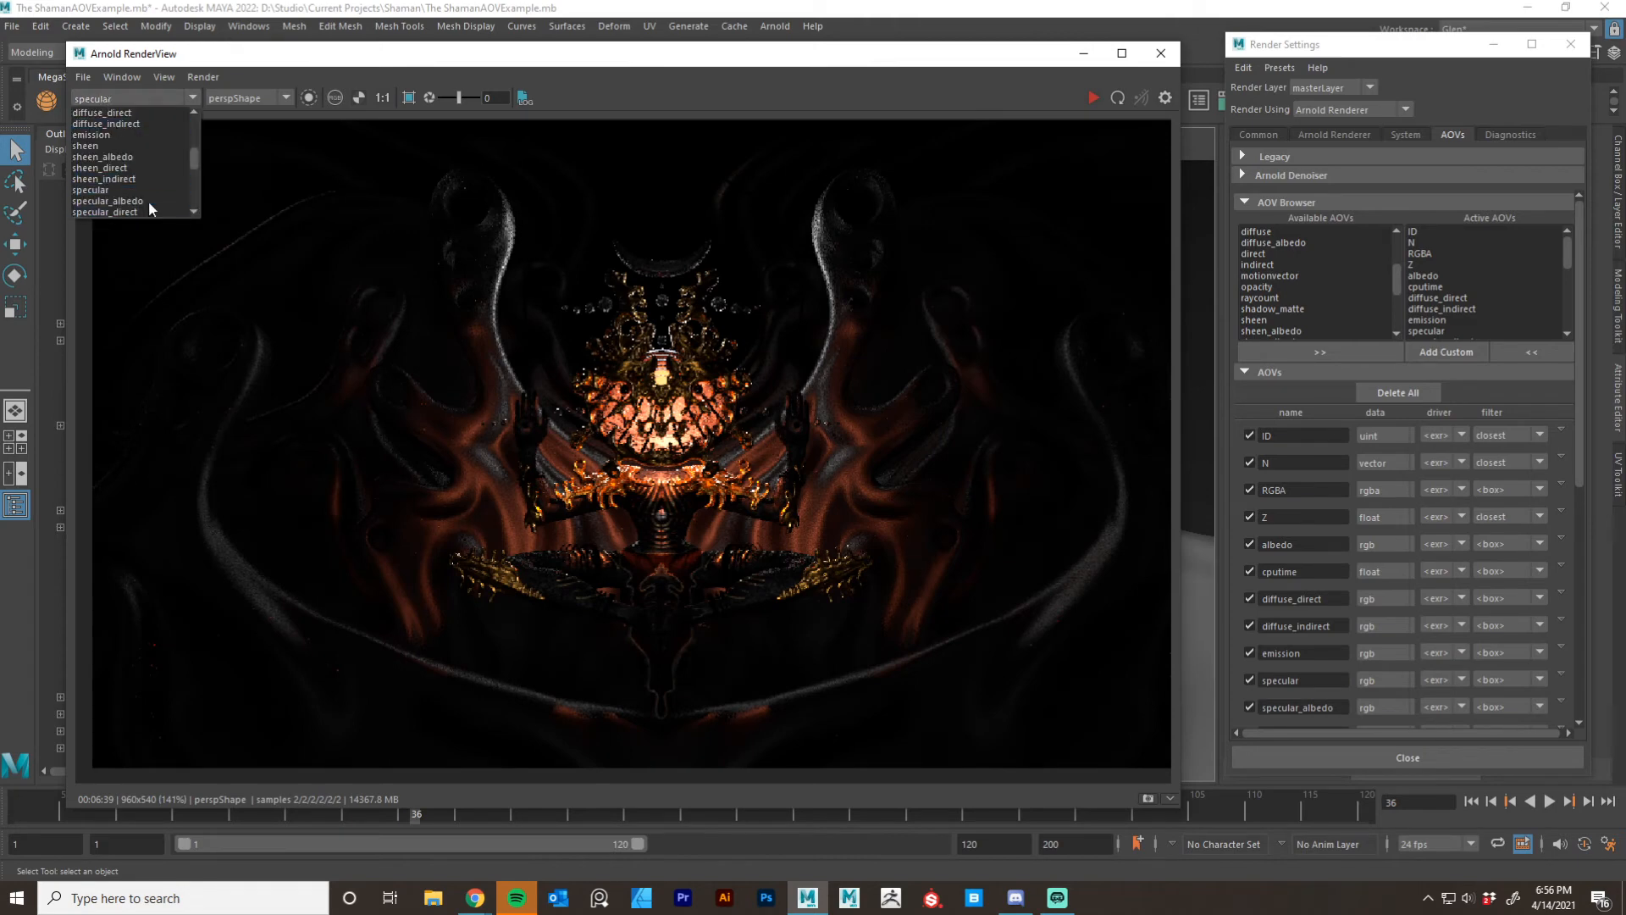
pyautogui.scroll(-2, 145, 193)
pyautogui.scroll(1, 142, 180)
pyautogui.click(129, 170)
pyautogui.click(129, 100)
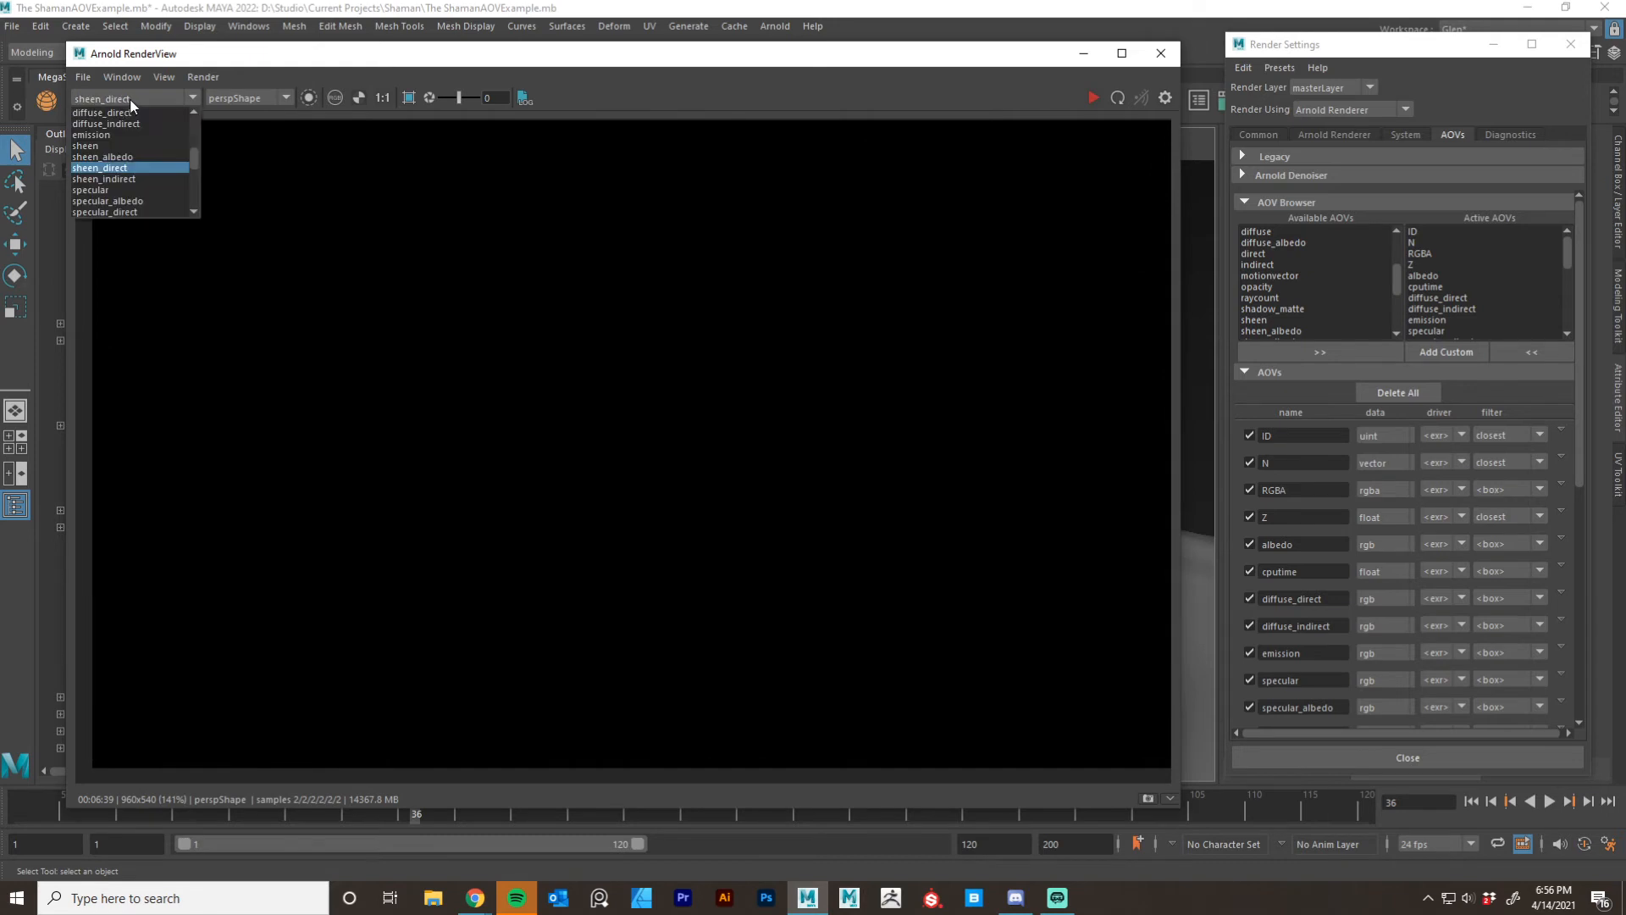
pyautogui.scroll(-1, 150, 181)
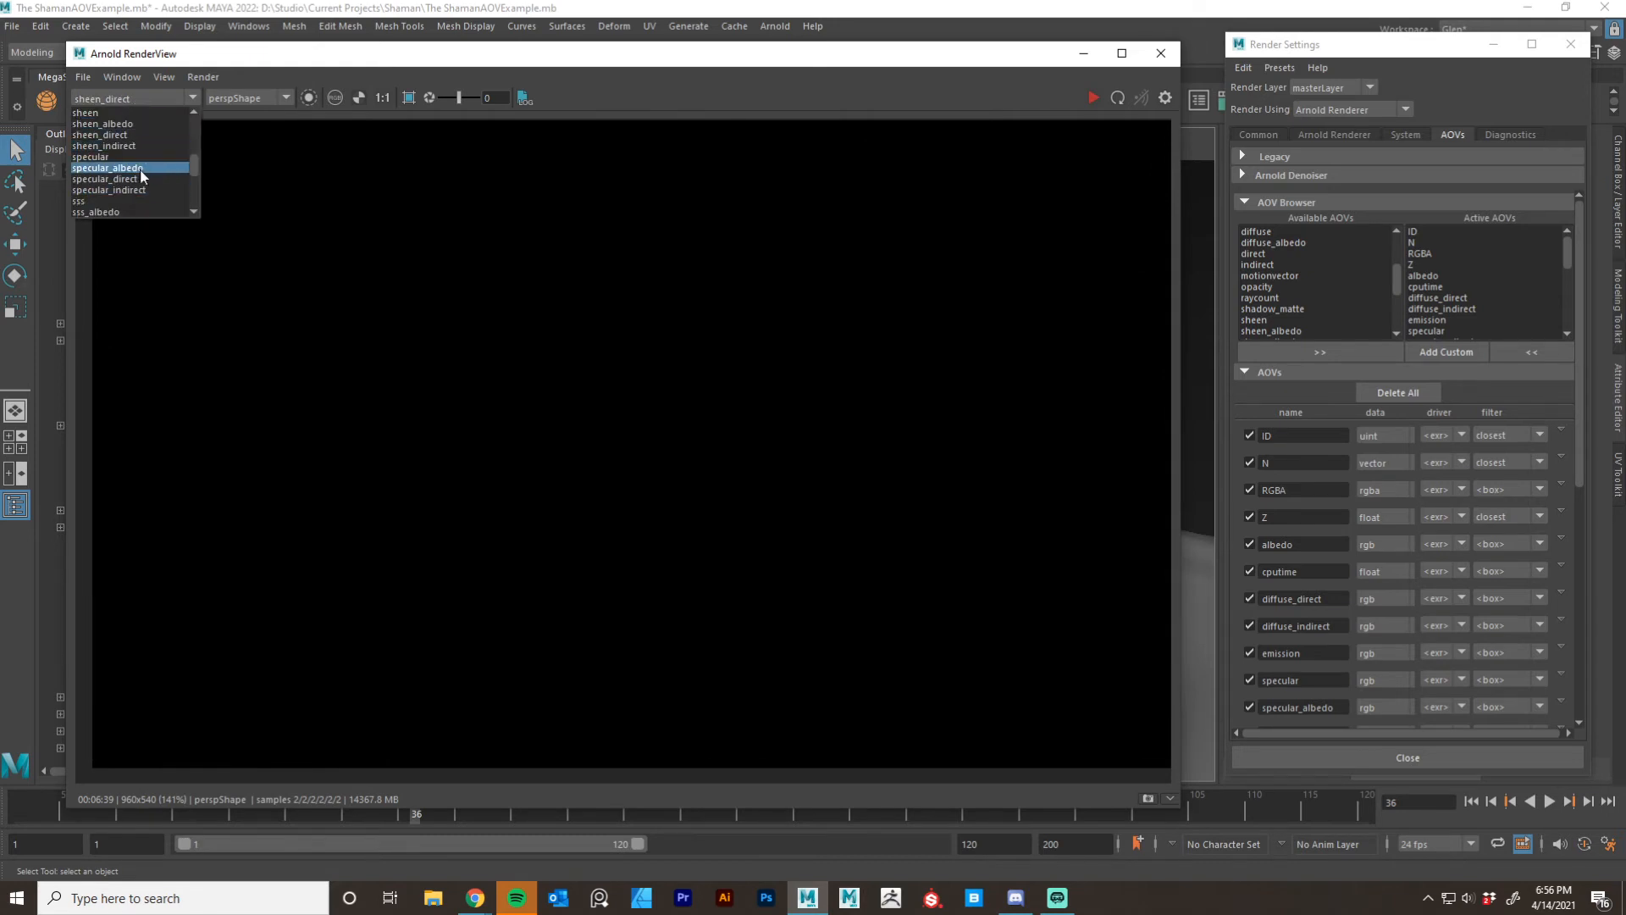
pyautogui.click(139, 177)
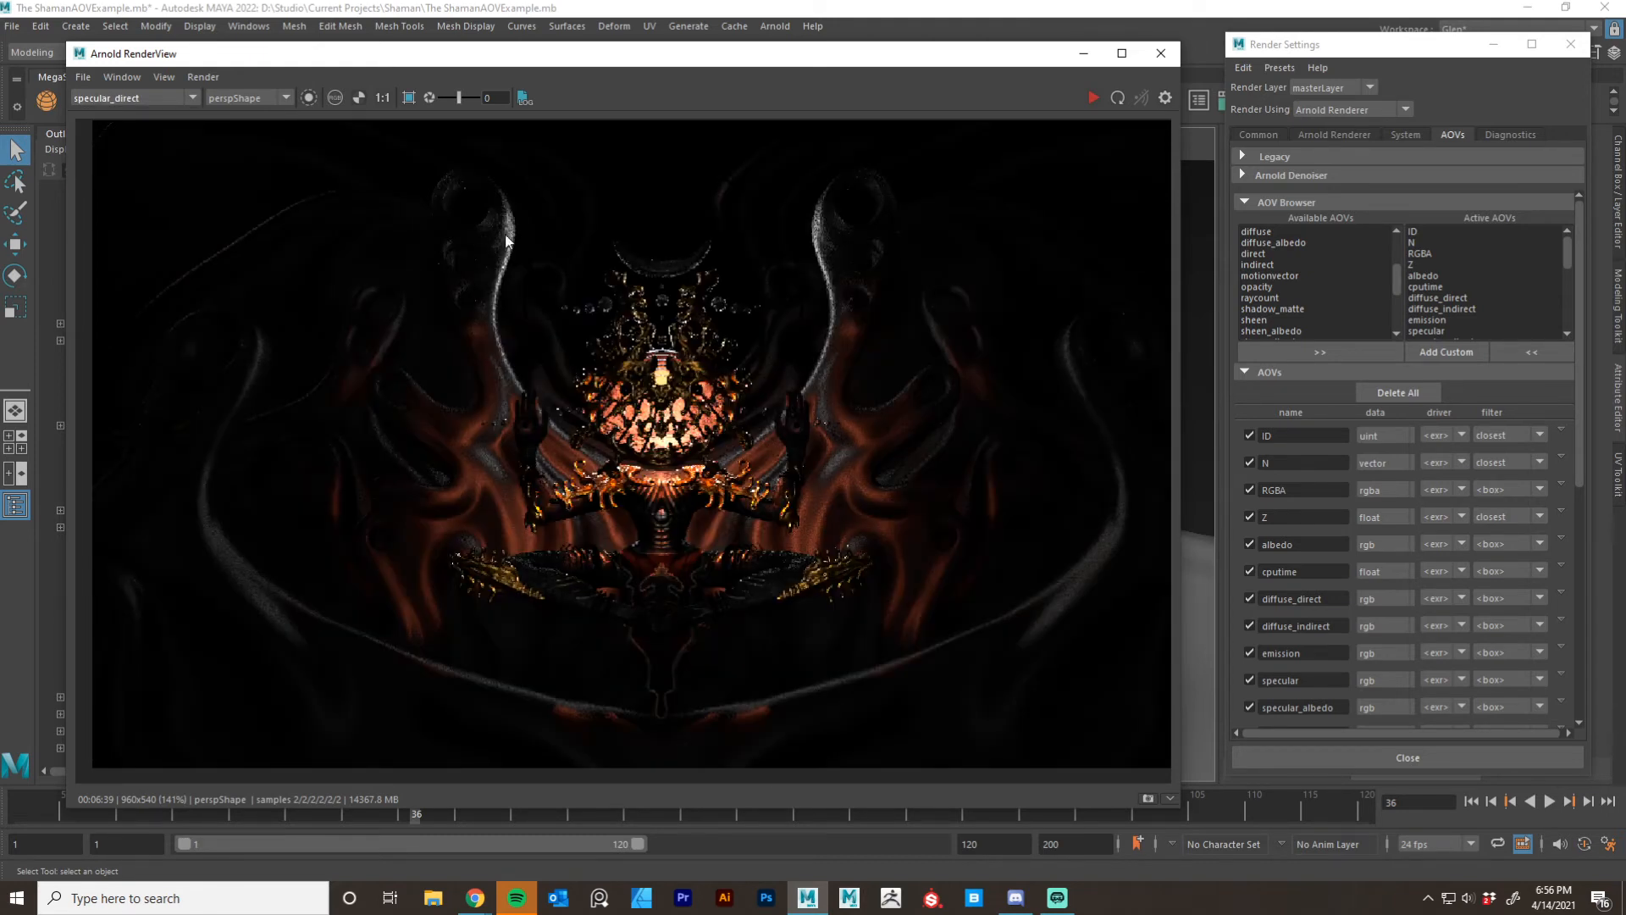
pyautogui.click(144, 97)
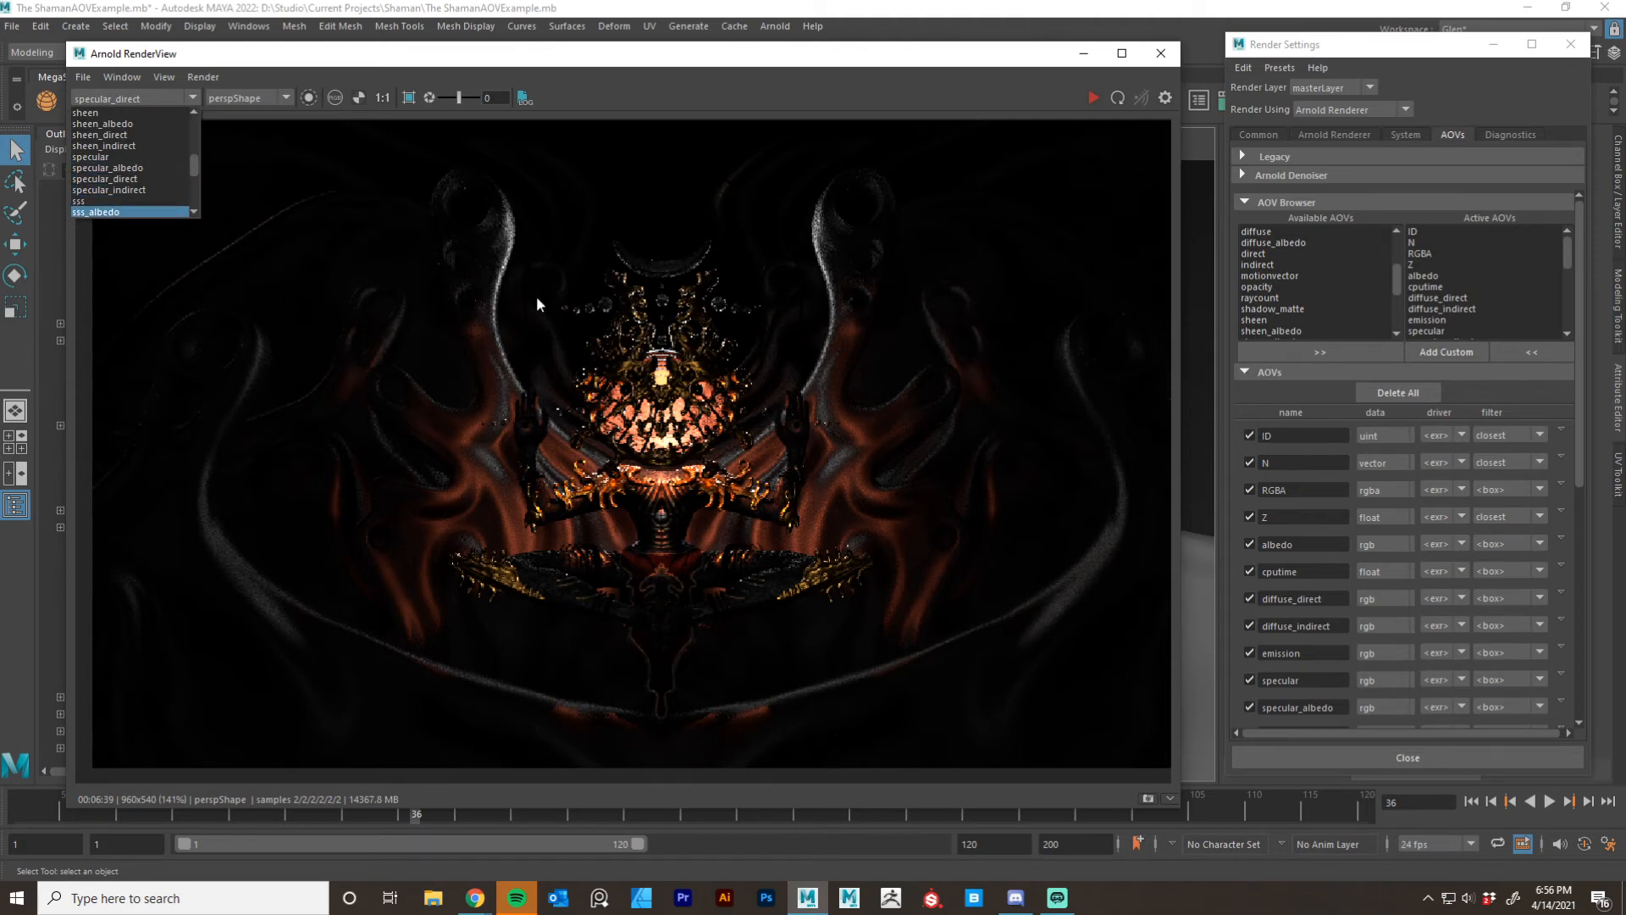
pyautogui.click(149, 190)
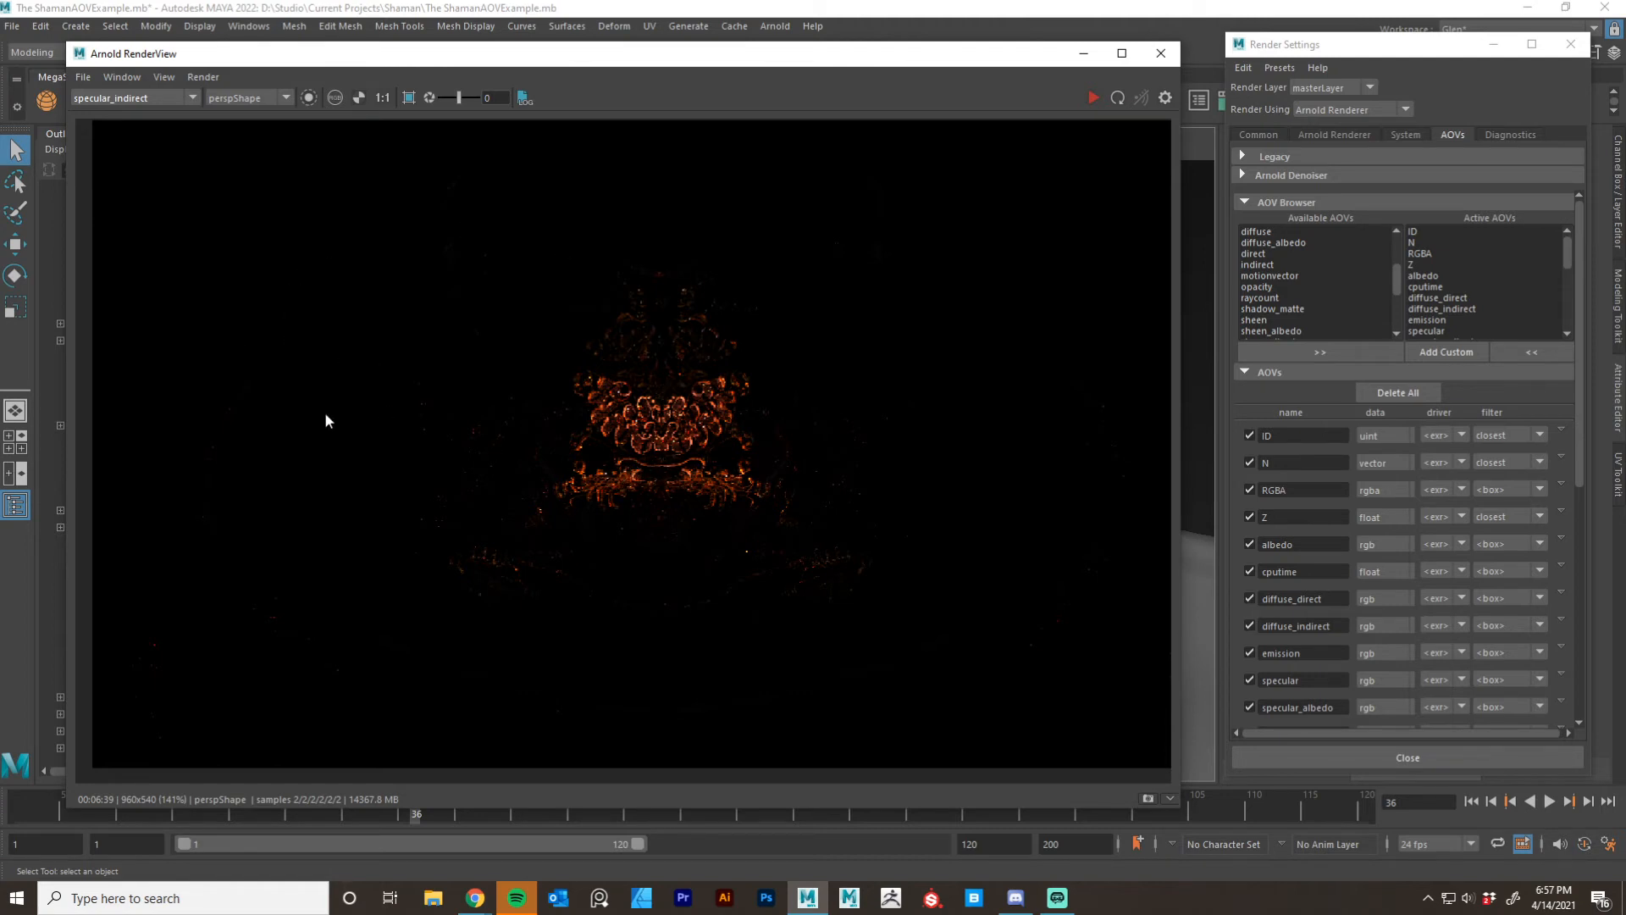
# Compare the specular pass with the specular_albedo pass and return to specular.
pyautogui.click(168, 98)
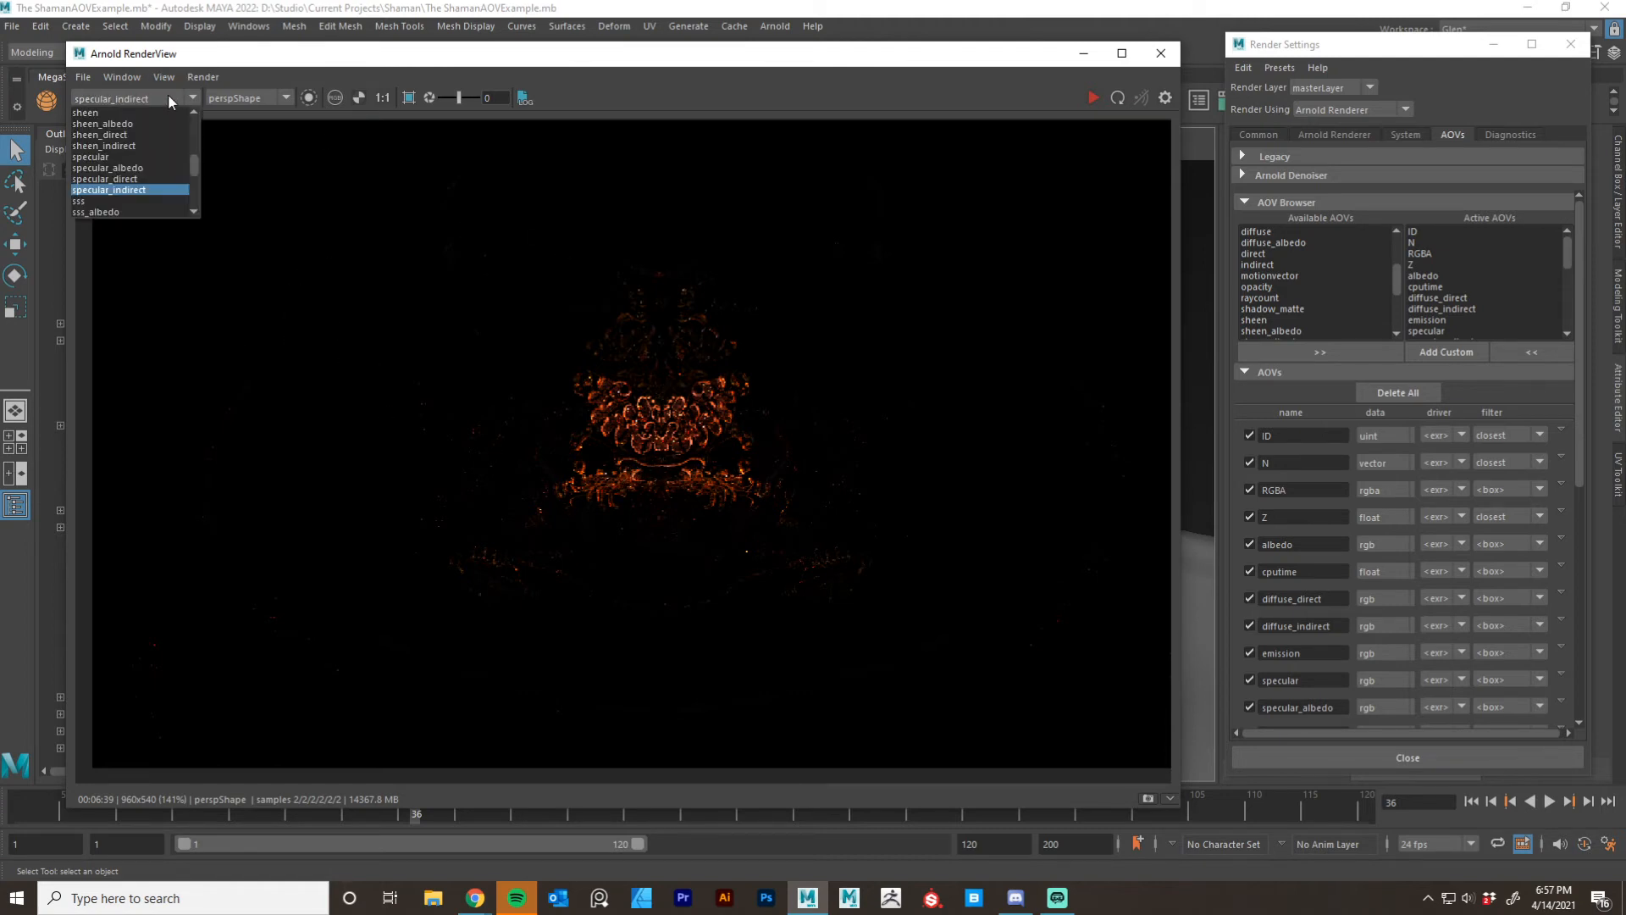
pyautogui.click(150, 156)
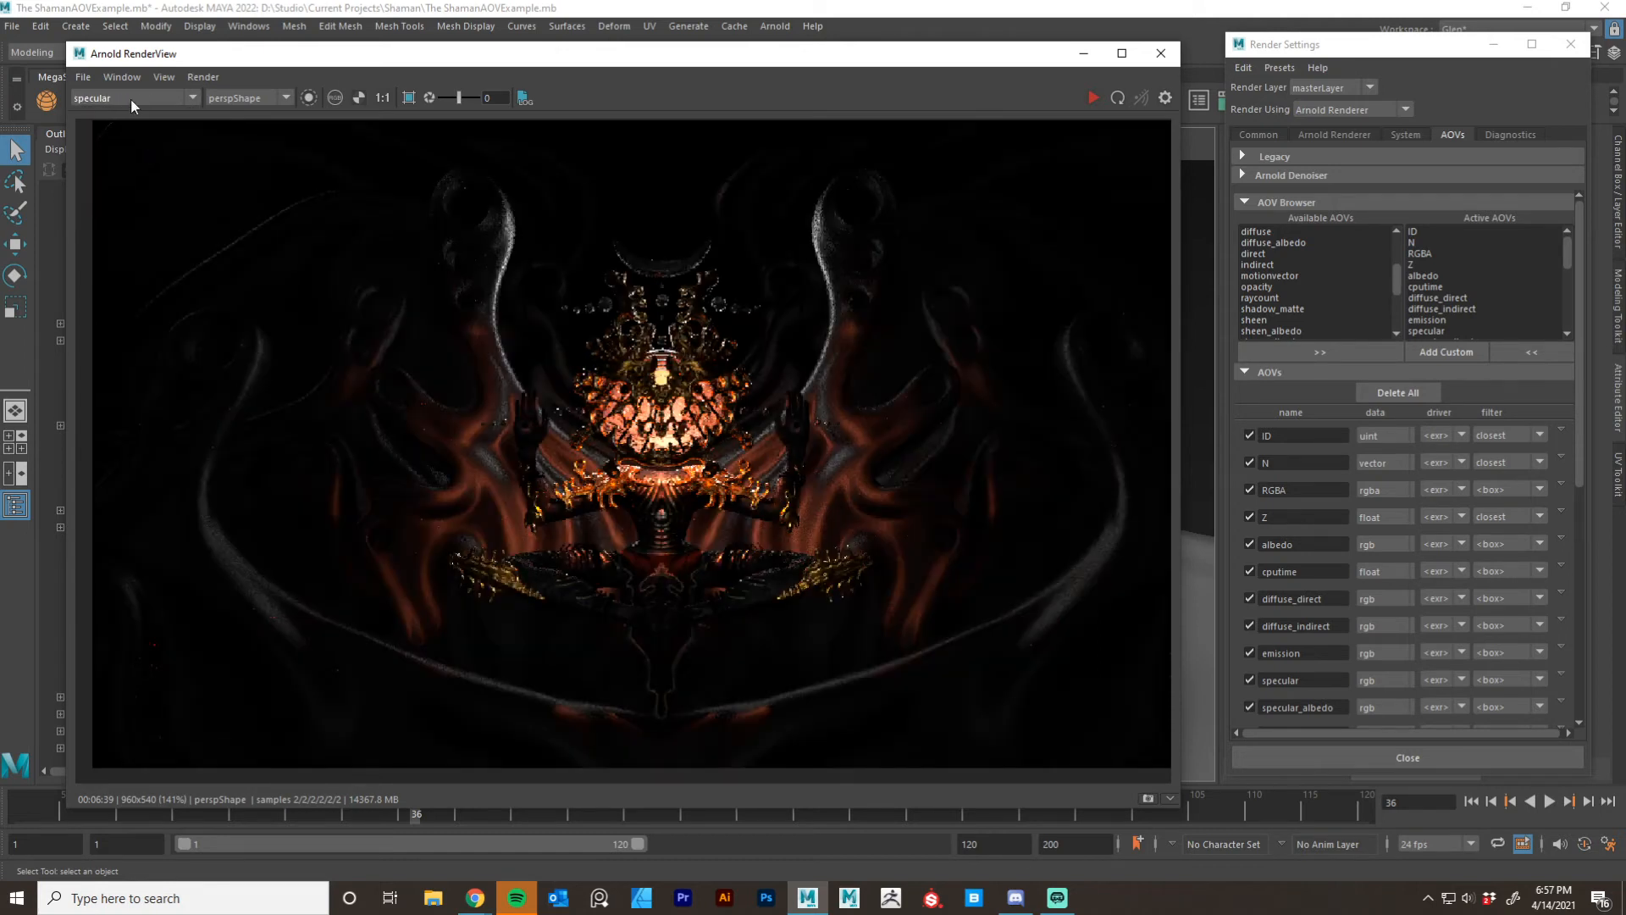
pyautogui.click(131, 99)
pyautogui.click(126, 167)
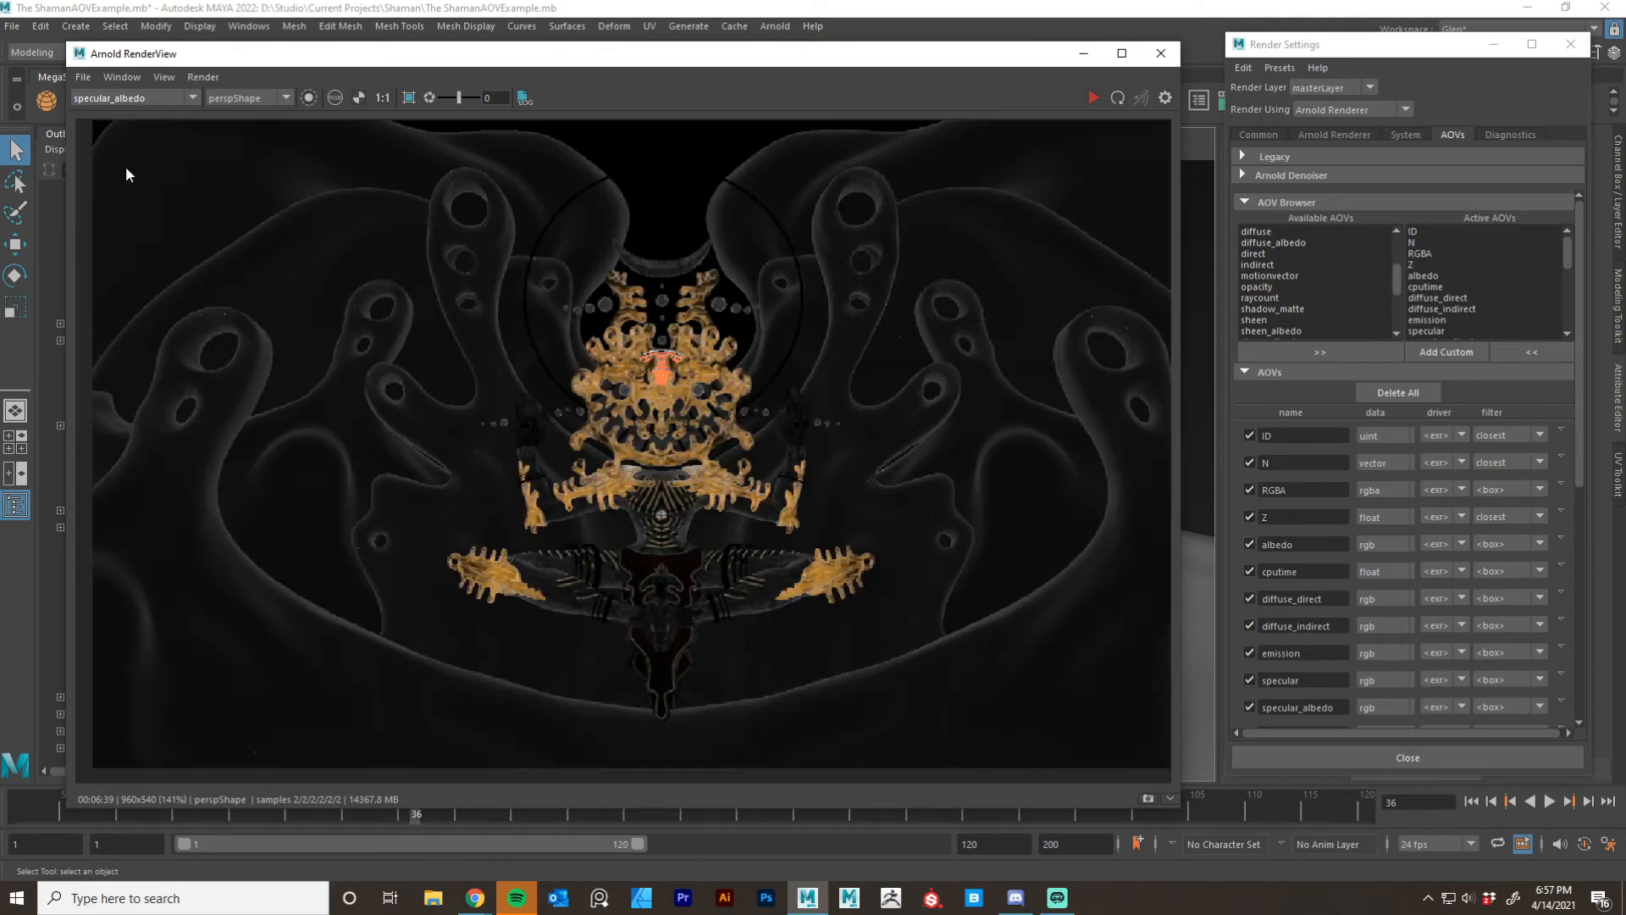
pyautogui.click(129, 99)
pyautogui.click(129, 159)
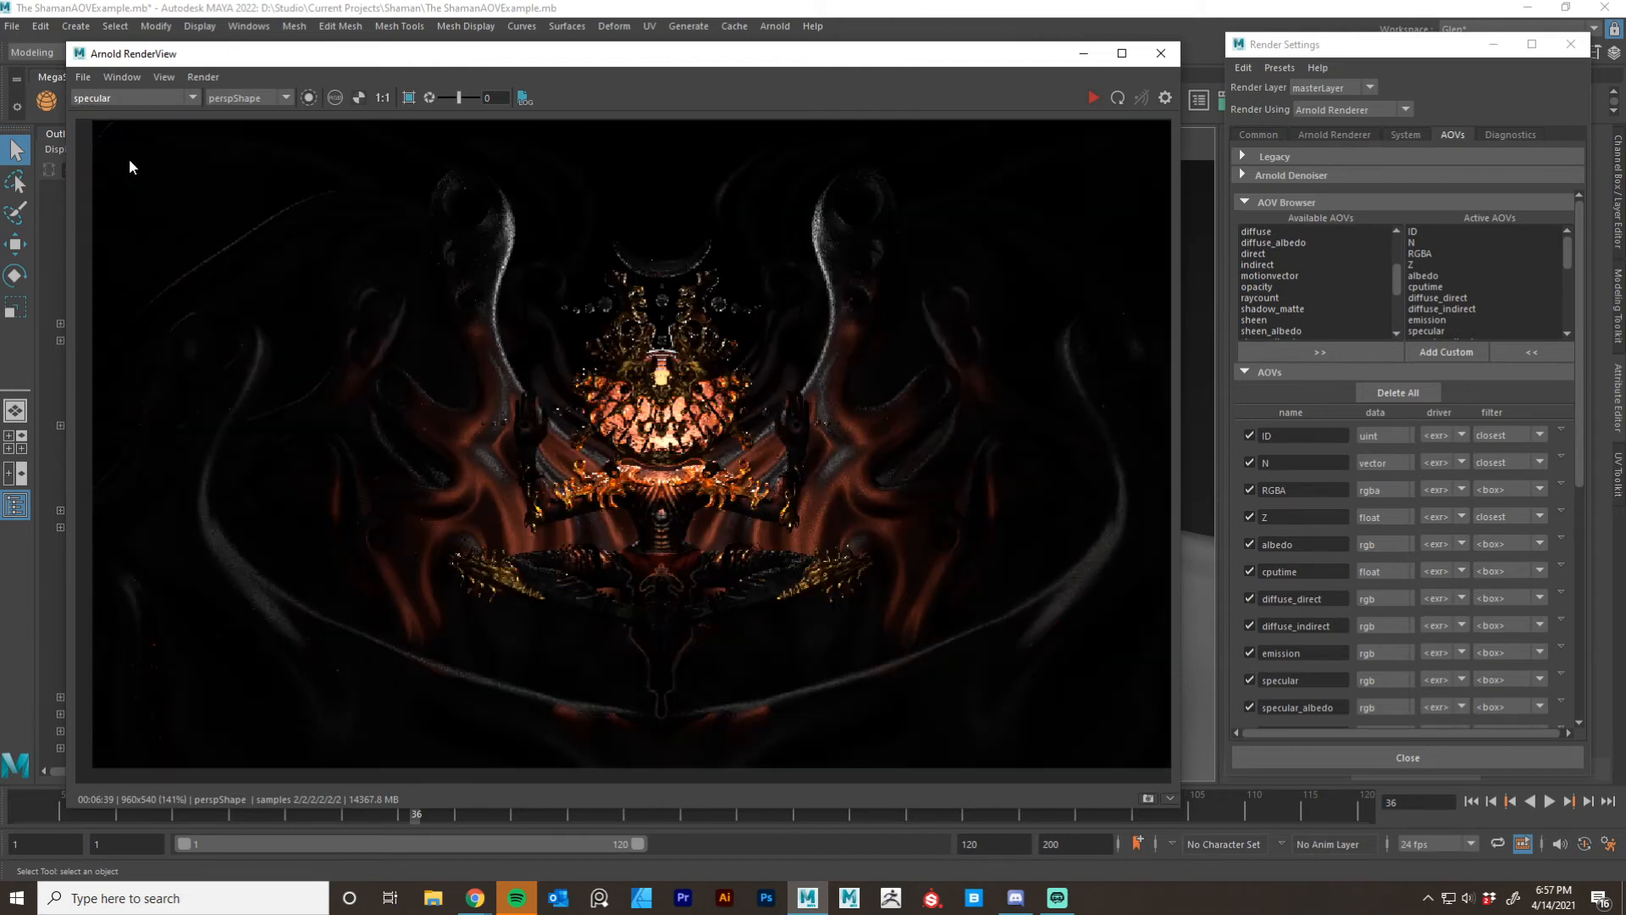
# Remove the specular and specular_albedo passes from the active AOVs.
pyautogui.scroll(-2, 1511, 287)
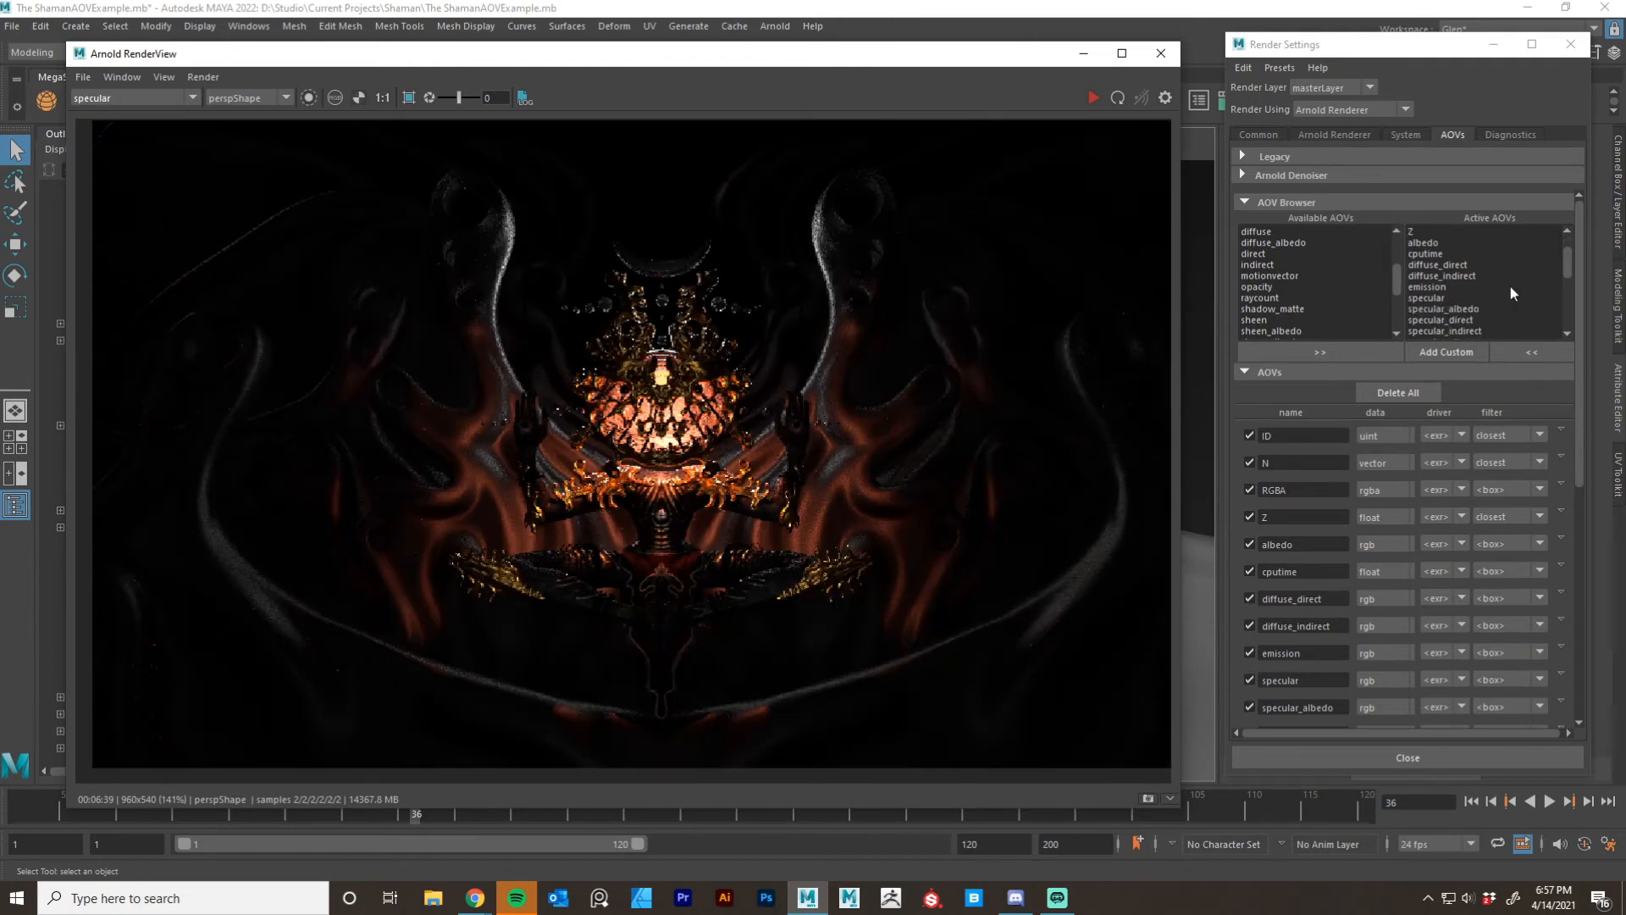
pyautogui.click(1450, 265)
pyautogui.keyDown('shift'); pyautogui.click(1448, 275); pyautogui.keyUp('shift')
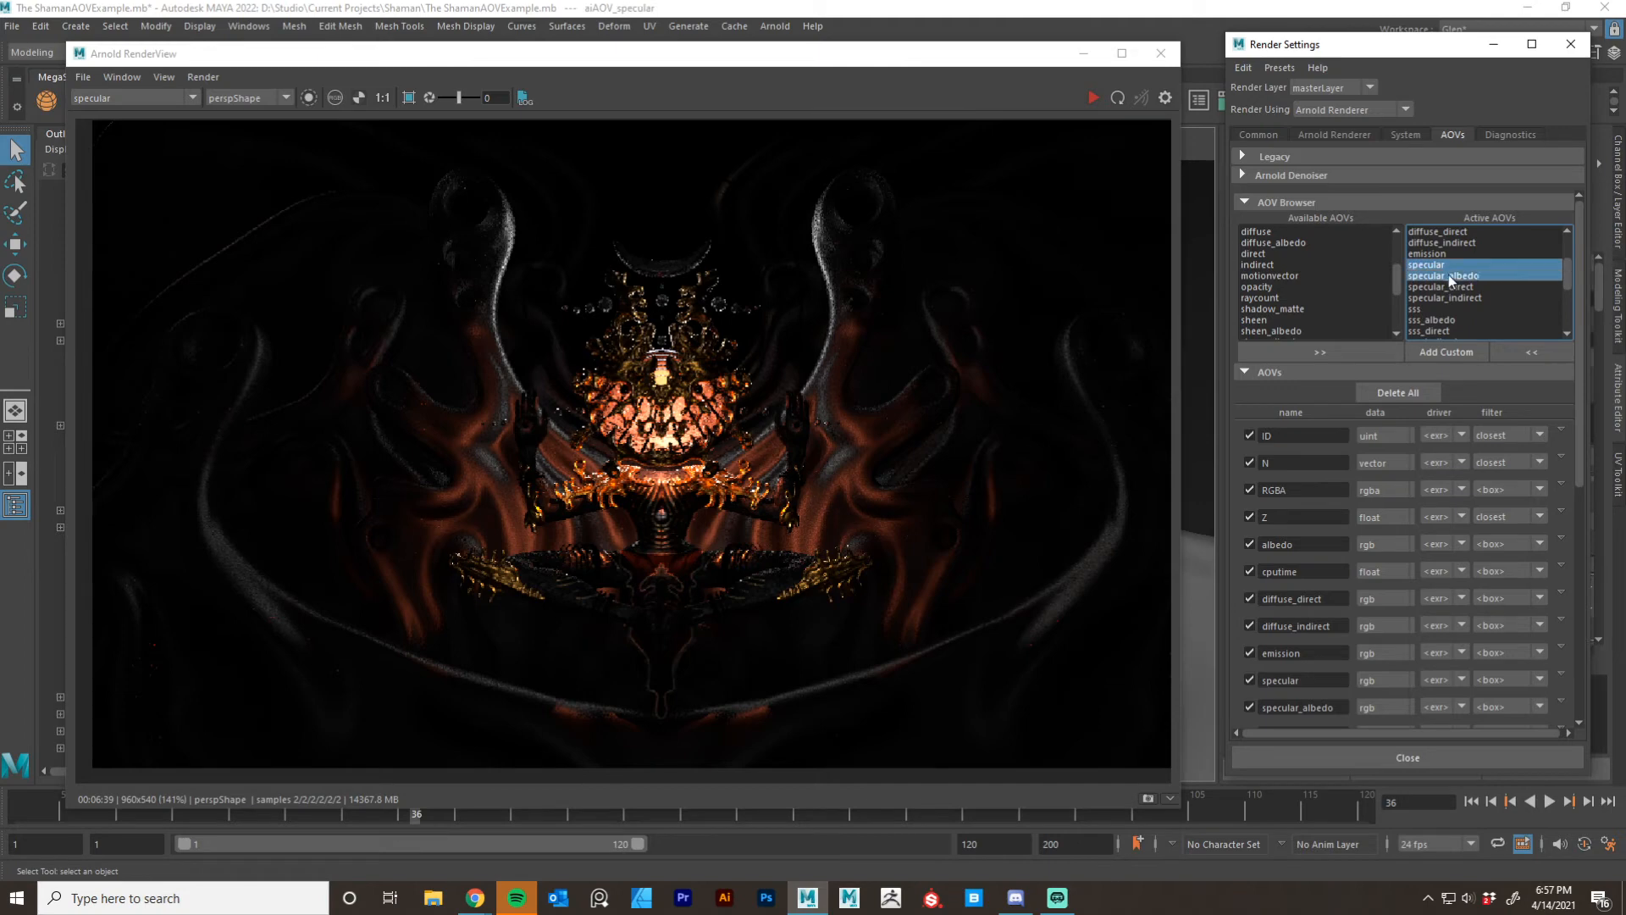
pyautogui.click(1515, 351)
# Display the sss pass in the RenderView and remove sss, sss_albedo, sss_direct and sss_indirect from the active AOVs.
pyautogui.click(150, 97)
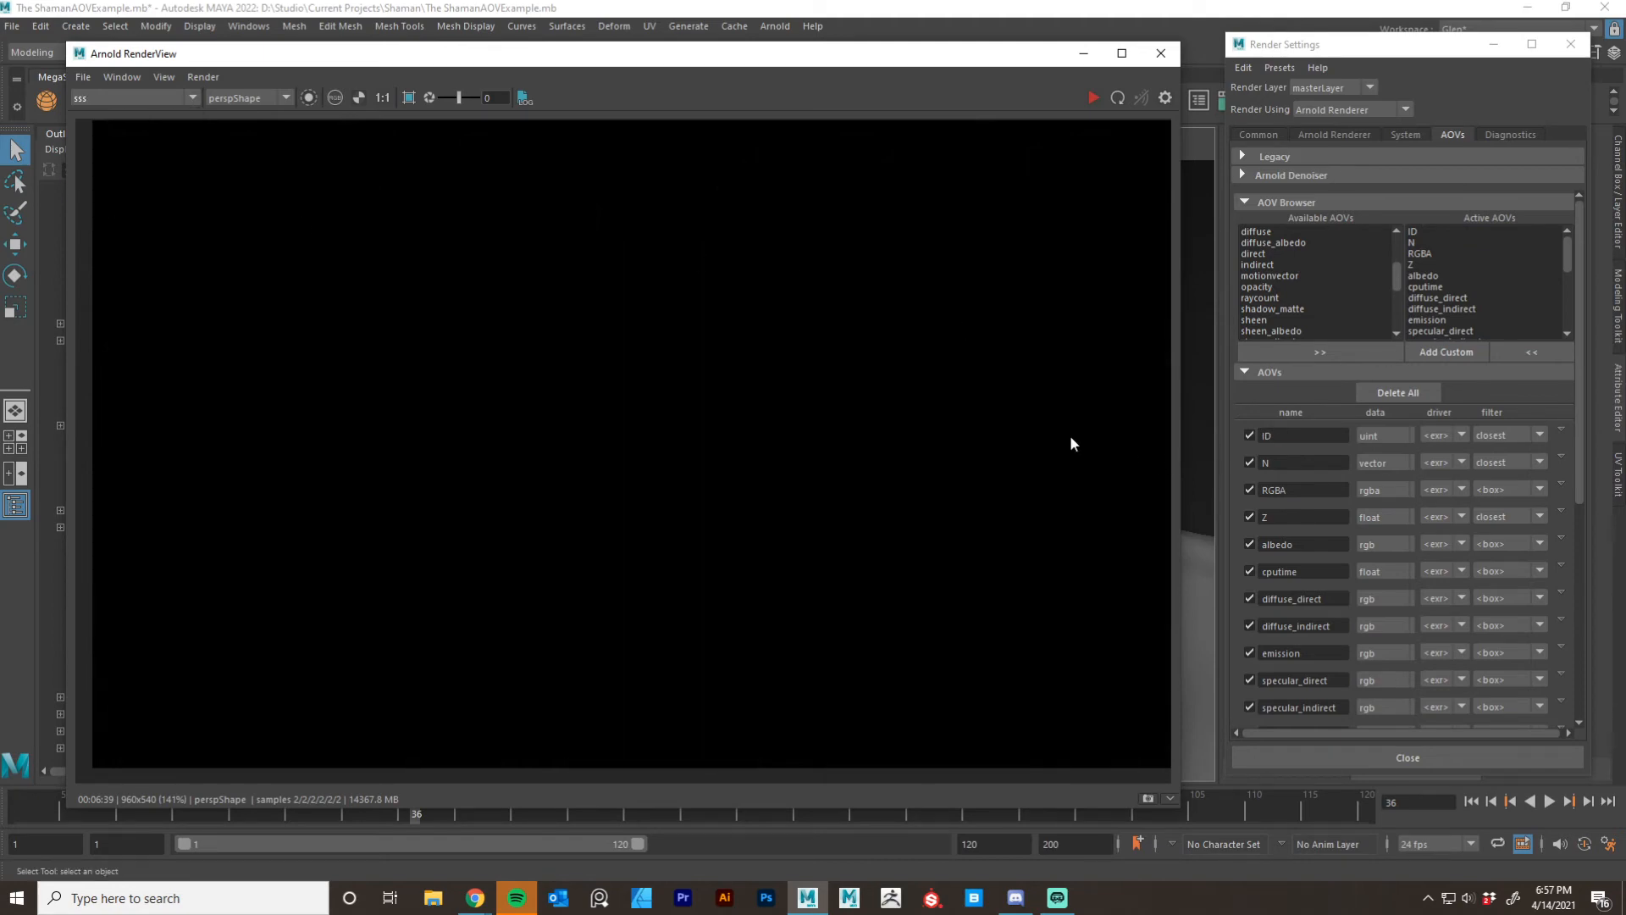
pyautogui.scroll(-2, 1507, 280)
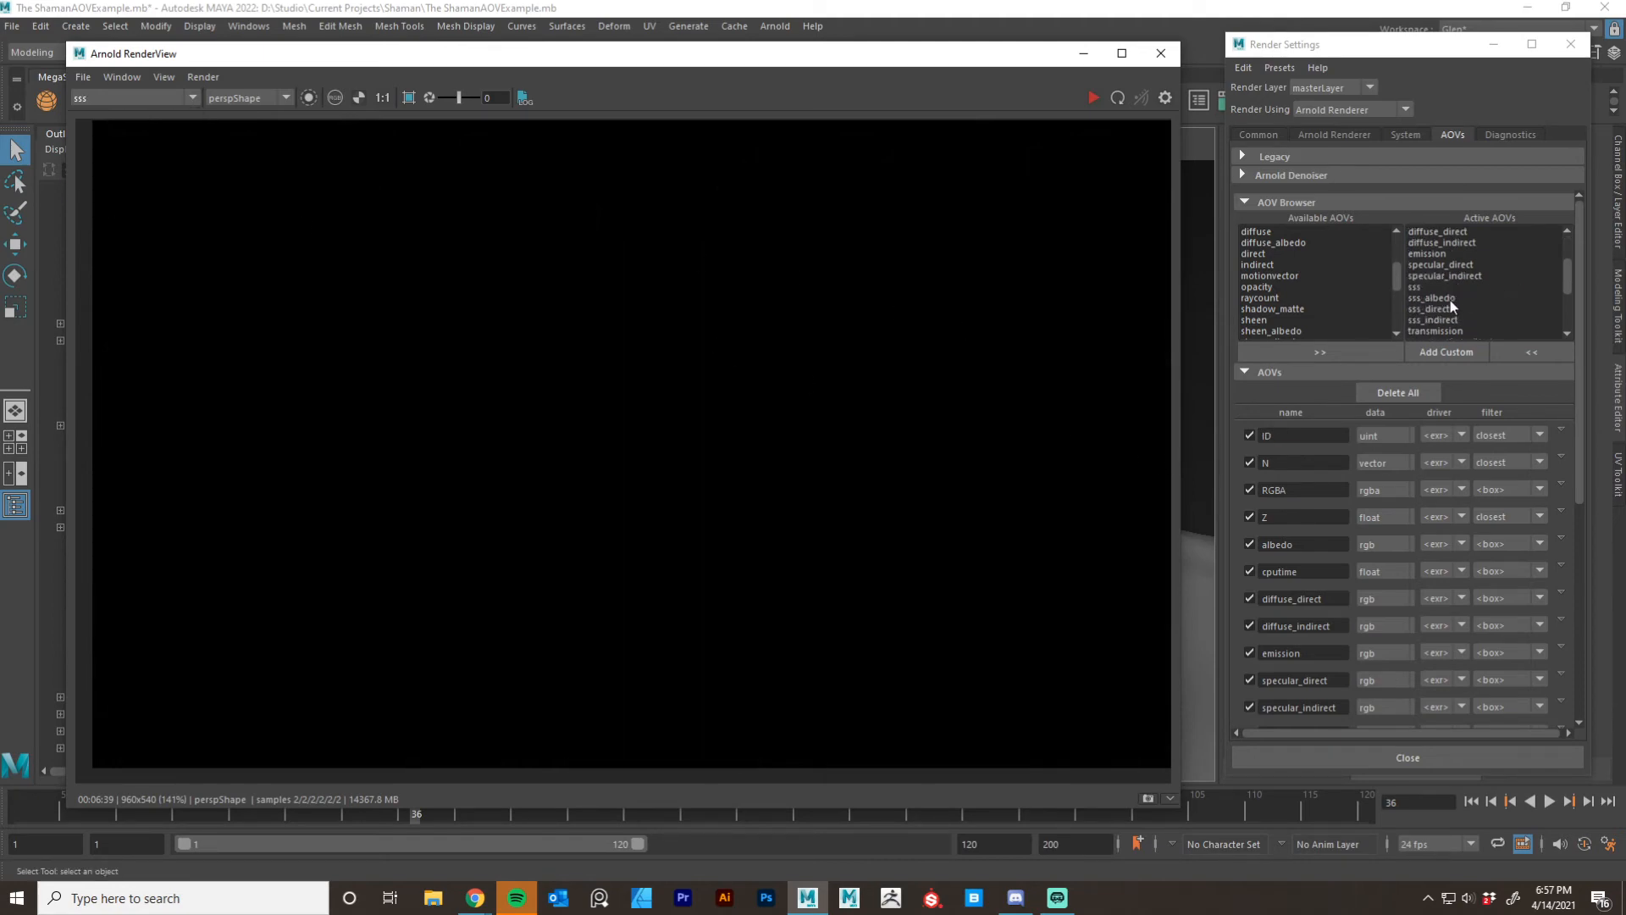
pyautogui.click(1430, 287)
pyautogui.keyDown('shift'); pyautogui.click(1440, 320); pyautogui.keyUp('shift')
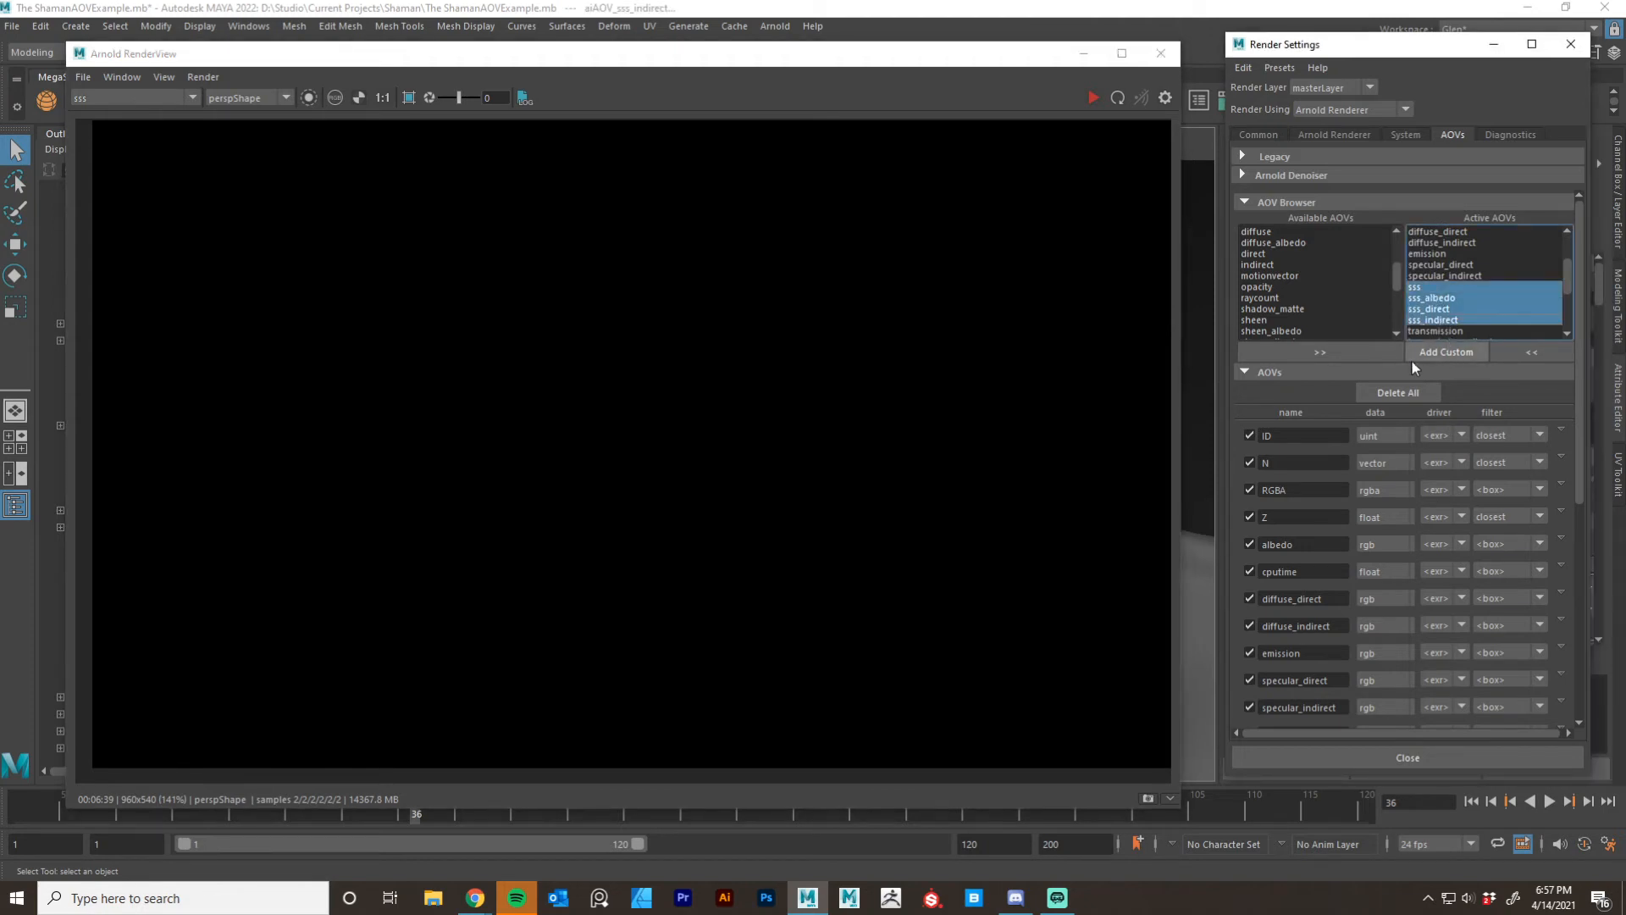
pyautogui.click(1531, 352)
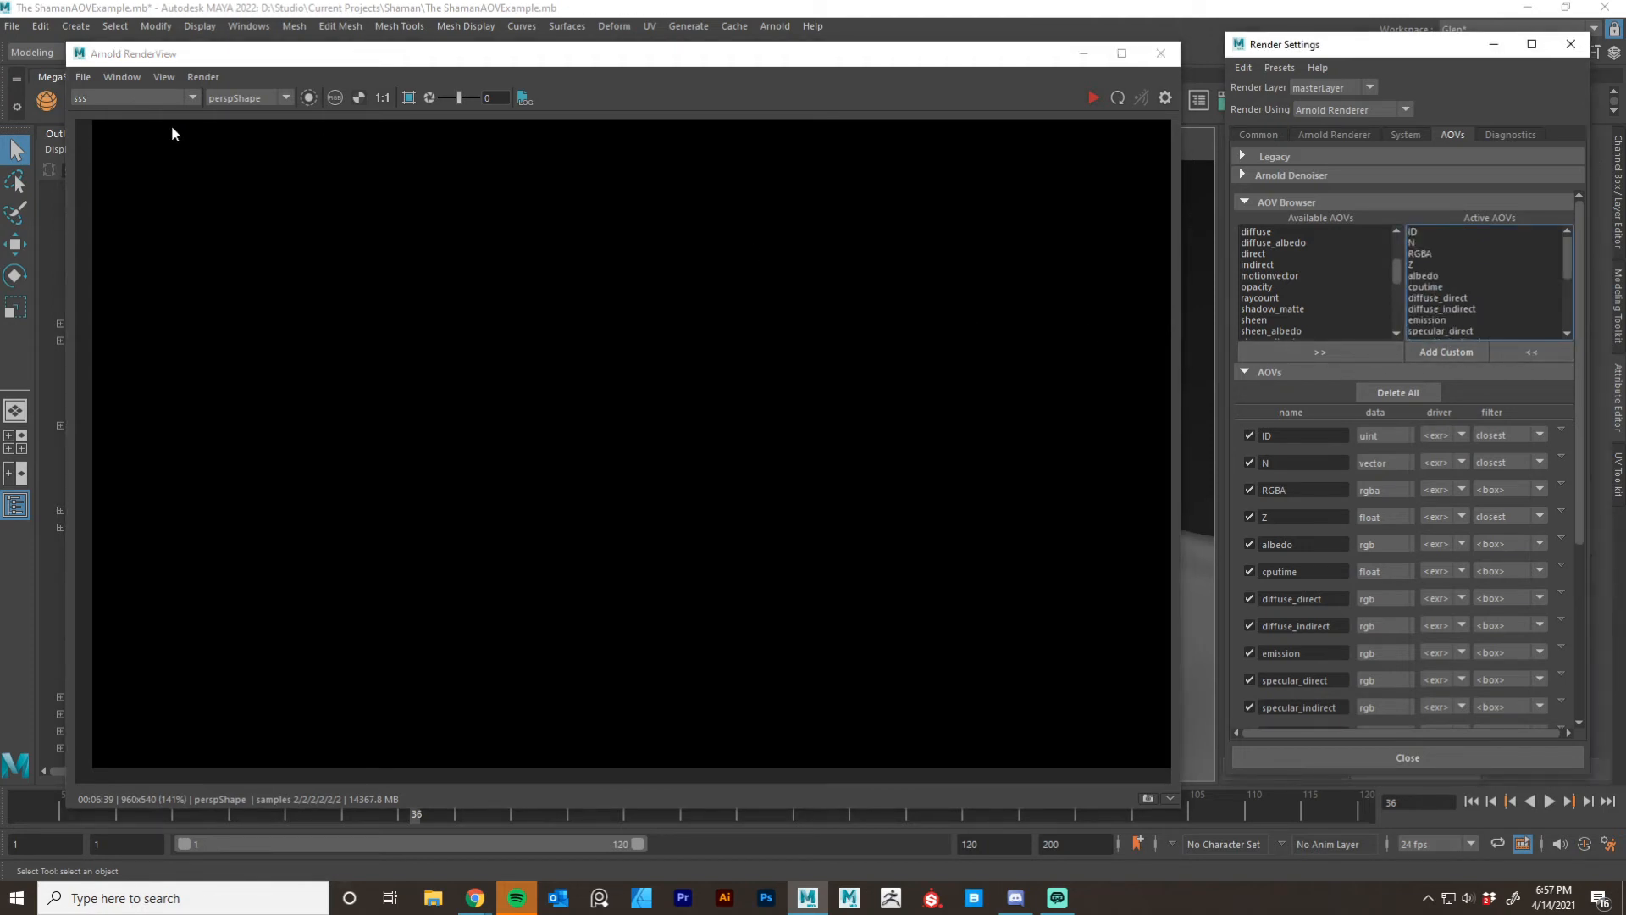
# Display the transmission pass and remove transmission, transmission_albedo, transmission_direct and transmission_indirect from the active AOVs.
pyautogui.click(133, 100)
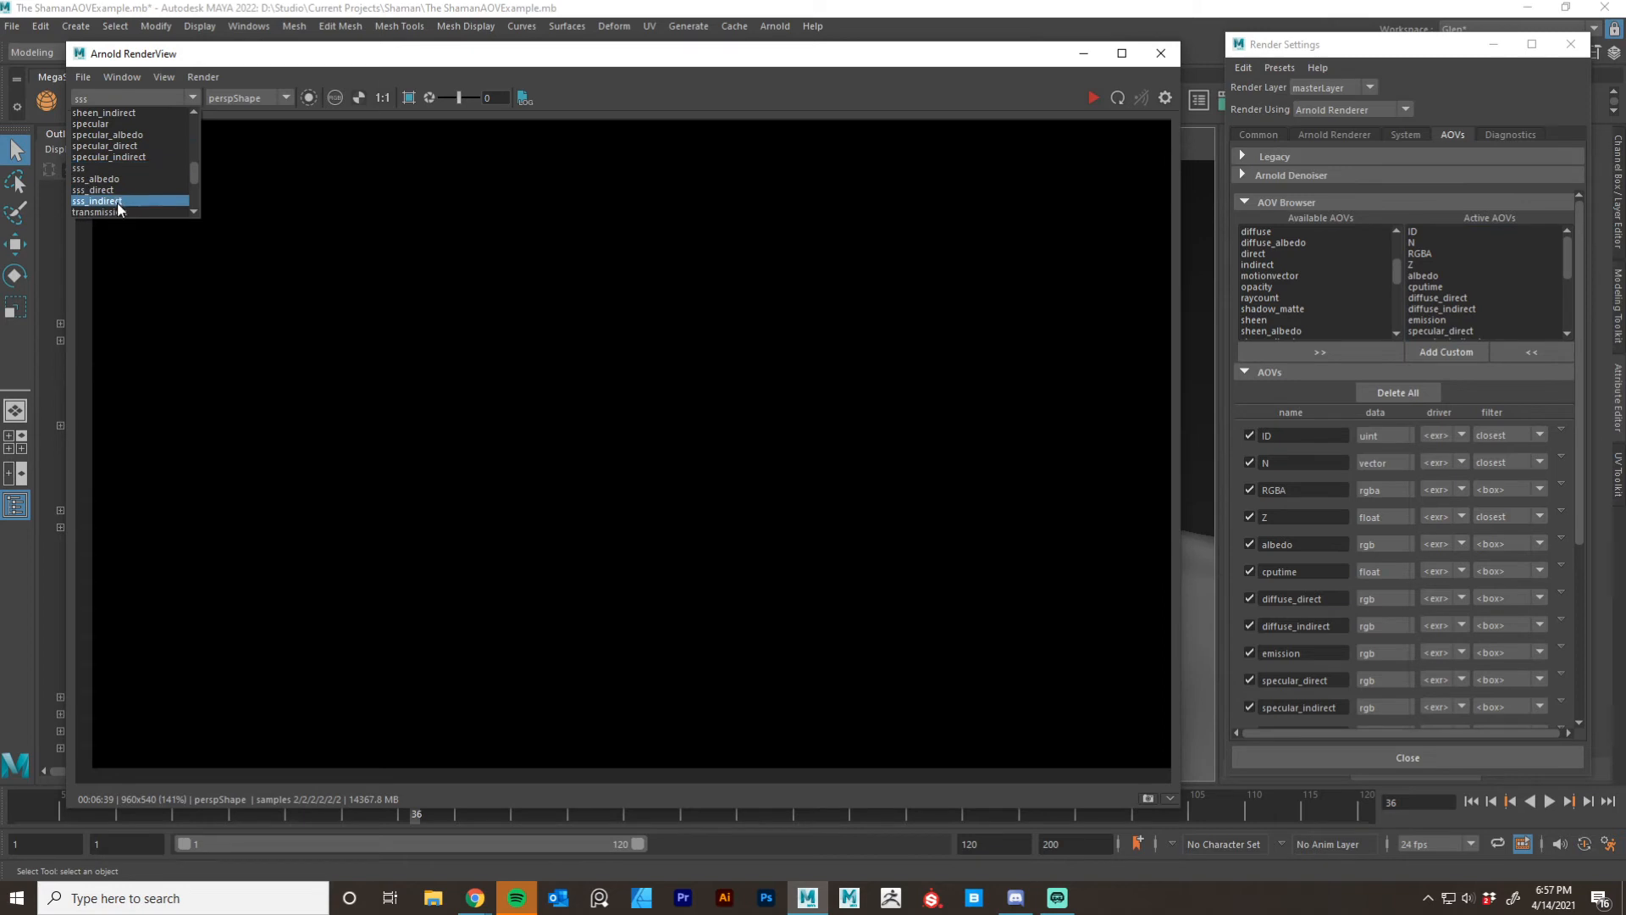
pyautogui.click(118, 179)
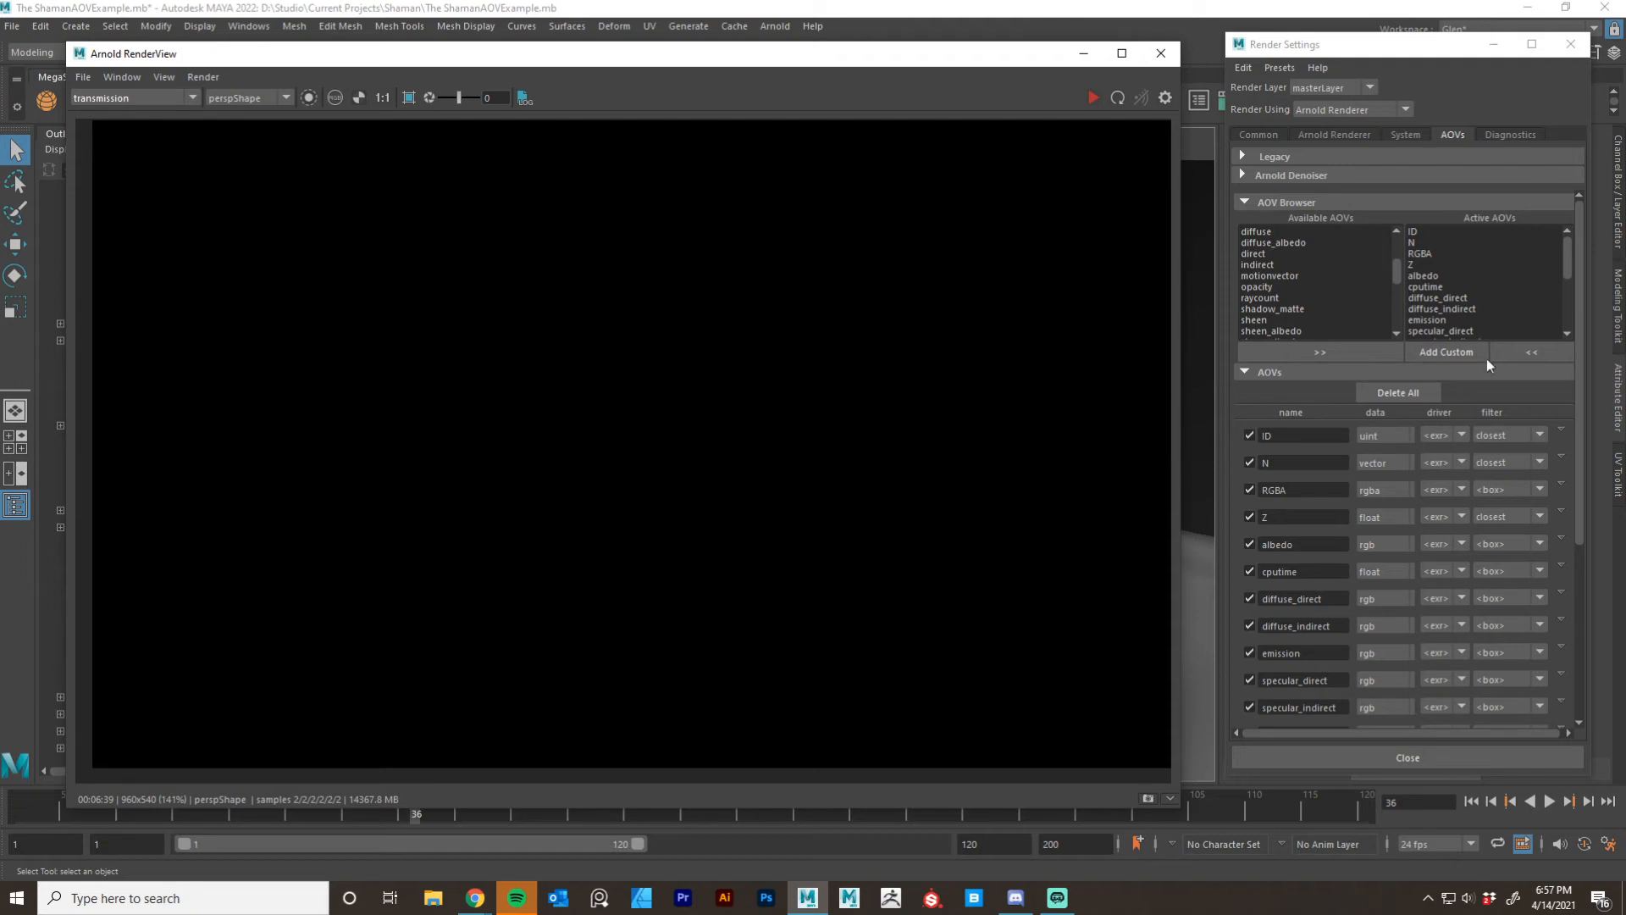
pyautogui.moveTo(1565, 261); pyautogui.dragTo(1567, 287)
pyautogui.click(1448, 276)
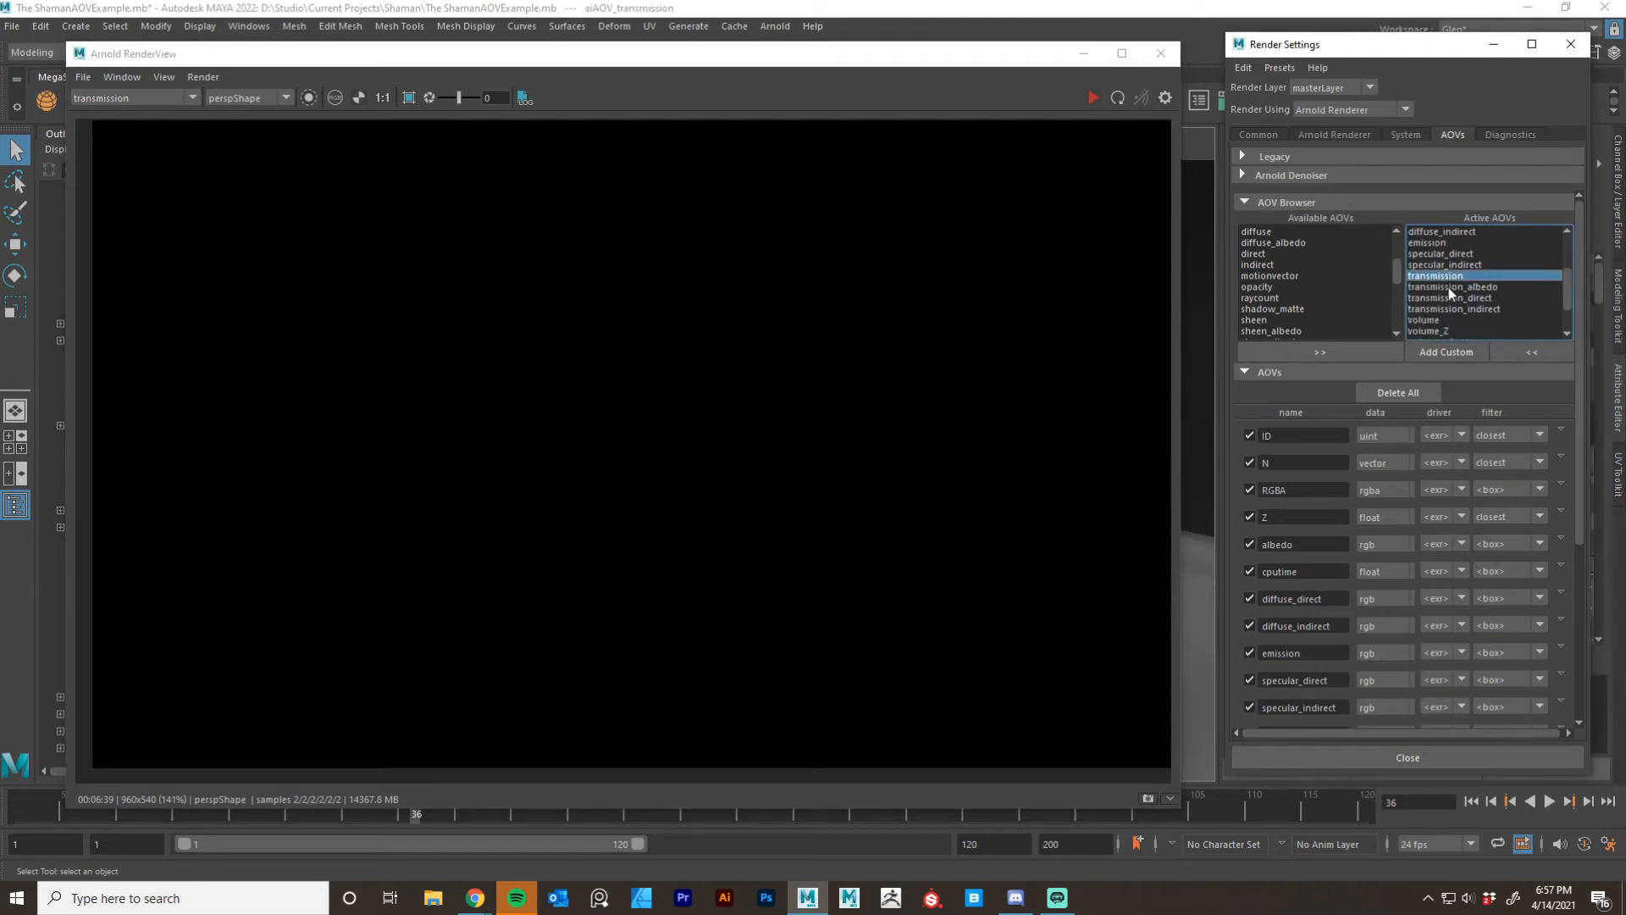
pyautogui.keyDown('shift'); pyautogui.click(1456, 308); pyautogui.keyUp('shift')
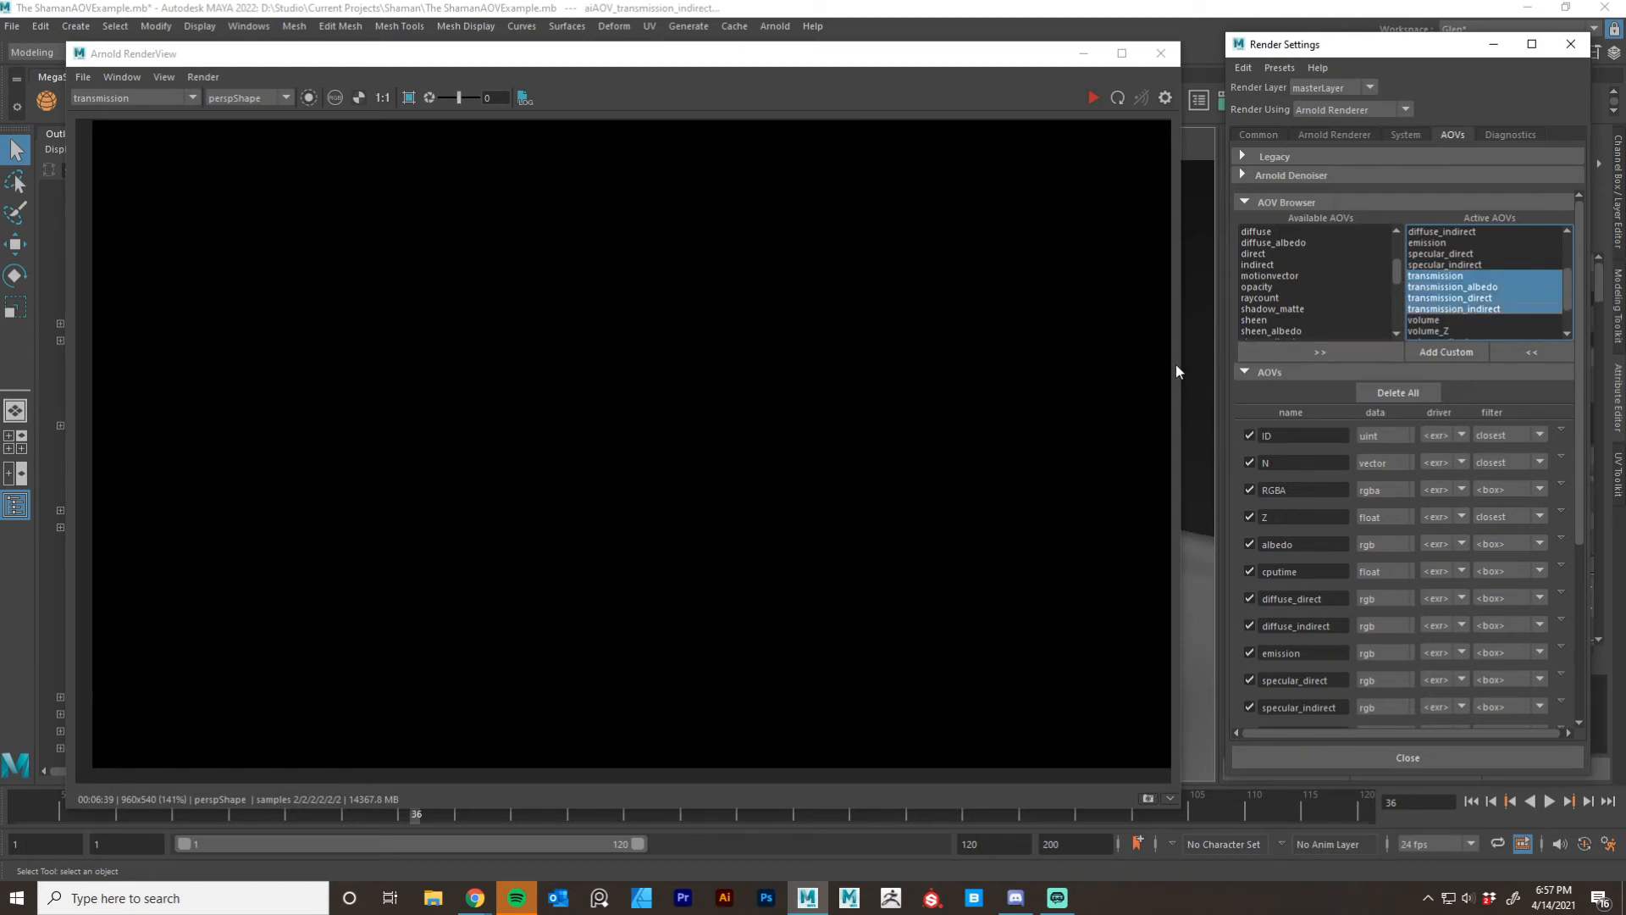
pyautogui.click(1526, 353)
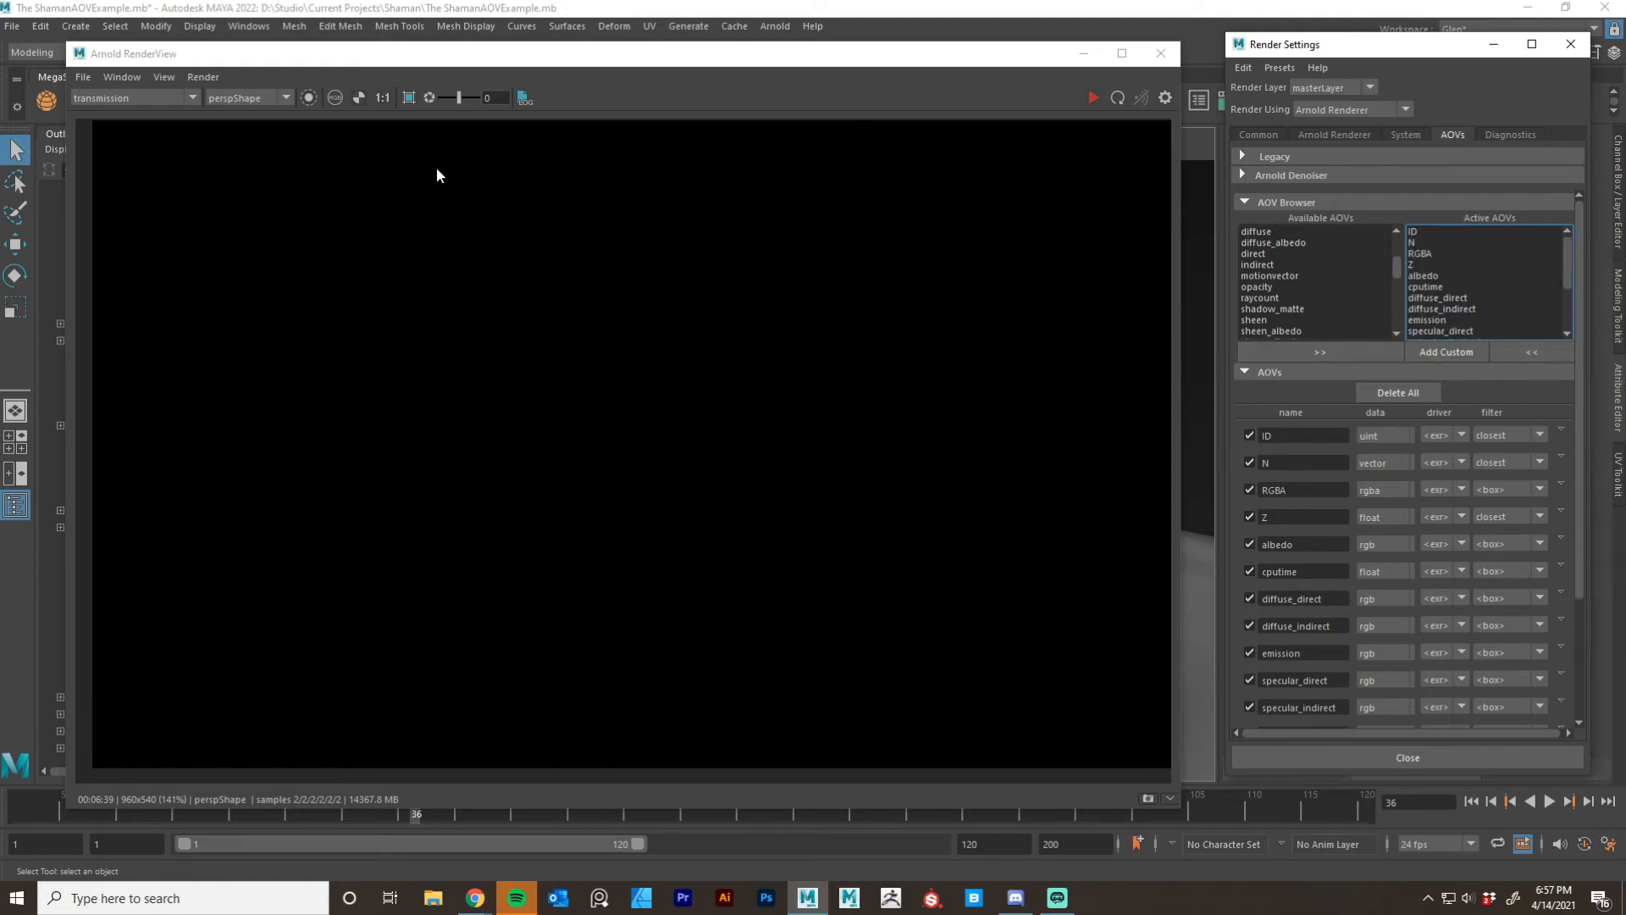
# Display the volume, volume_Z and volume_albedo passes one after another in the RenderView.
pyautogui.click(131, 98)
pyautogui.scroll(-5, 131, 153)
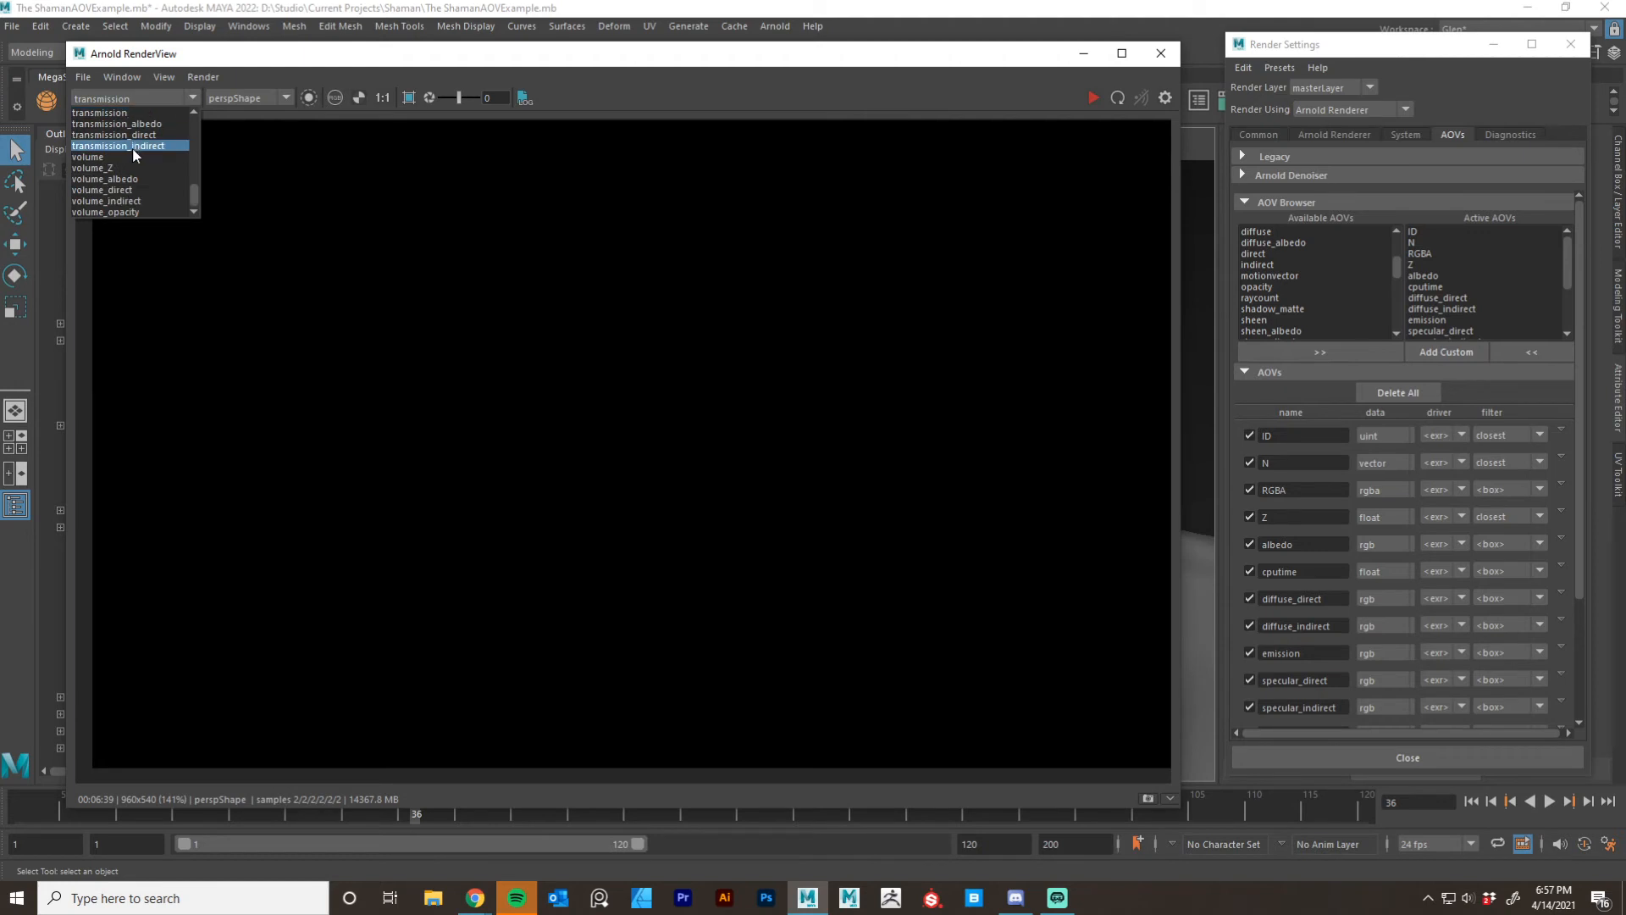
pyautogui.click(130, 157)
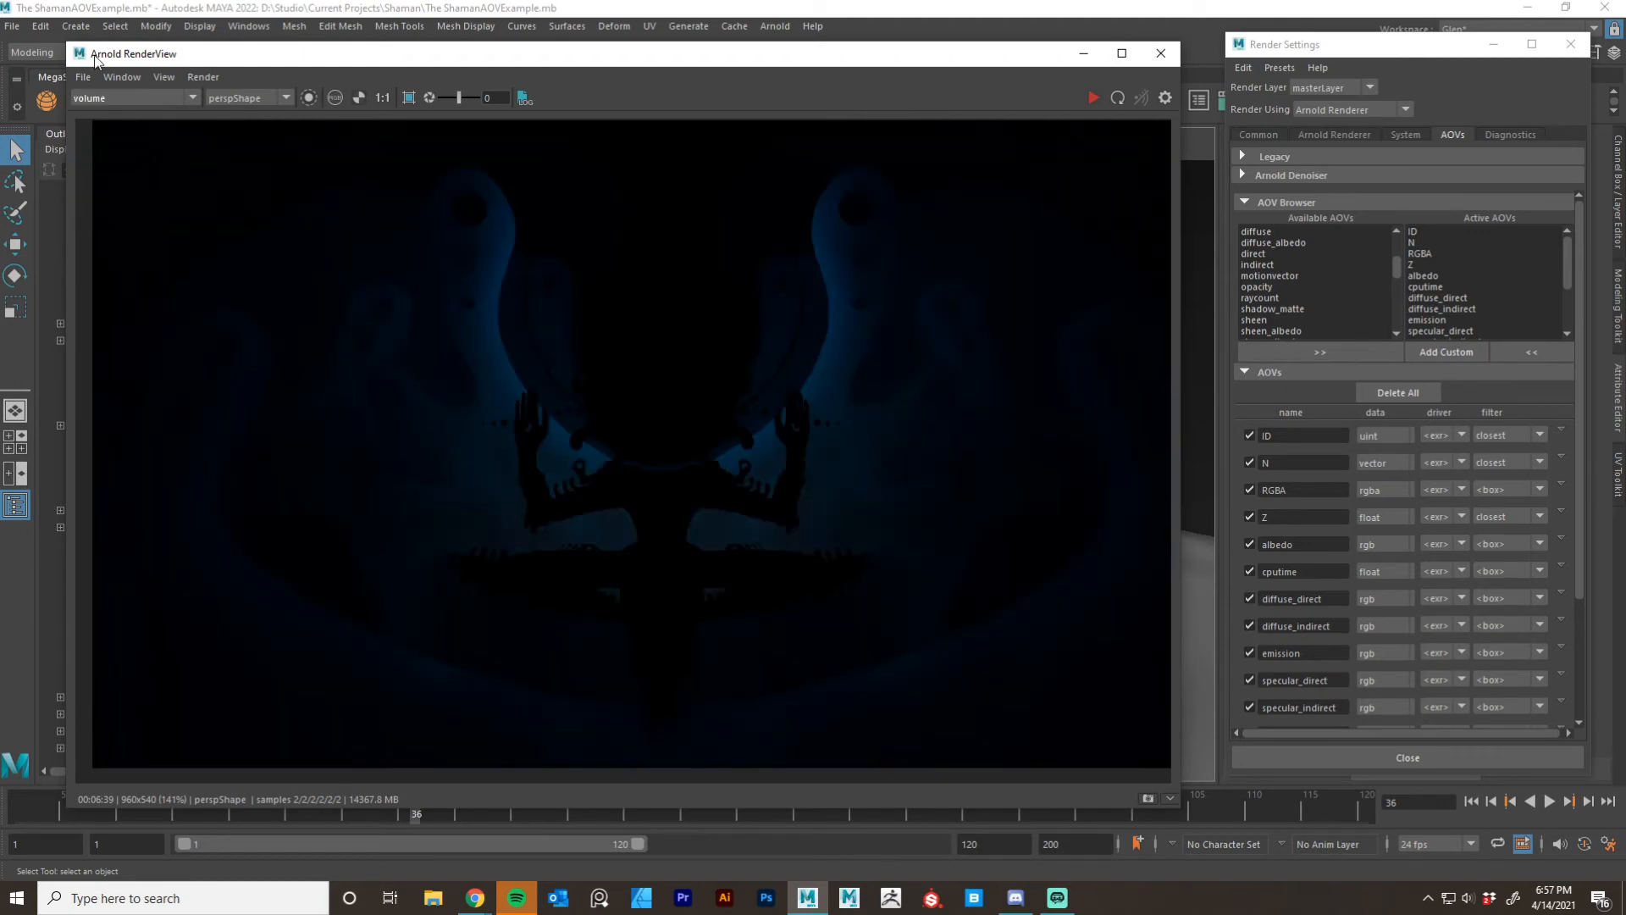
pyautogui.click(113, 97)
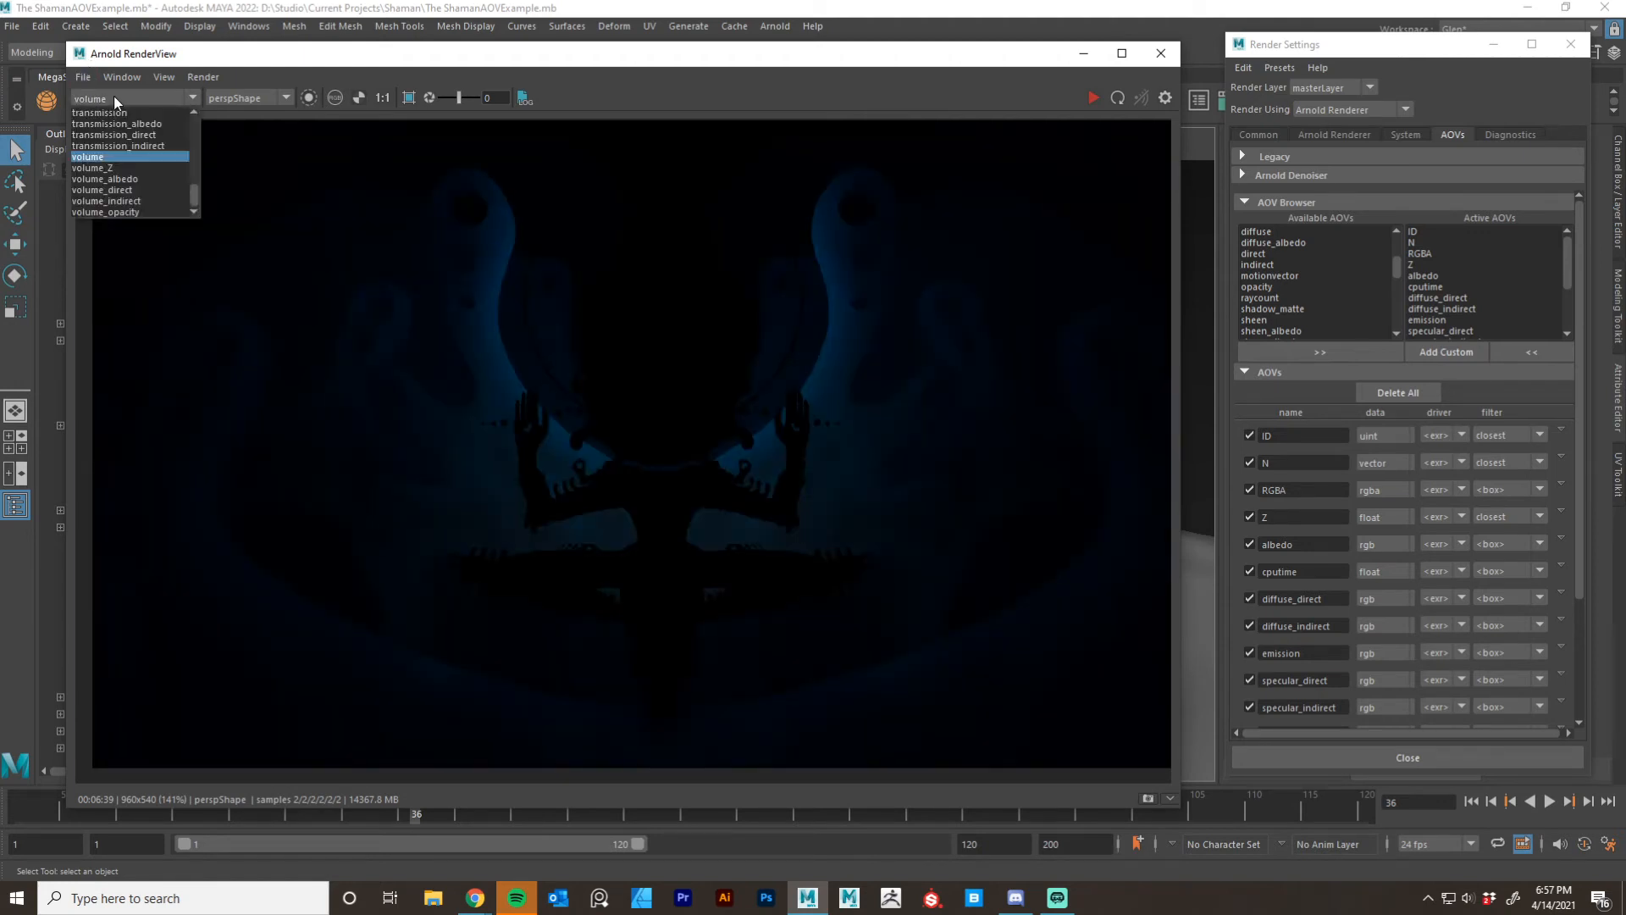
pyautogui.click(101, 168)
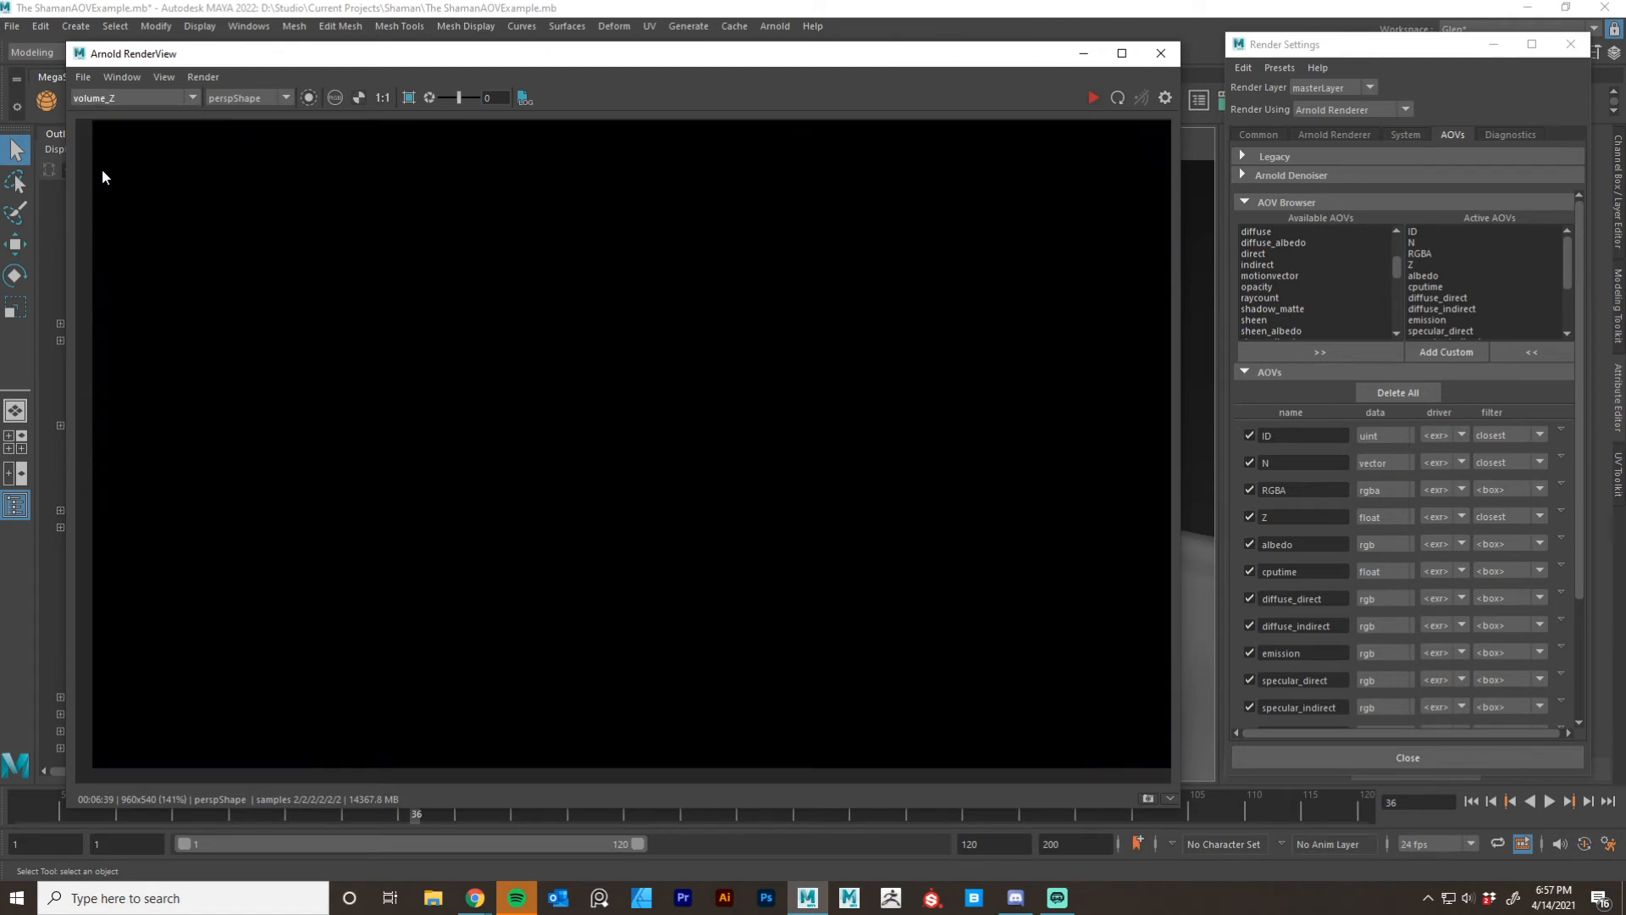
pyautogui.click(193, 98)
pyautogui.click(145, 180)
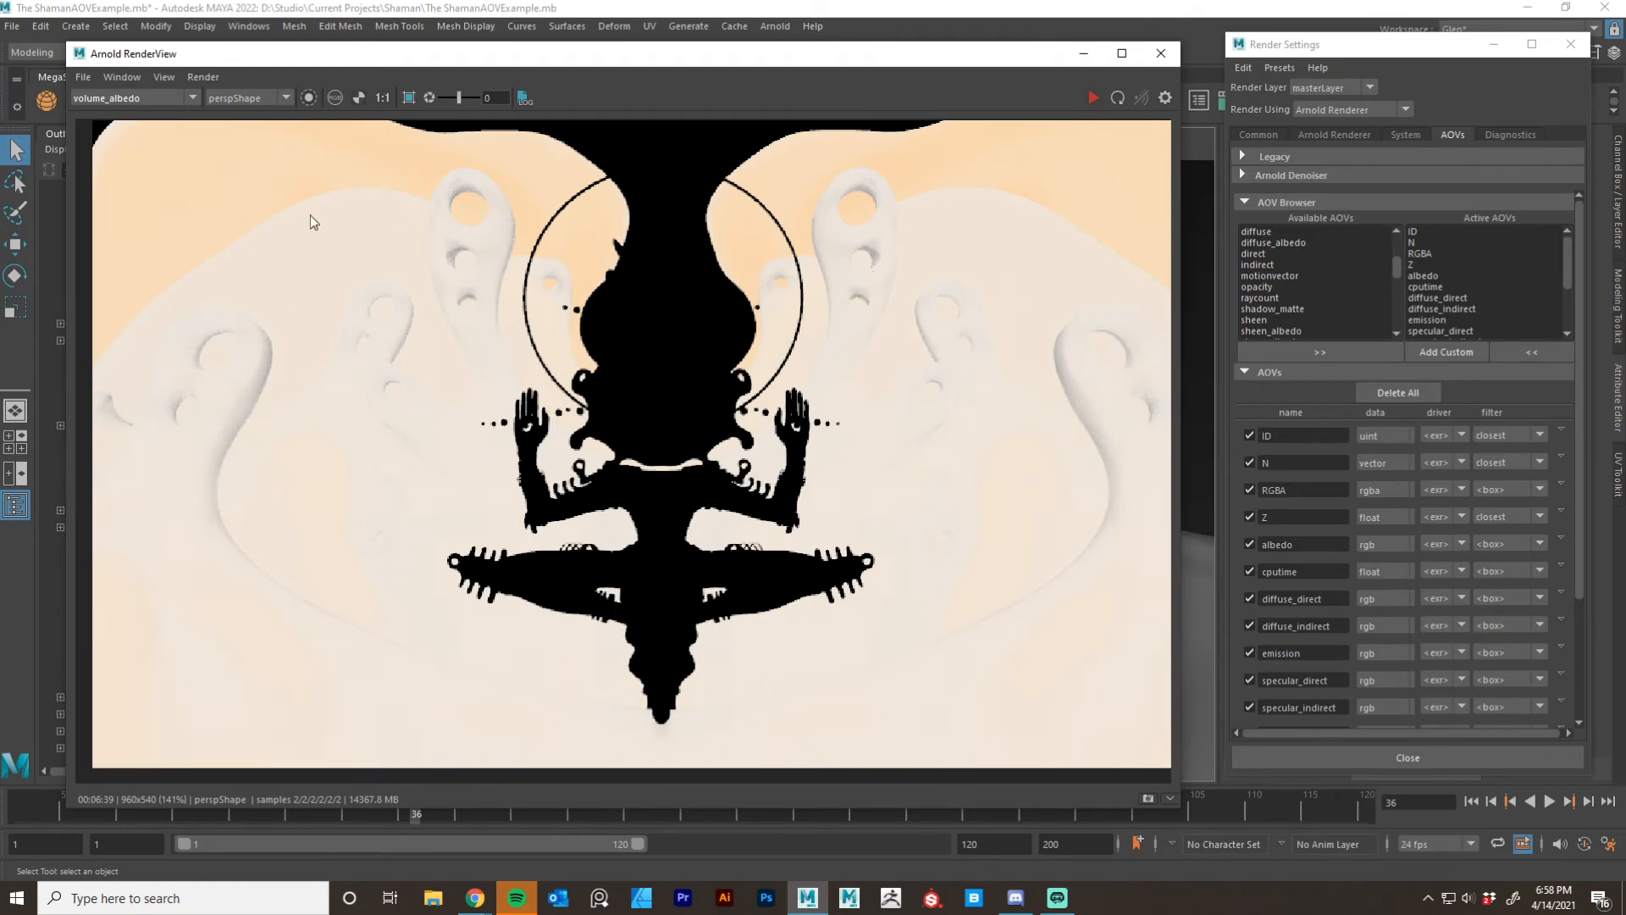
# View the volume_direct, volume_indirect and volume_opacity passes in turn and return to volume_direct.
pyautogui.click(139, 98)
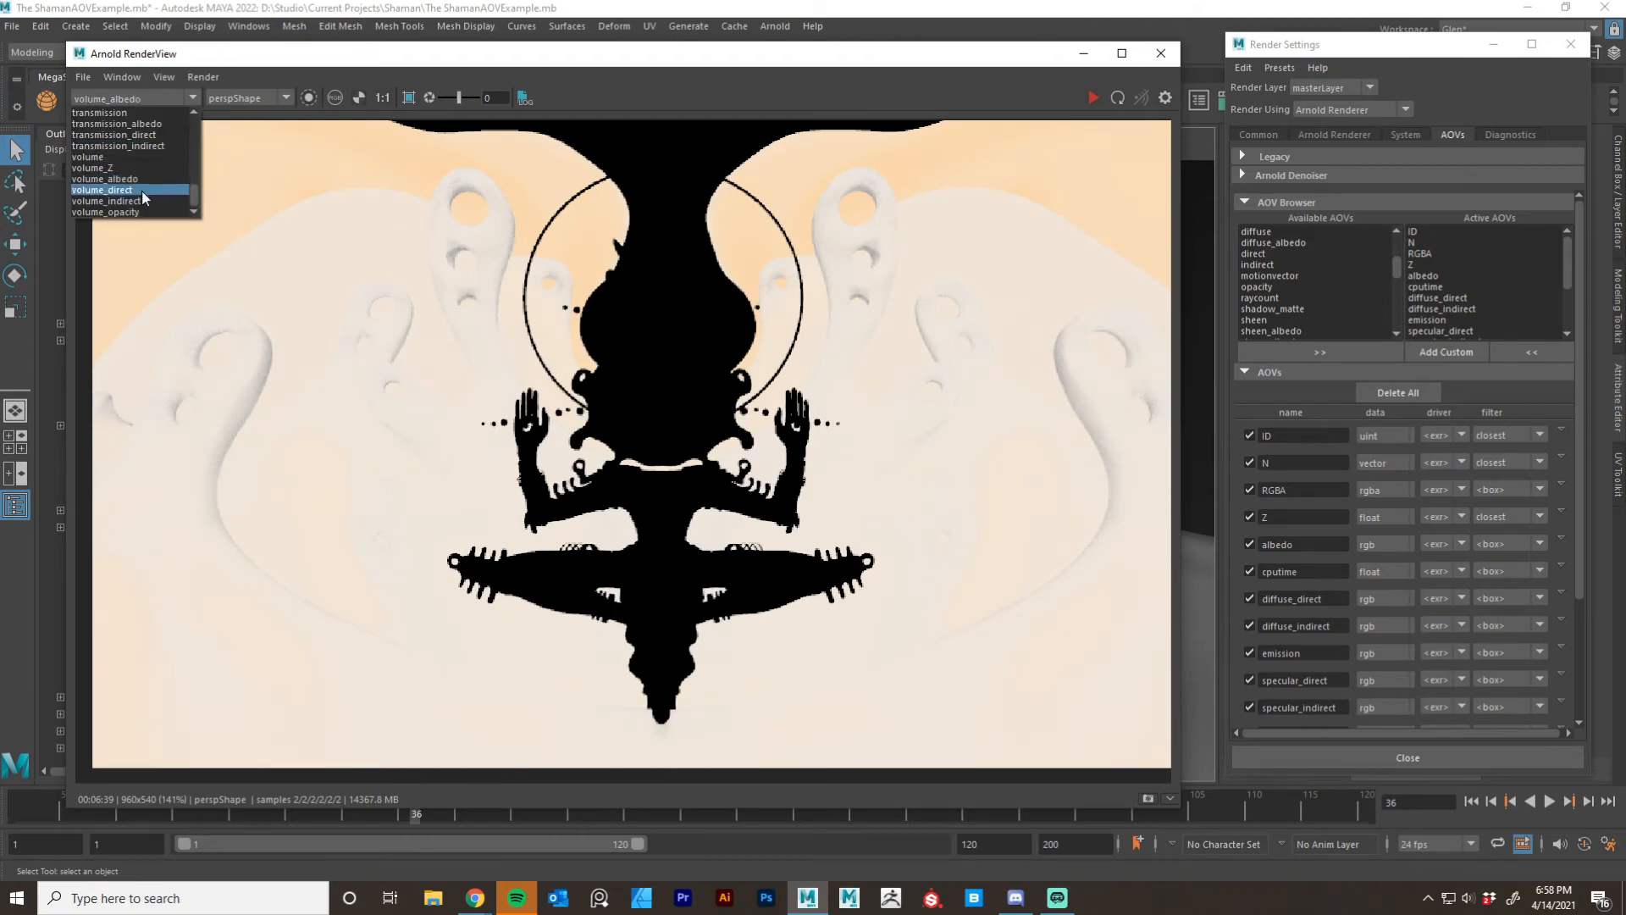
pyautogui.click(142, 193)
pyautogui.click(129, 99)
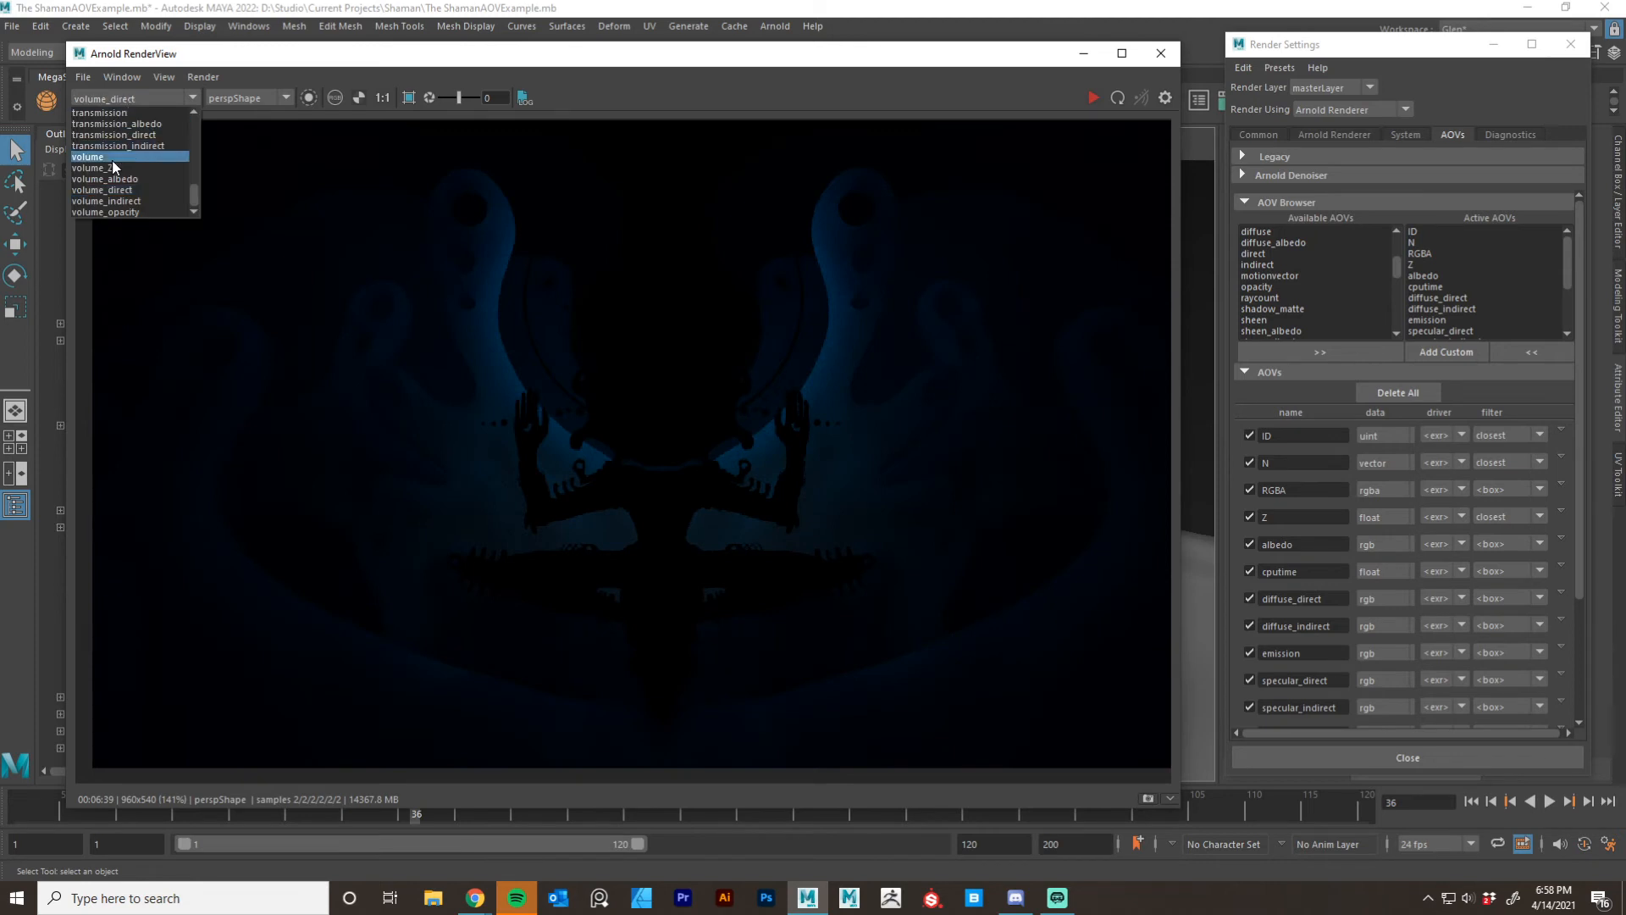
pyautogui.click(114, 201)
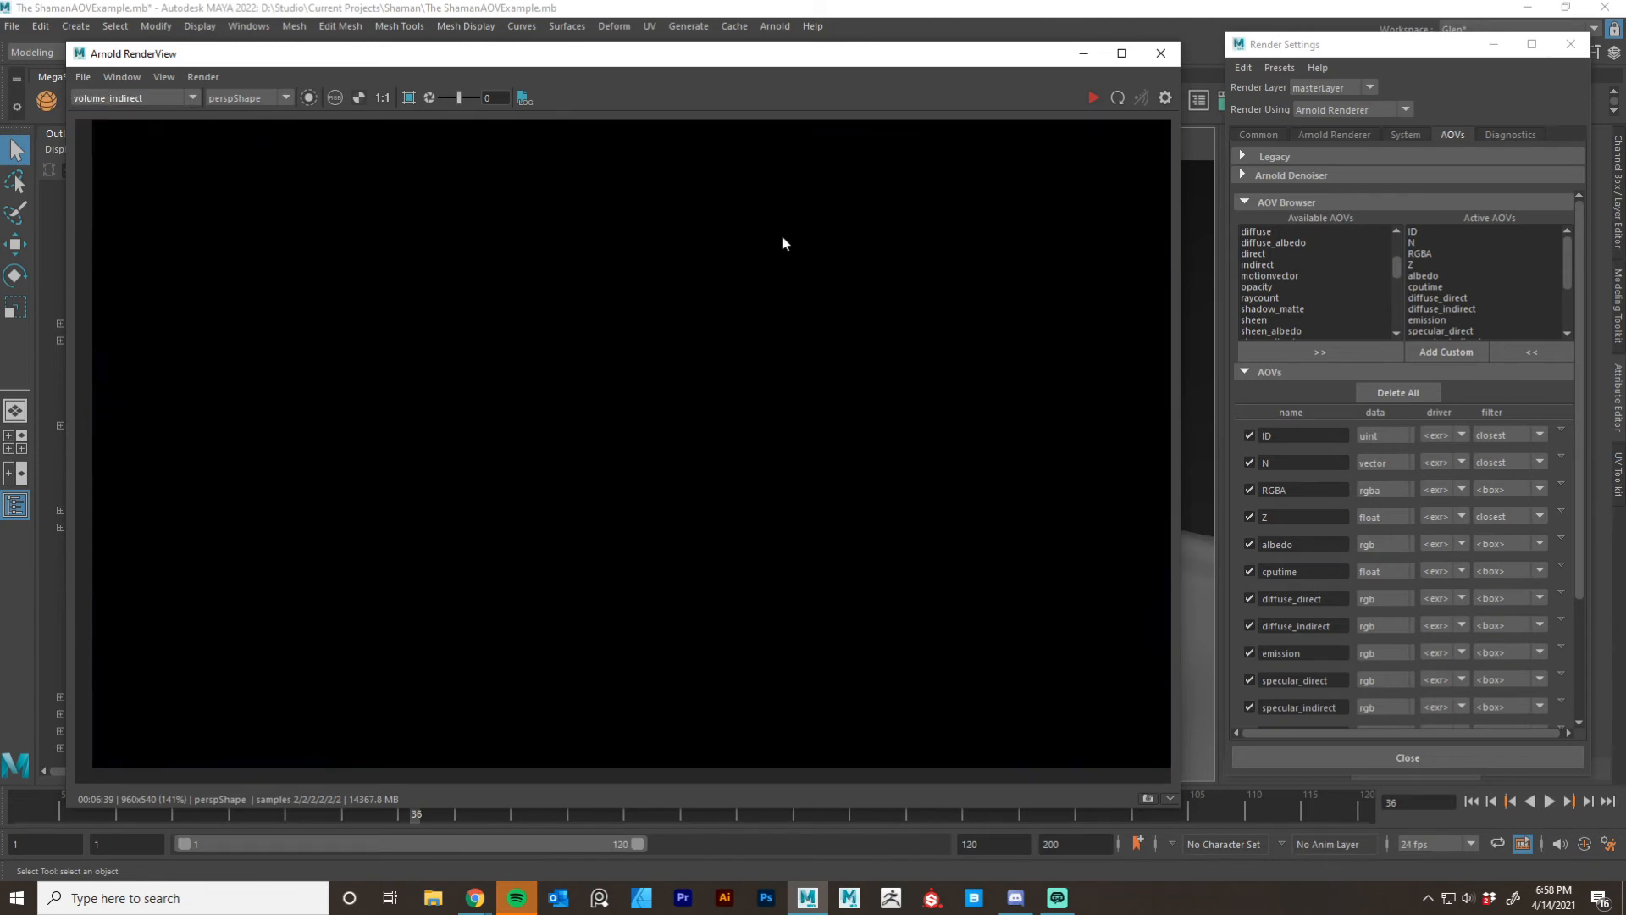
pyautogui.click(123, 103)
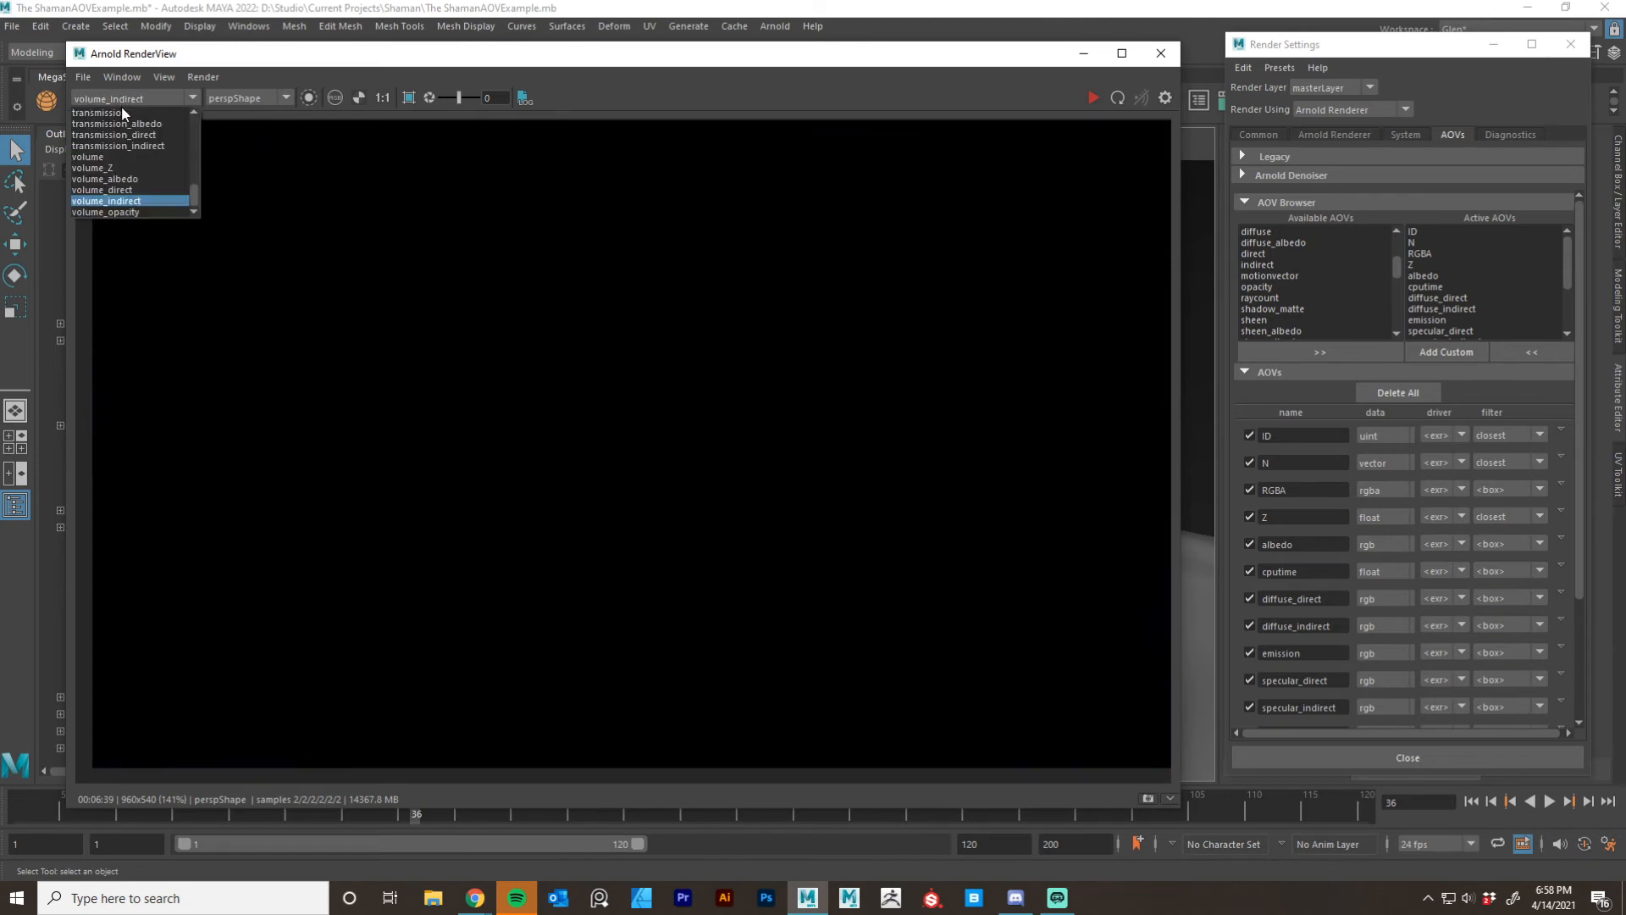
pyautogui.click(132, 212)
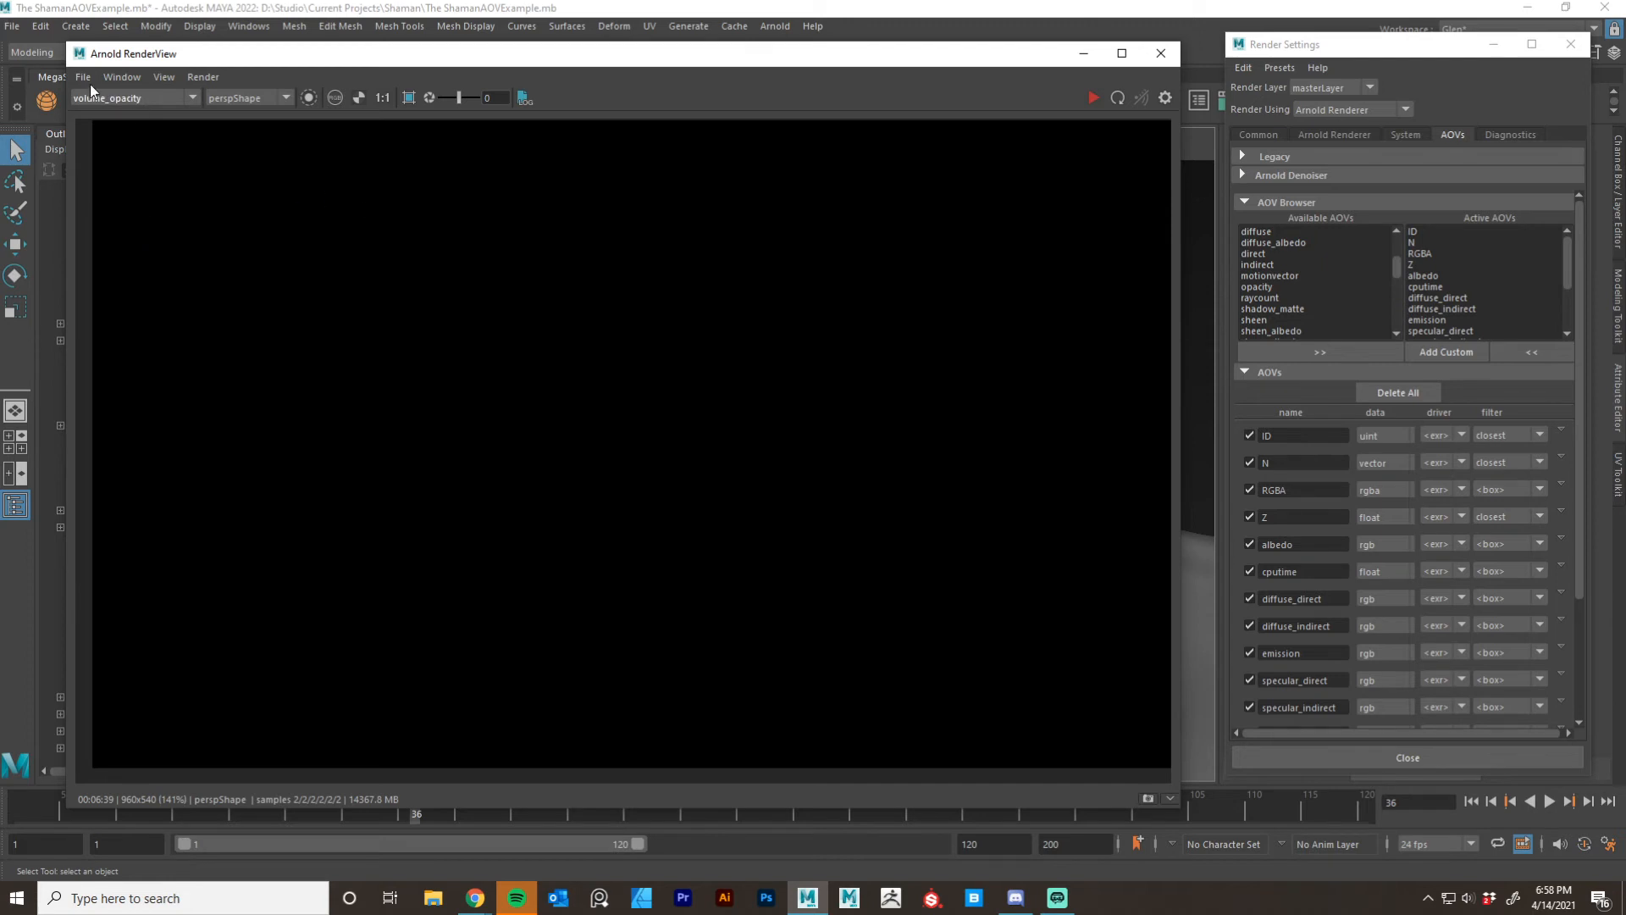
pyautogui.click(124, 97)
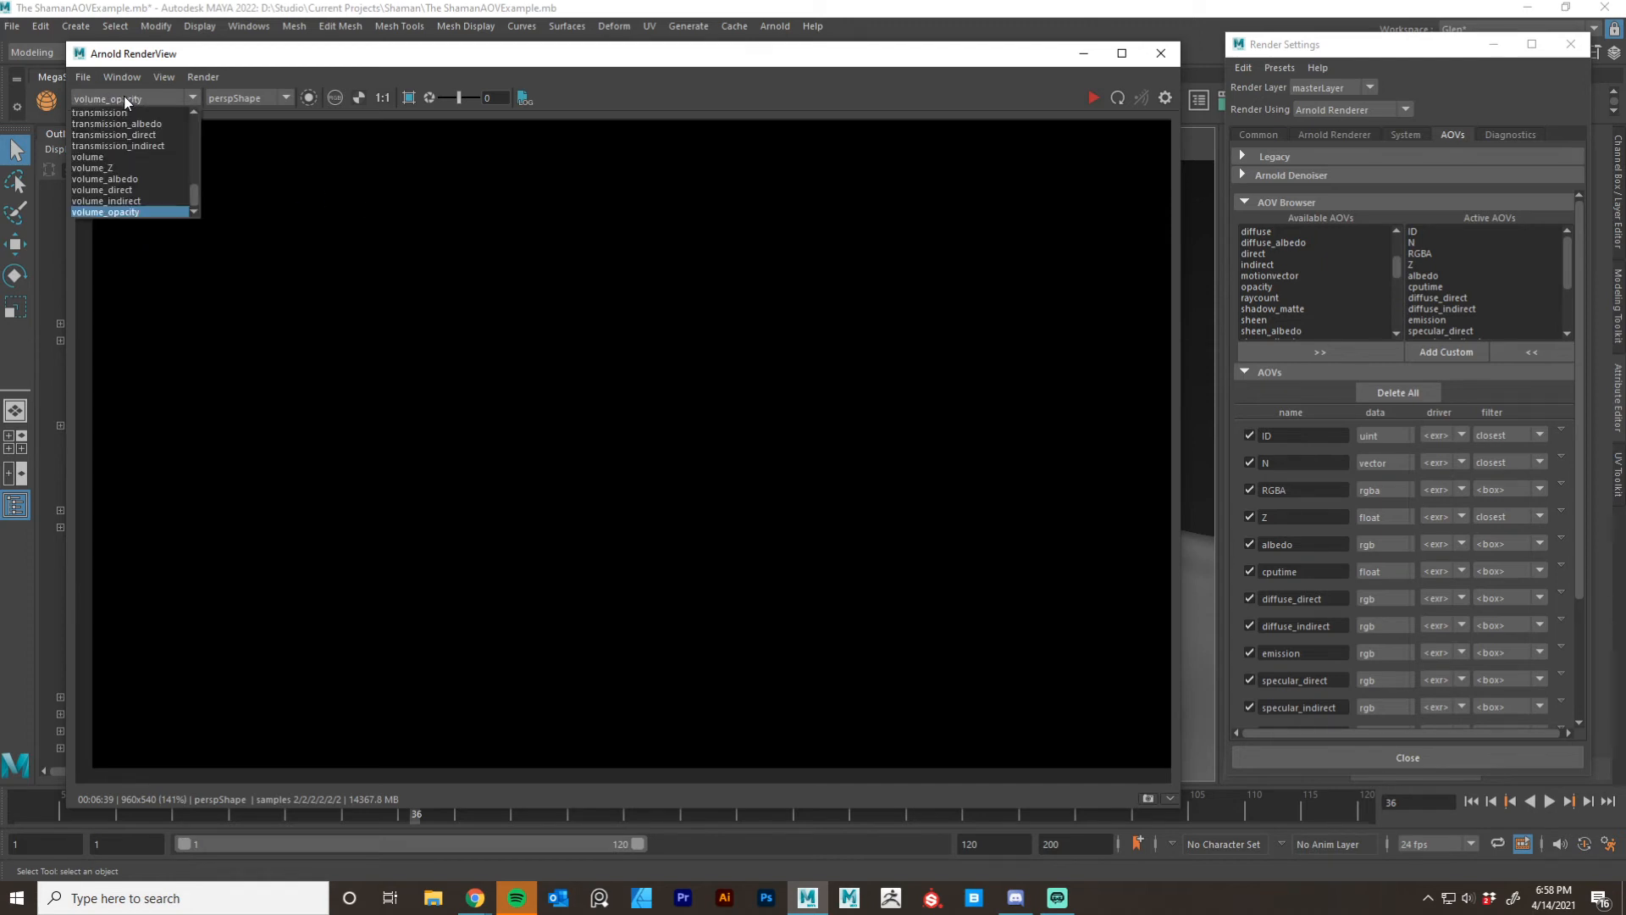
pyautogui.click(137, 191)
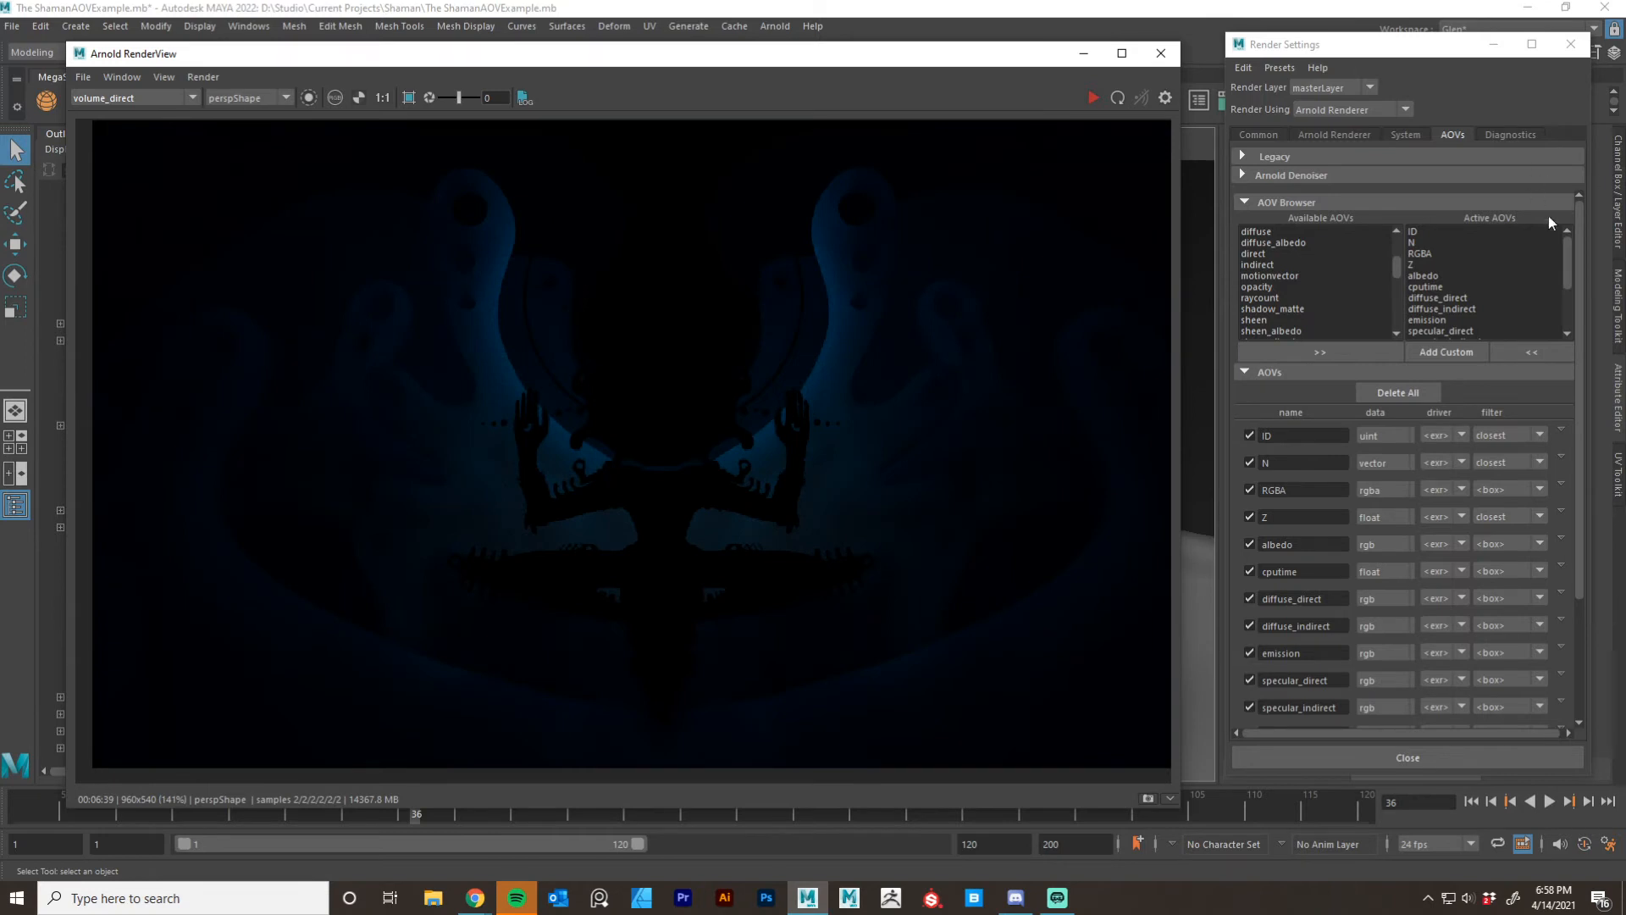
# Remove volume, volume_Z, volume_albedo, volume_indirect and volume_opacity from the active AOVs, keeping volume_direct.
pyautogui.moveTo(1568, 259); pyautogui.dragTo(1563, 292)
pyautogui.click(1444, 277)
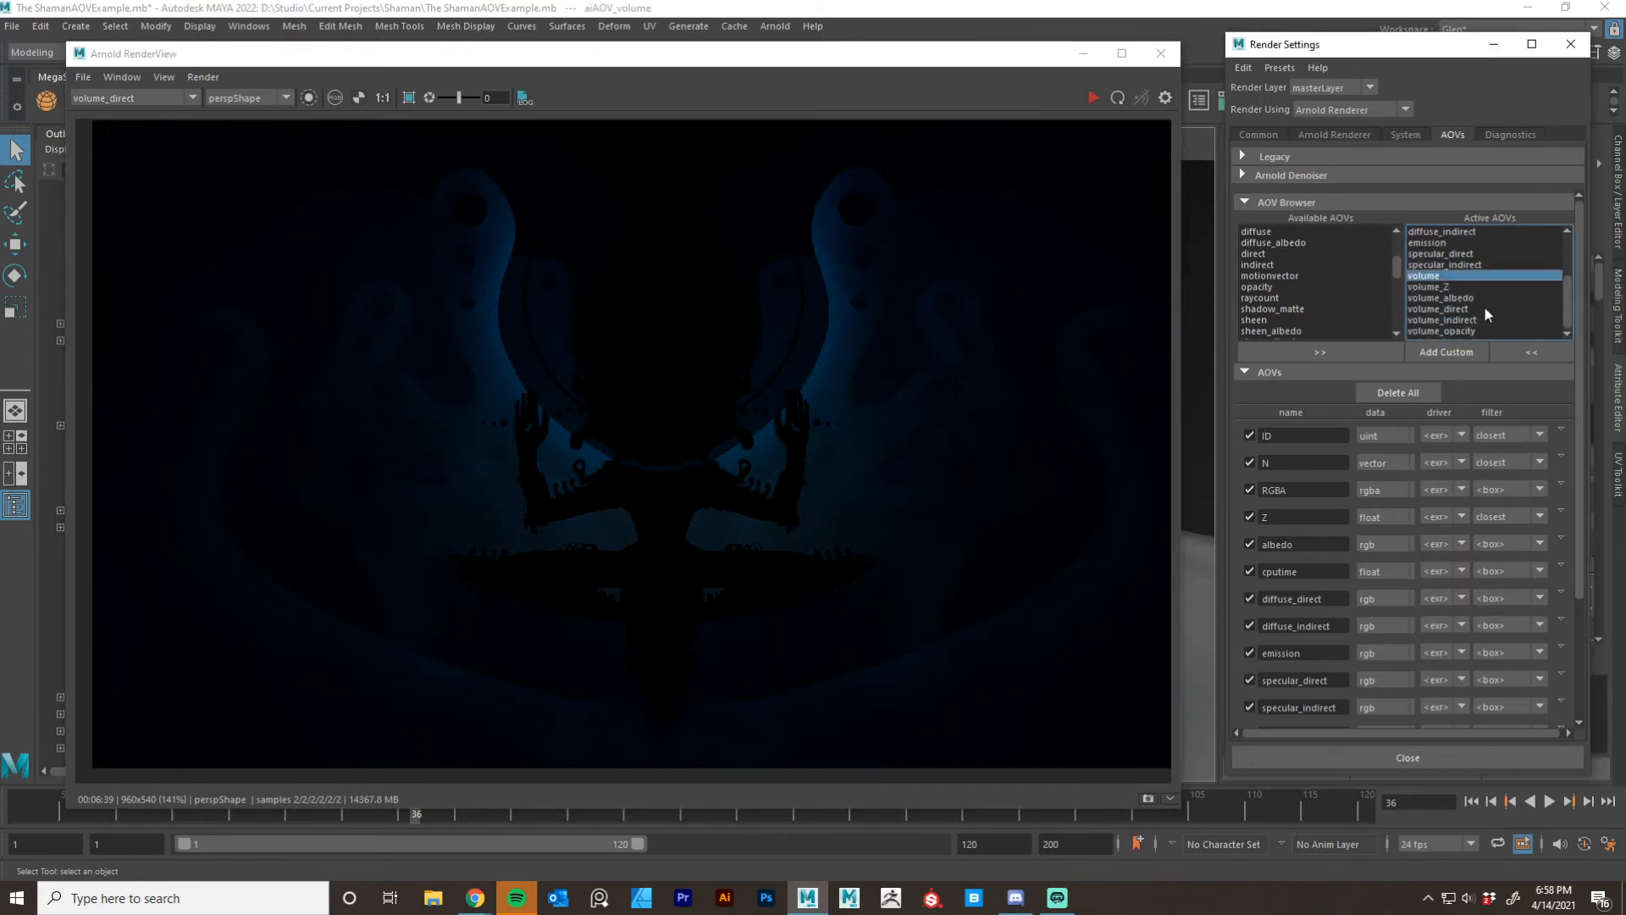
pyautogui.keyDown('shift'); pyautogui.click(1475, 298); pyautogui.keyUp('shift')
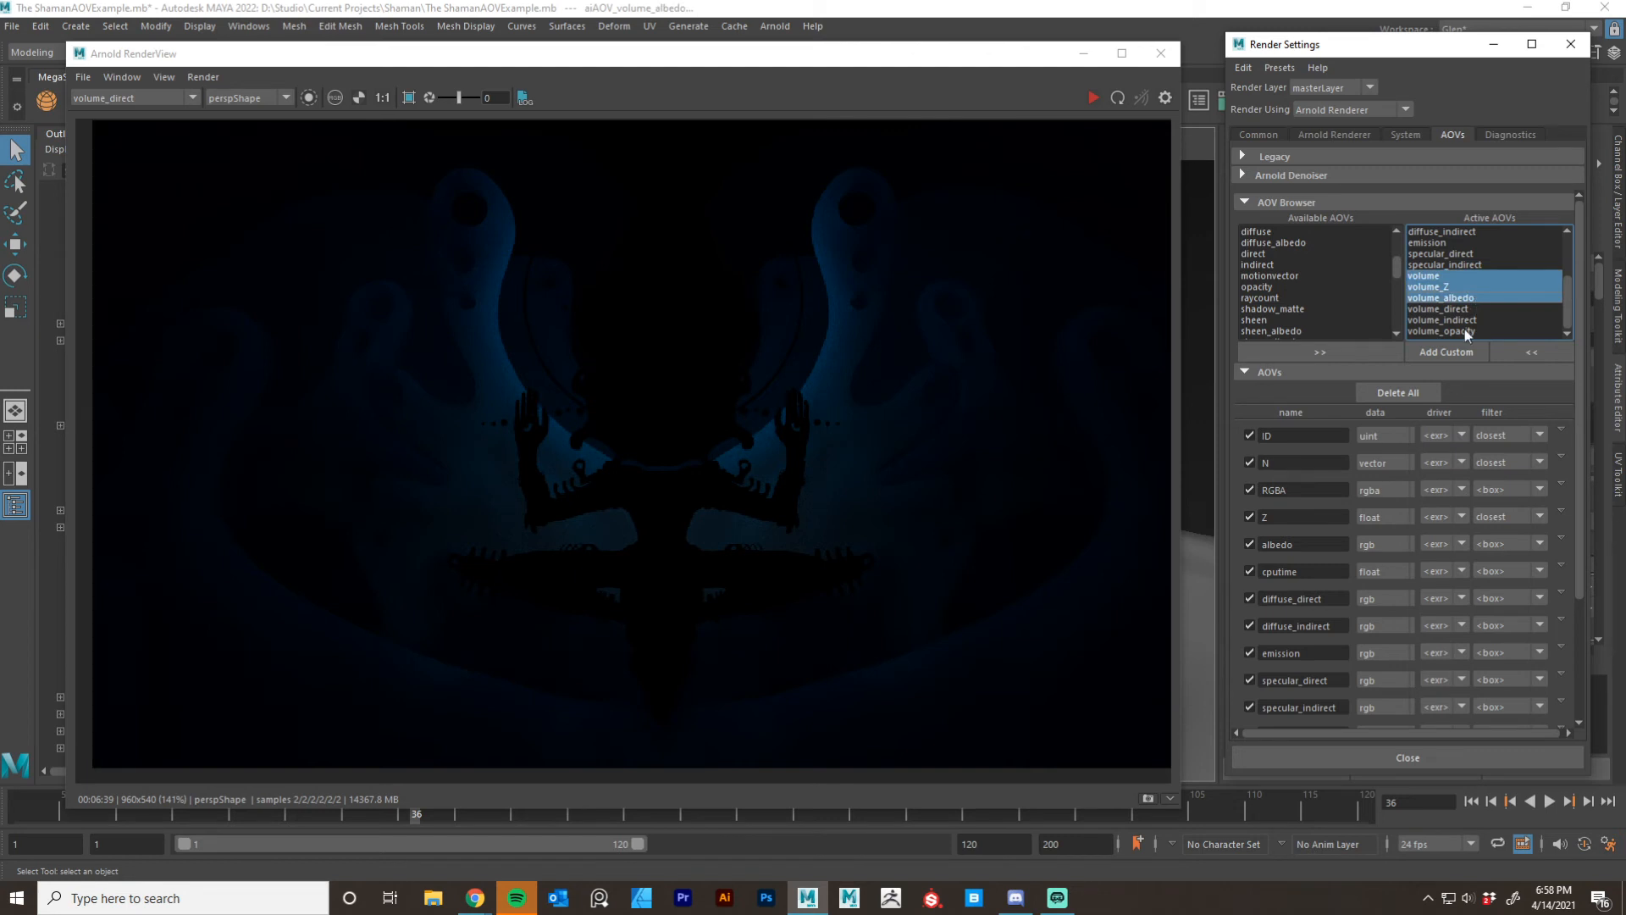
pyautogui.click(1533, 353)
pyautogui.scroll(-4, 1503, 269)
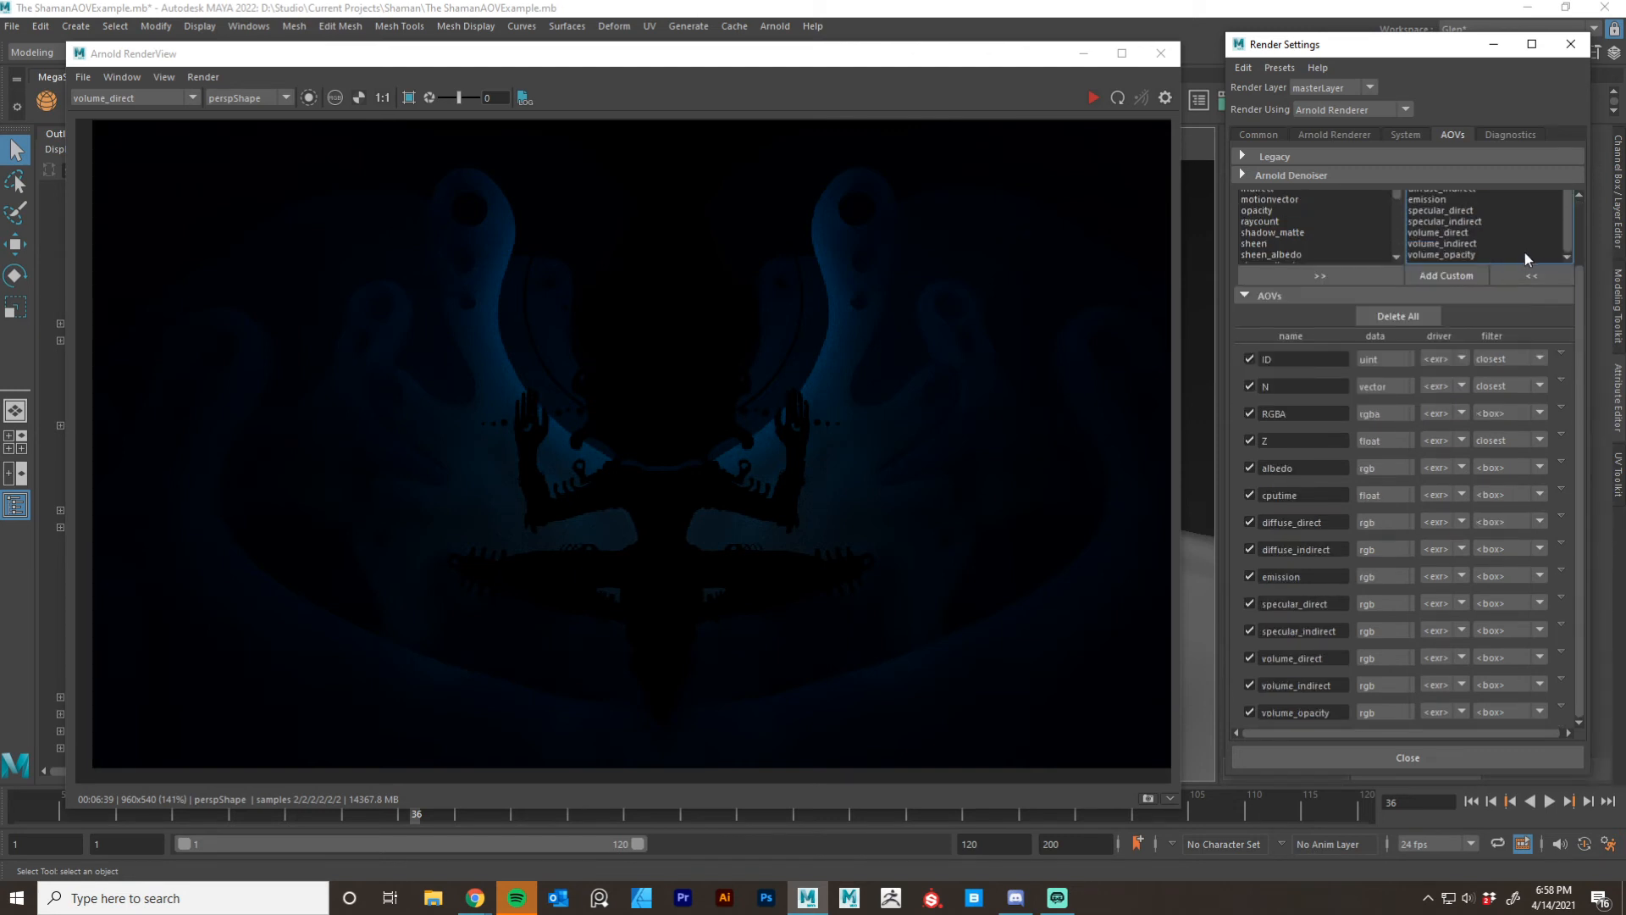
pyautogui.click(1523, 244)
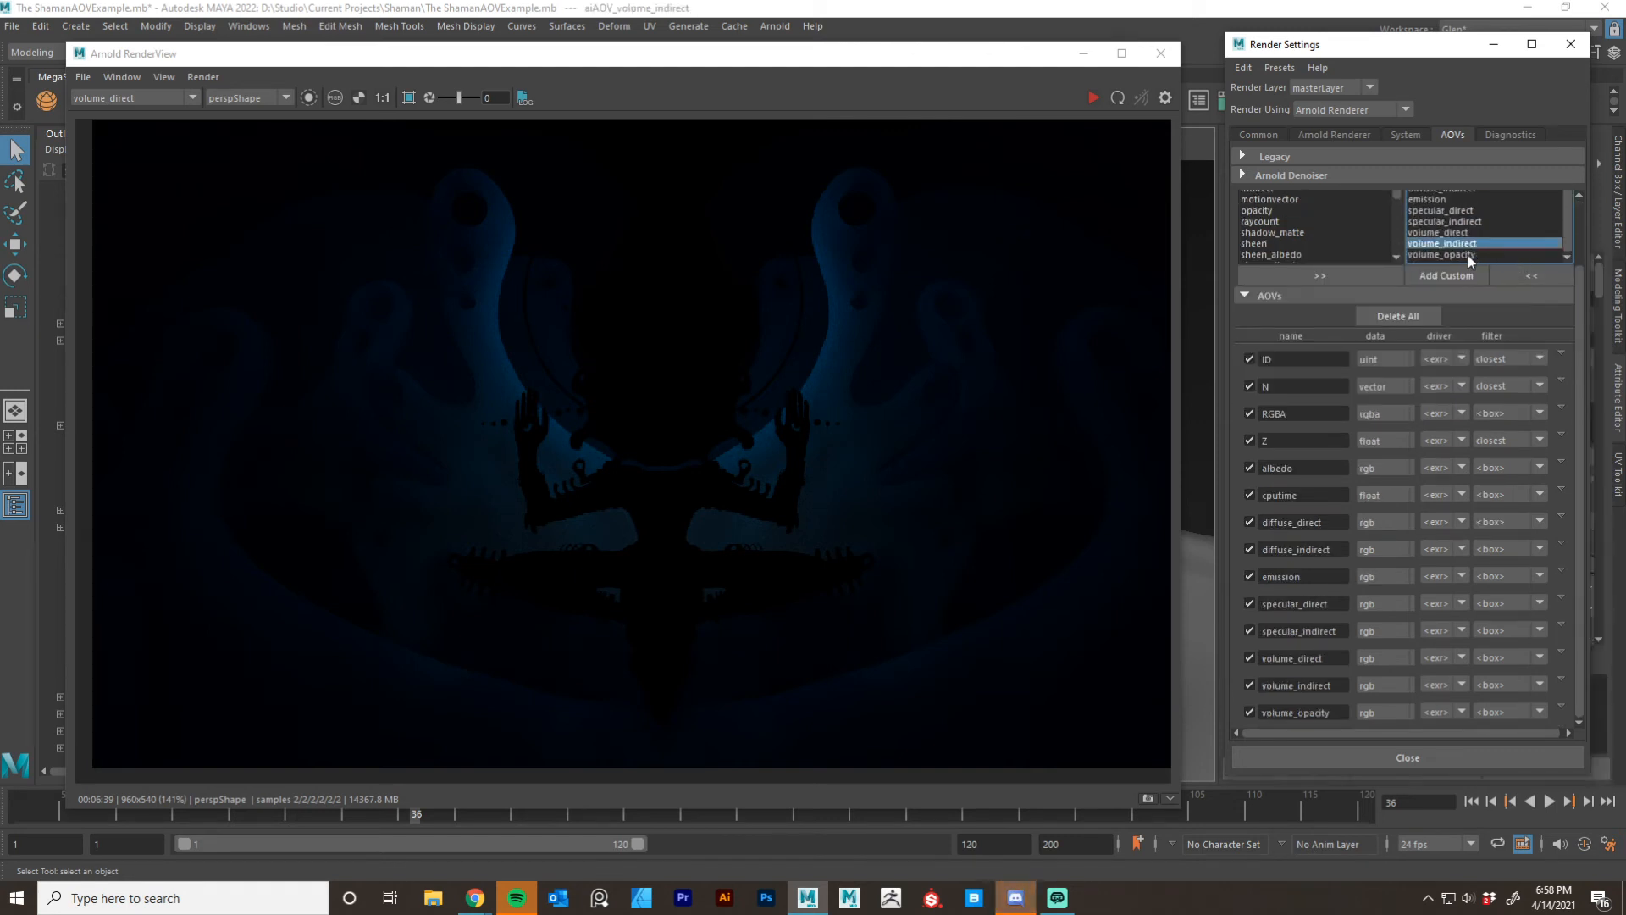
pyautogui.click(1502, 276)
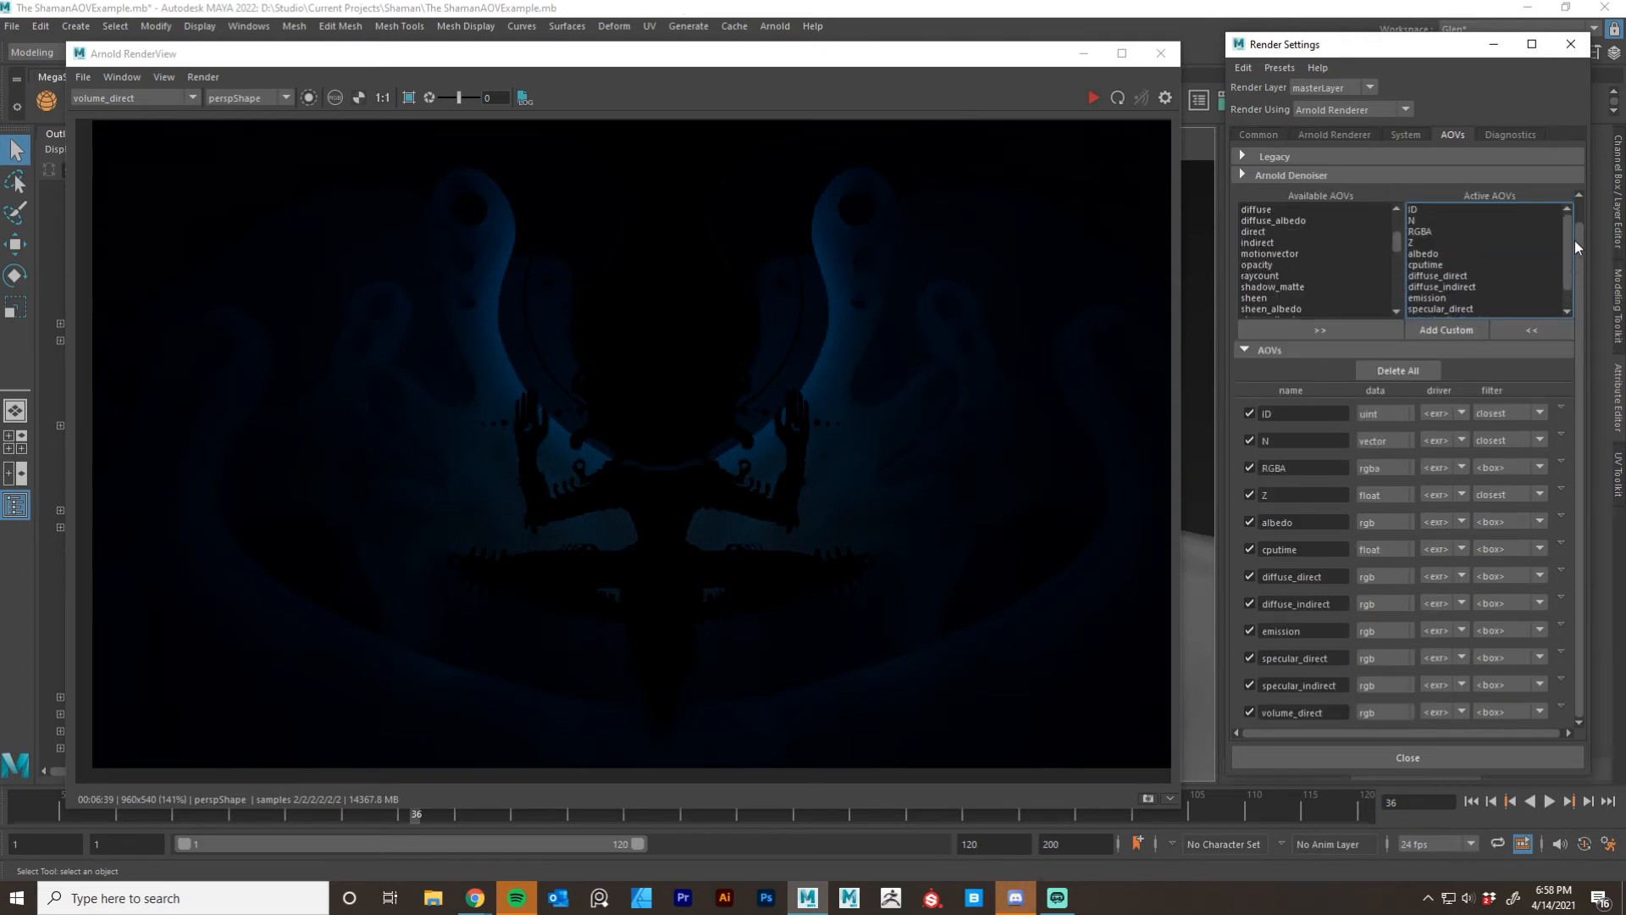
# Review the specular_direct pass and the specular_indirect pass in the RenderView.
pyautogui.click(104, 99)
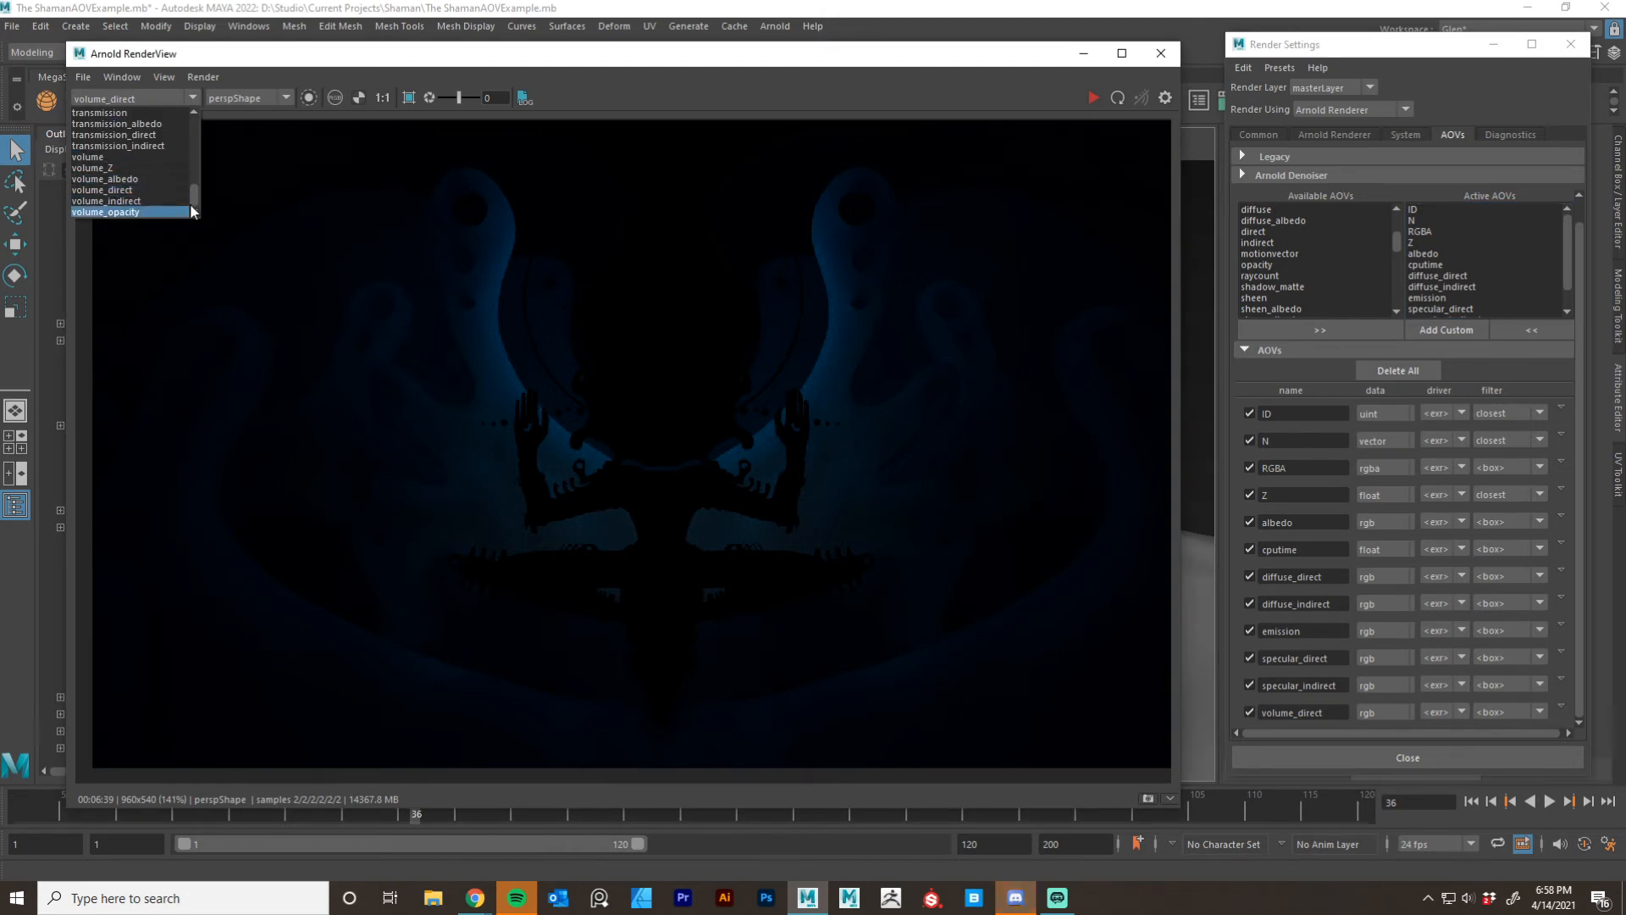
pyautogui.moveTo(189, 204)
pyautogui.mouseDown()
pyautogui.moveTo(191, 122)
pyautogui.moveTo(191, 201)
pyautogui.mouseUp()
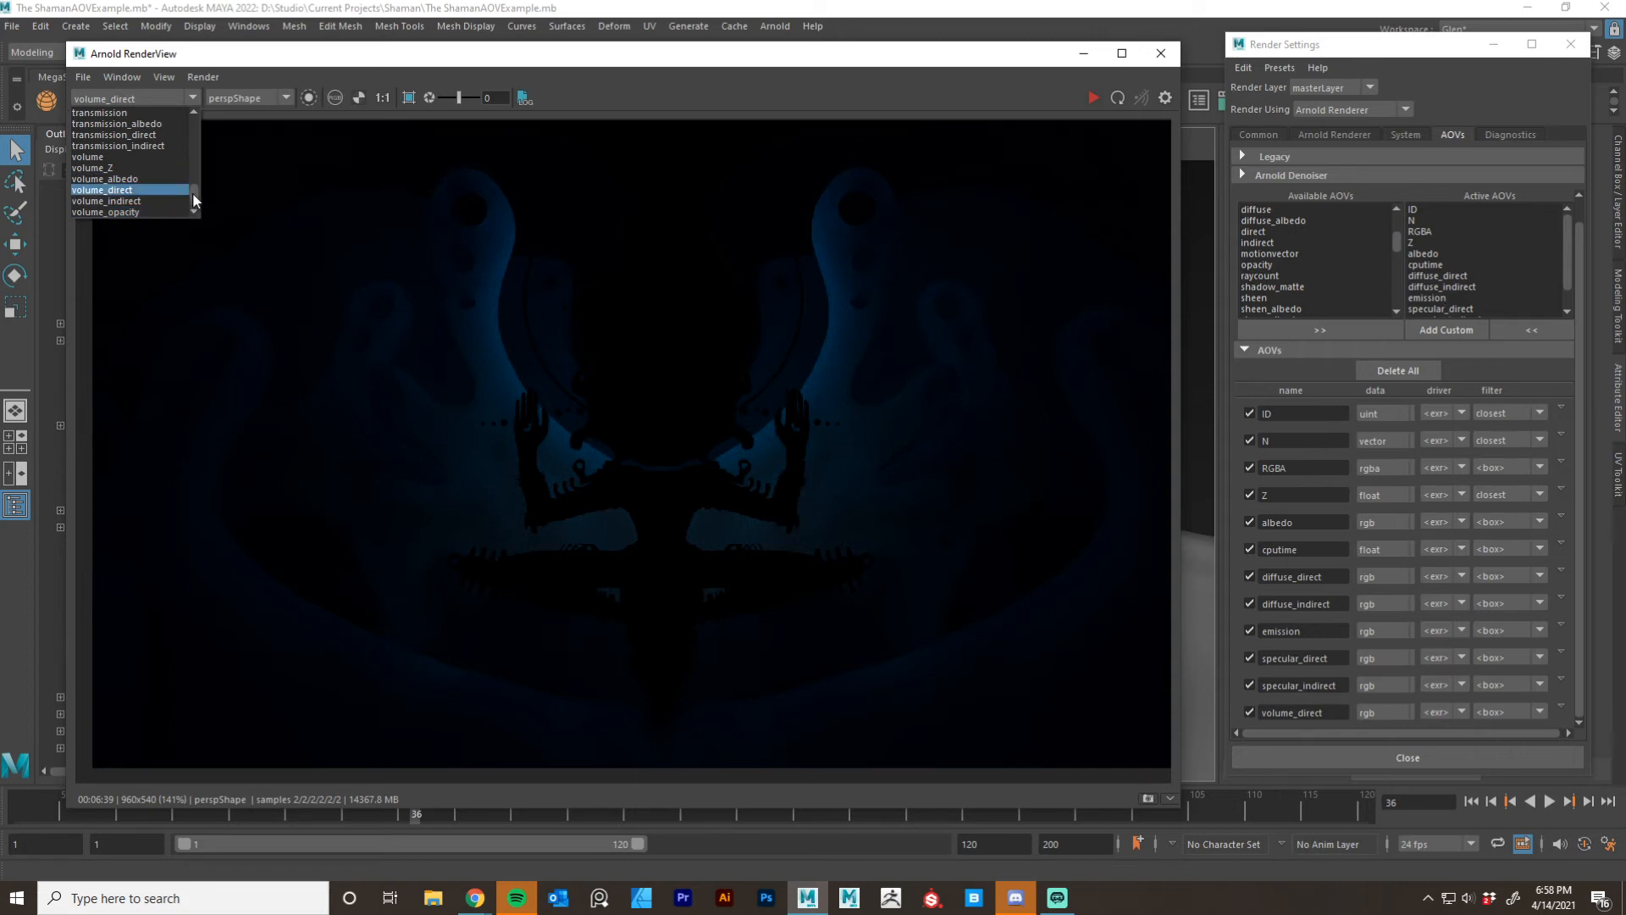
pyautogui.moveTo(192, 185); pyautogui.dragTo(196, 159)
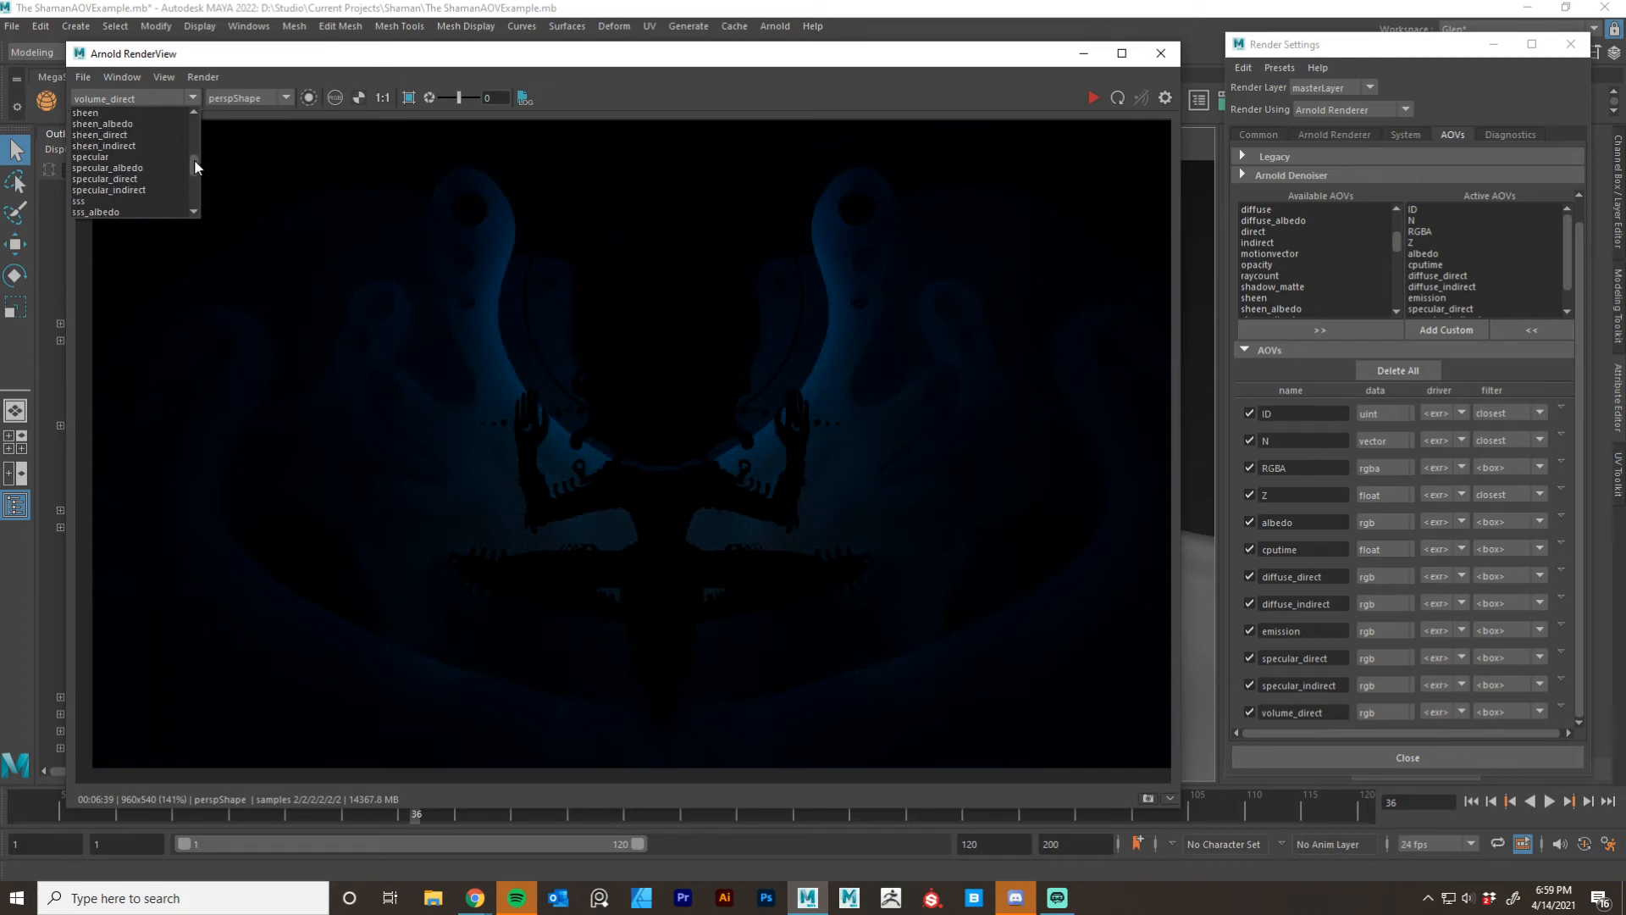
pyautogui.click(130, 179)
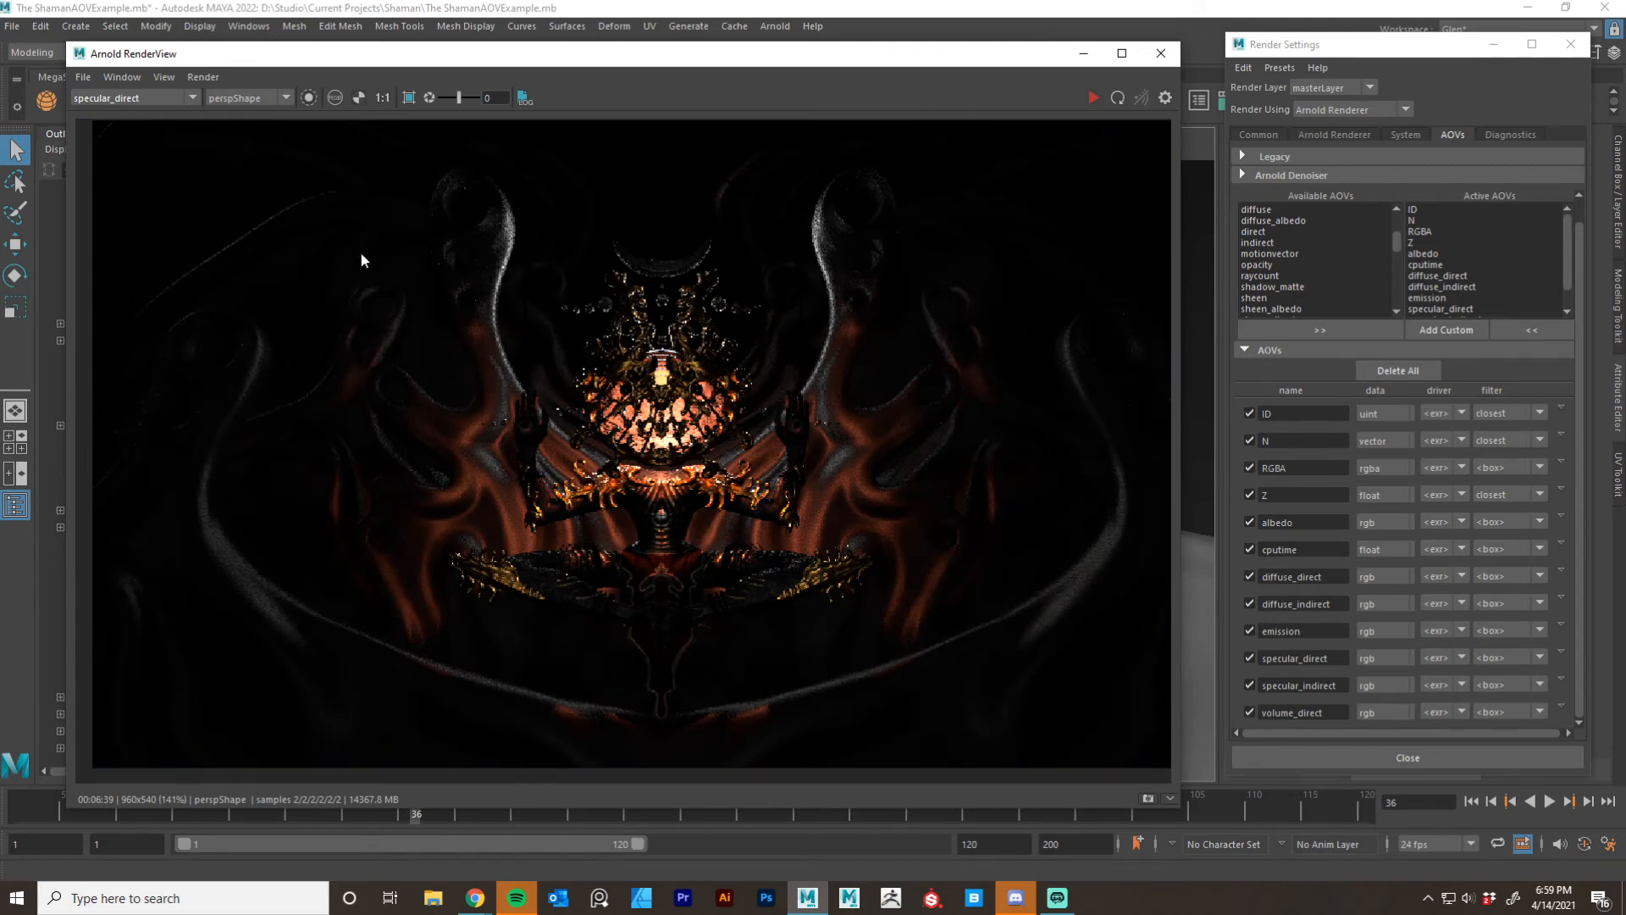
pyautogui.click(124, 98)
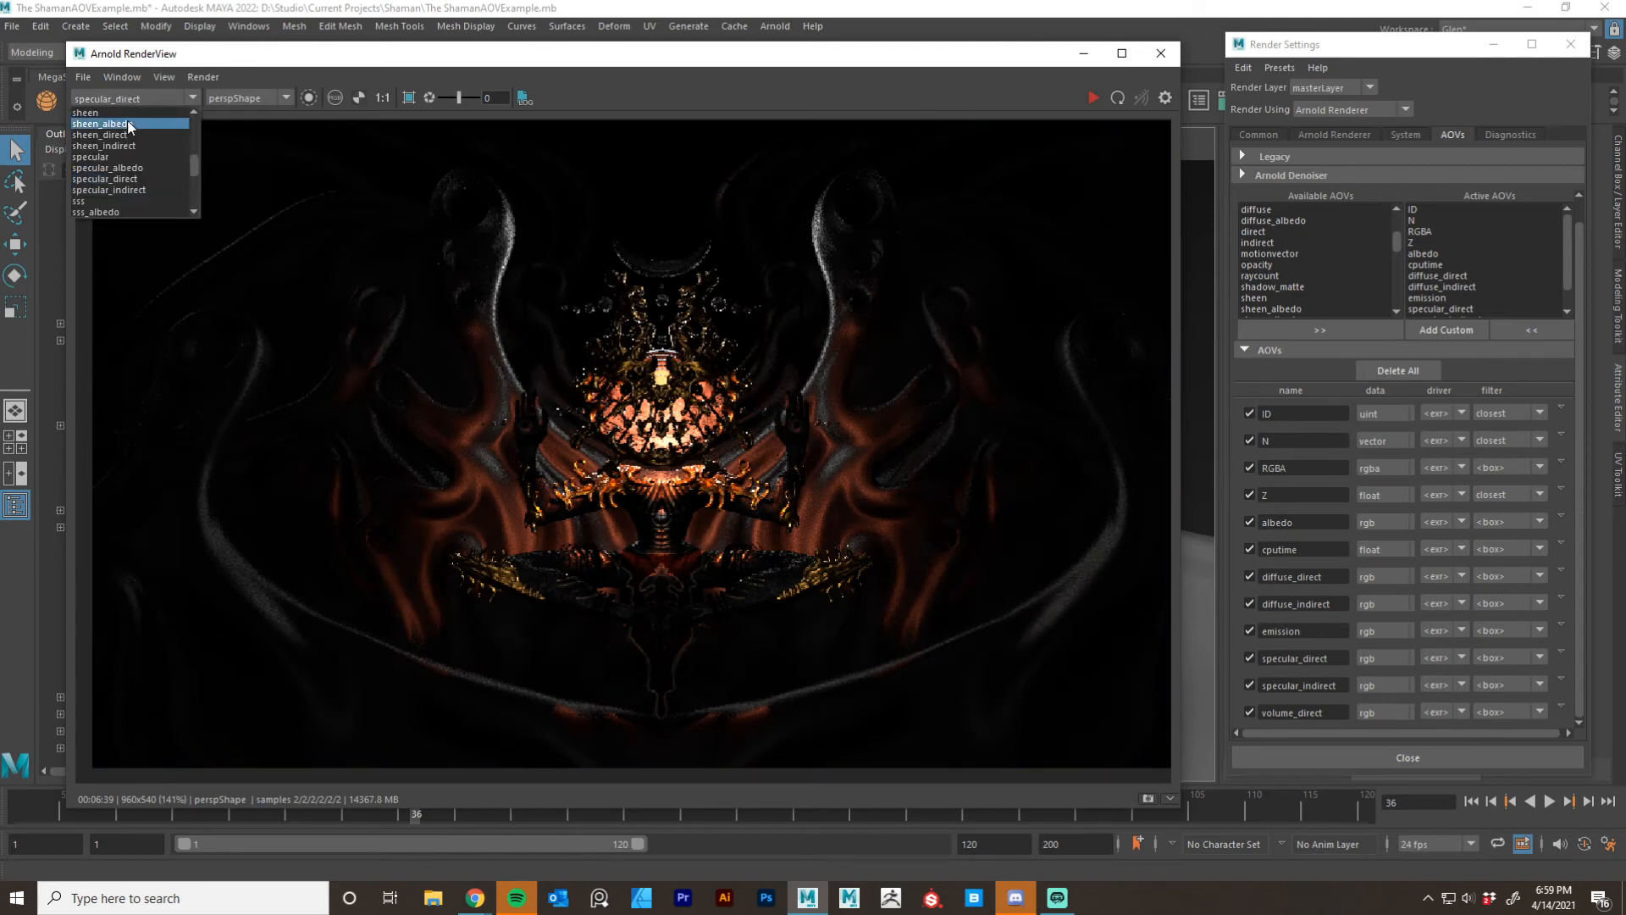
pyautogui.click(134, 192)
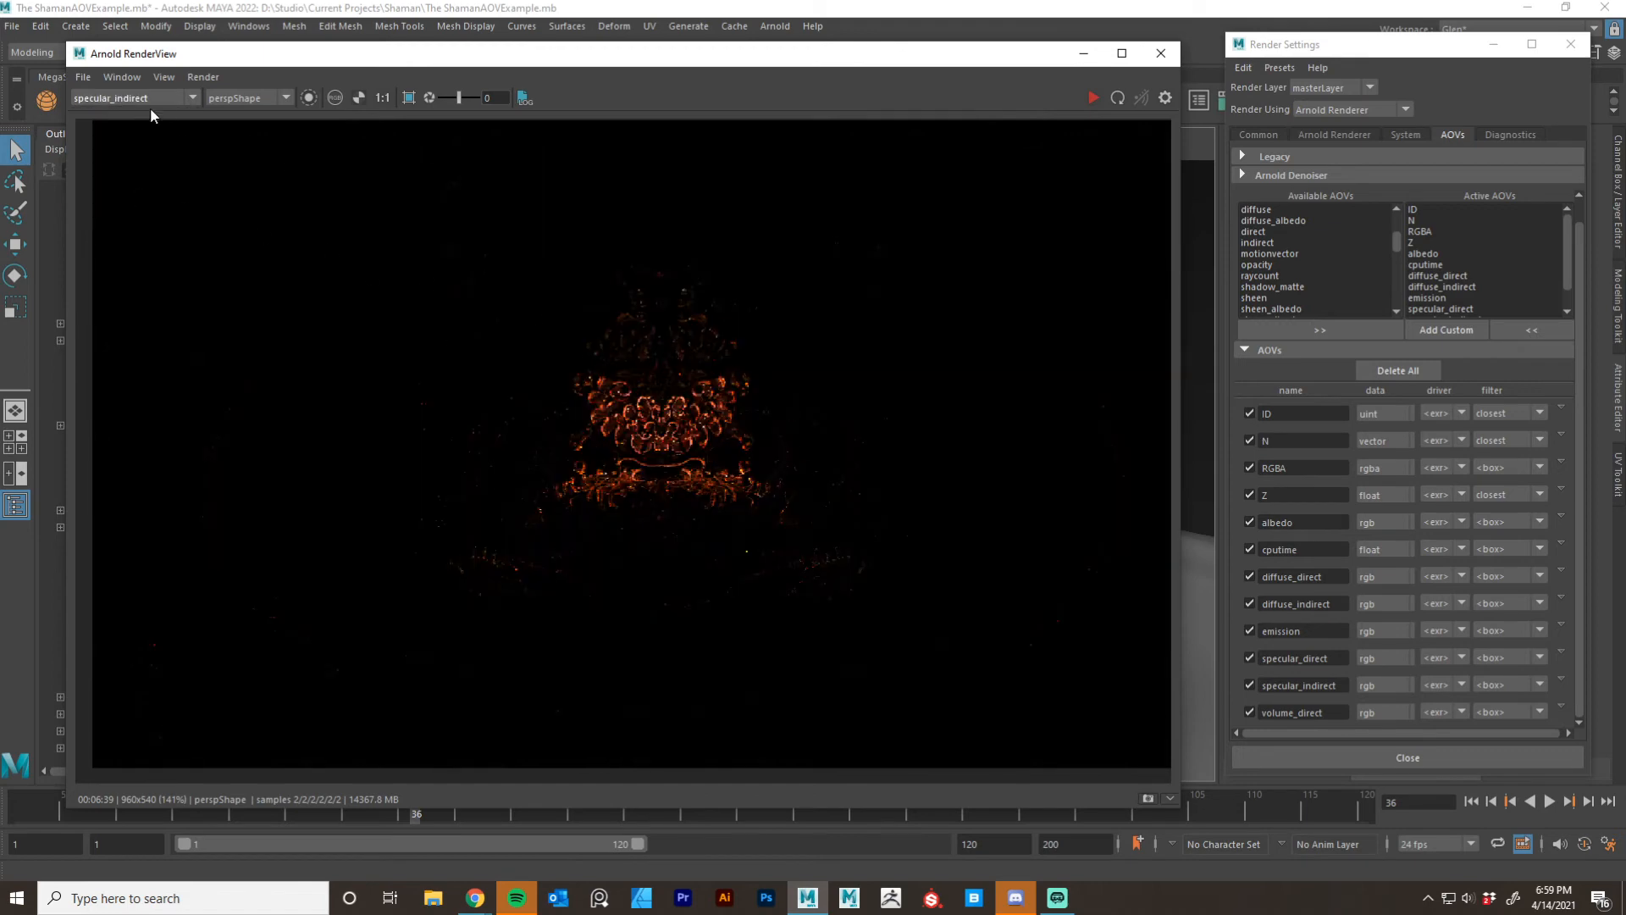
# Display the sheen_indirect pass followed by the emission pass in the RenderView.
pyautogui.click(190, 100)
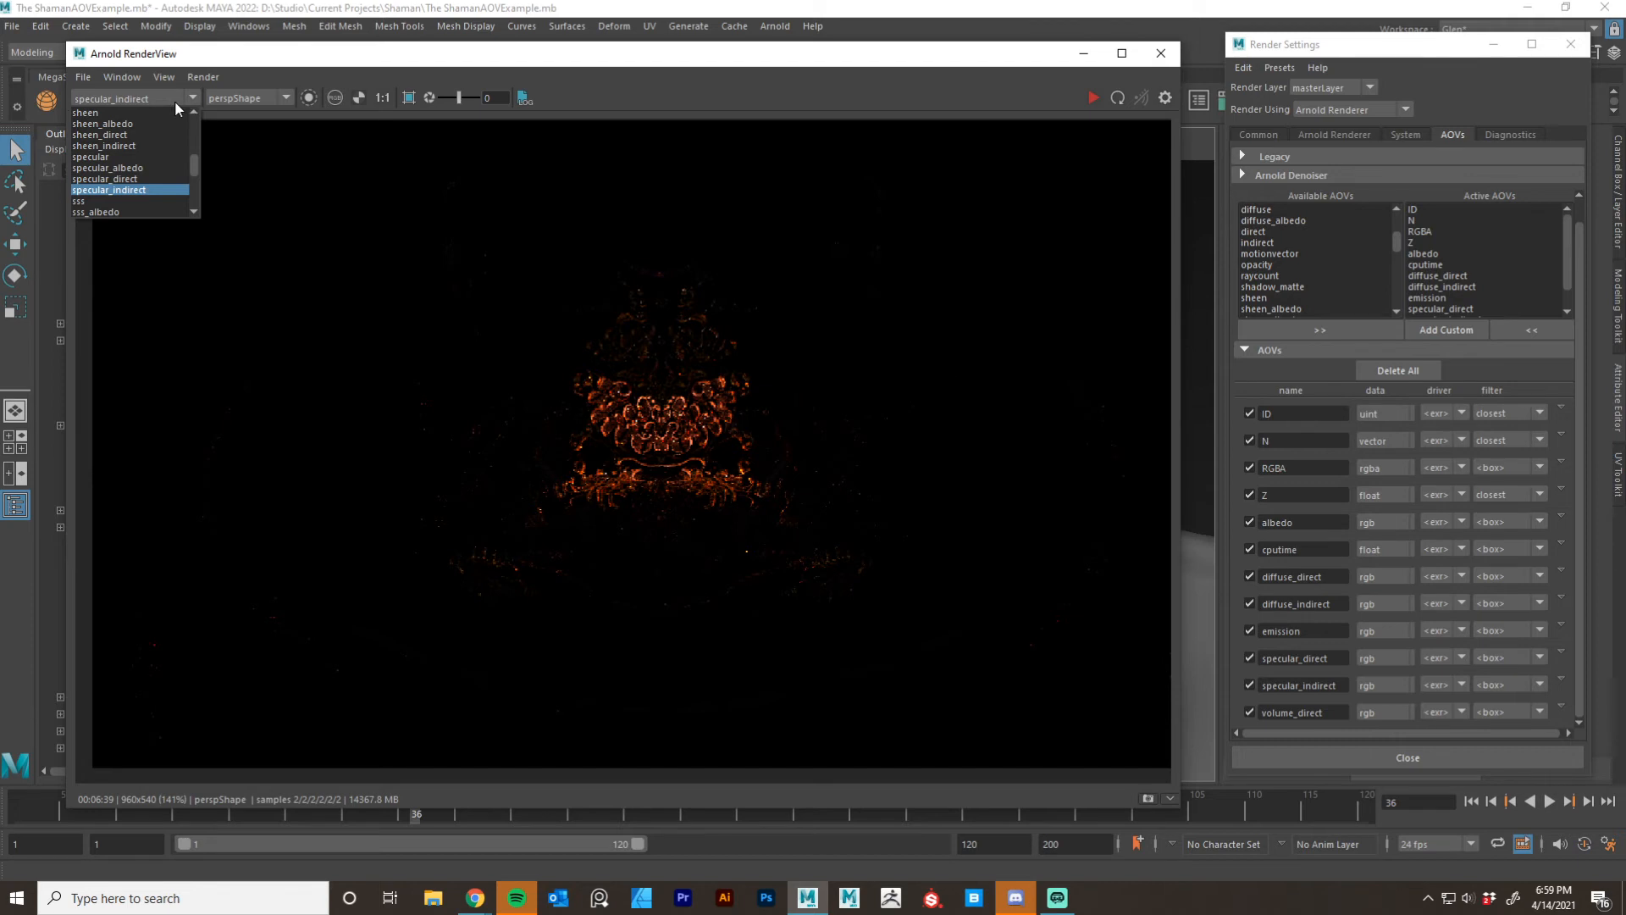
pyautogui.click(159, 146)
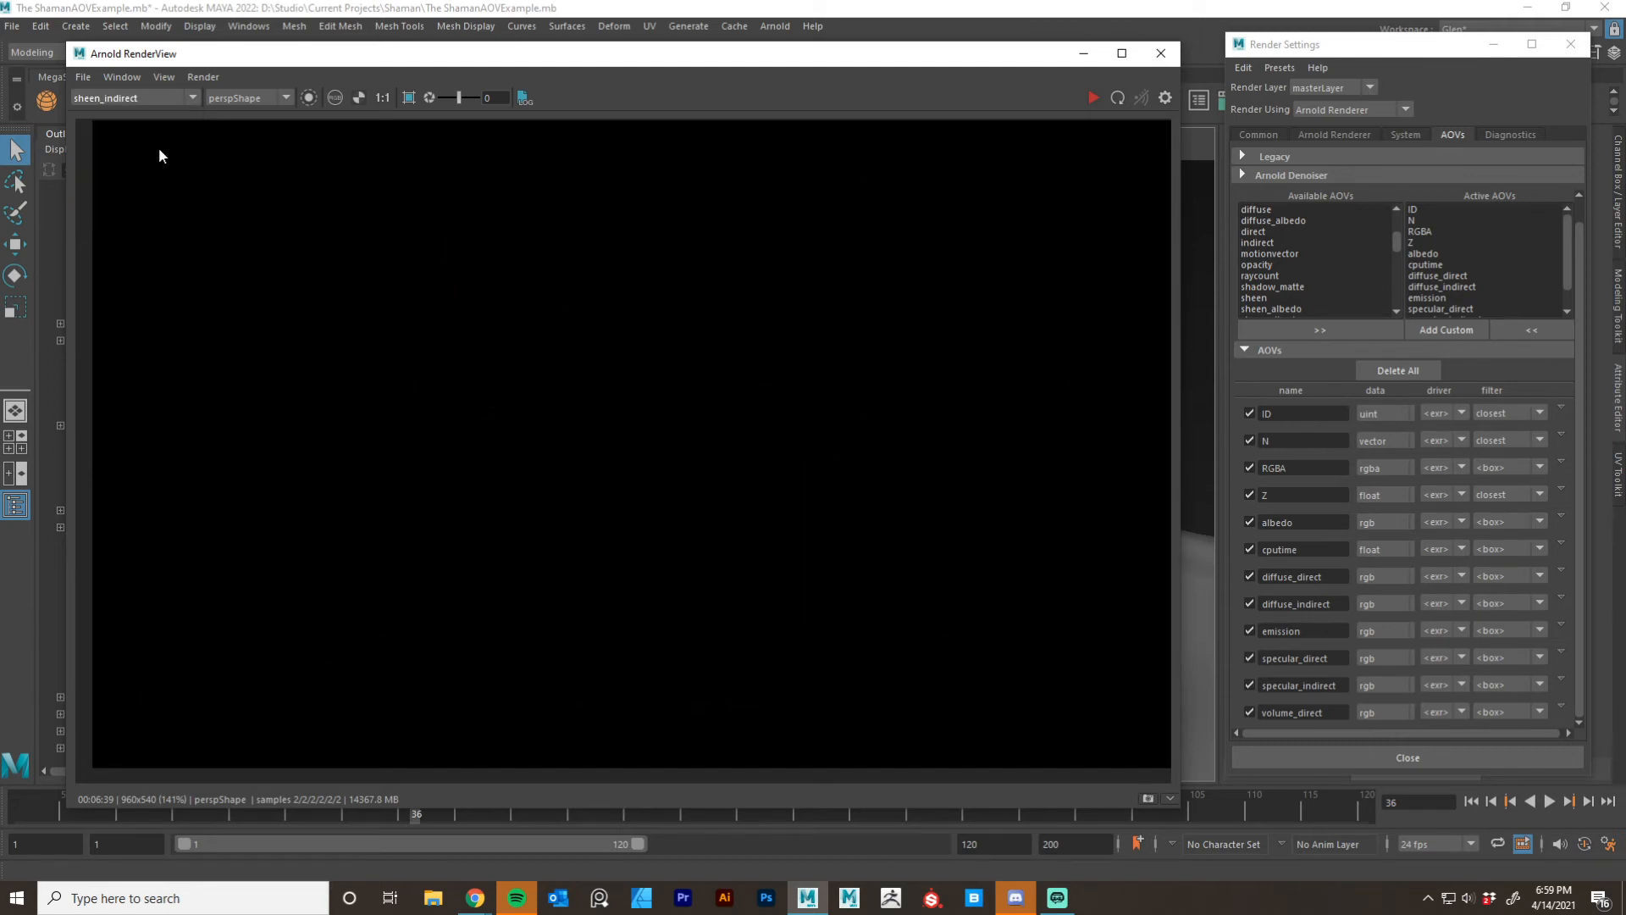
pyautogui.click(145, 100)
pyautogui.scroll(3, 145, 145)
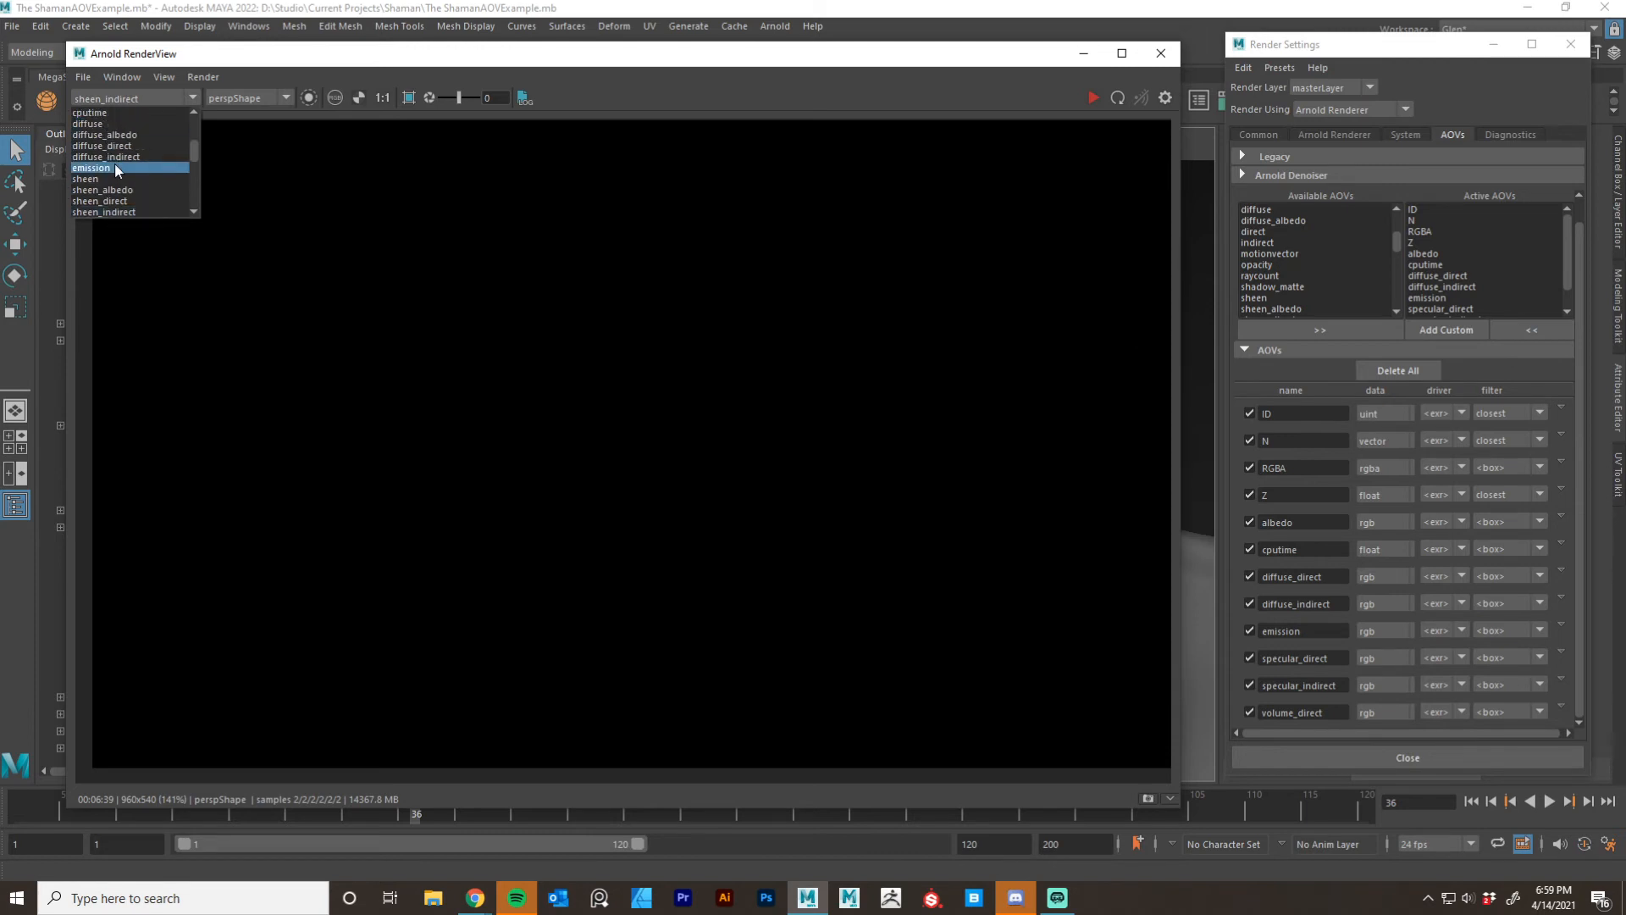
pyautogui.click(114, 164)
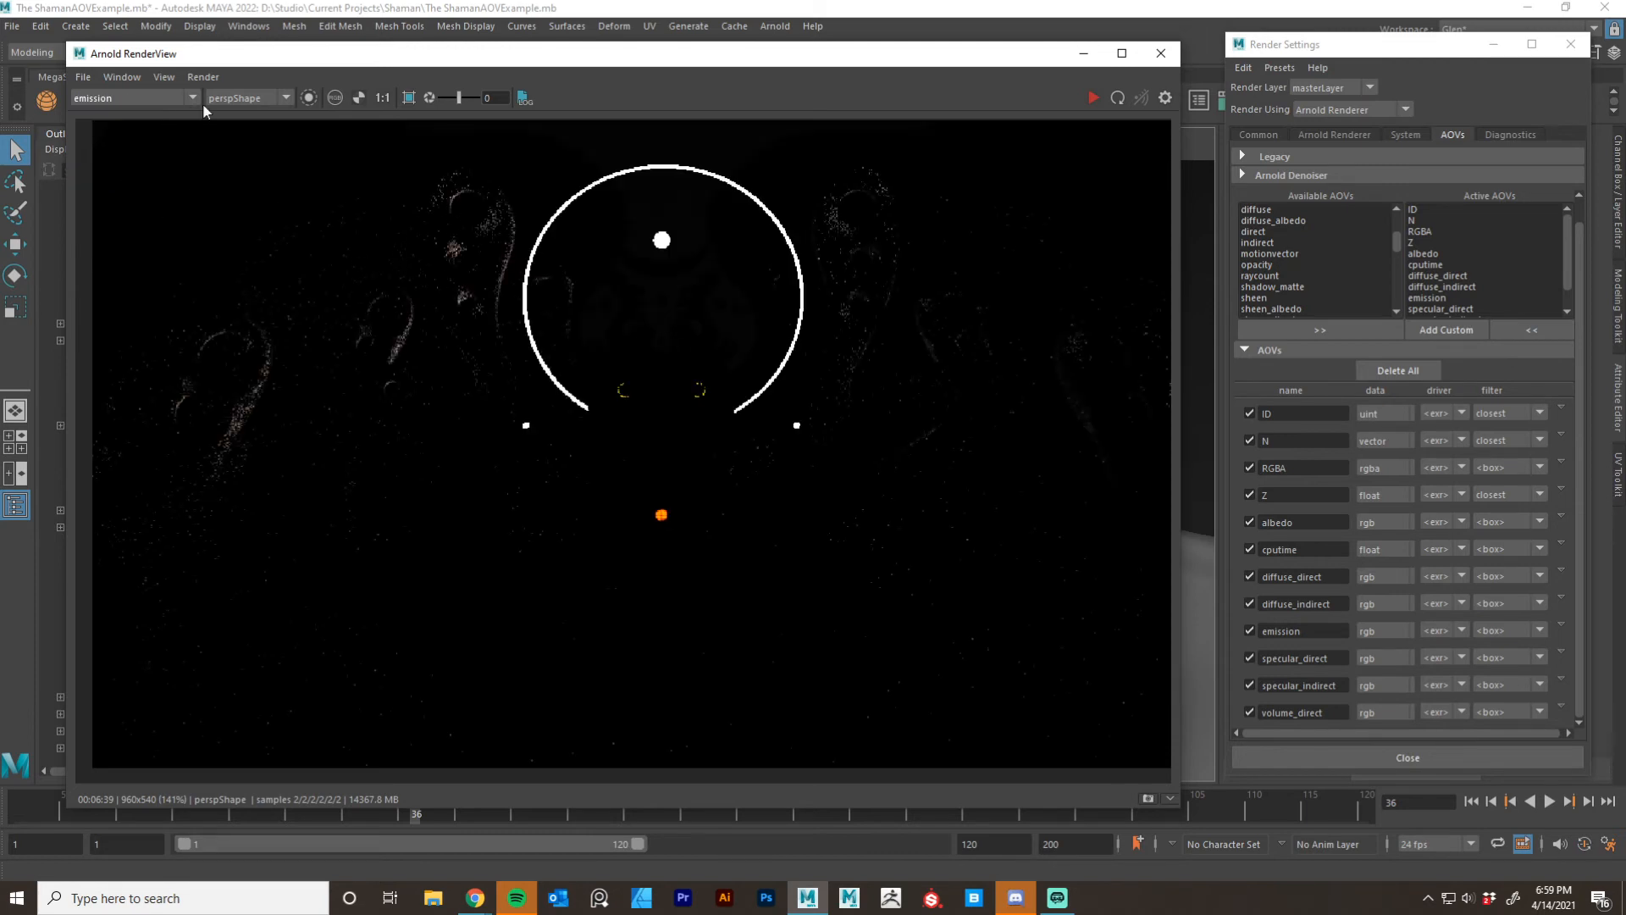
# View the diffuse_indirect pass and the diffuse_direct pass in the RenderView.
pyautogui.click(176, 96)
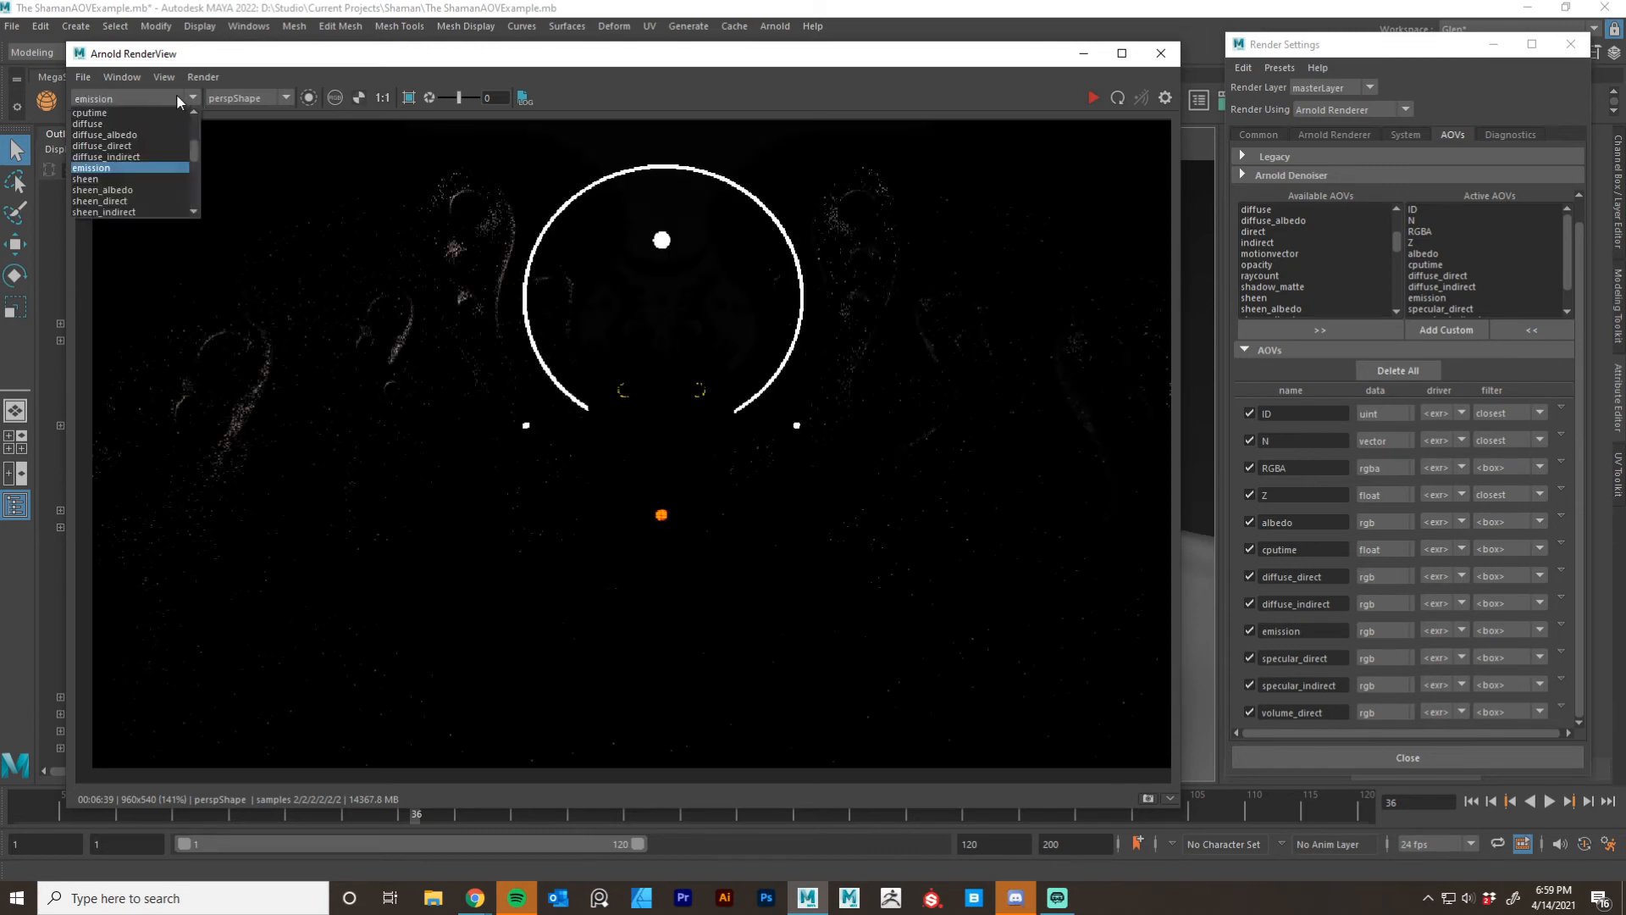
pyautogui.click(146, 156)
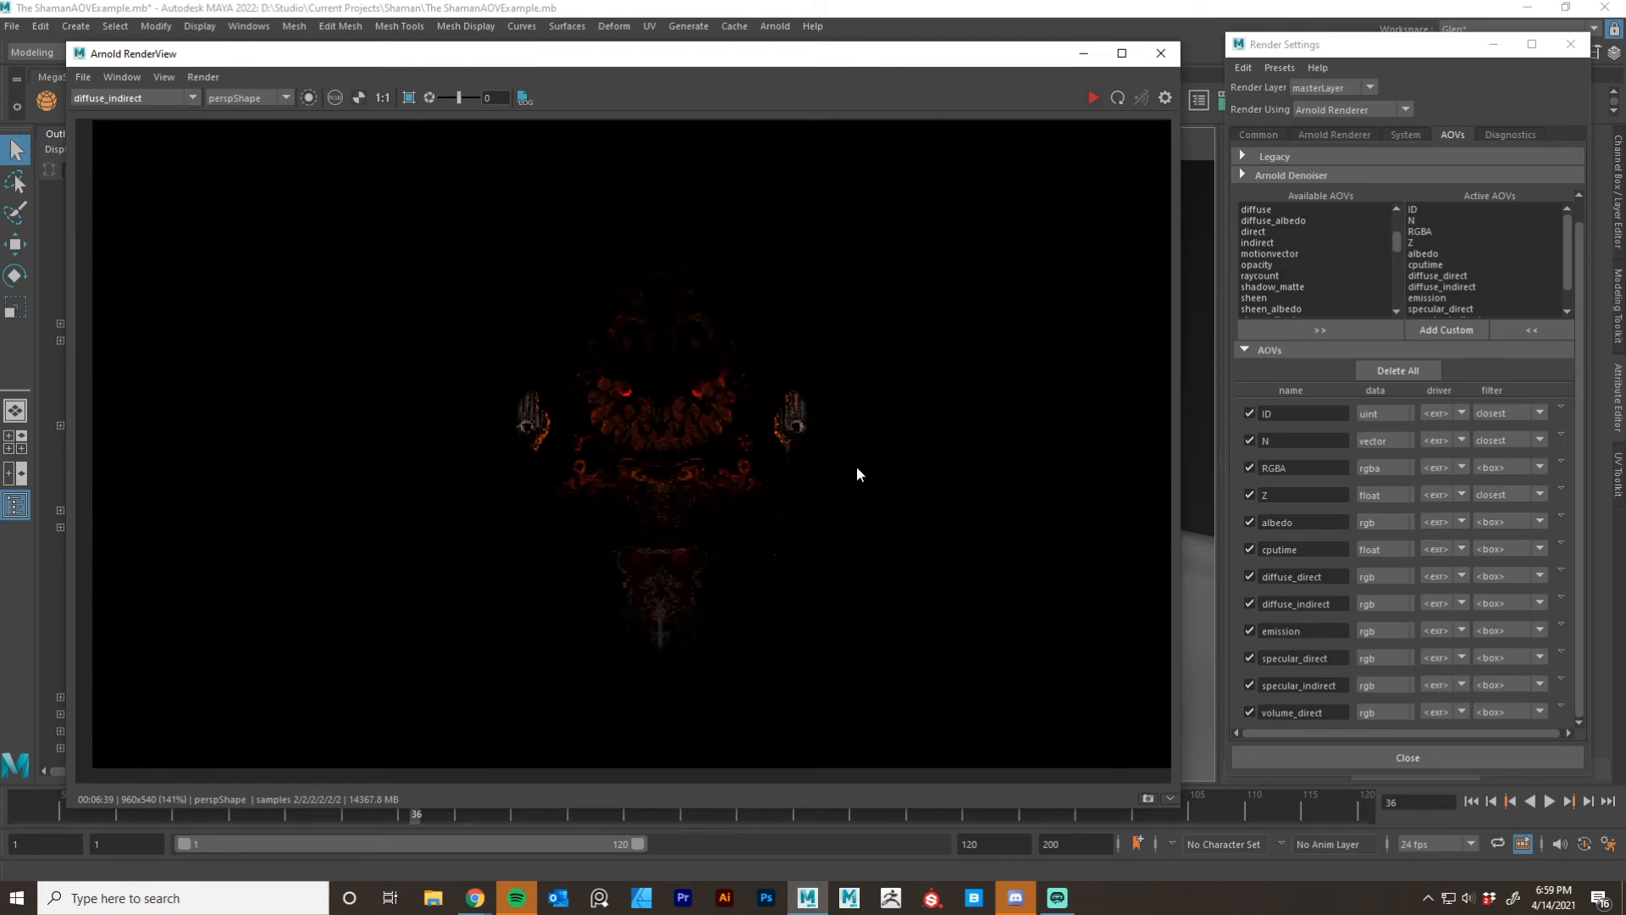
pyautogui.click(155, 98)
pyautogui.click(146, 147)
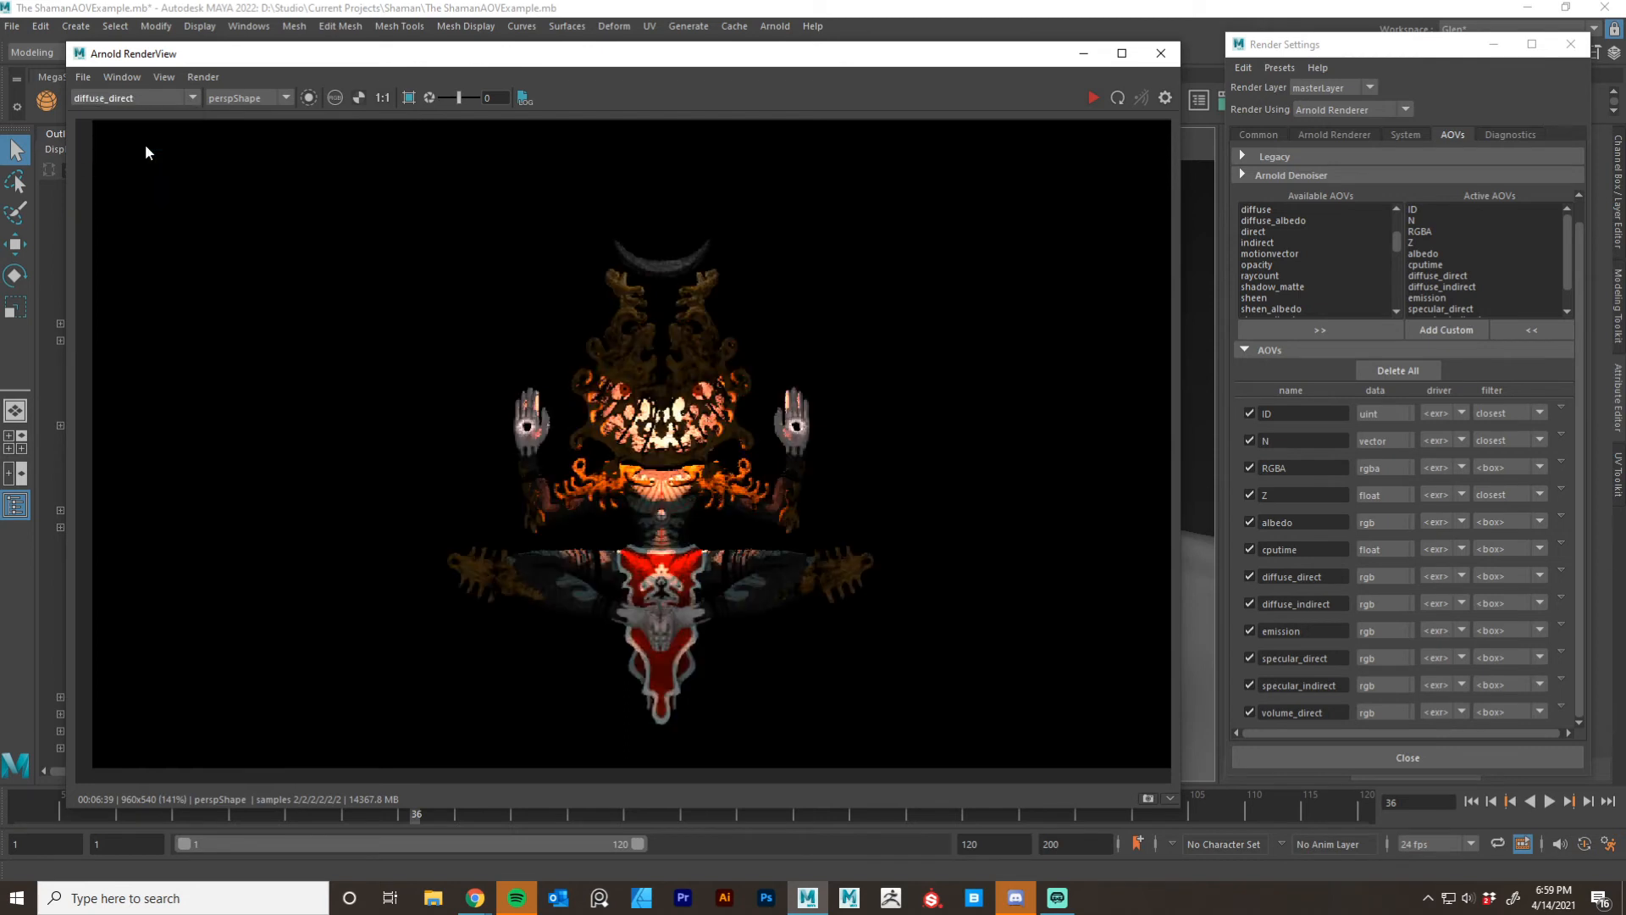
# Switch the RenderView back to the Beauty pass and close the RenderView window.
pyautogui.click(144, 97)
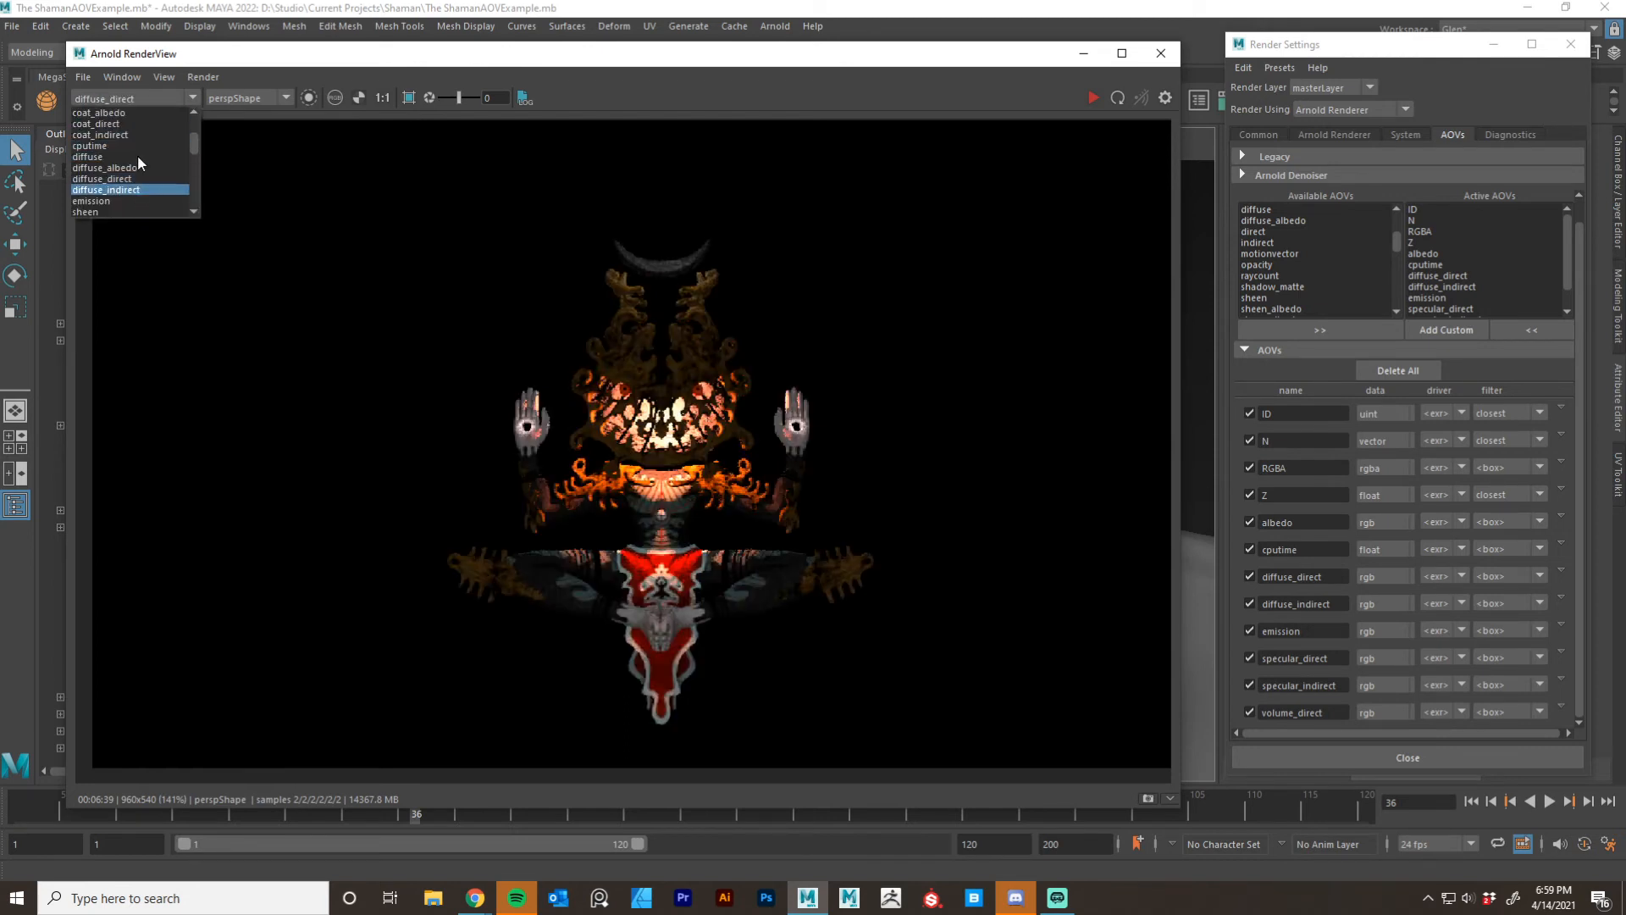
pyautogui.scroll(1, 138, 159)
pyautogui.scroll(1, 137, 155)
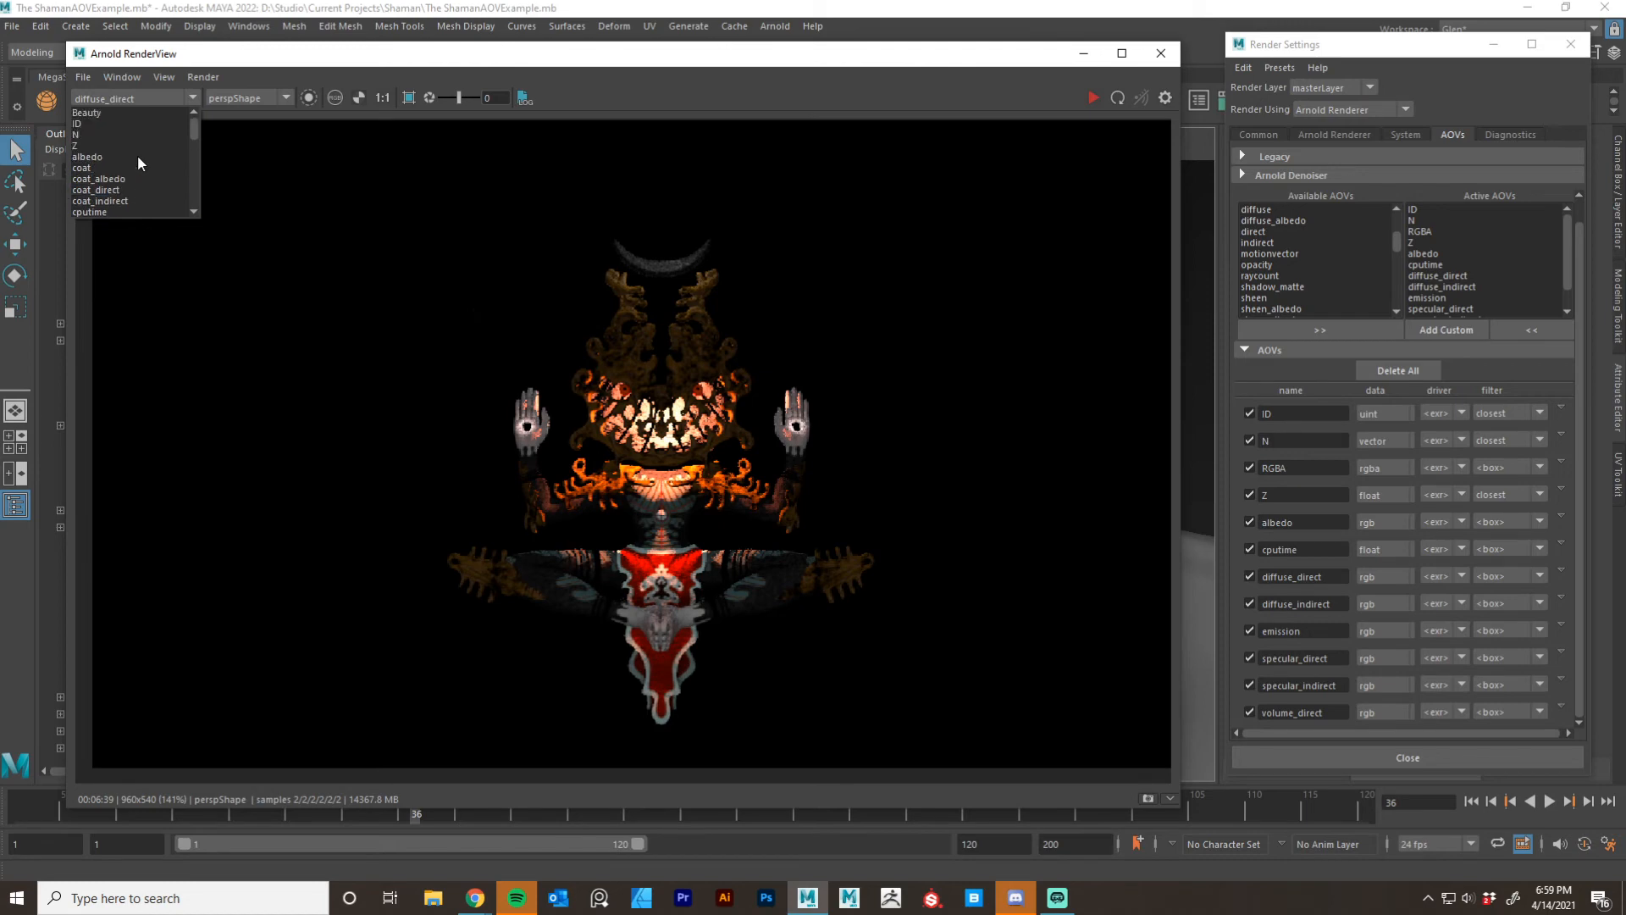
pyautogui.click(125, 113)
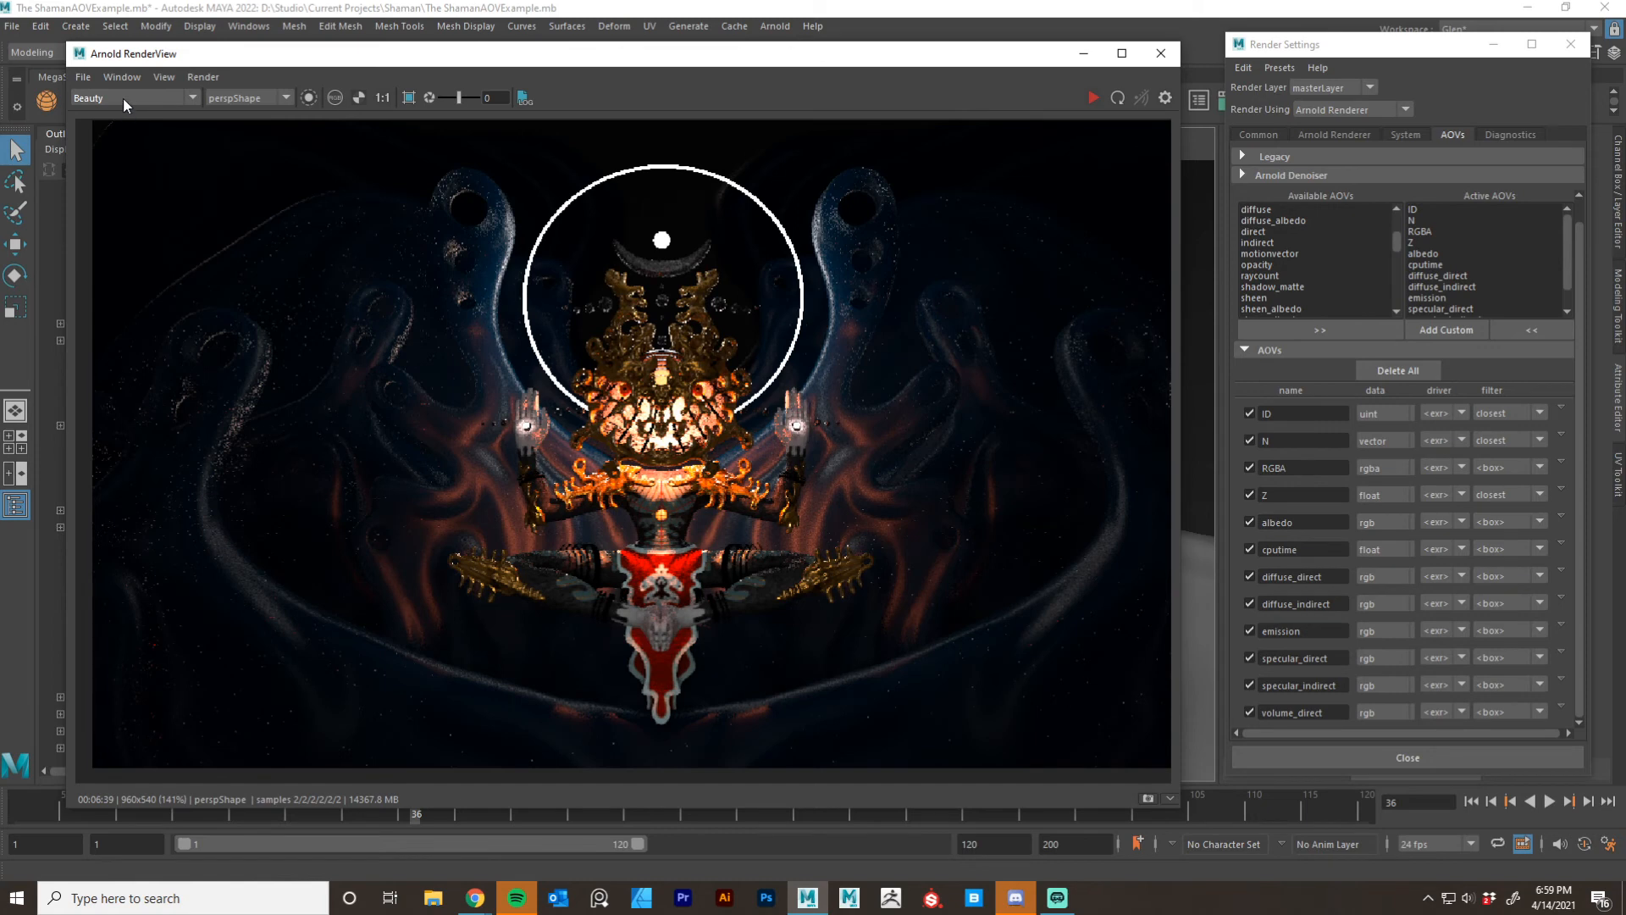
pyautogui.moveTo(898, 65); pyautogui.dragTo(898, 60)
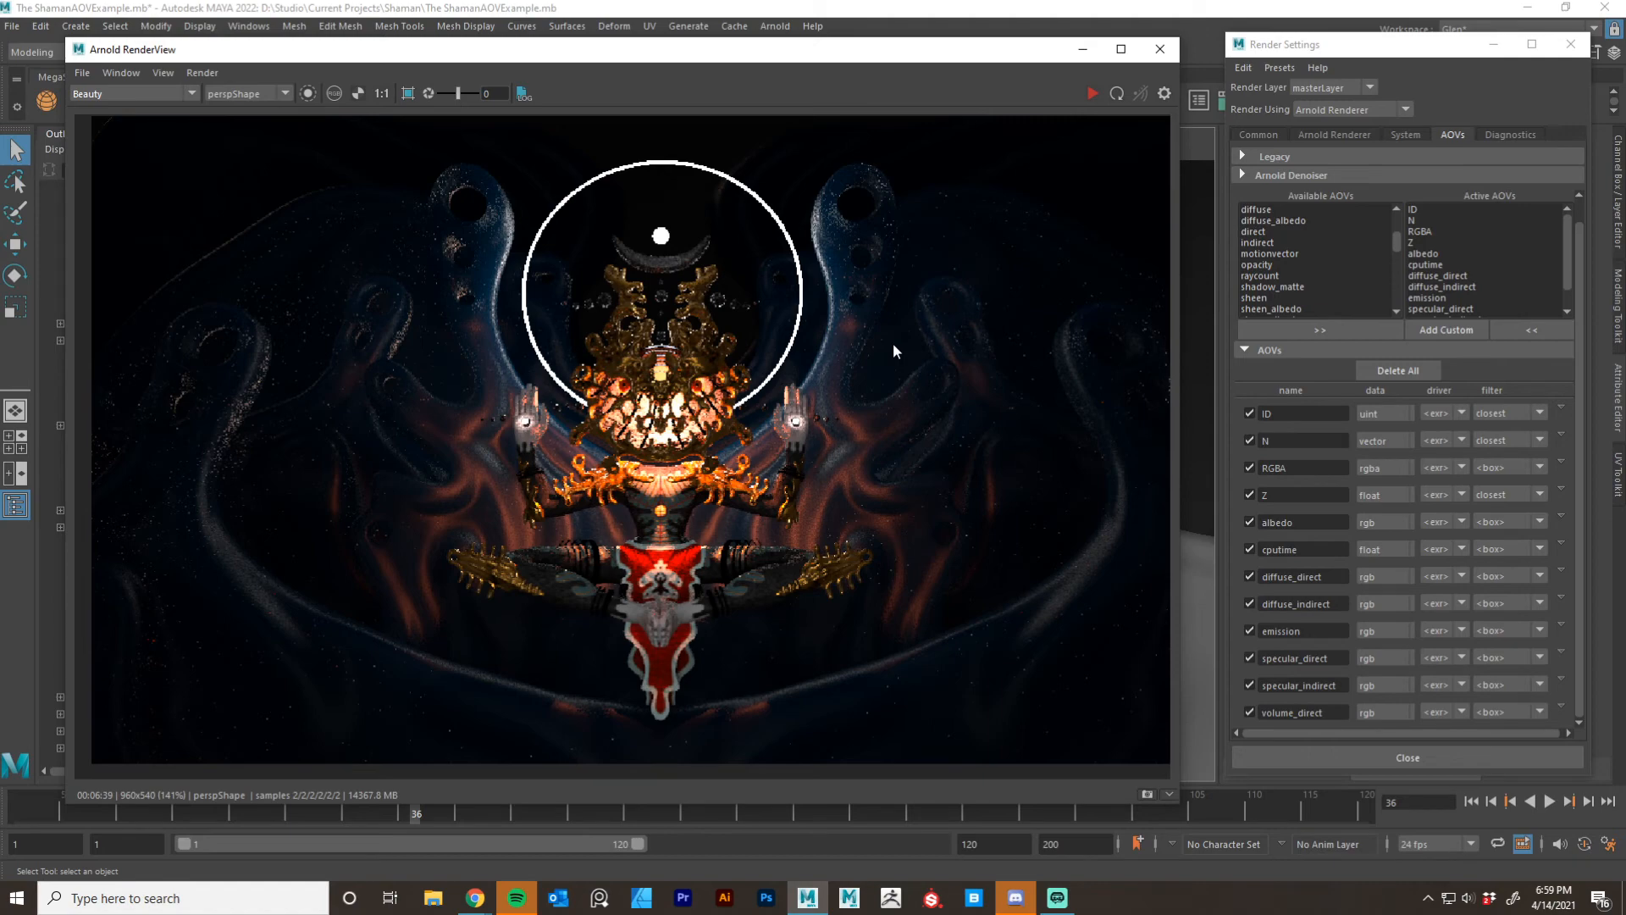
pyautogui.click(1162, 49)
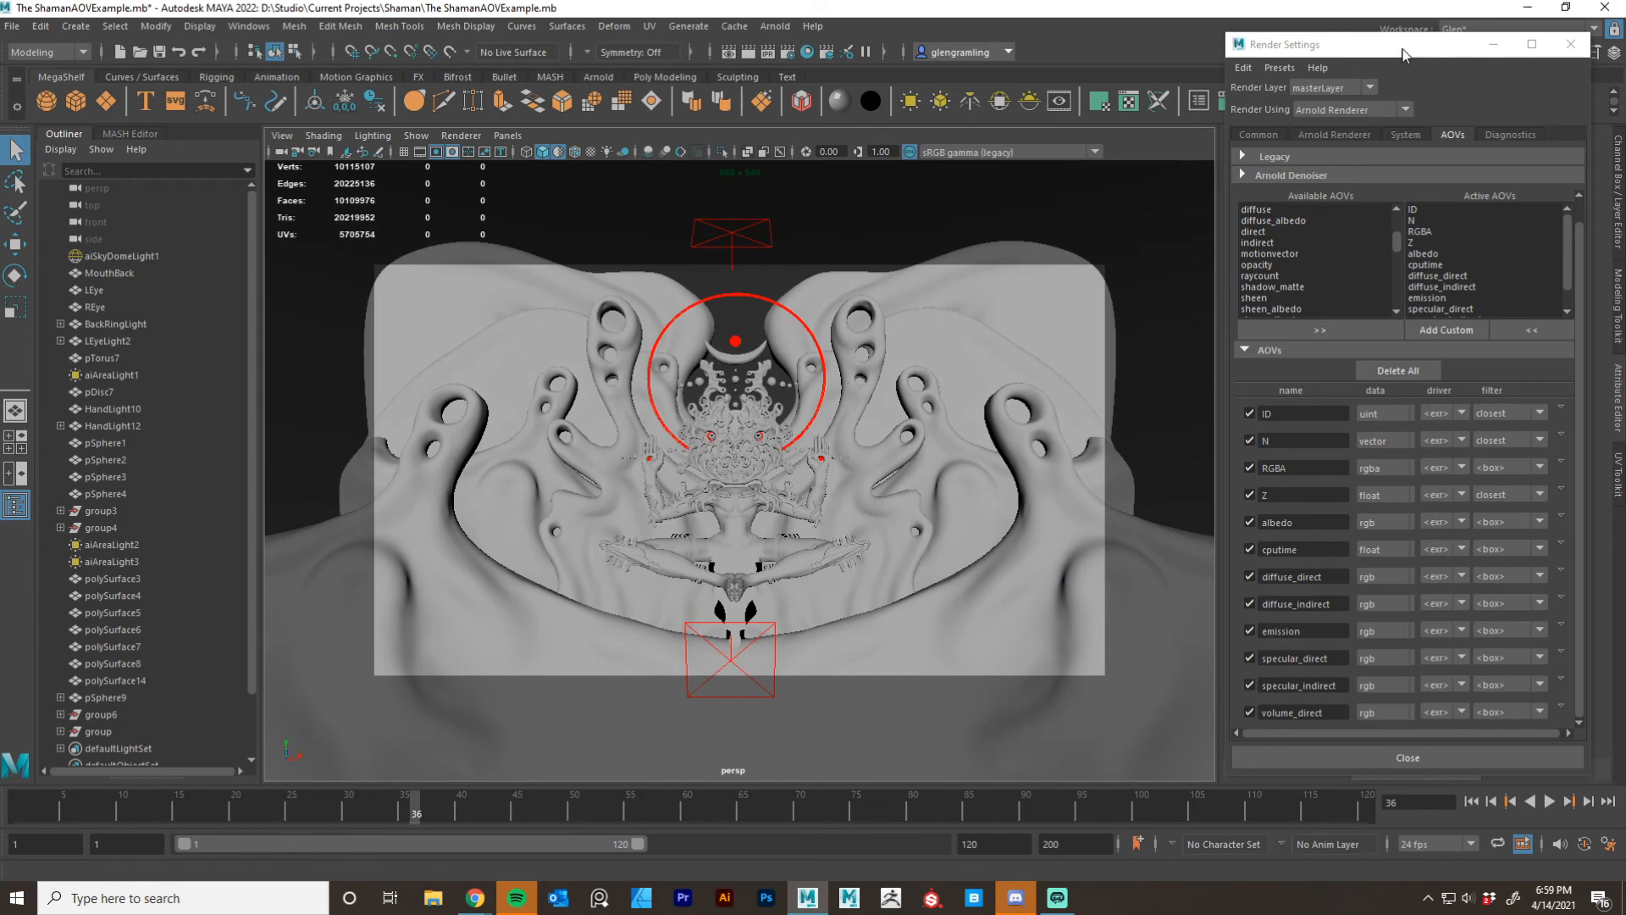
# Check the list of active AOVs and set the render image size preset to HD_1080 in the common render settings.
pyautogui.moveTo(1401, 52); pyautogui.dragTo(731, 71)
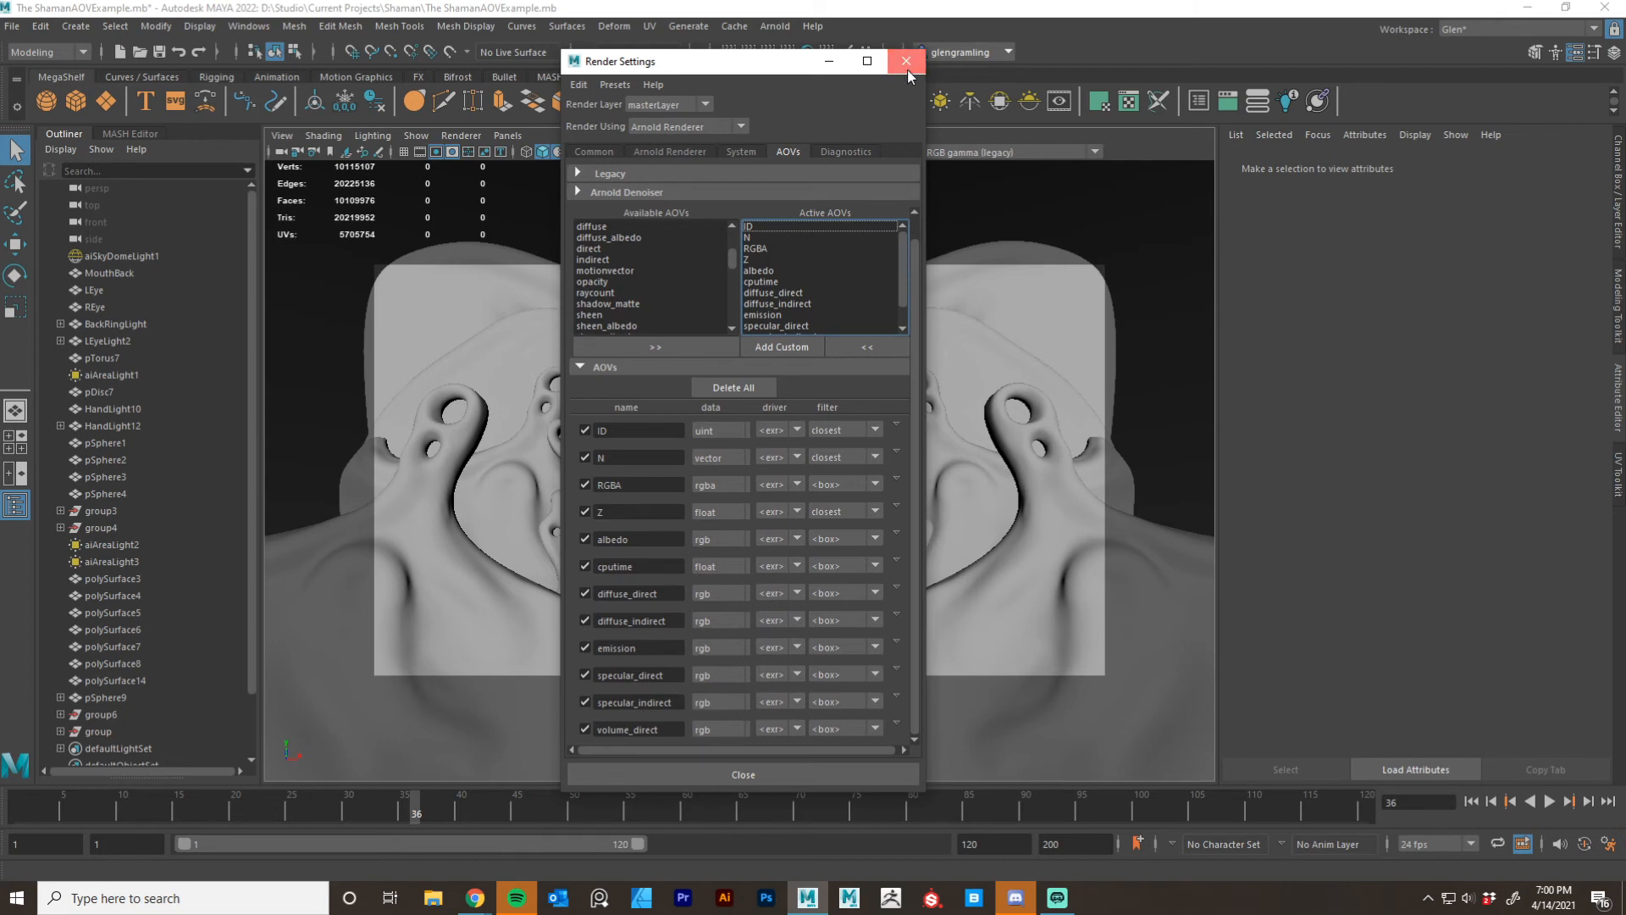
pyautogui.moveTo(899, 262); pyautogui.dragTo(927, 346)
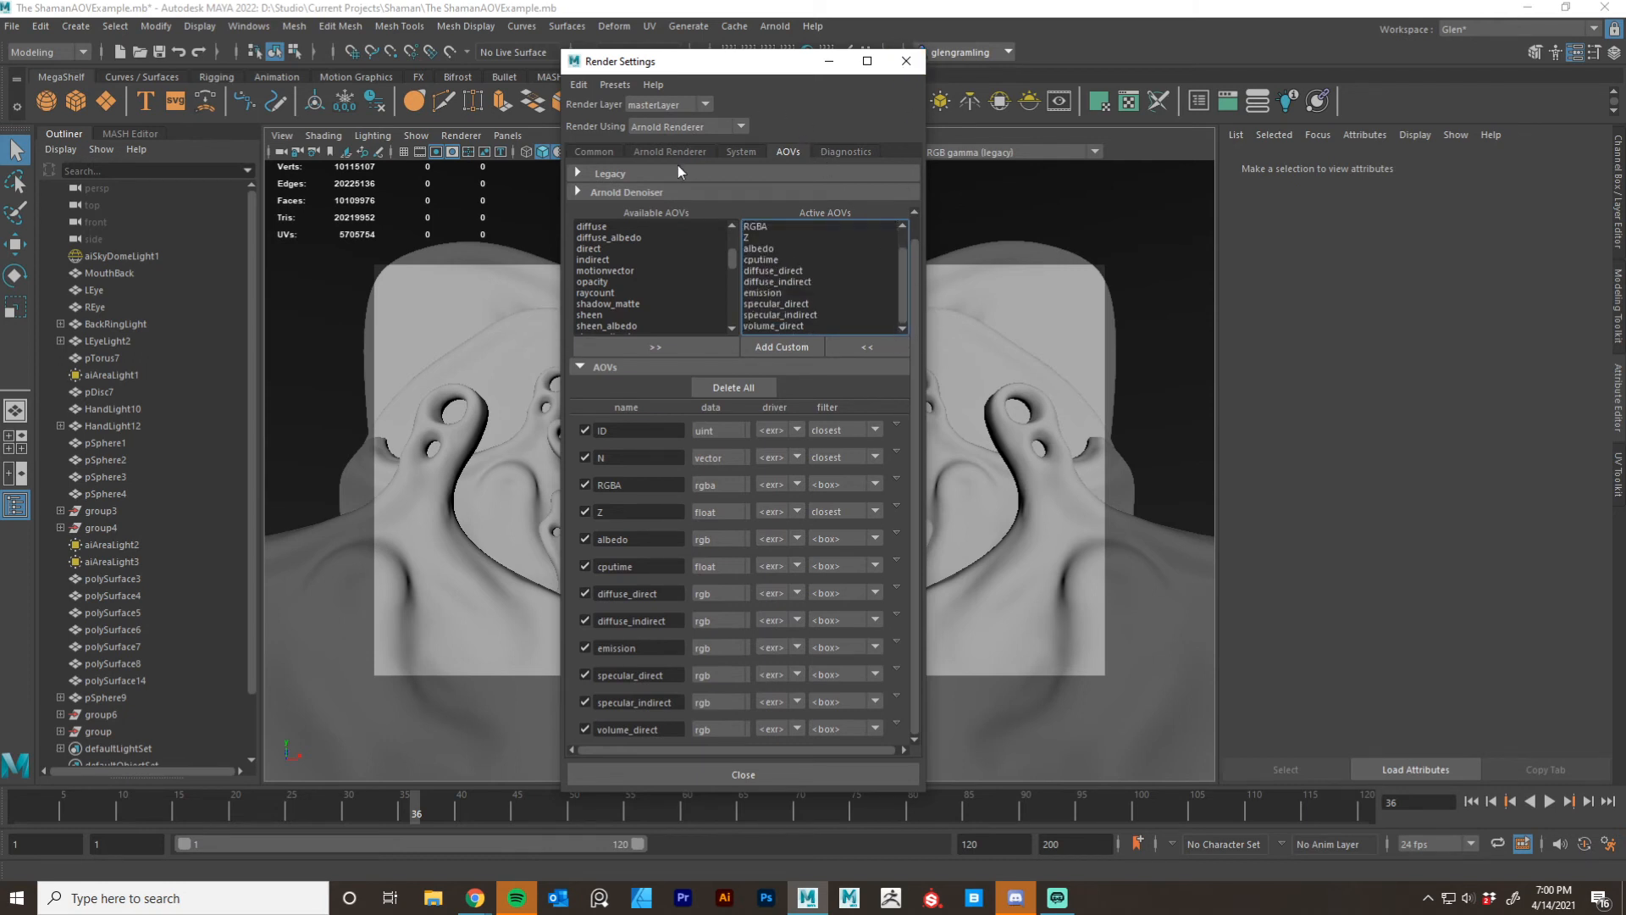
pyautogui.moveTo(675, 64)
pyautogui.mouseDown()
pyautogui.moveTo(777, 192)
pyautogui.moveTo(631, 76)
pyautogui.moveTo(681, 84)
pyautogui.mouseUp()
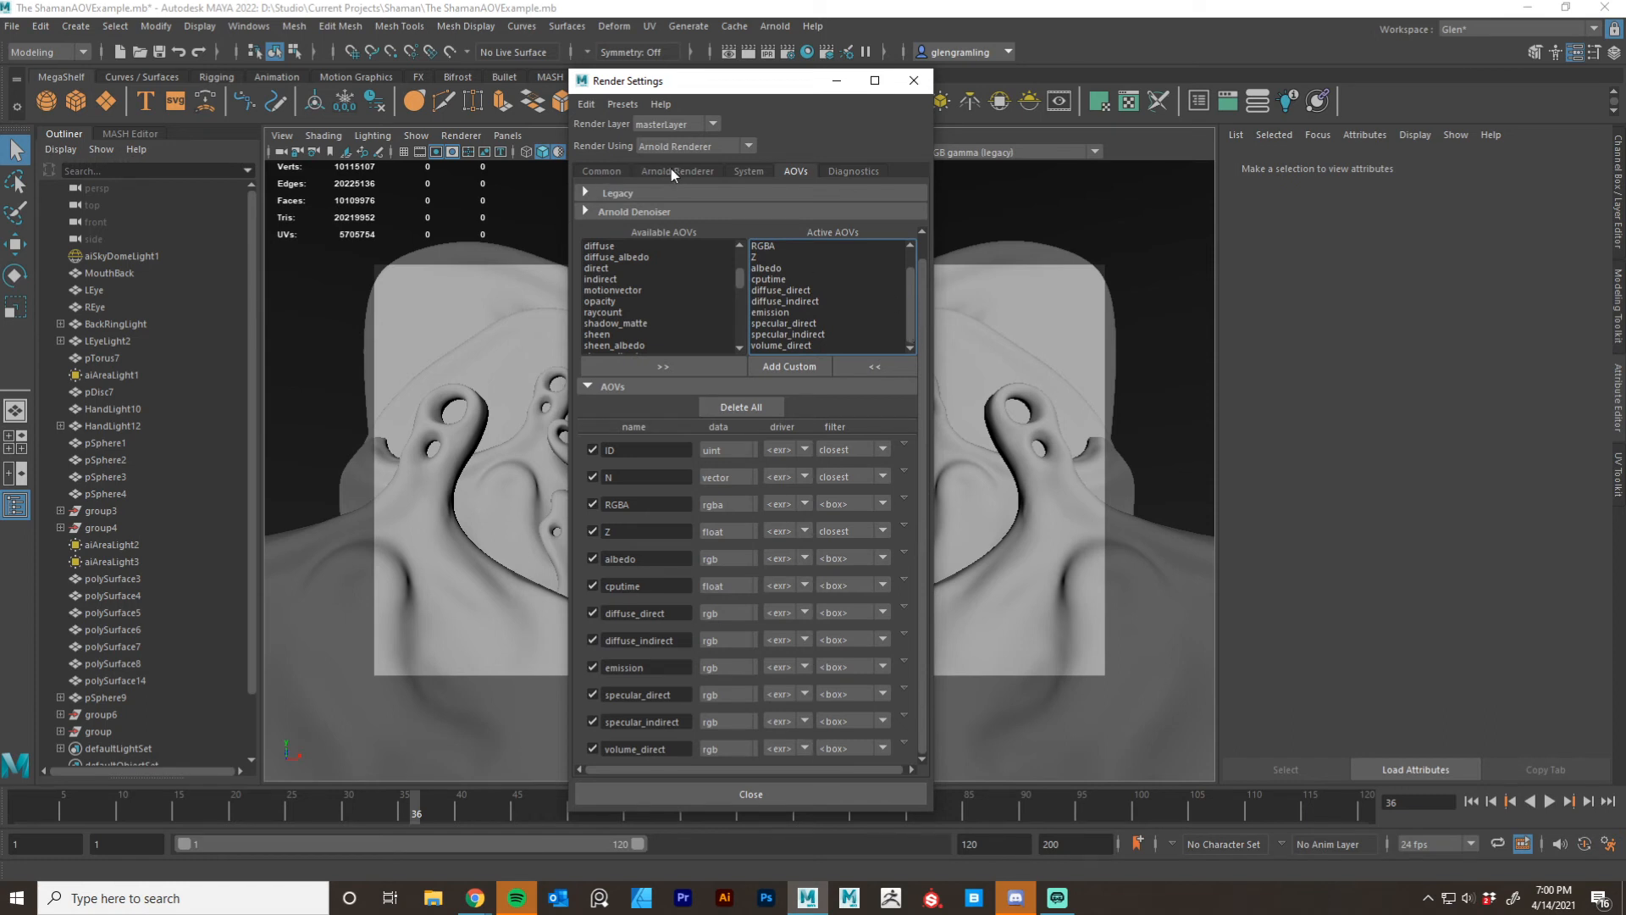
pyautogui.click(602, 170)
pyautogui.moveTo(922, 409); pyautogui.dragTo(935, 611)
pyautogui.click(768, 539)
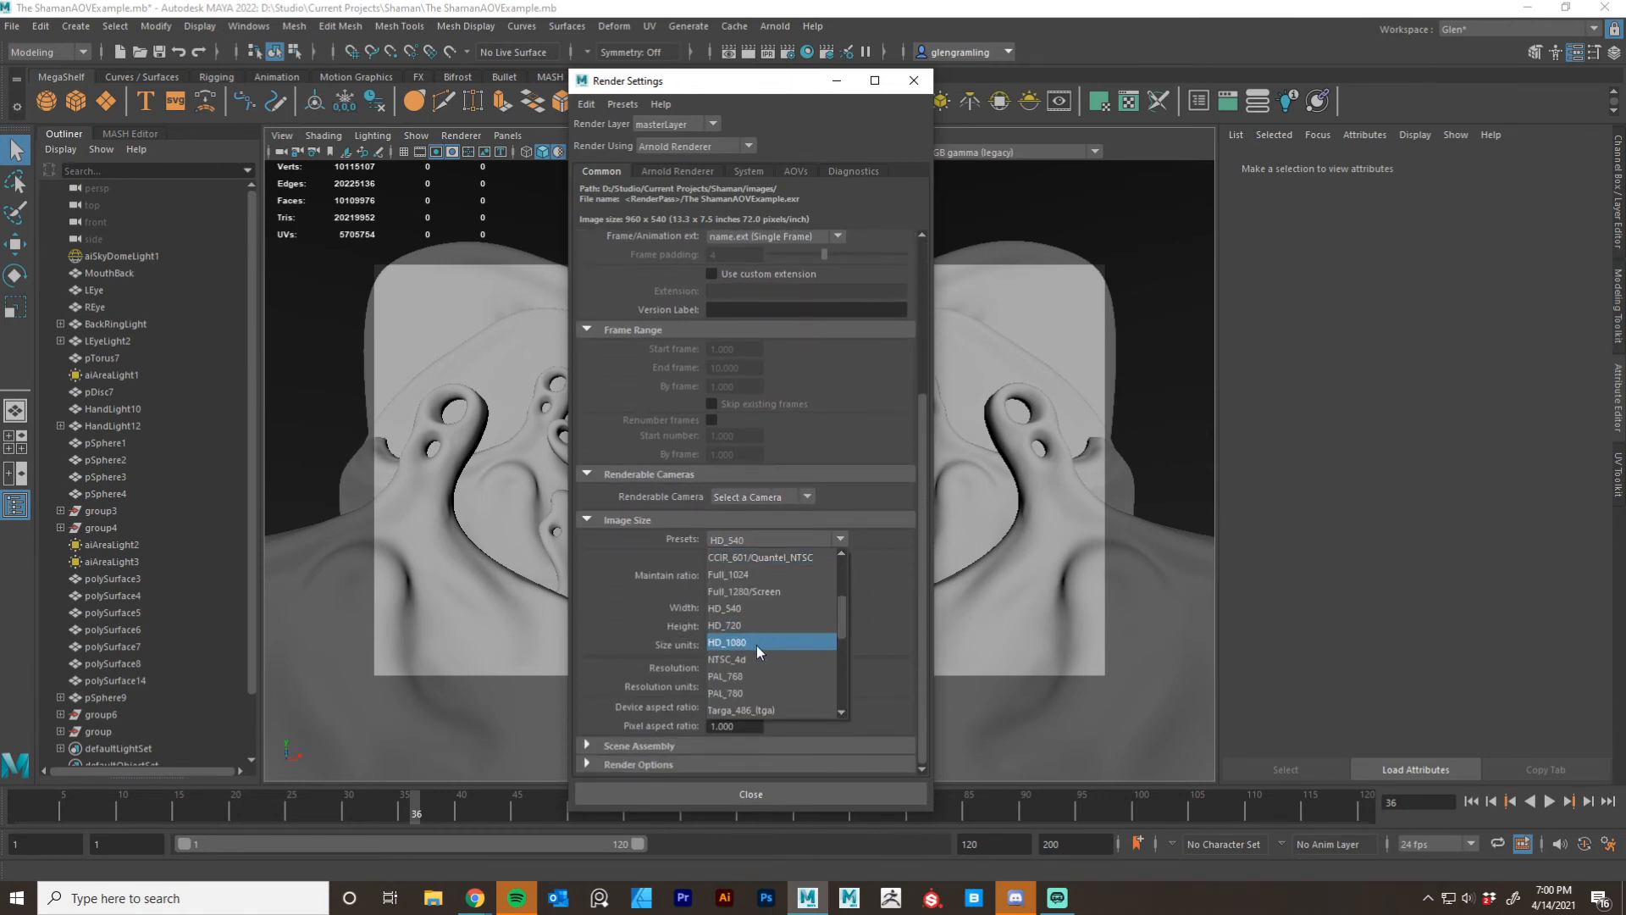
pyautogui.hotkey('ctrl', 's')
pyautogui.click(777, 462)
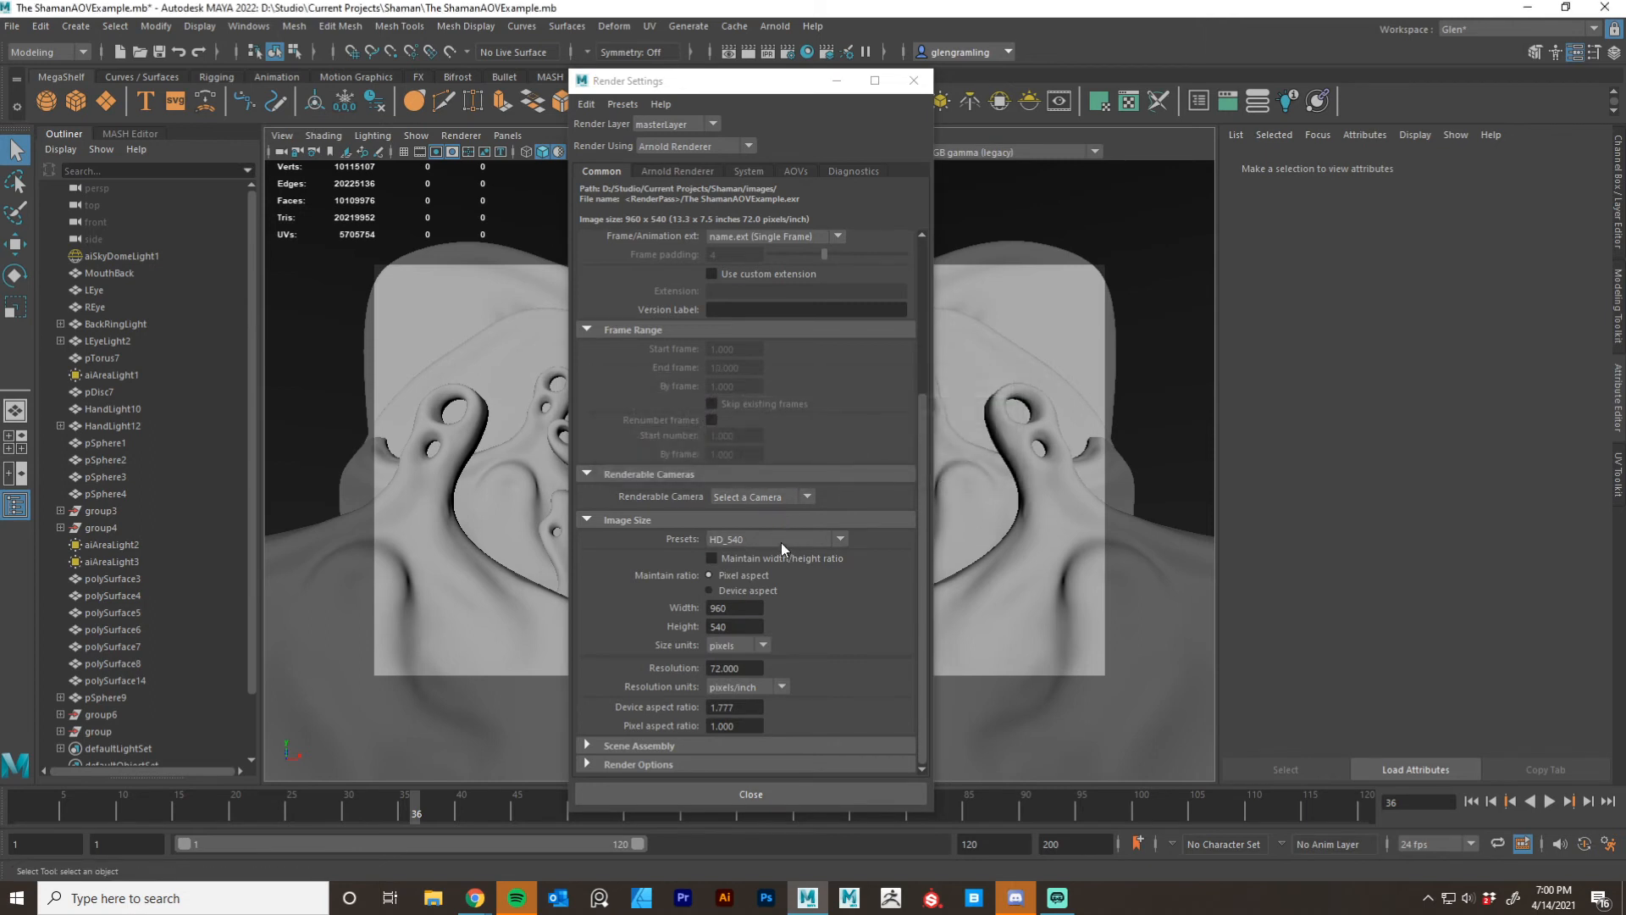
pyautogui.click(781, 540)
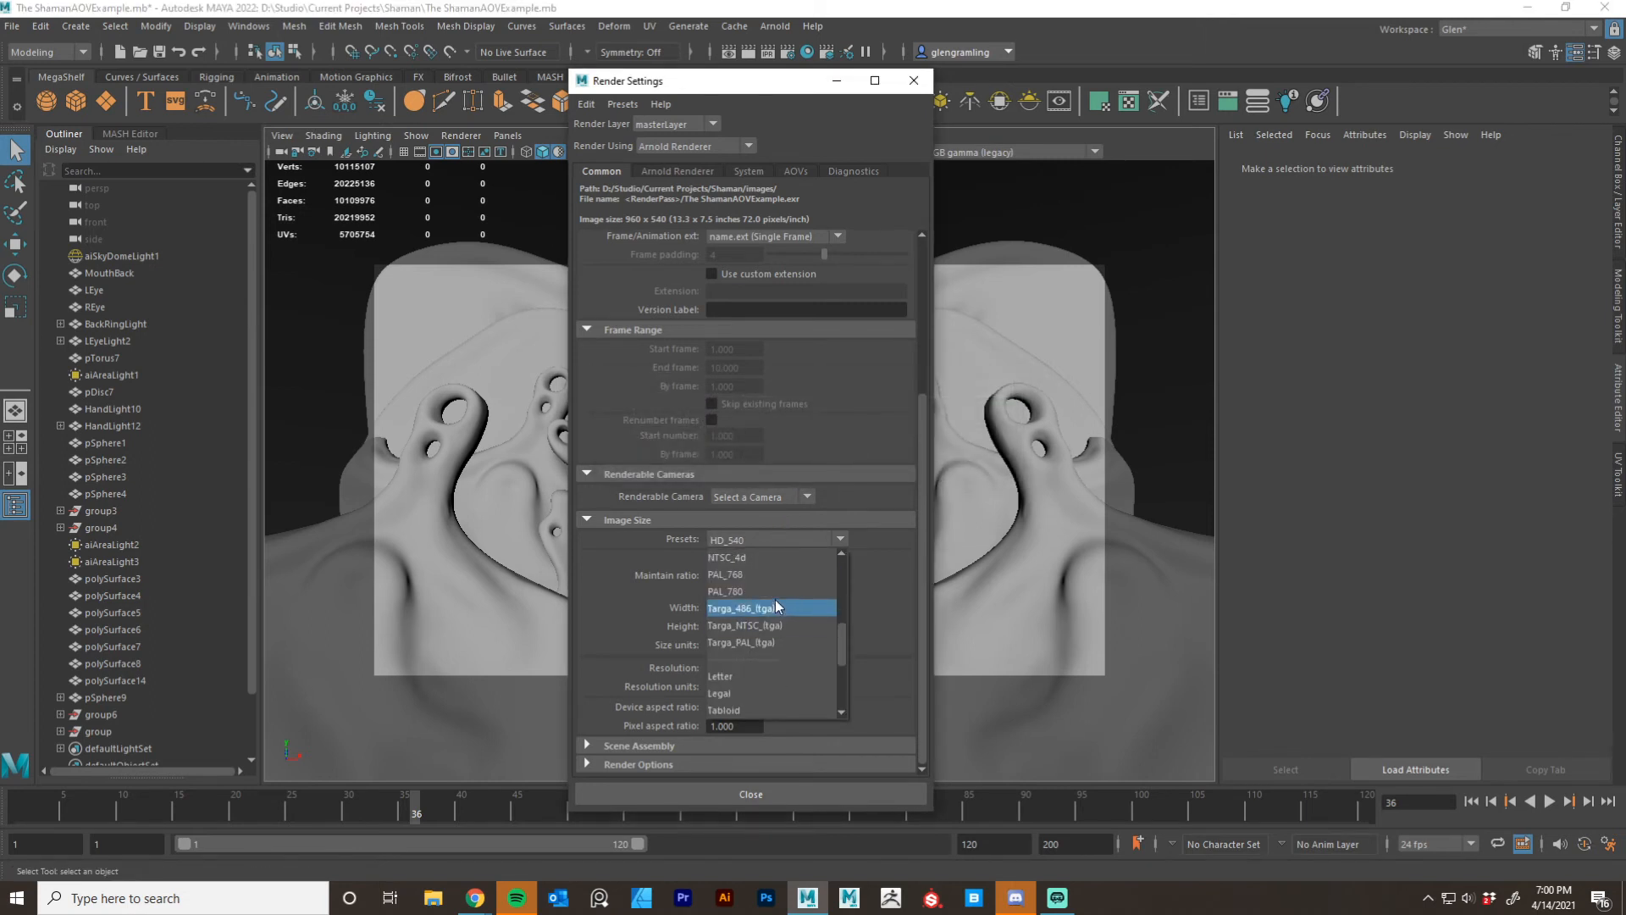
pyautogui.scroll(-1, 775, 598)
pyautogui.scroll(1, 789, 607)
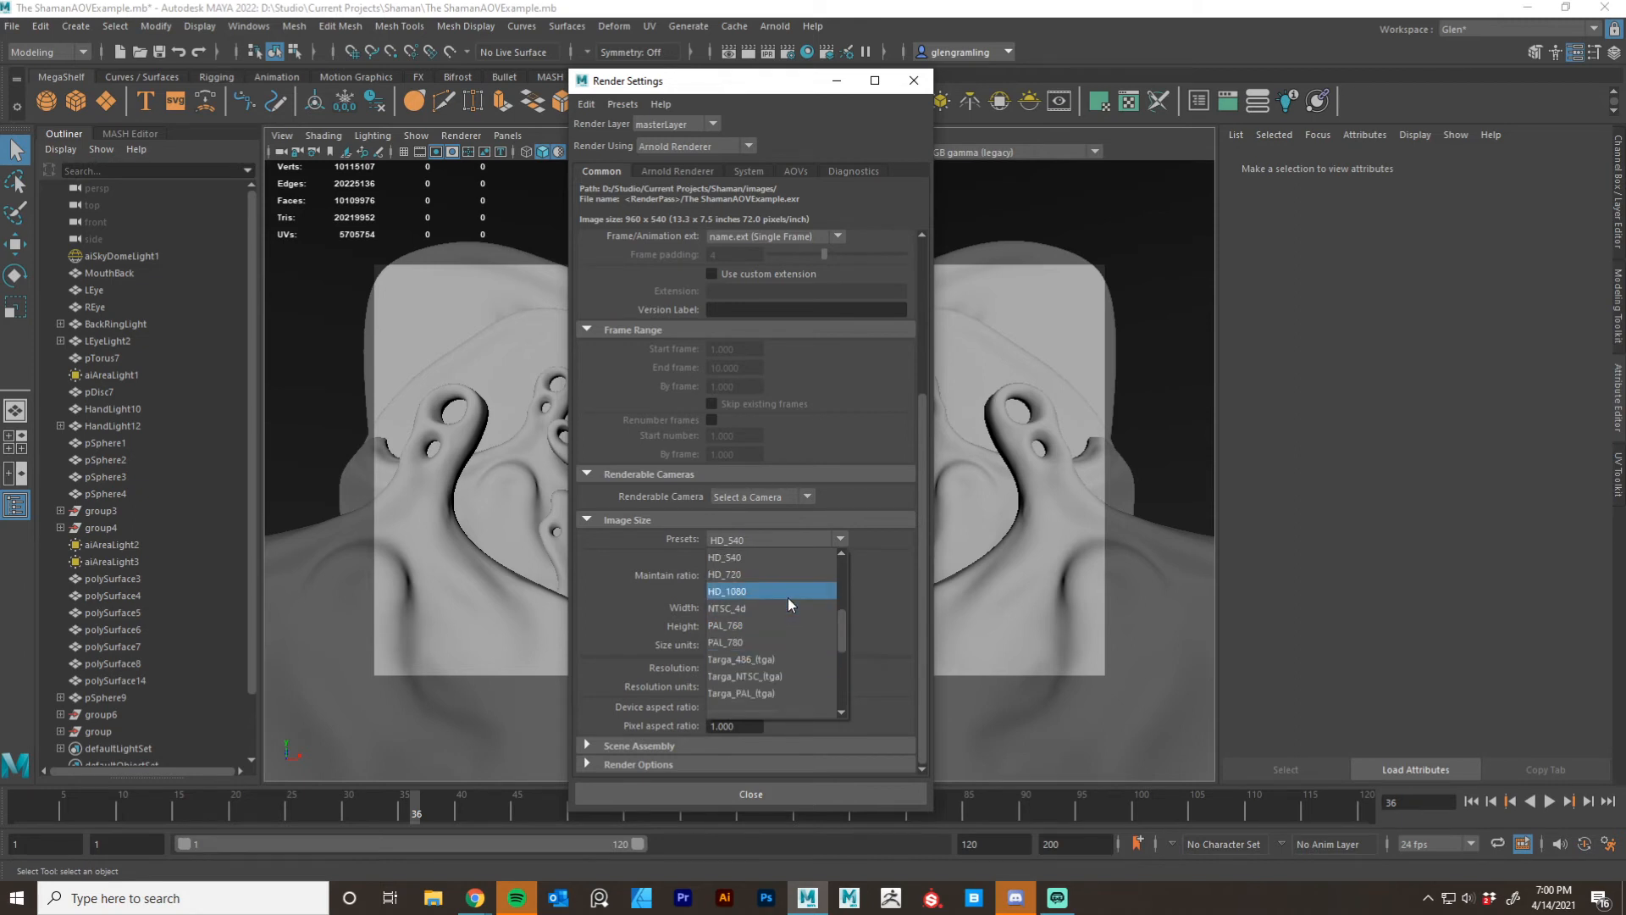
pyautogui.click(787, 597)
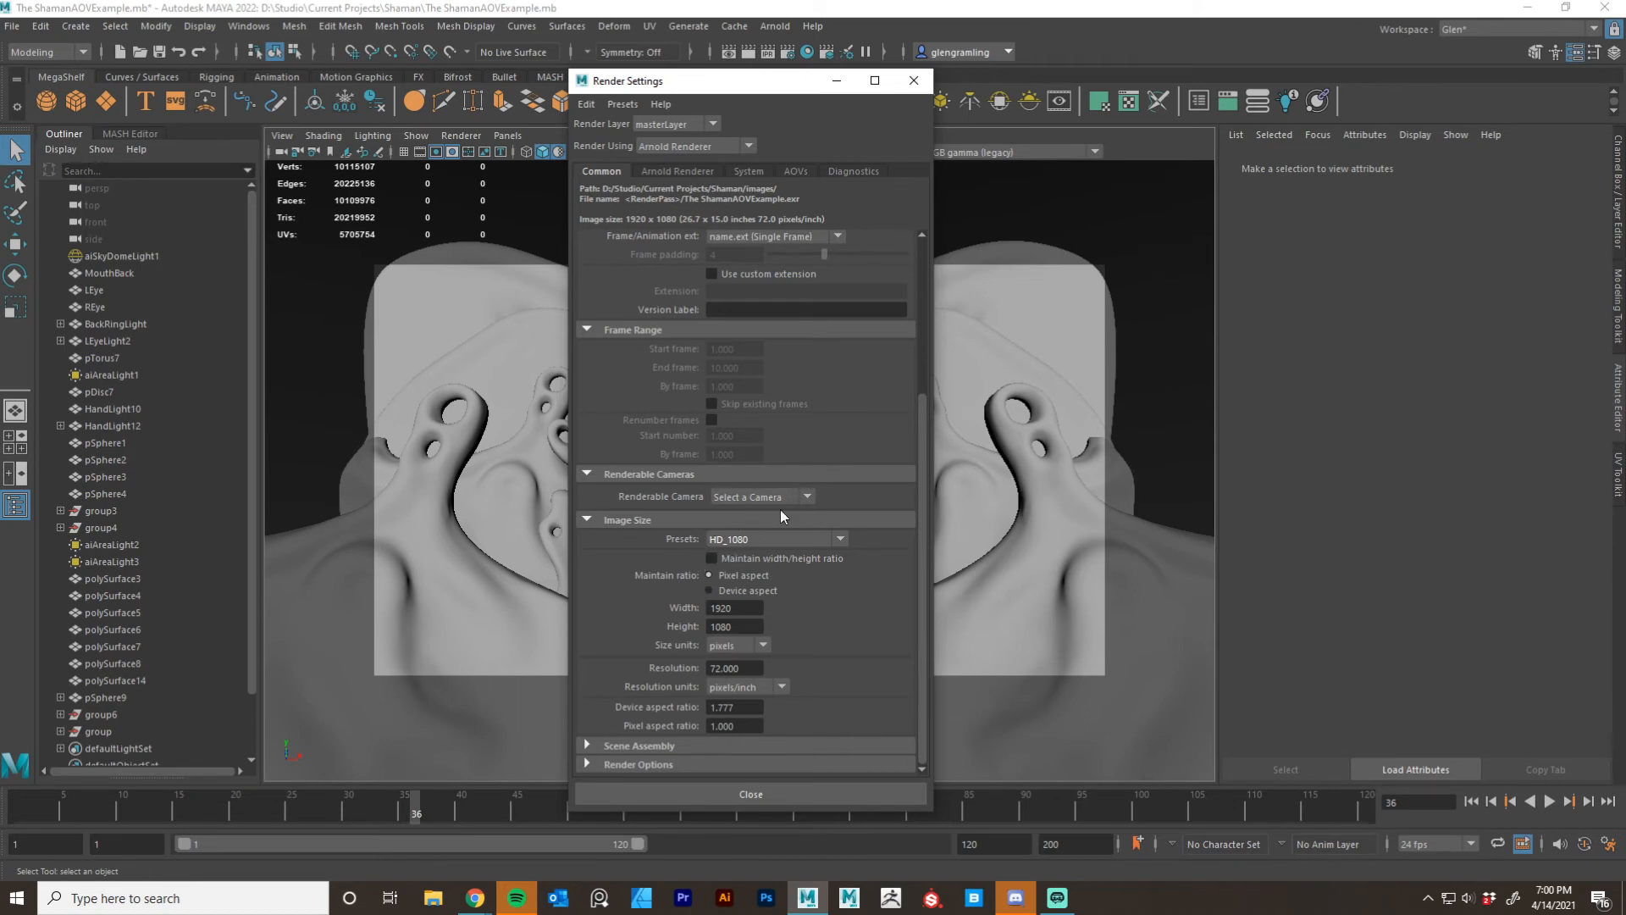
# Open the Arnold Renderer sampling settings and set the Camera (AA) samples to 6.
pyautogui.moveTo(922, 525); pyautogui.dragTo(922, 374)
pyautogui.moveTo(921, 410); pyautogui.dragTo(967, 421)
pyautogui.moveTo(929, 441); pyautogui.dragTo(937, 259)
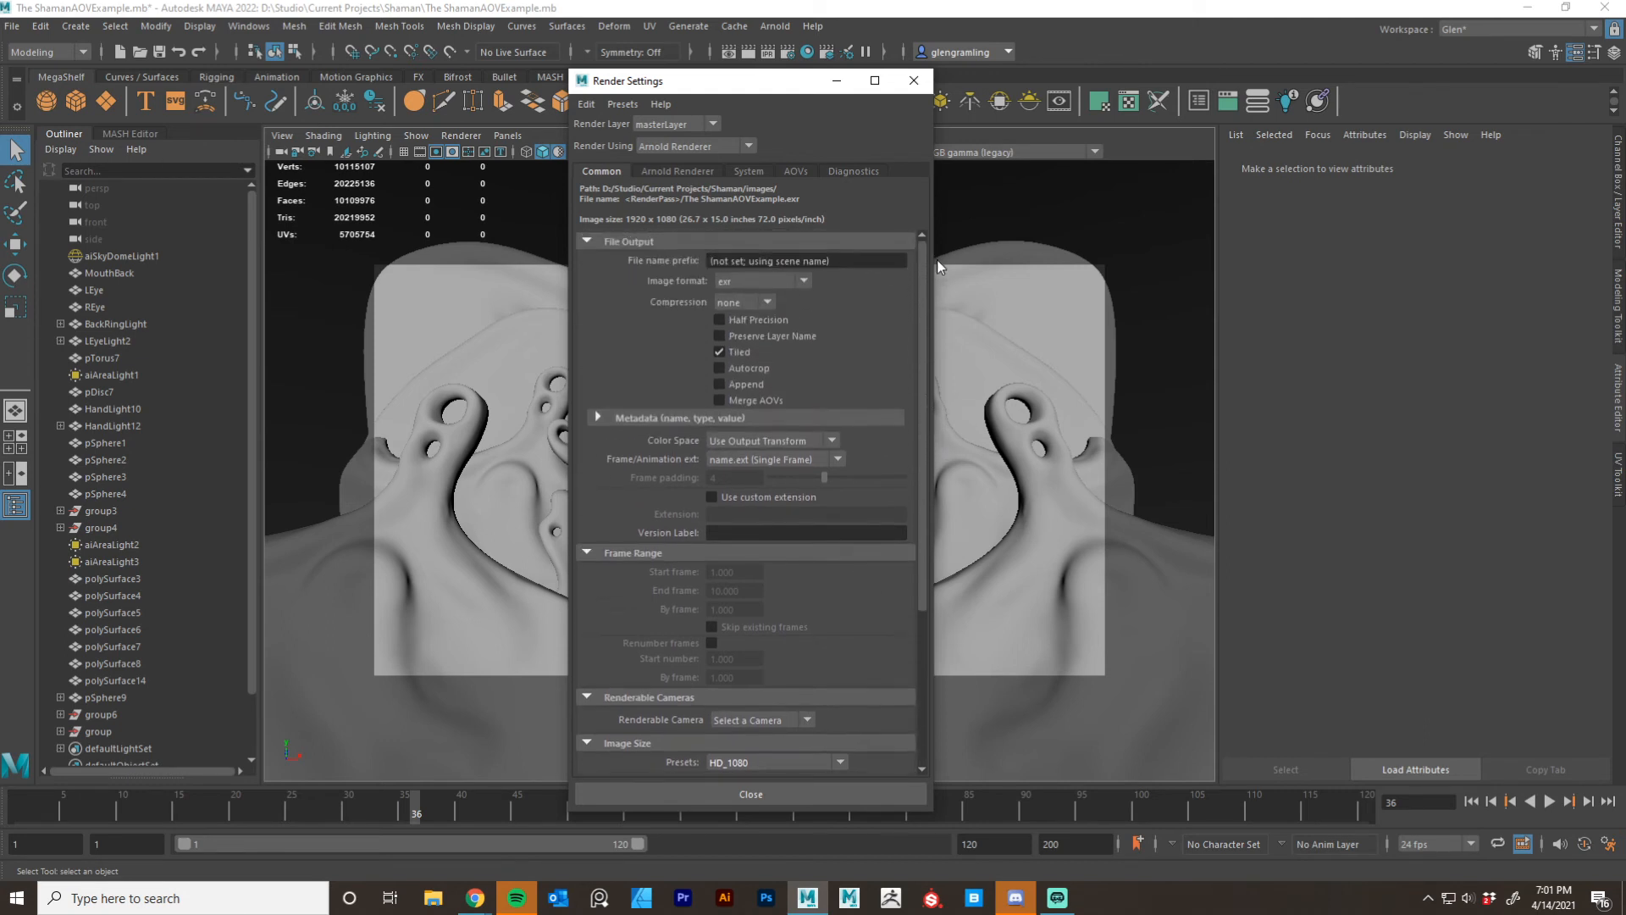
pyautogui.click(674, 170)
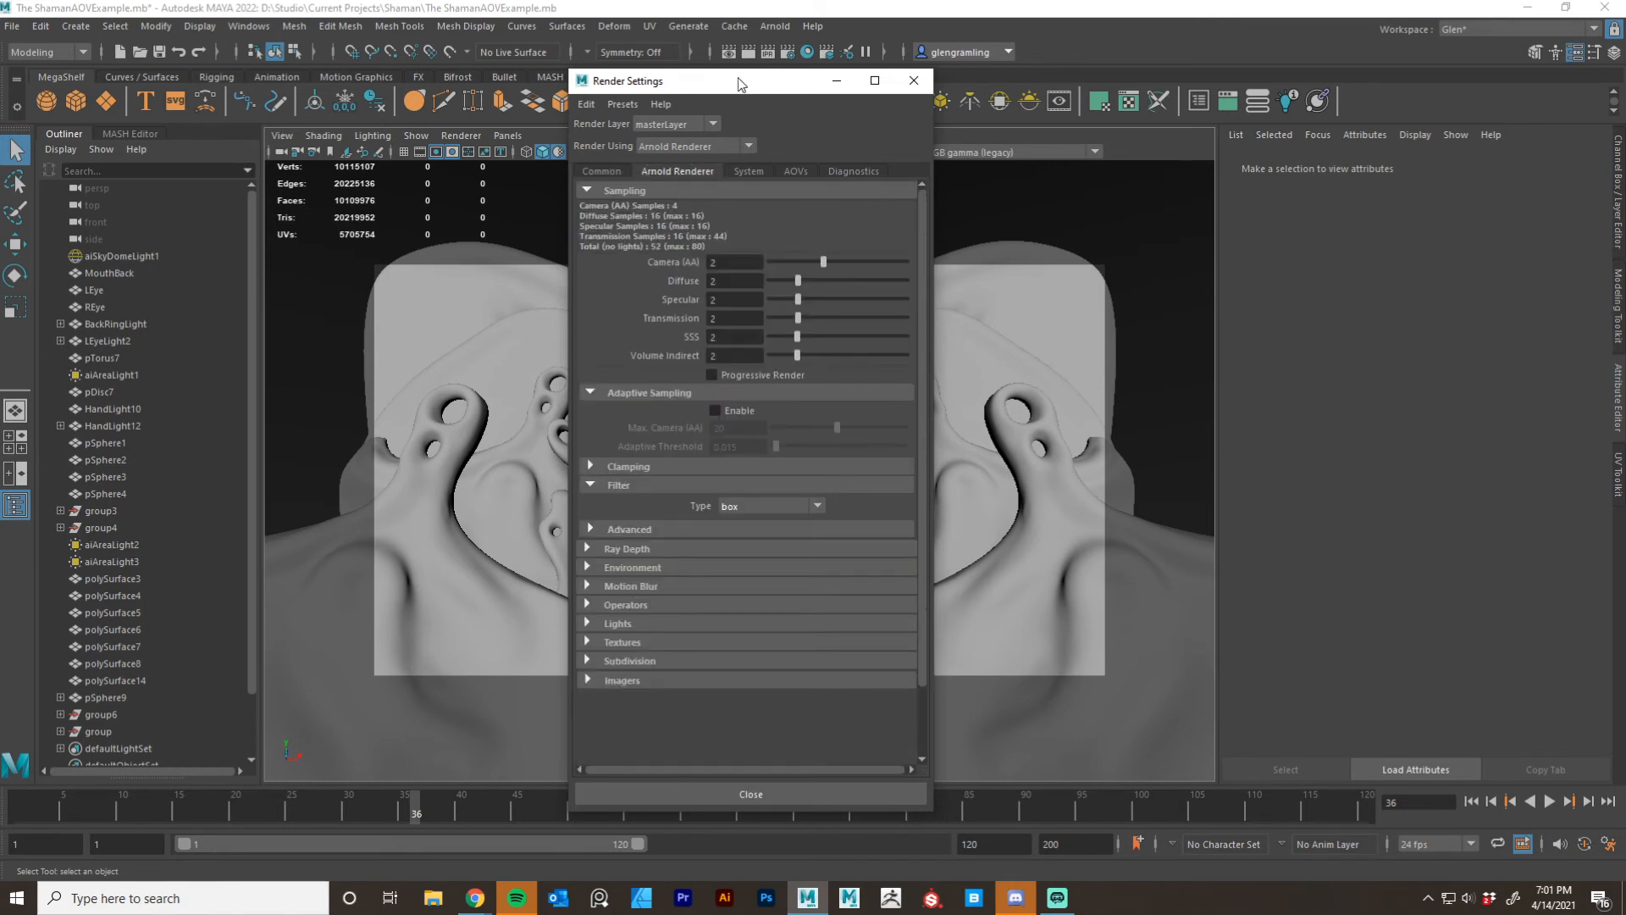
pyautogui.moveTo(741, 82); pyautogui.dragTo(991, 63)
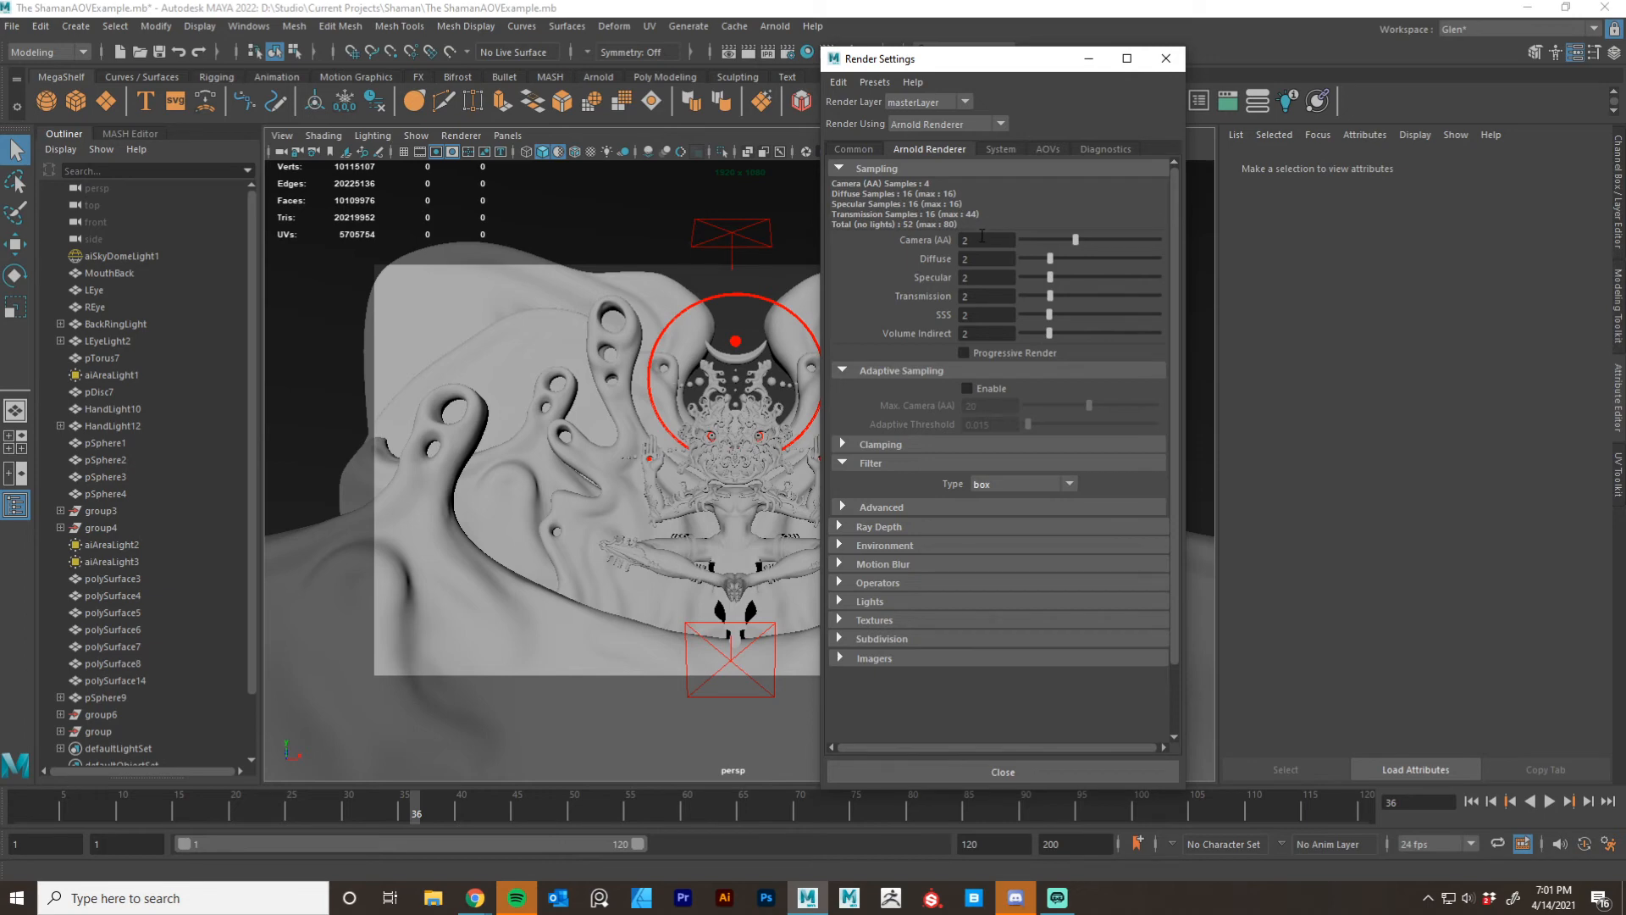
pyautogui.click(982, 239)
pyautogui.click(1109, 237)
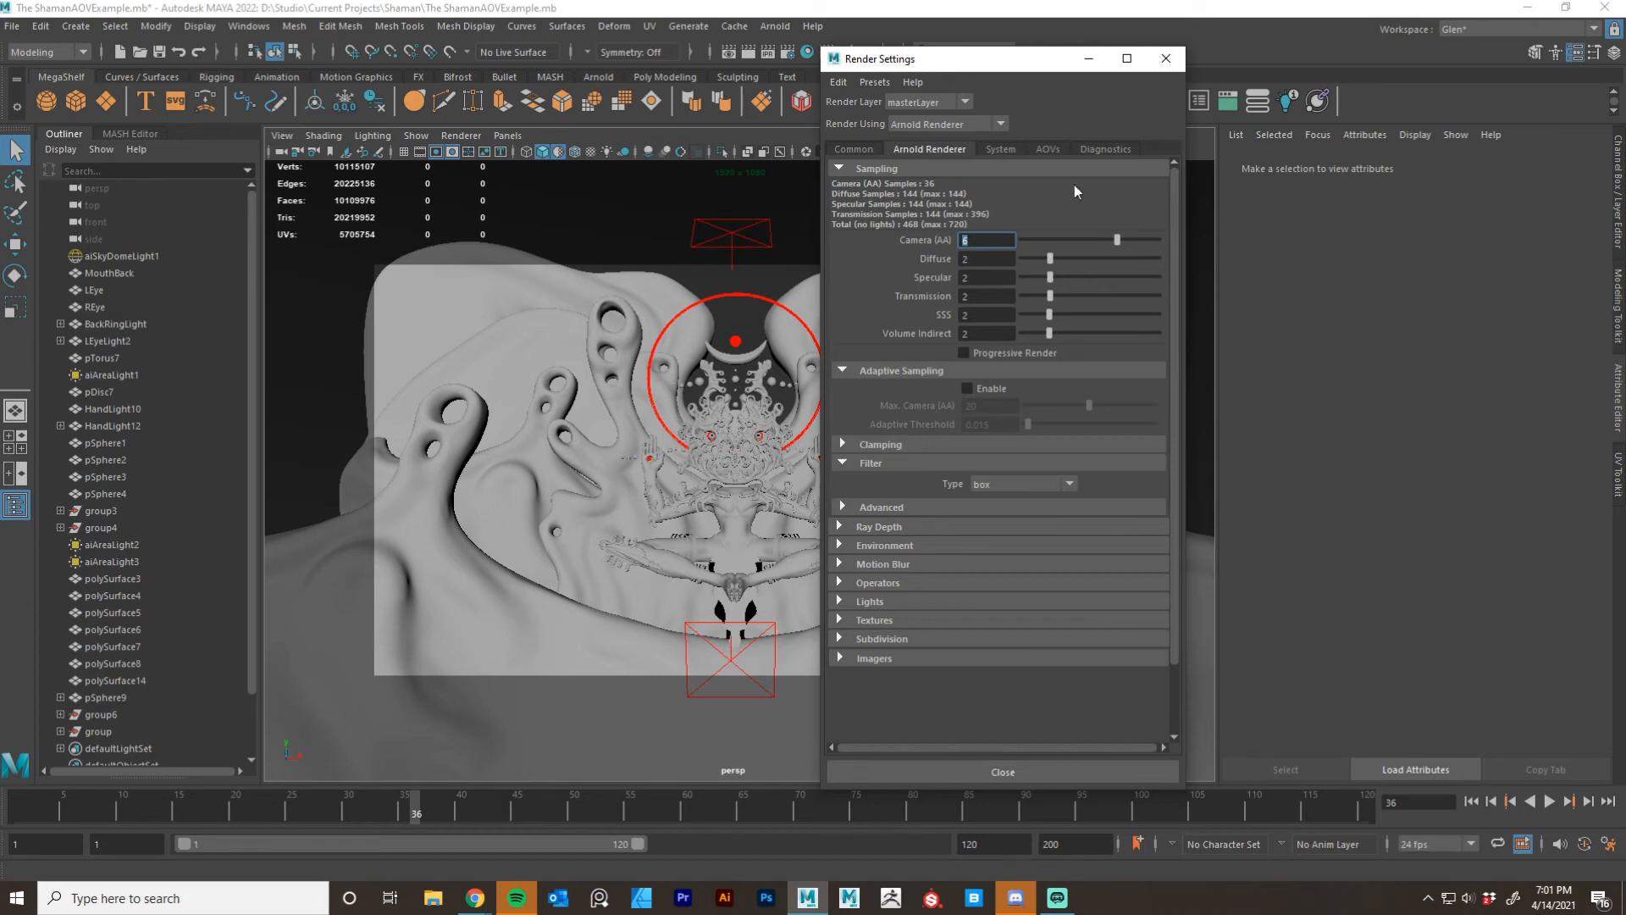
# Set both the Transmission and SSS samples to 0 in the Arnold sampling settings.
pyautogui.click(980, 298)
pyautogui.write('0')
pyautogui.click(964, 314)
pyautogui.write('0')
# Raise the Specular samples and the Volume Indirect samples to 3 each.
pyautogui.click(975, 279)
pyautogui.write('3')
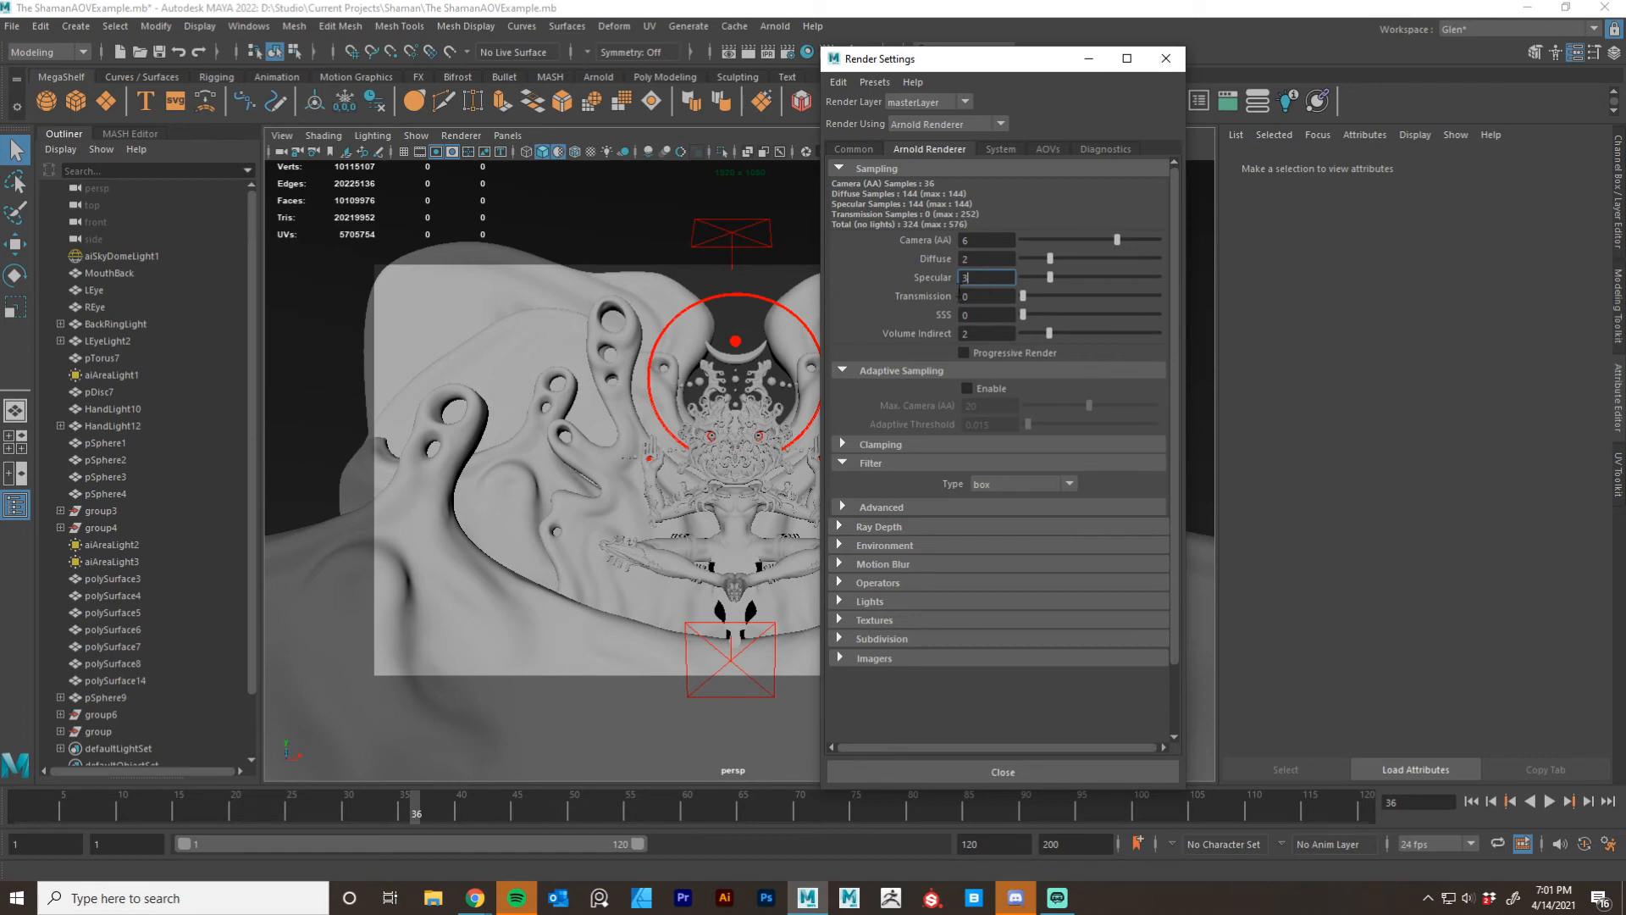
pyautogui.press('Return')
pyautogui.click(983, 333)
pyautogui.write('3')
pyautogui.press('Return')
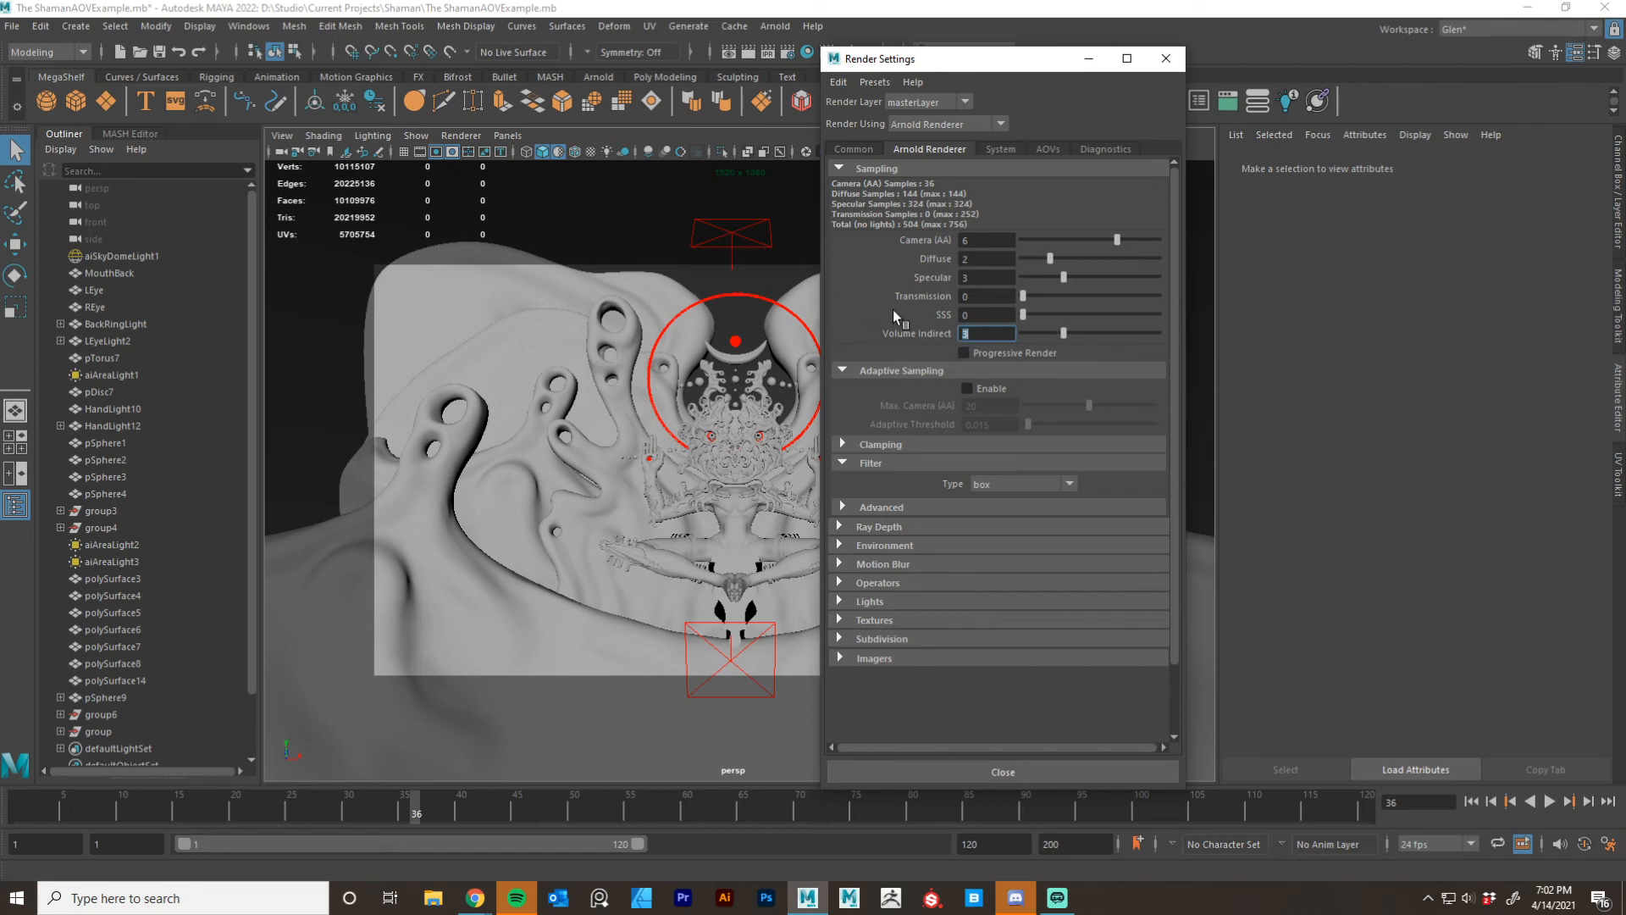
# Set the Diffuse samples to 3 and the Camera (AA) samples to 5, and close Render Settings.
pyautogui.click(973, 257)
pyautogui.write('13')
pyautogui.press('Return')
pyautogui.click(972, 239)
pyautogui.write('5')
pyautogui.press('Return')
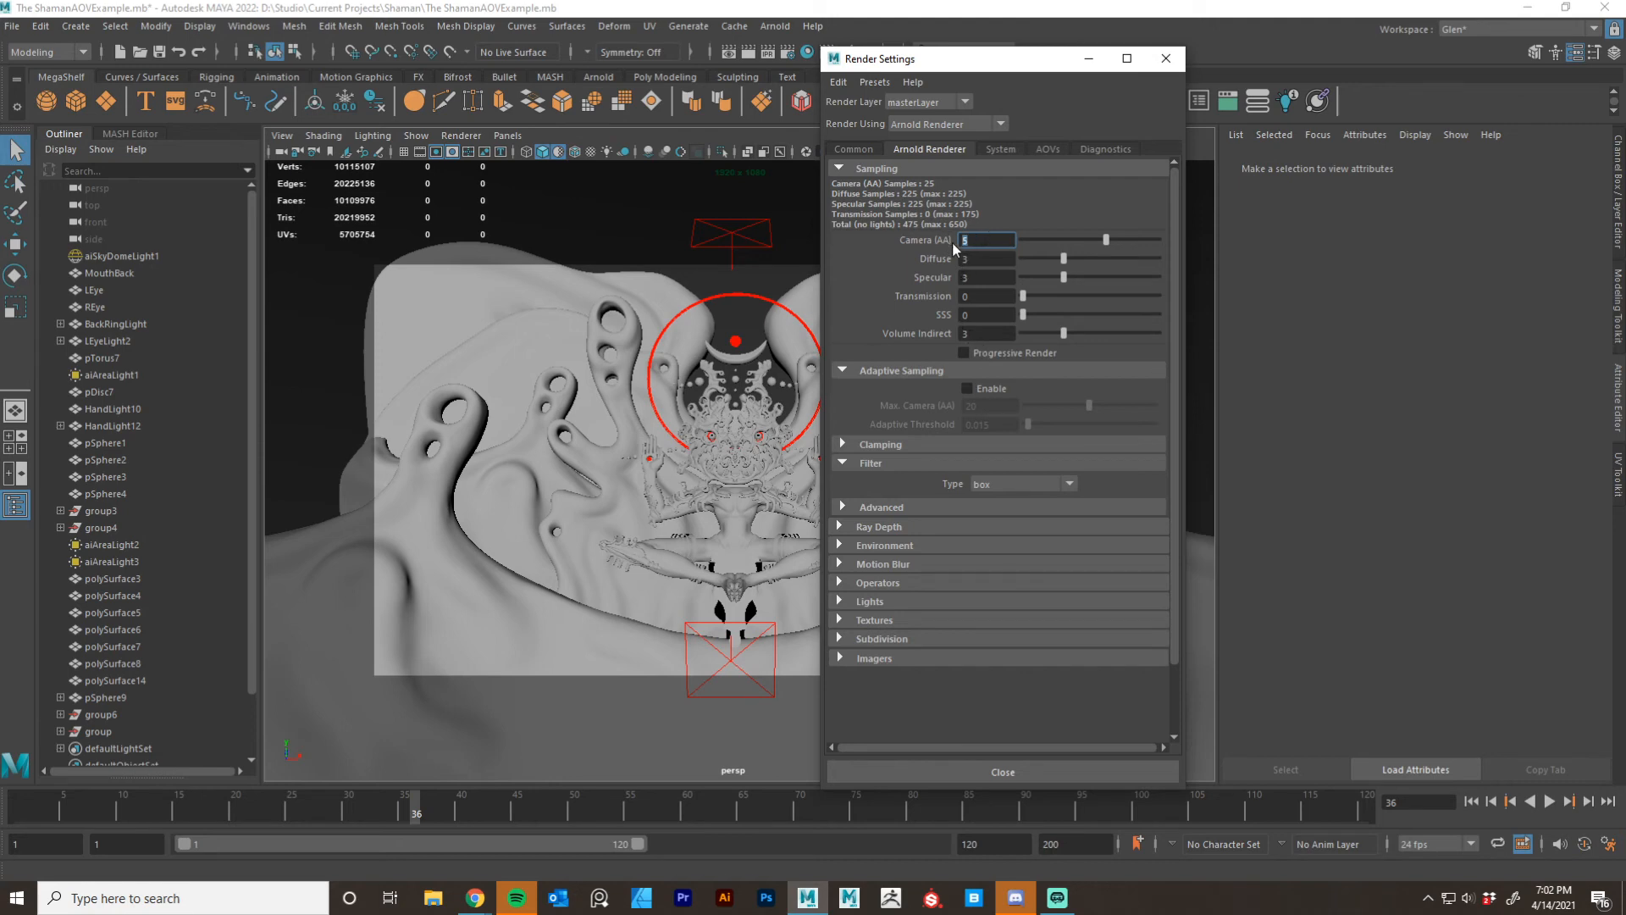
pyautogui.click(987, 244)
pyautogui.press('Tab')
pyautogui.click(975, 240)
pyautogui.moveTo(1009, 64); pyautogui.dragTo(977, 94)
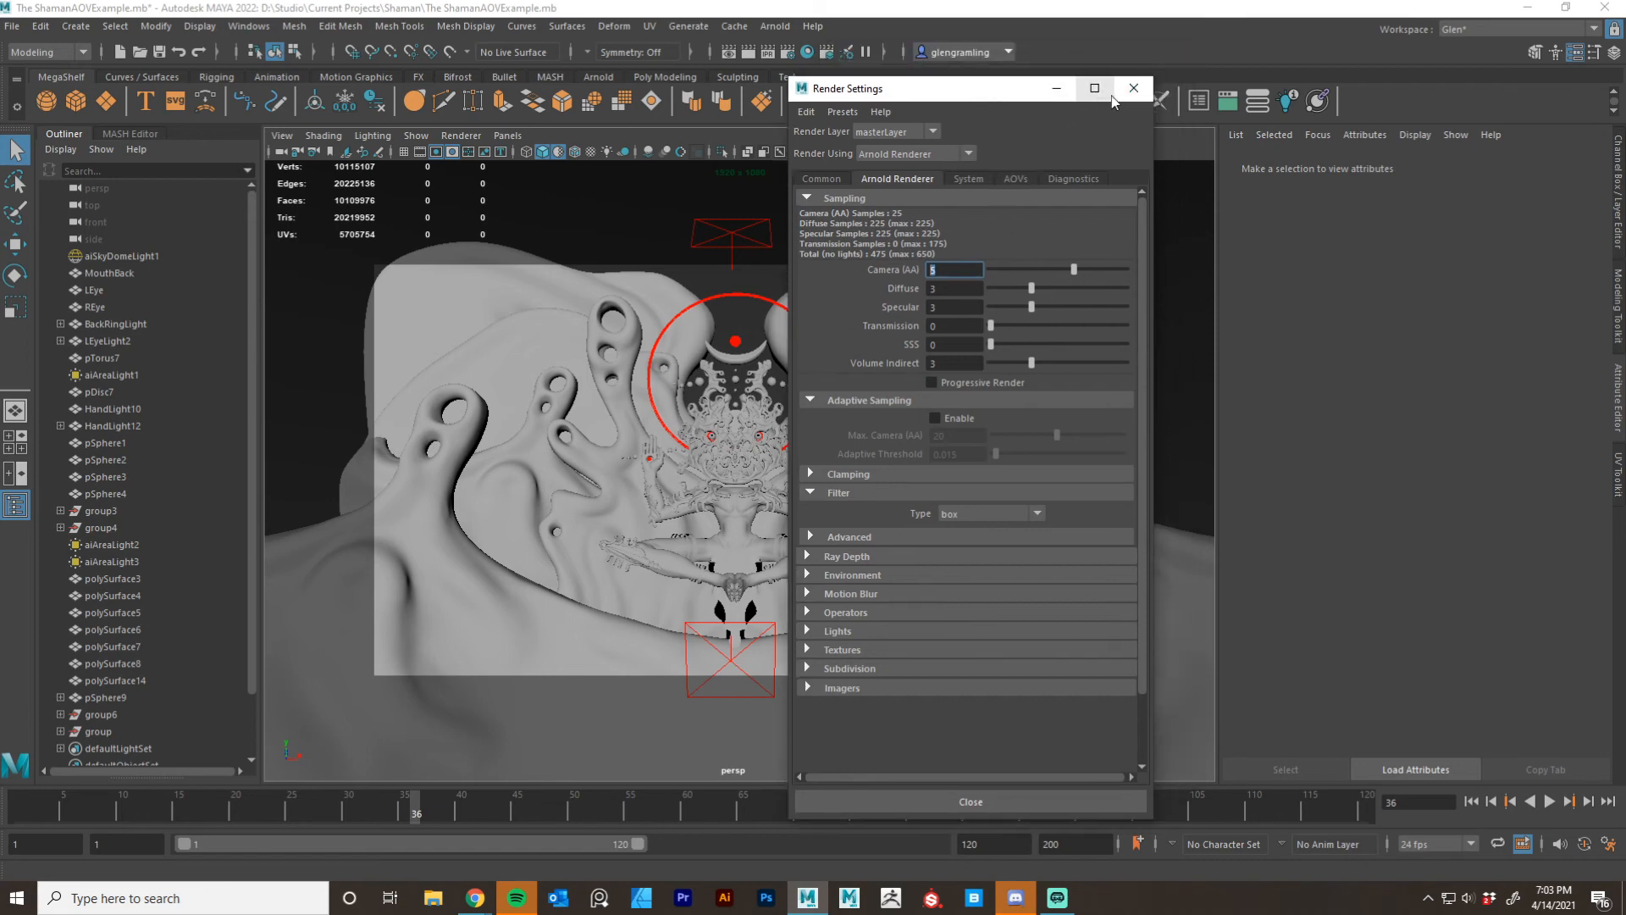
pyautogui.click(1133, 88)
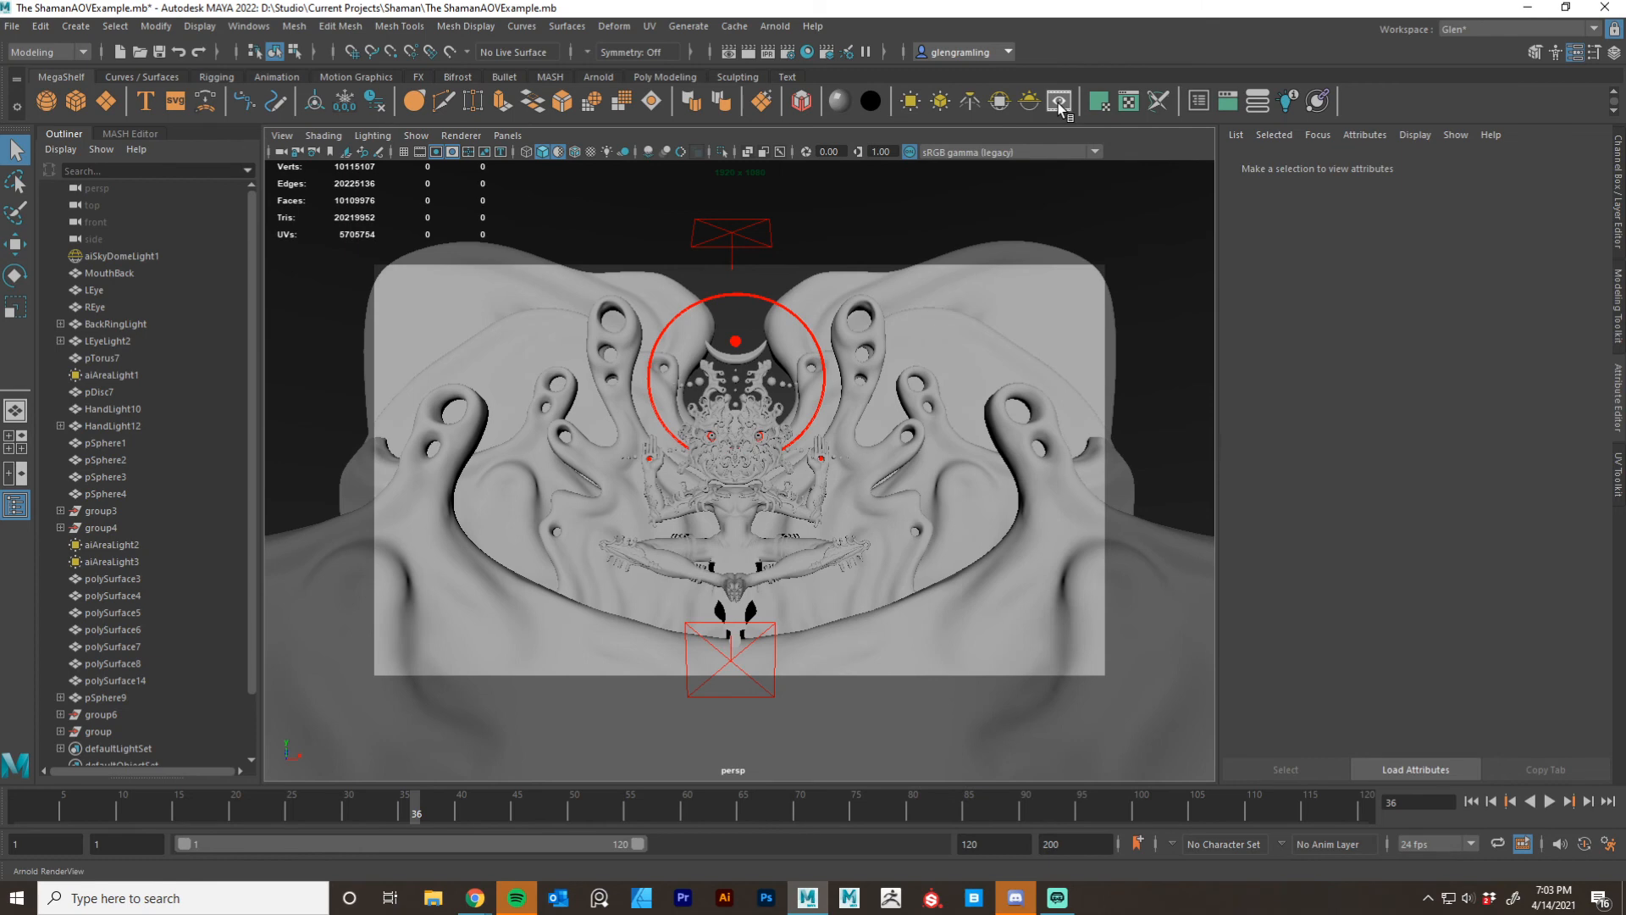
# Open the Arnold RenderView with its post-processing settings shown, and widen the window so the whole frame fits beside them.
pyautogui.click(1059, 103)
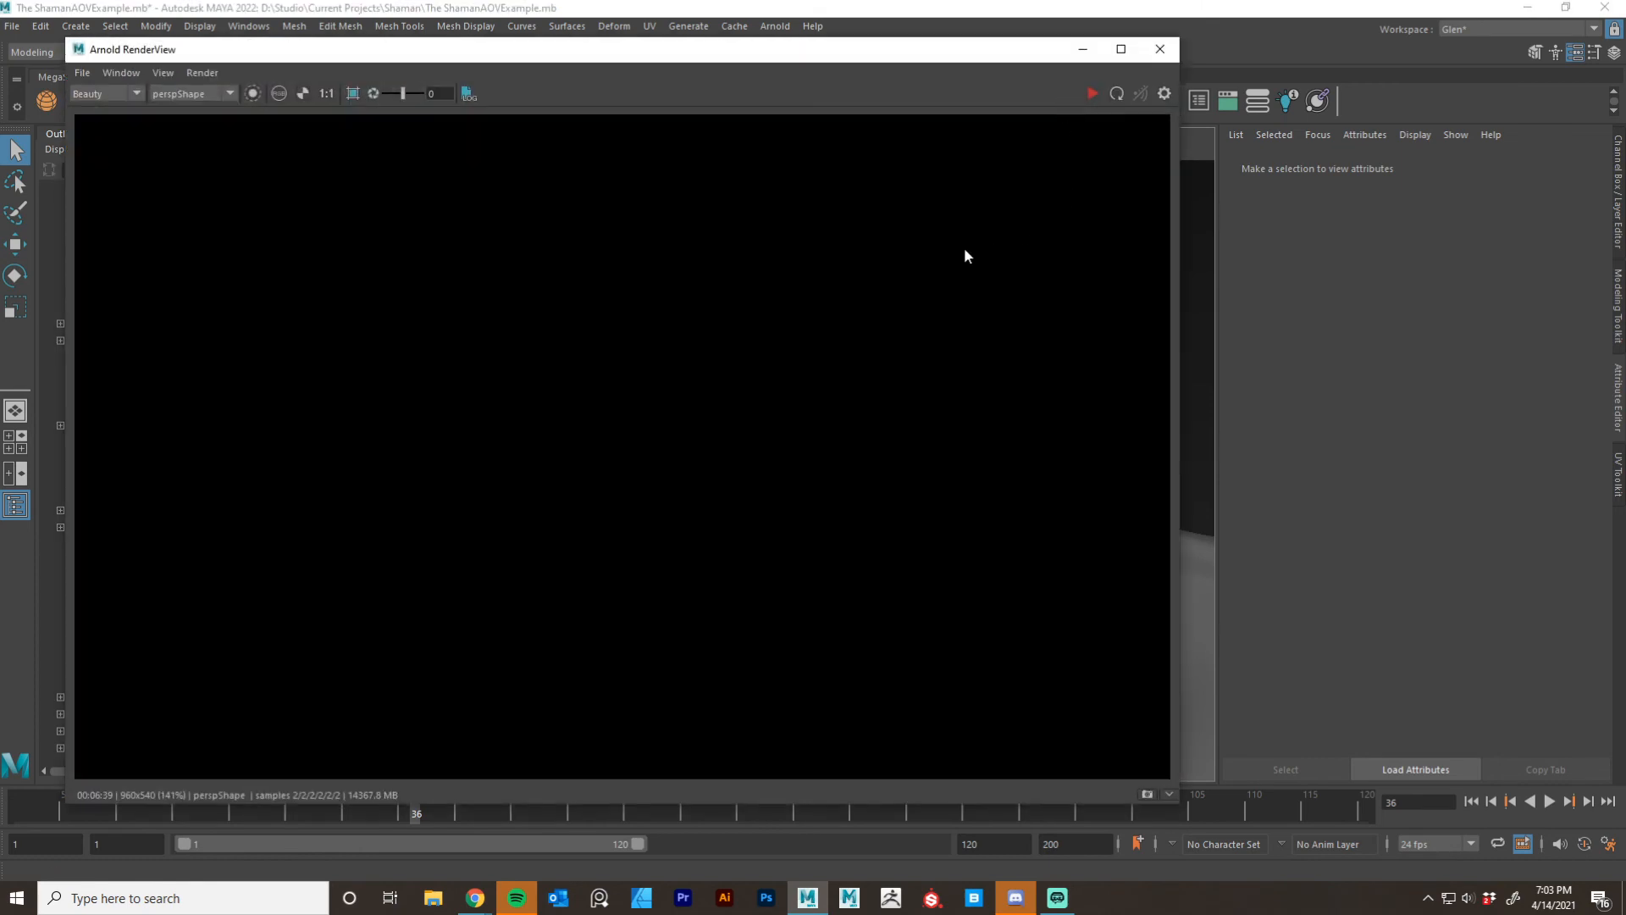
pyautogui.click(1165, 93)
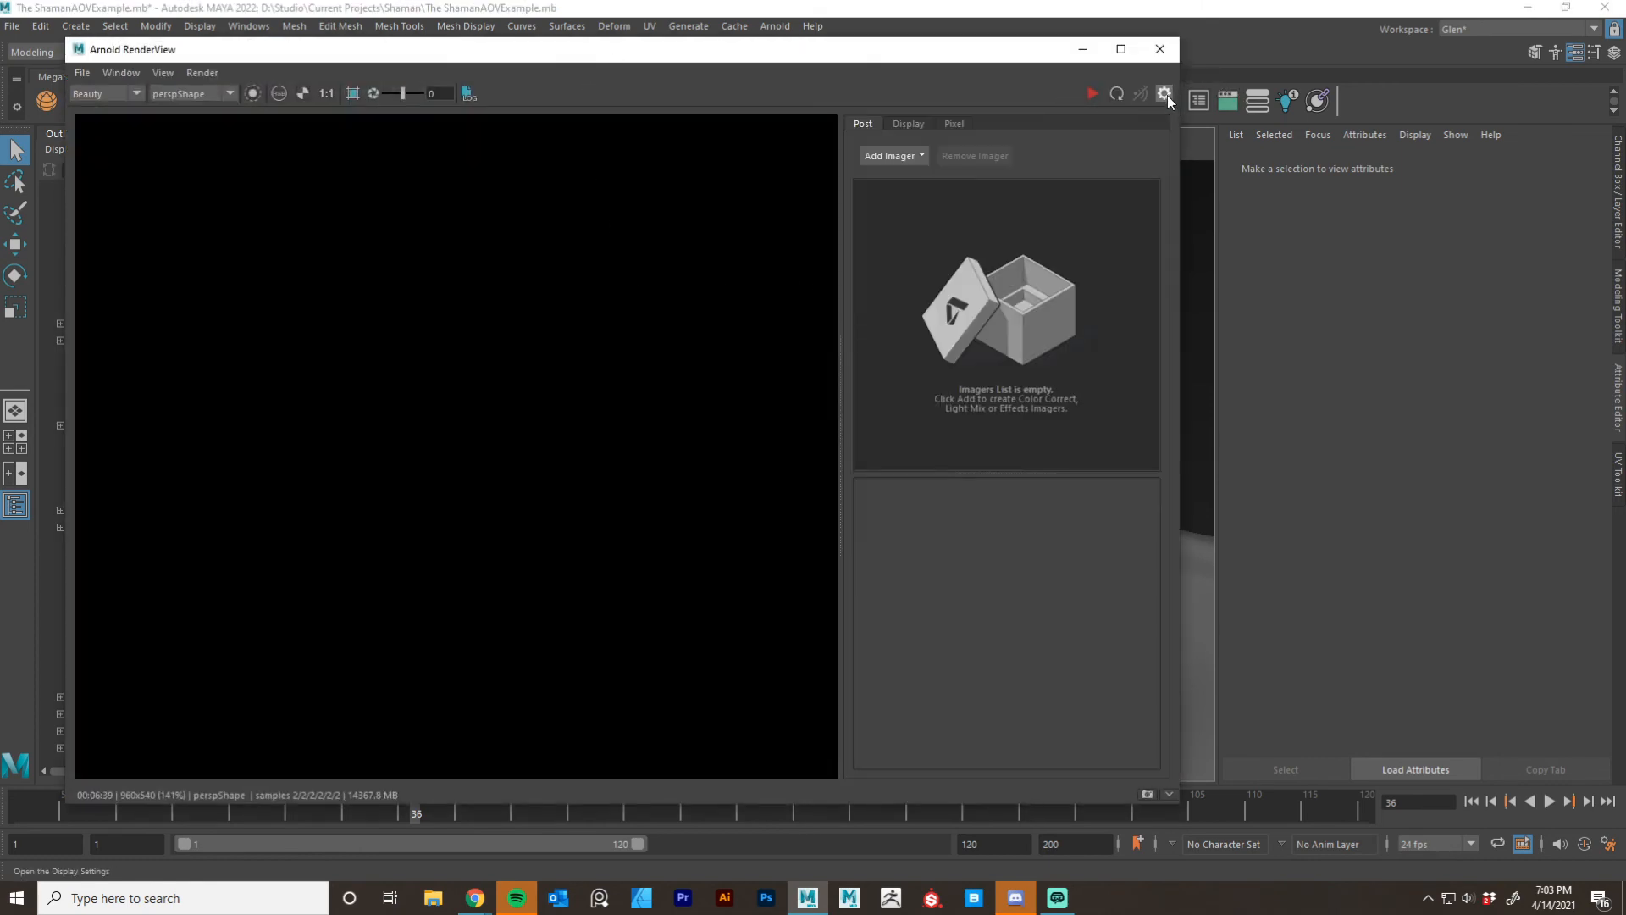
pyautogui.moveTo(881, 51)
pyautogui.mouseDown()
pyautogui.moveTo(904, 27)
pyautogui.moveTo(906, 129)
pyautogui.moveTo(858, 56)
pyautogui.mouseUp()
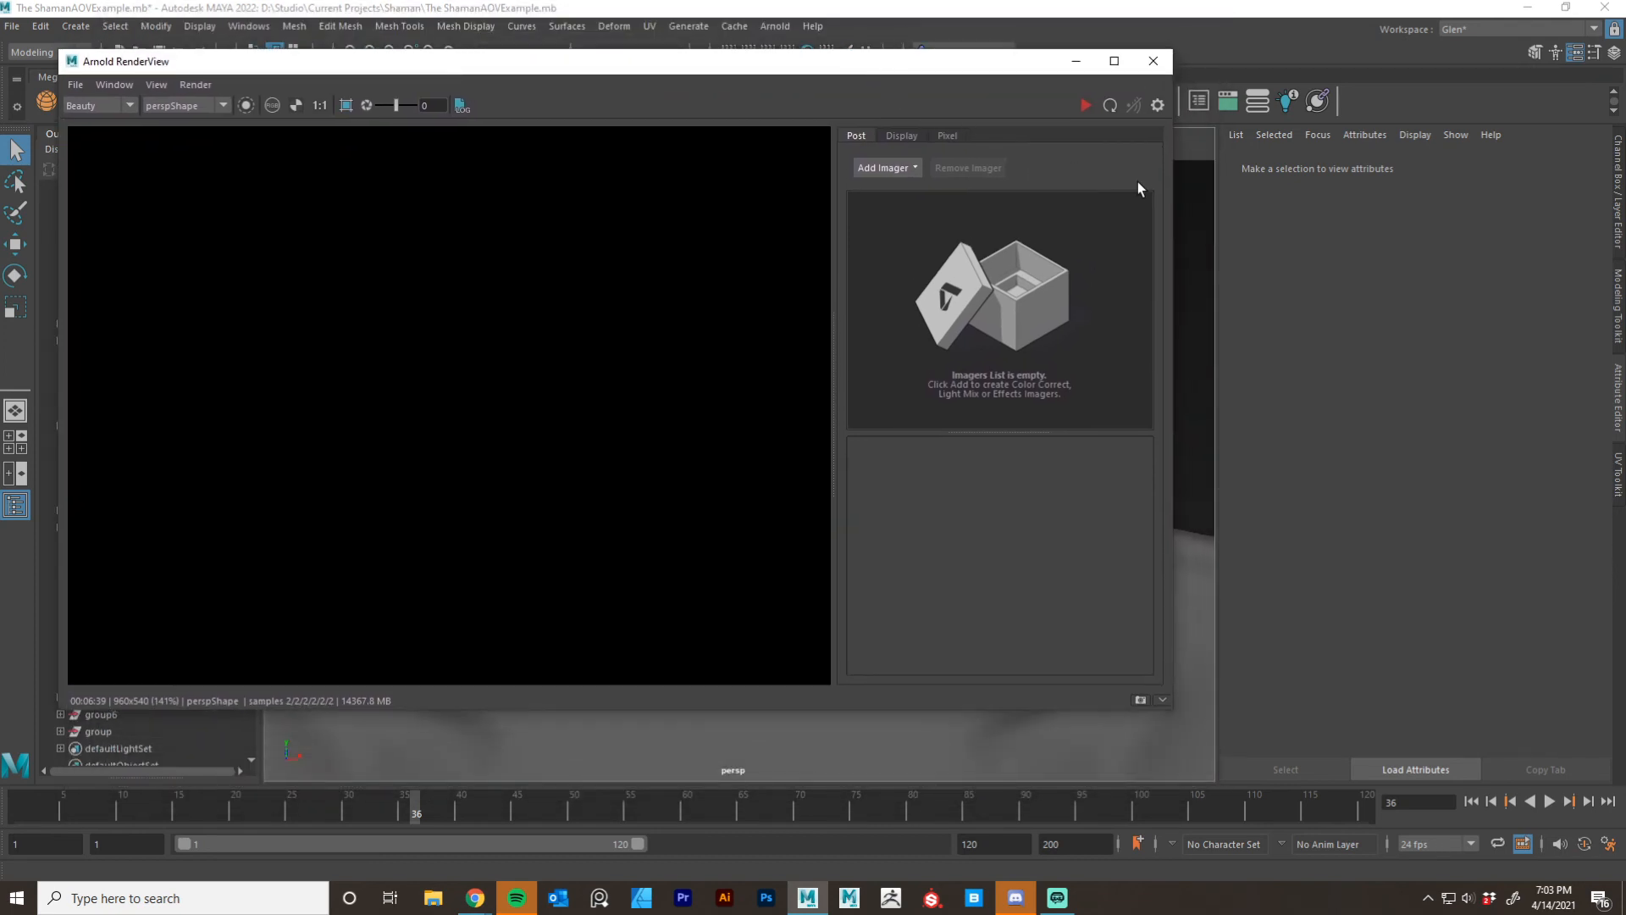
pyautogui.moveTo(1175, 196); pyautogui.dragTo(1507, 213)
pyautogui.scroll(-2, 639, 353)
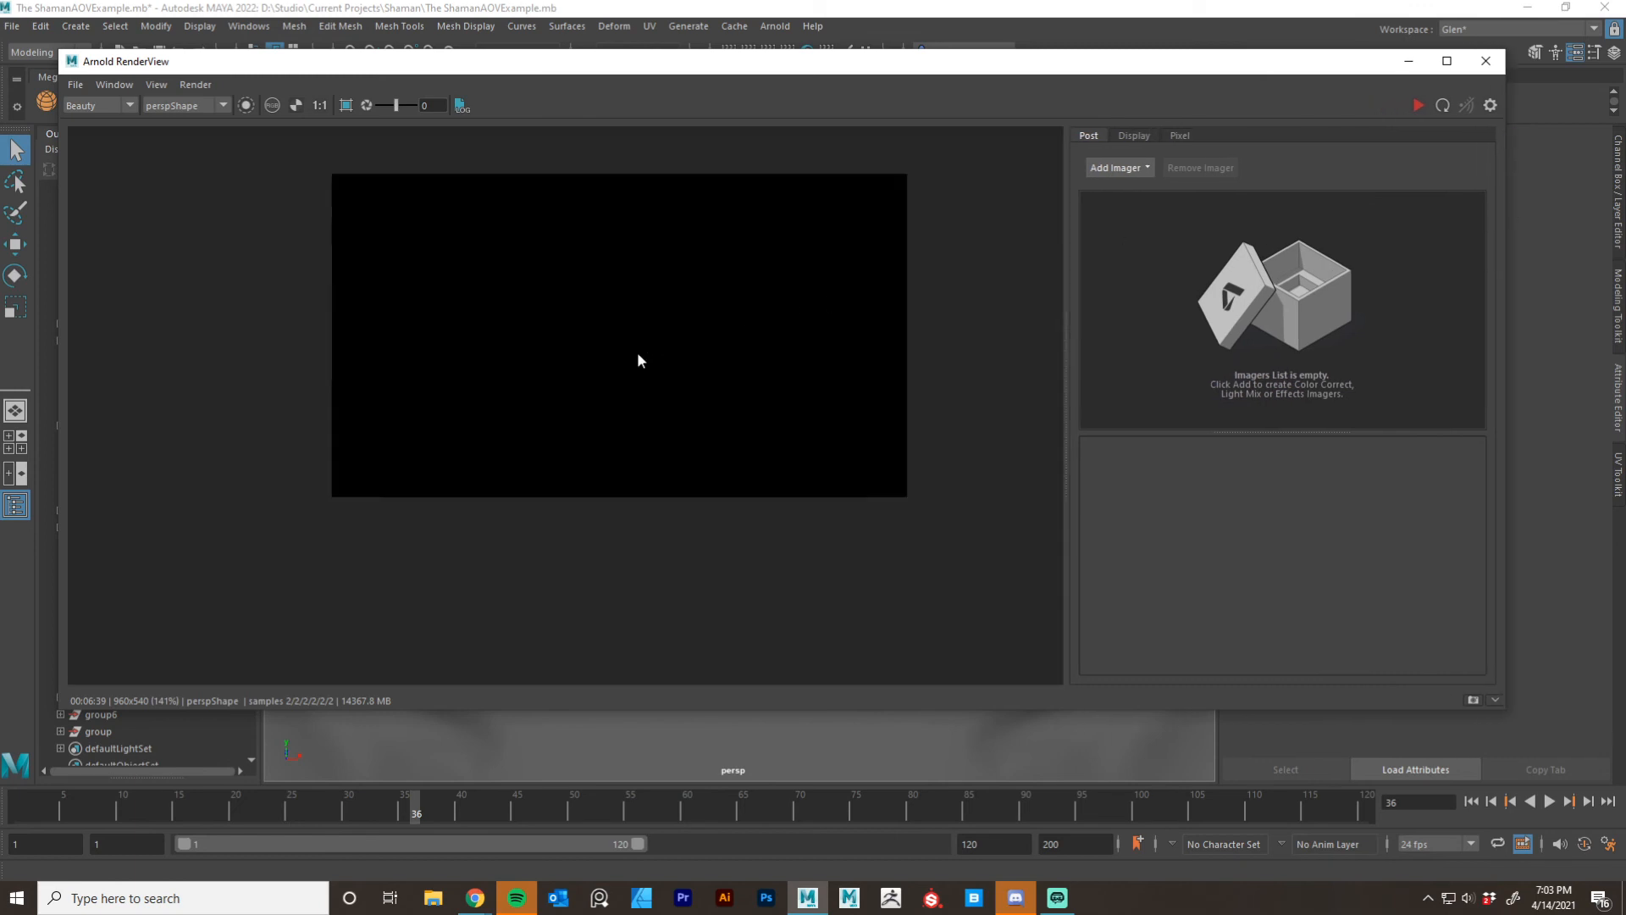
pyautogui.moveTo(637, 345); pyautogui.dragTo(588, 400, button='middle')
pyautogui.scroll(1, 589, 397)
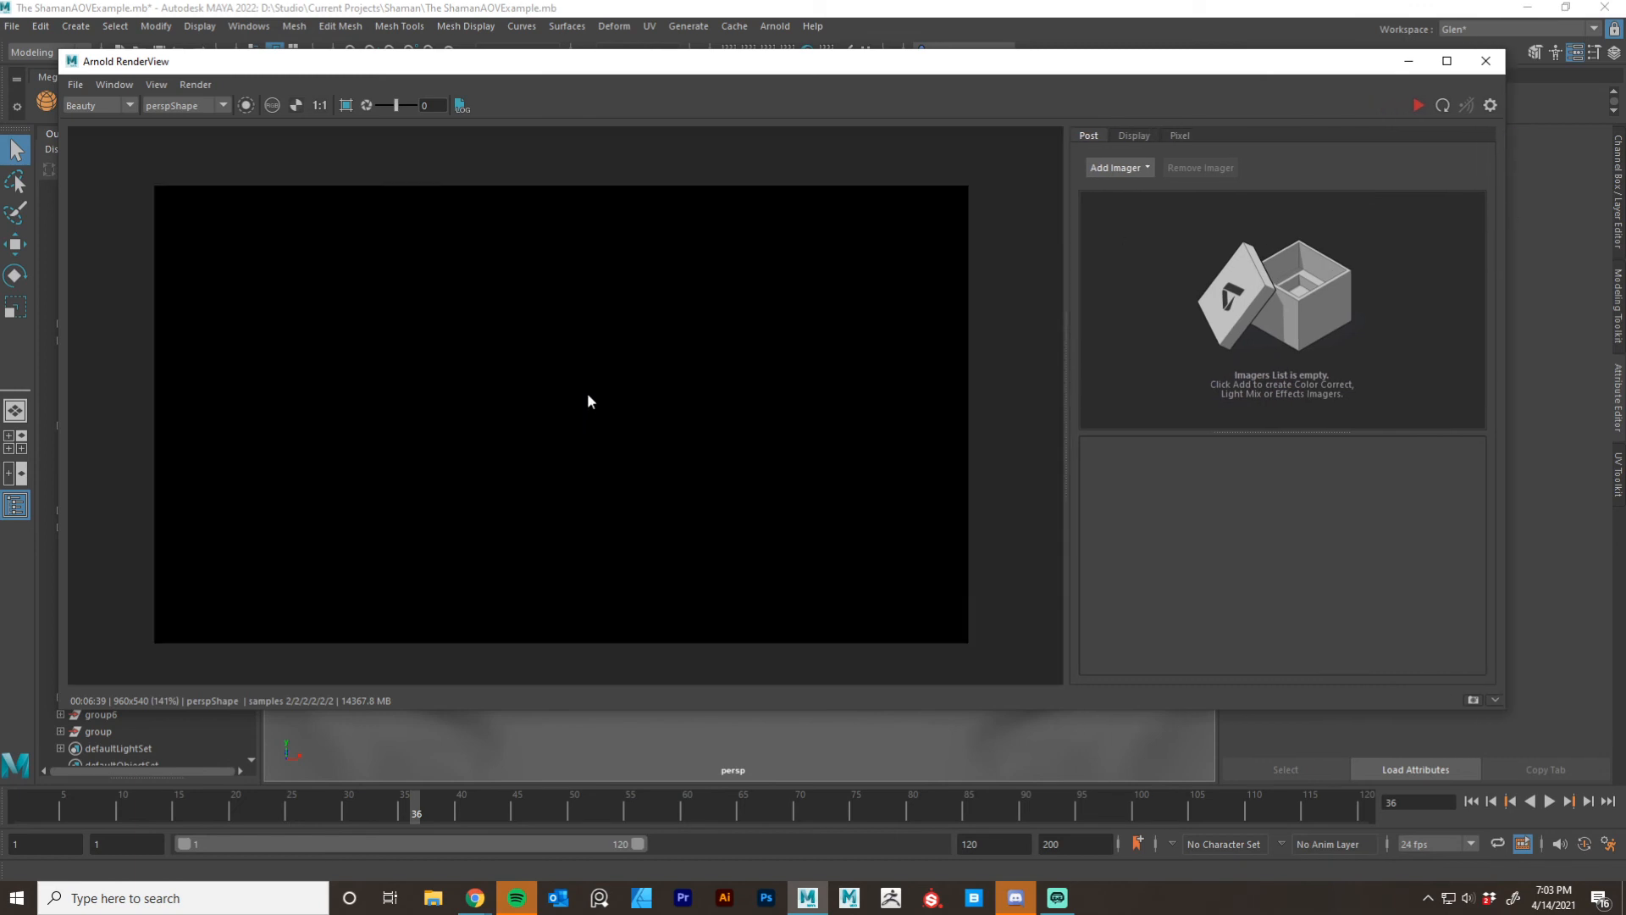
# Add a Denoiser Optix imager for the diffuse_indirect AOV with the output suffix _denoised.
pyautogui.click(1135, 169)
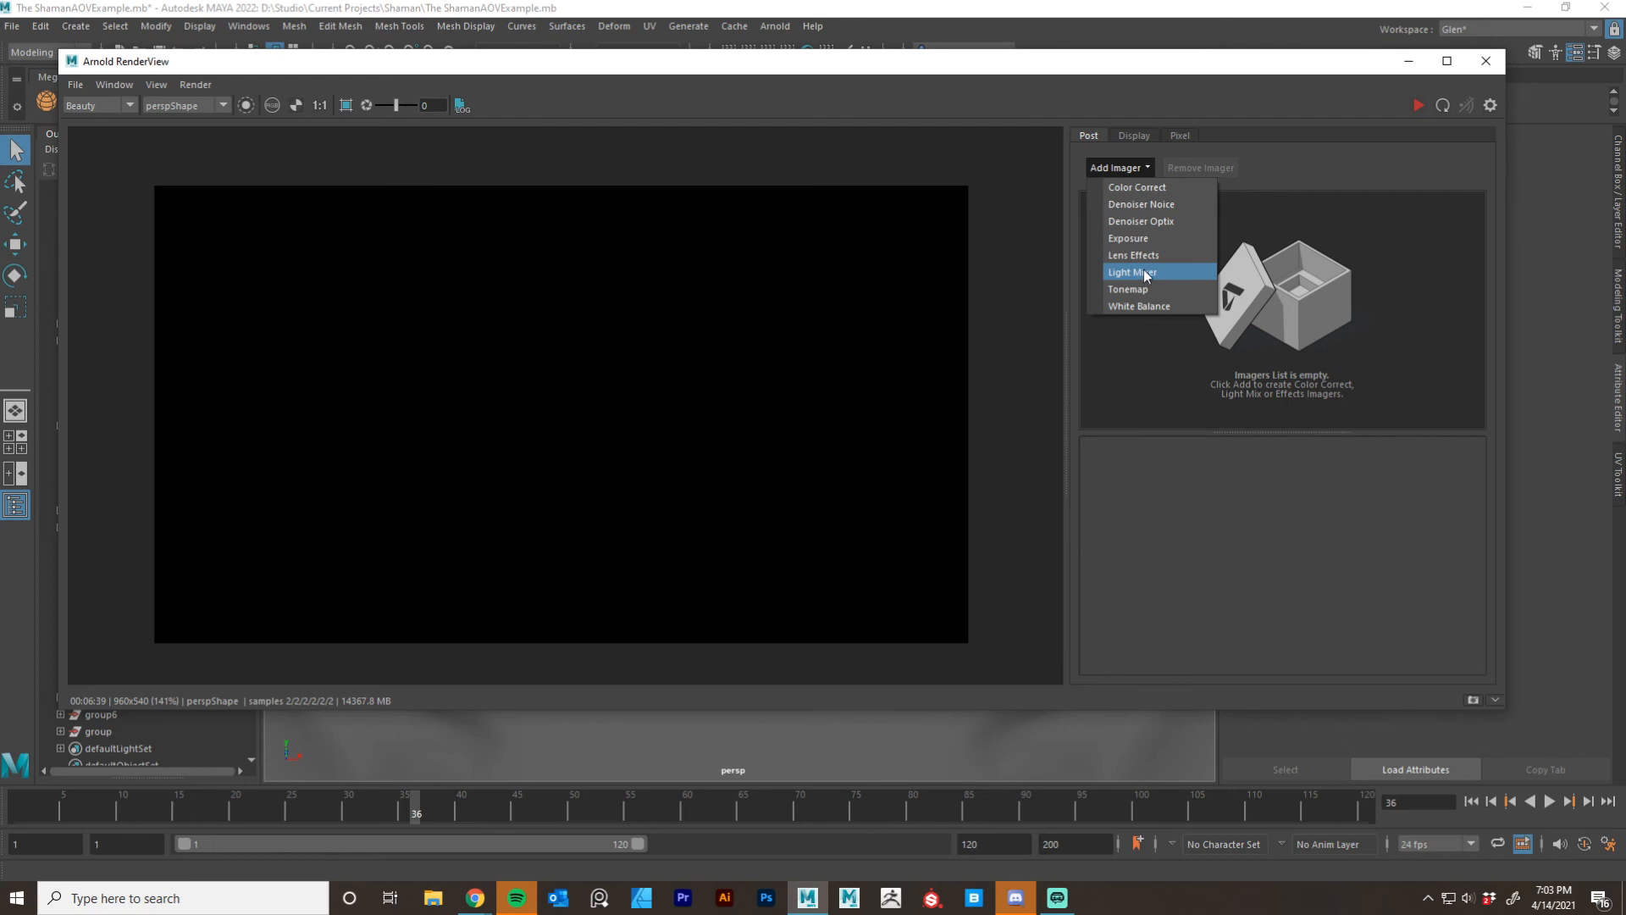
pyautogui.click(1153, 221)
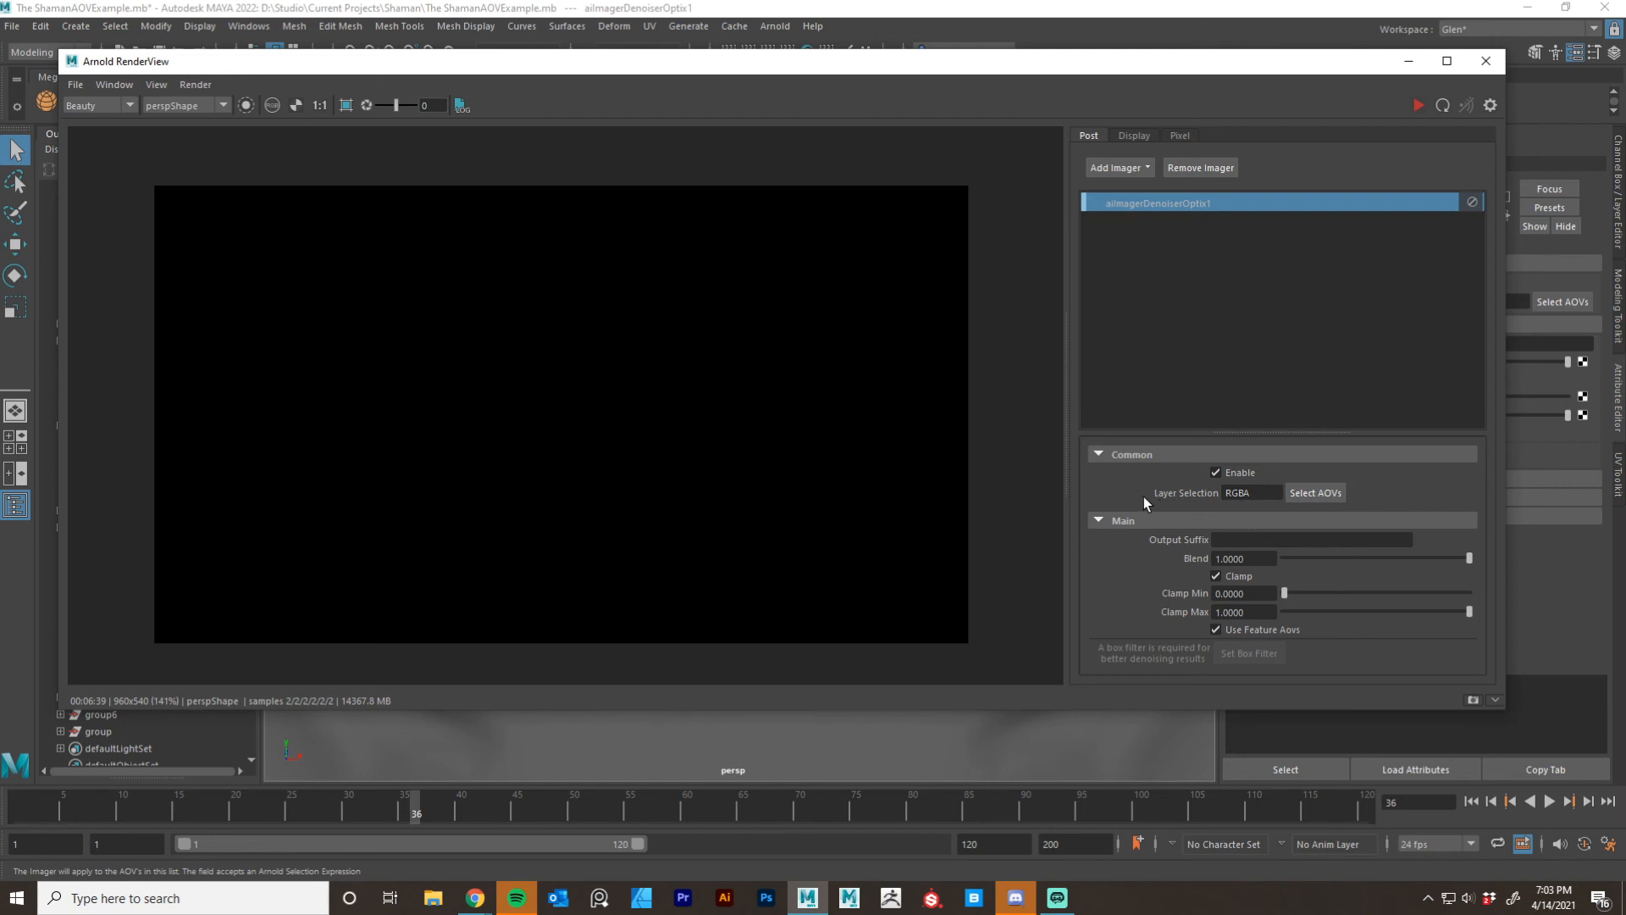
pyautogui.click(1316, 493)
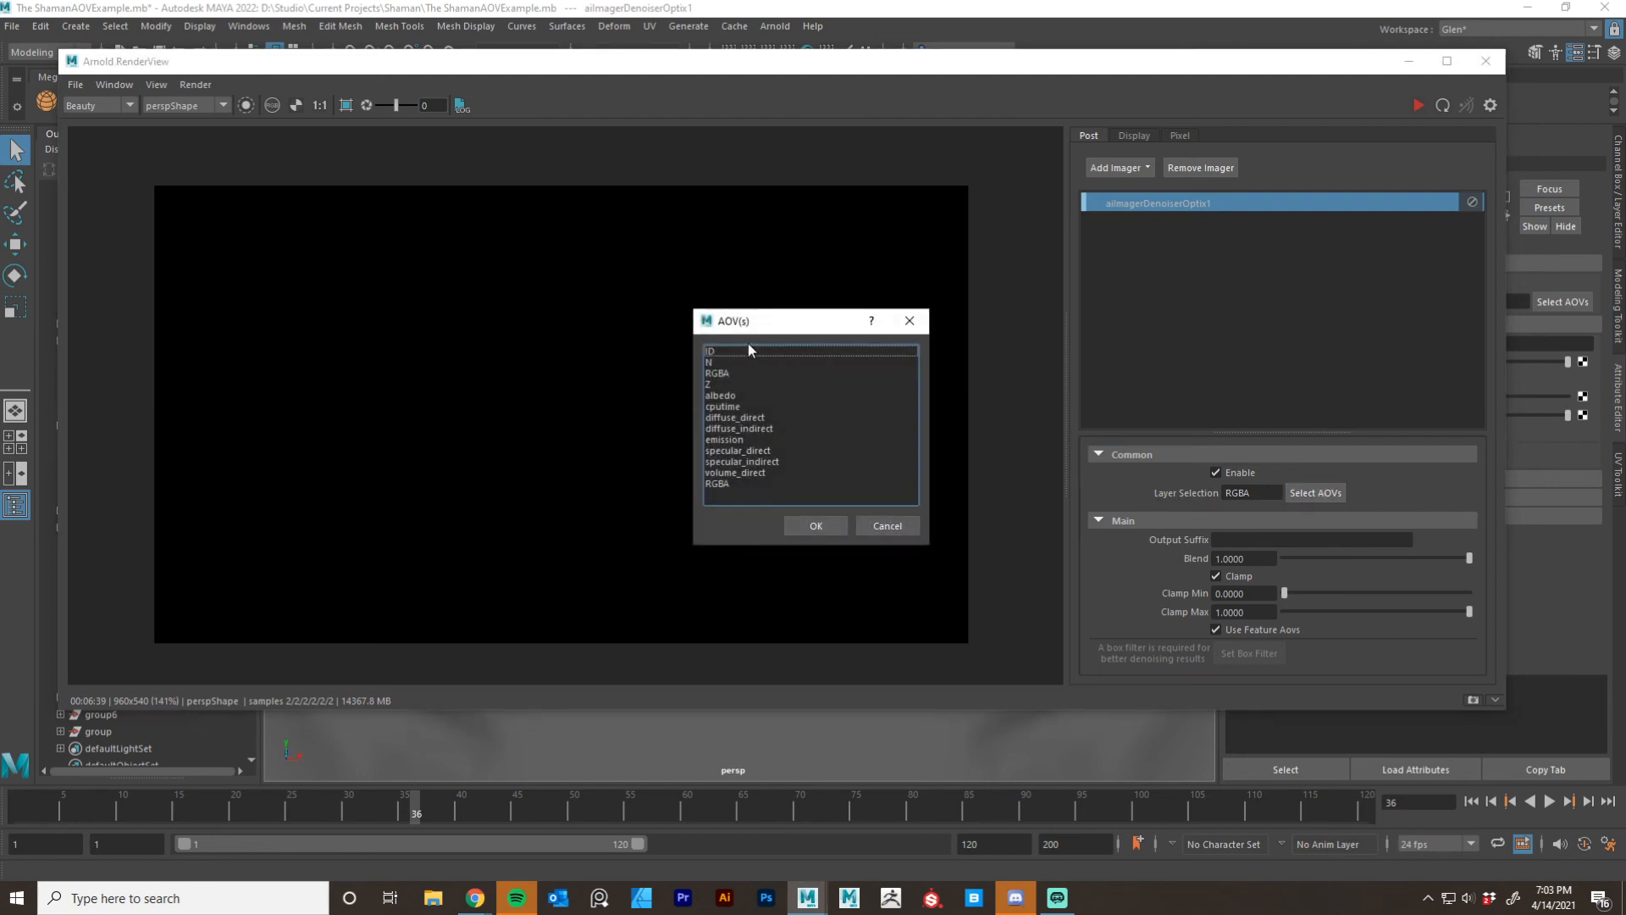
pyautogui.moveTo(756, 322); pyautogui.dragTo(699, 220)
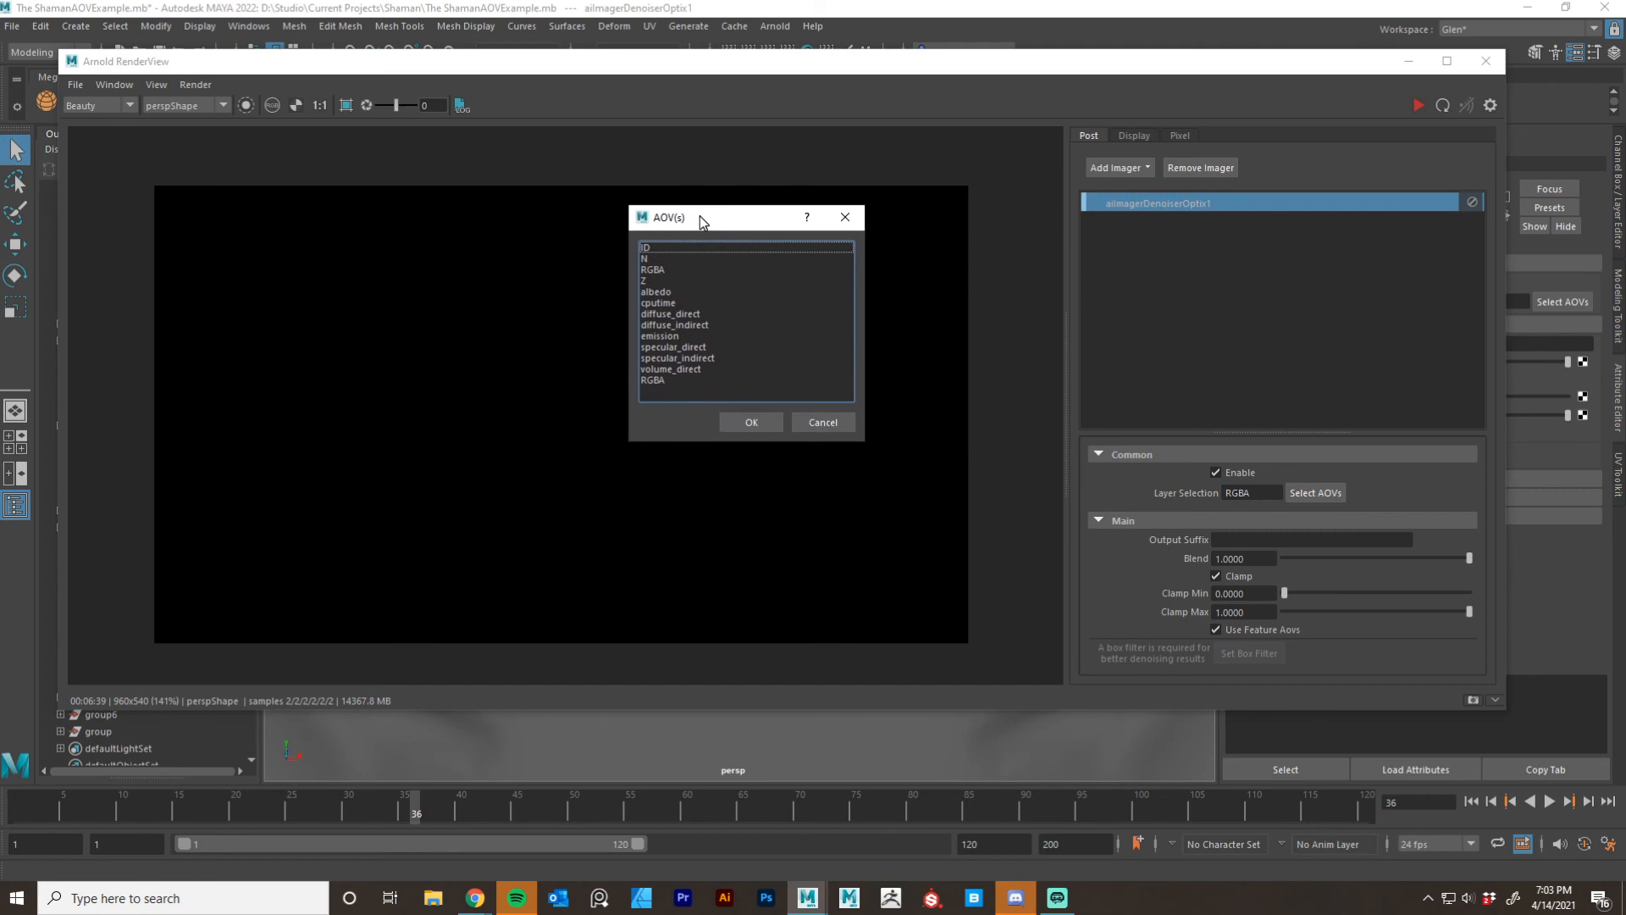
pyautogui.click(703, 326)
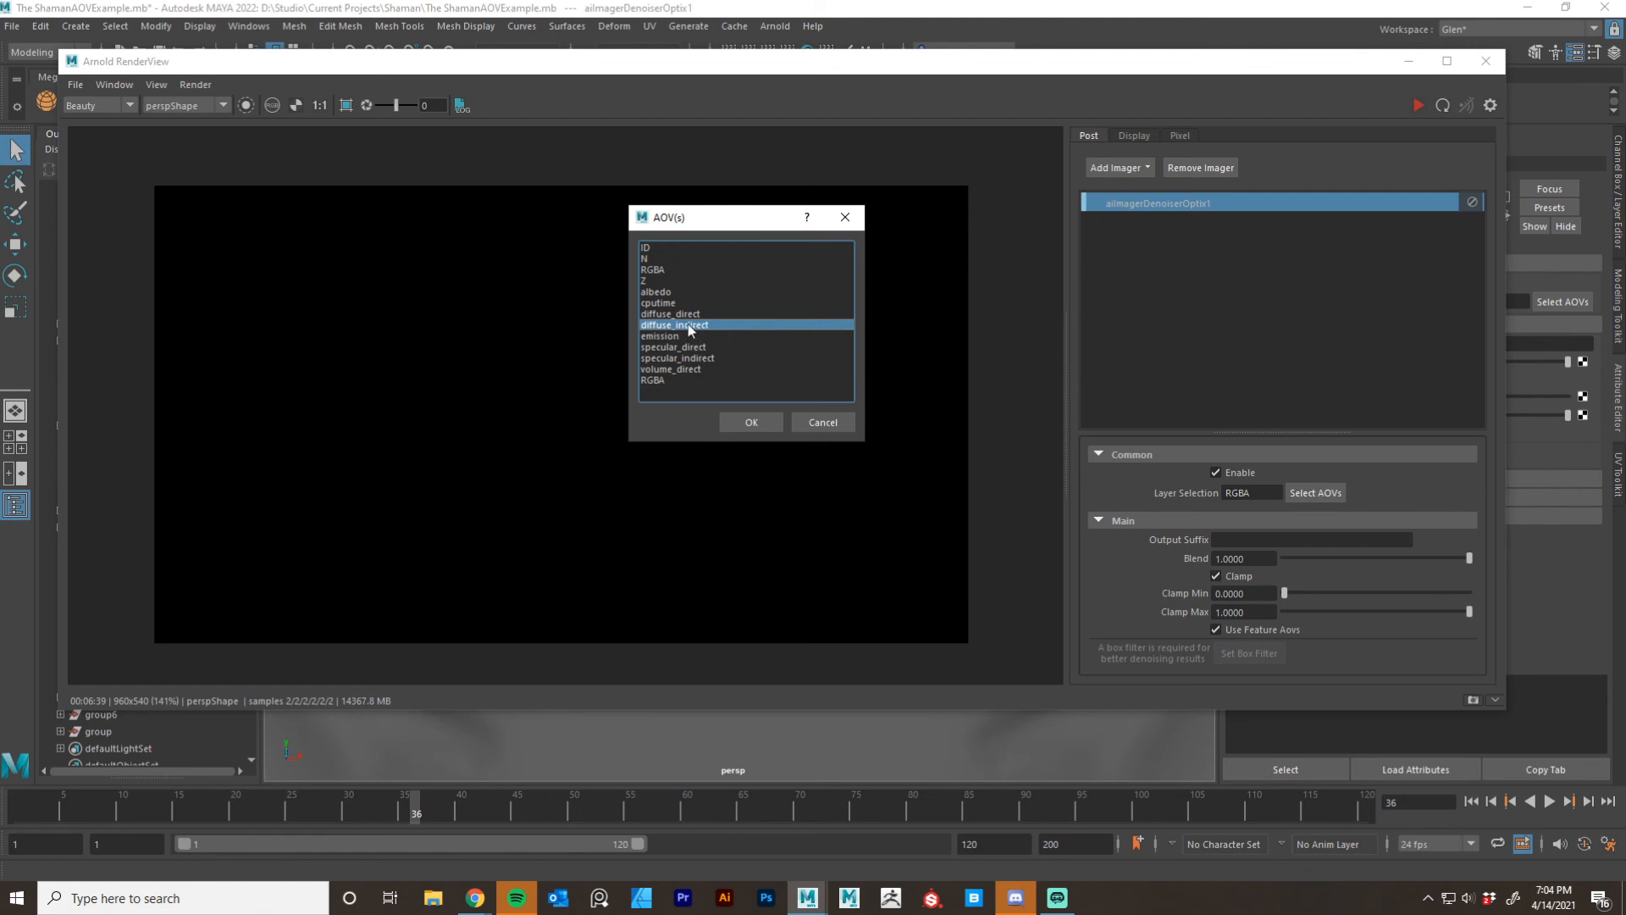
pyautogui.click(743, 423)
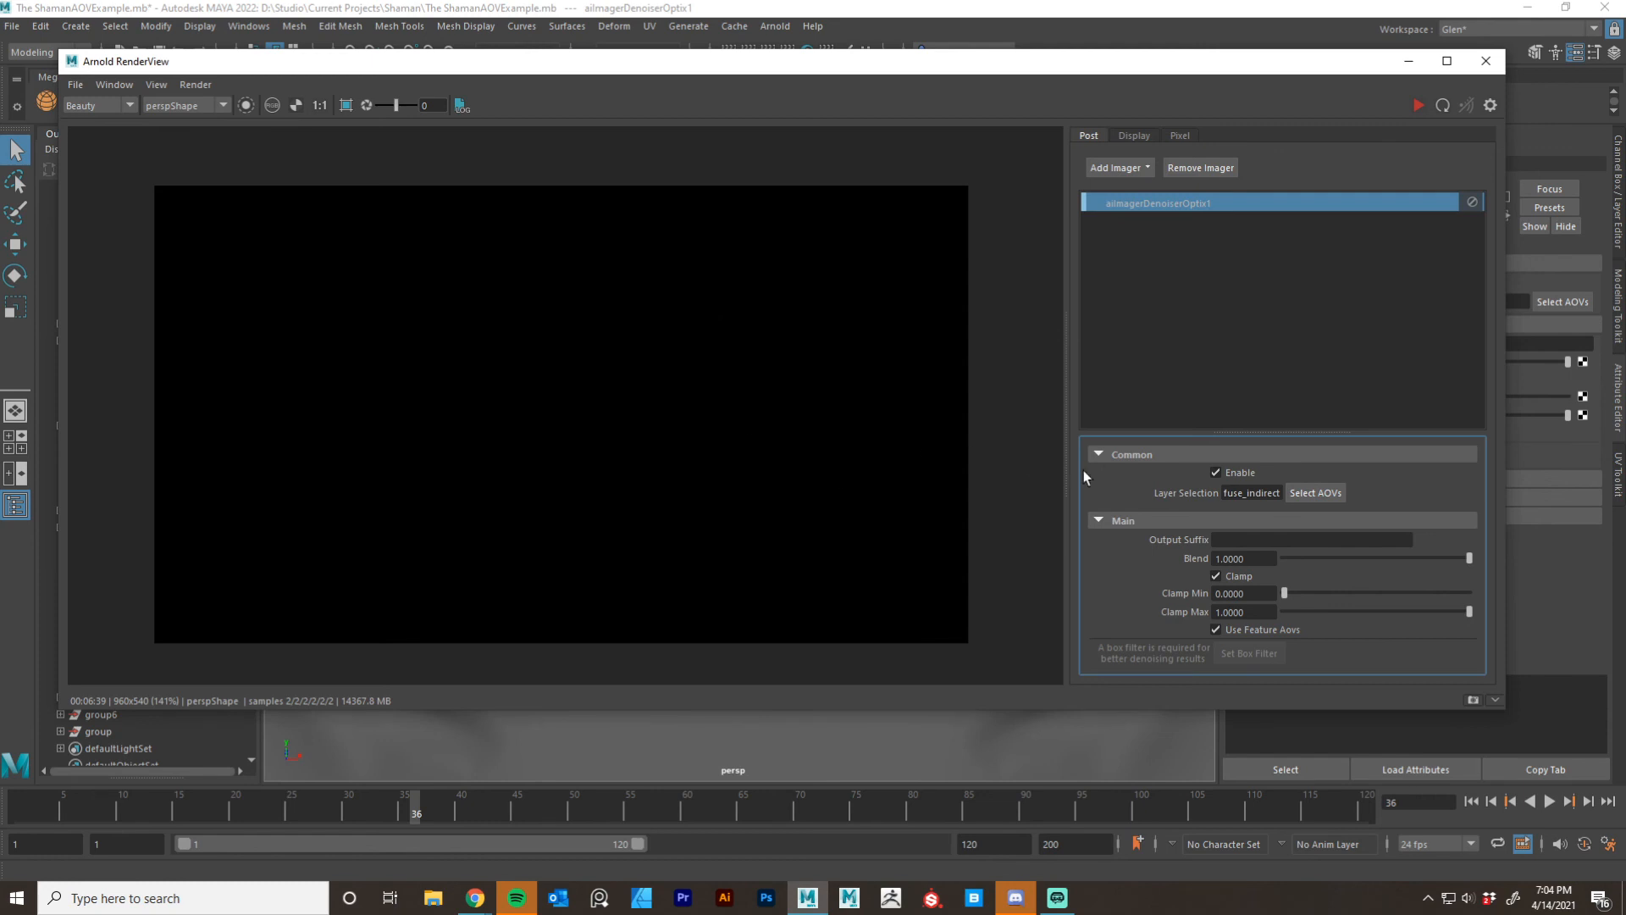
pyautogui.click(1271, 539)
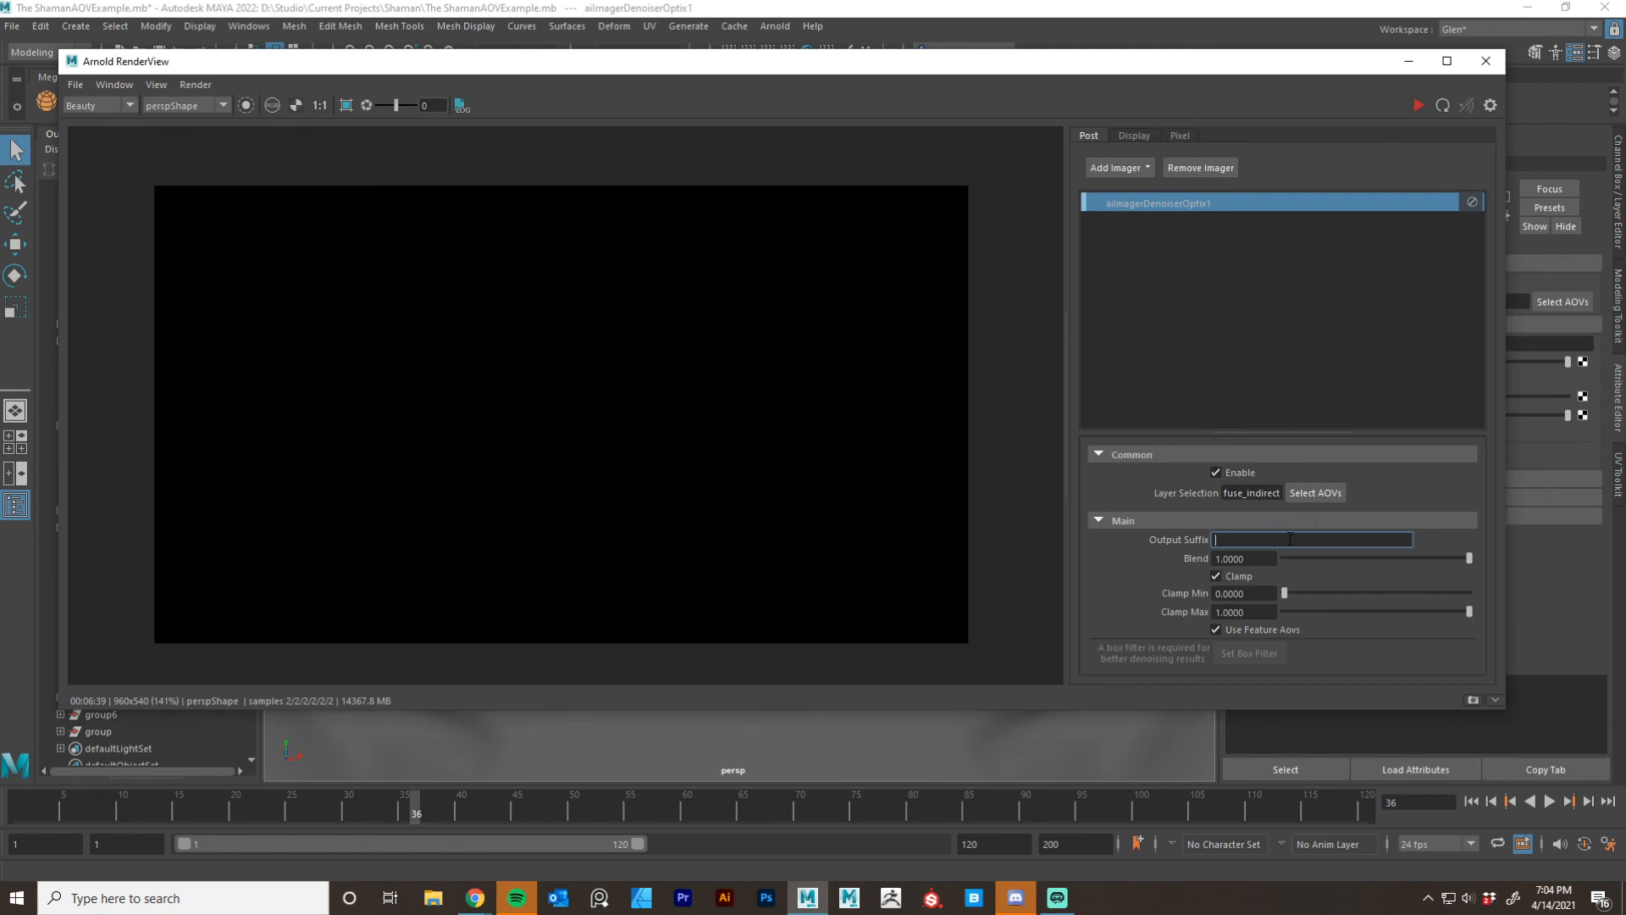
pyautogui.write('_denoised')
pyautogui.click(1099, 586)
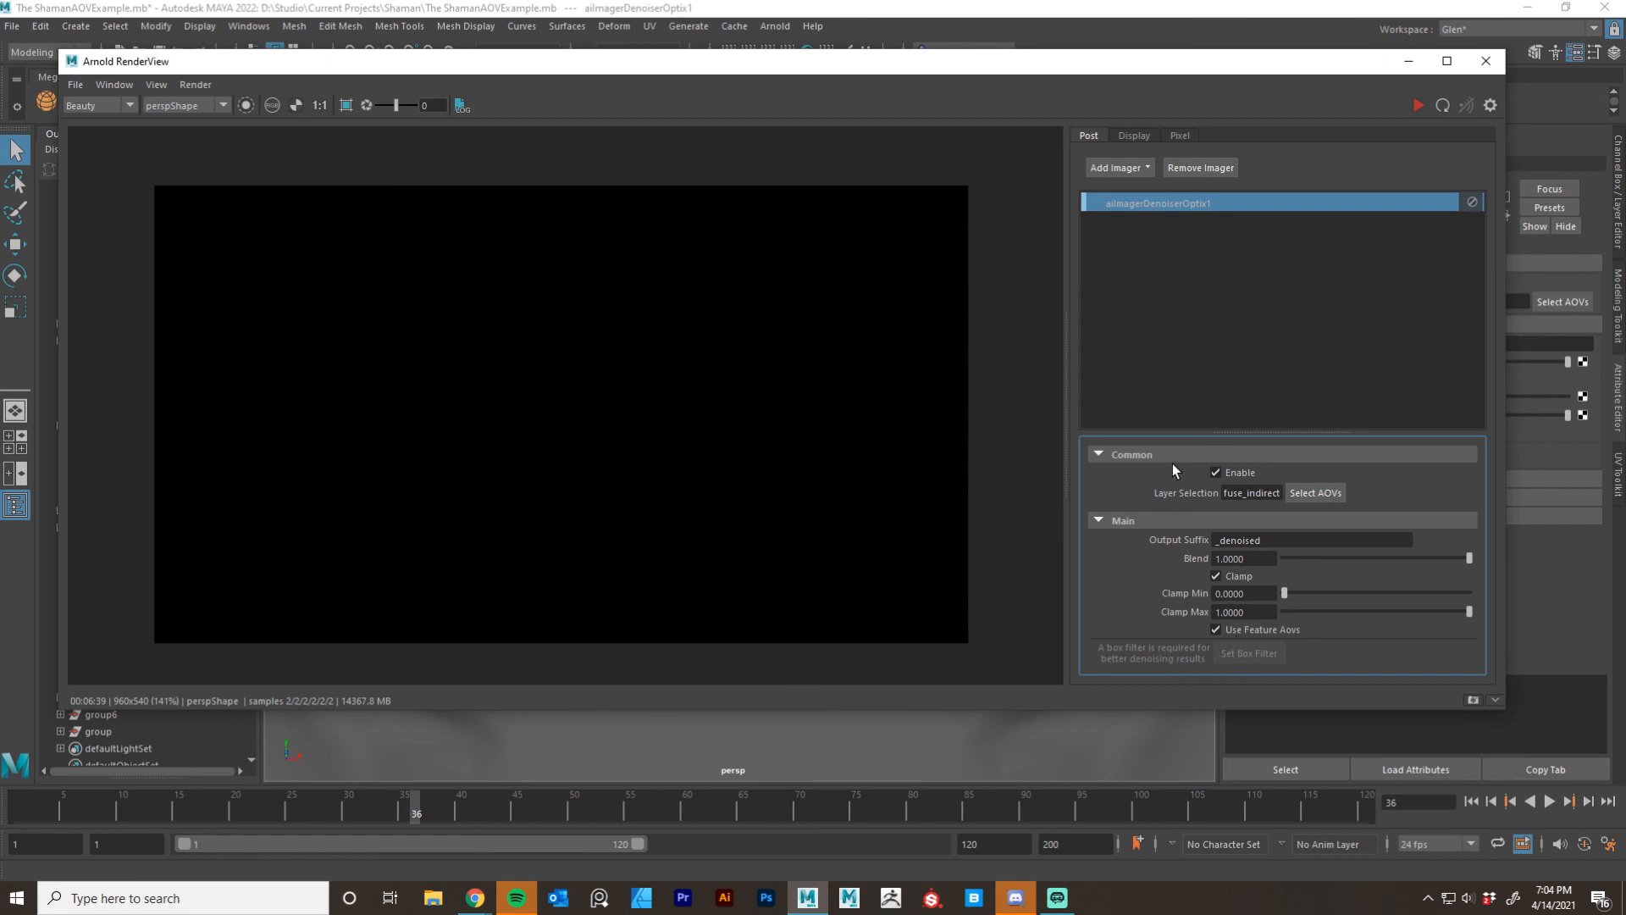
# Add a second Denoiser Optix imager for the emission AOV, also with the output suffix _denoised.
pyautogui.click(1120, 168)
pyautogui.click(1160, 221)
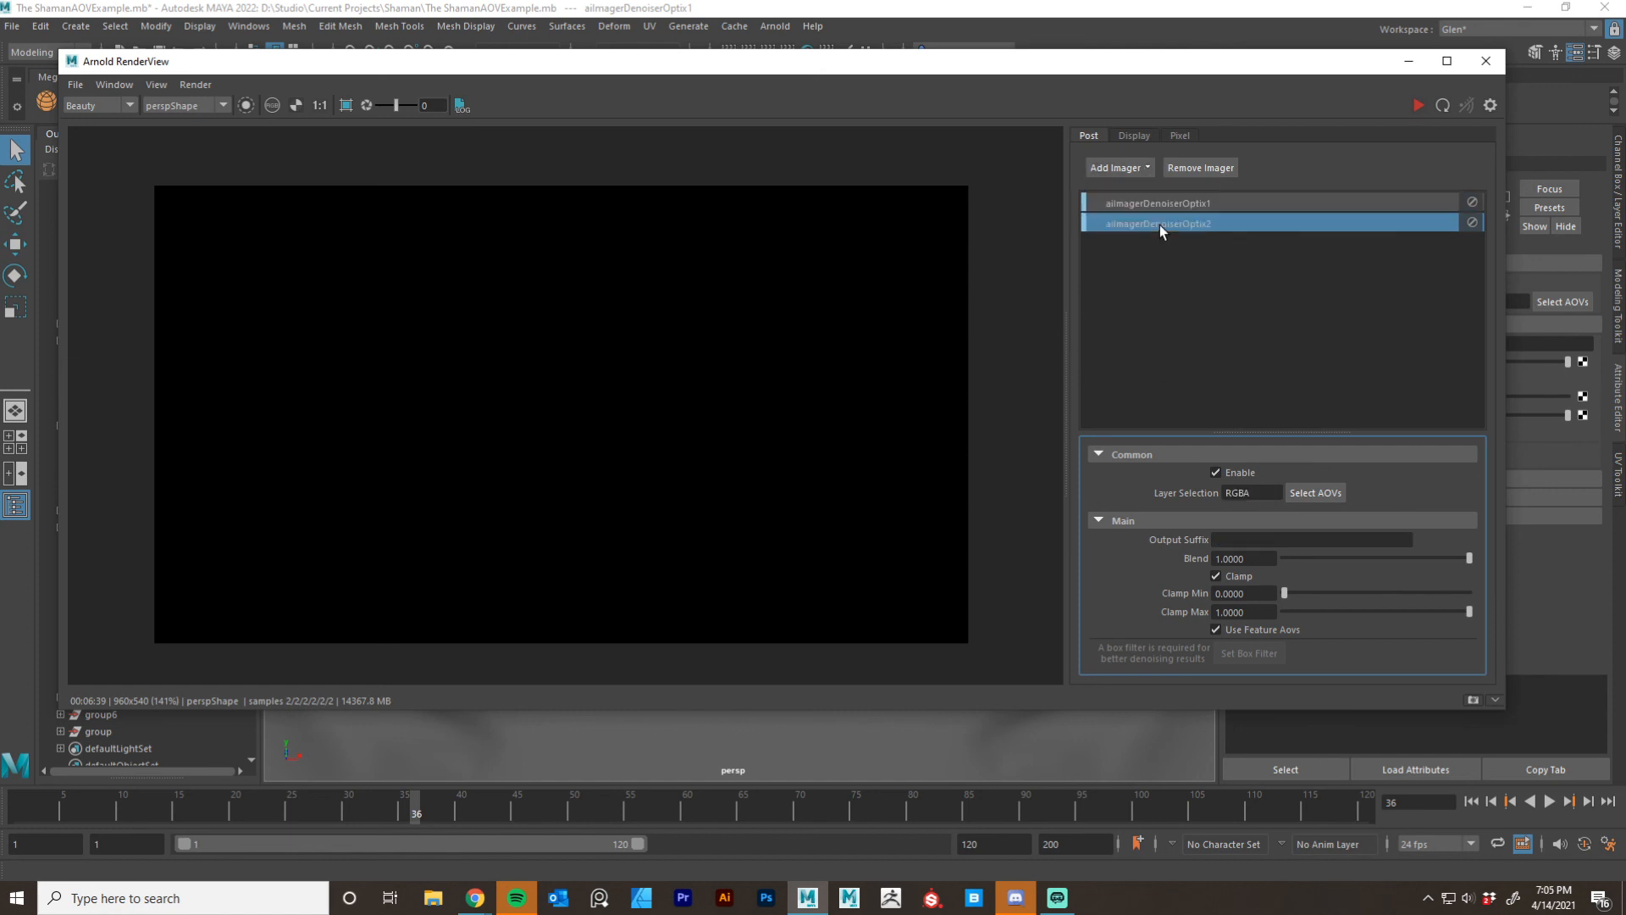
pyautogui.click(1308, 492)
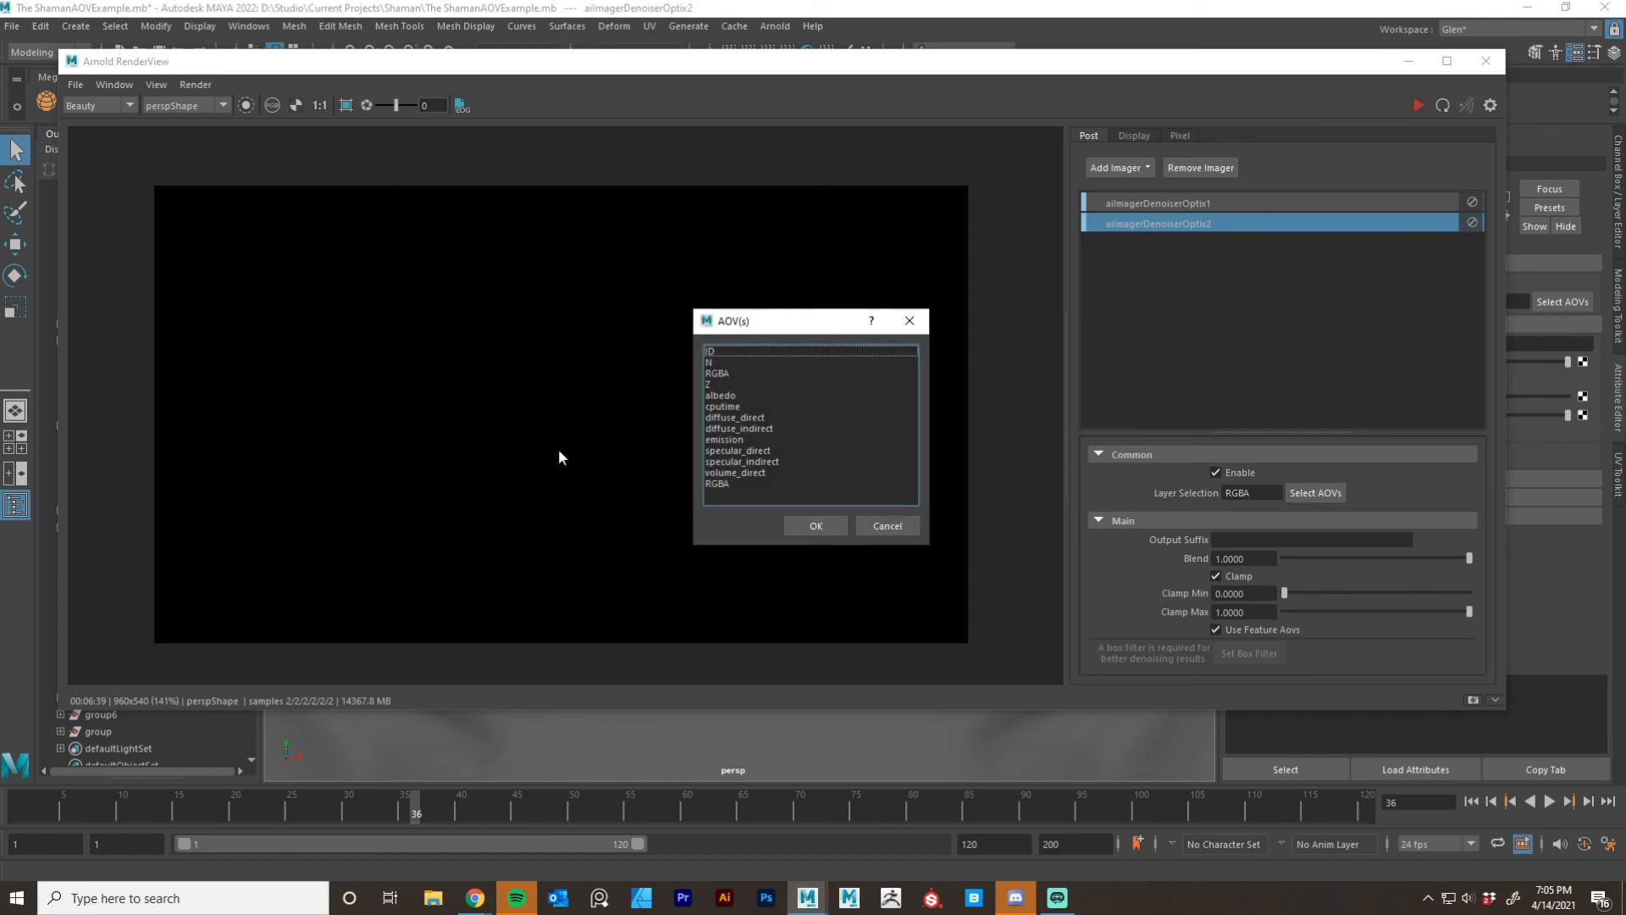
pyautogui.click(722, 439)
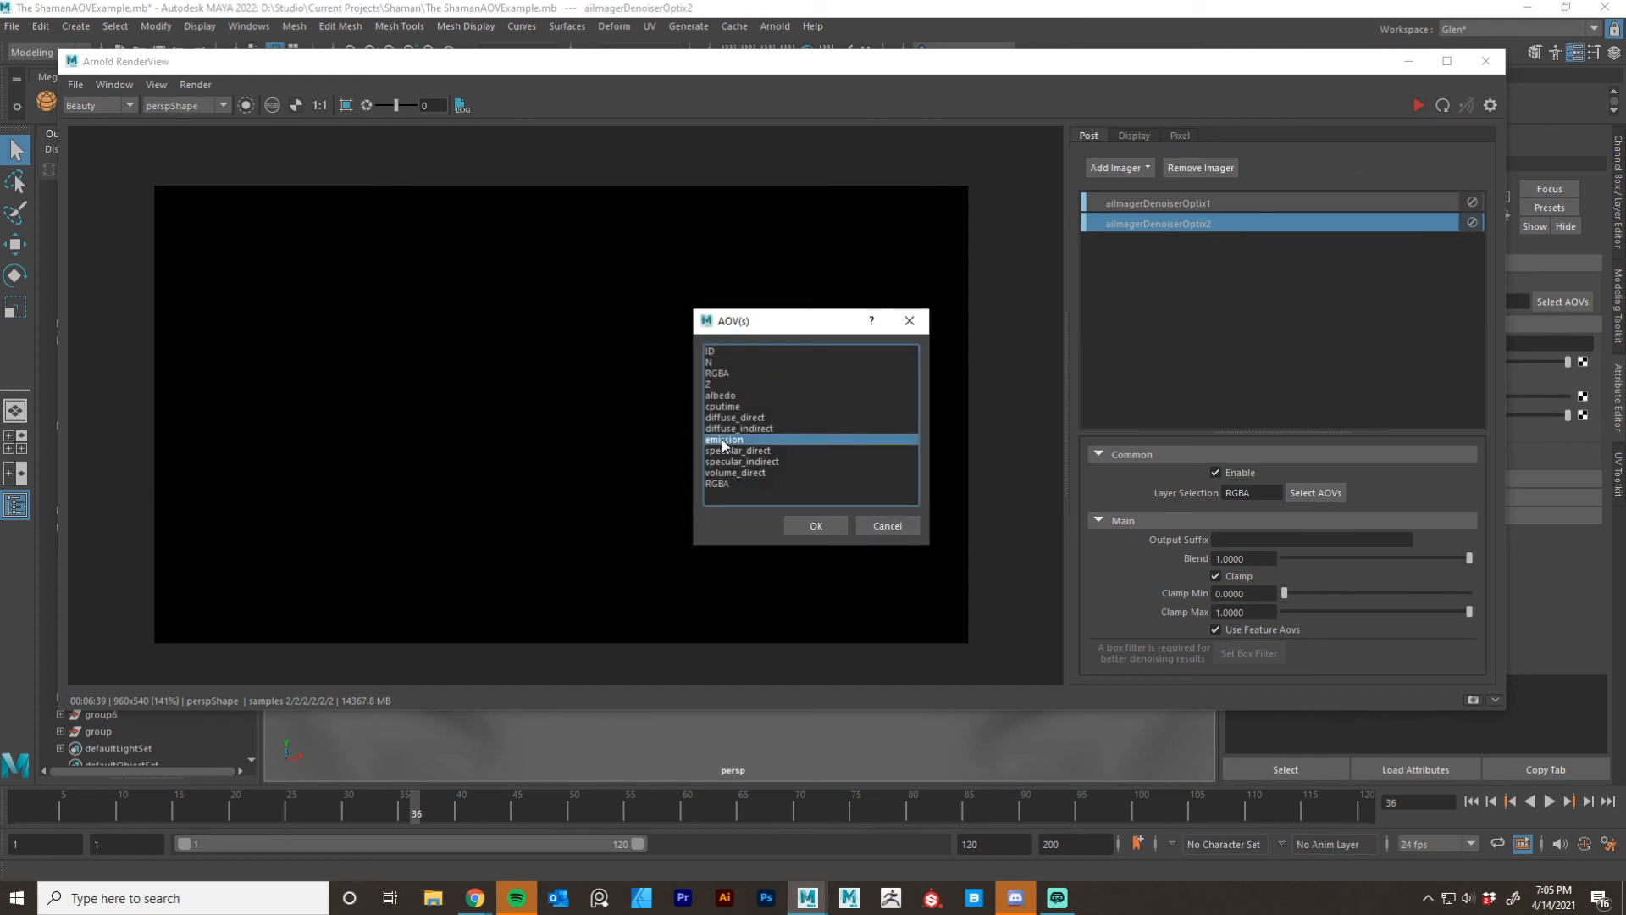
pyautogui.click(805, 525)
pyautogui.click(1224, 540)
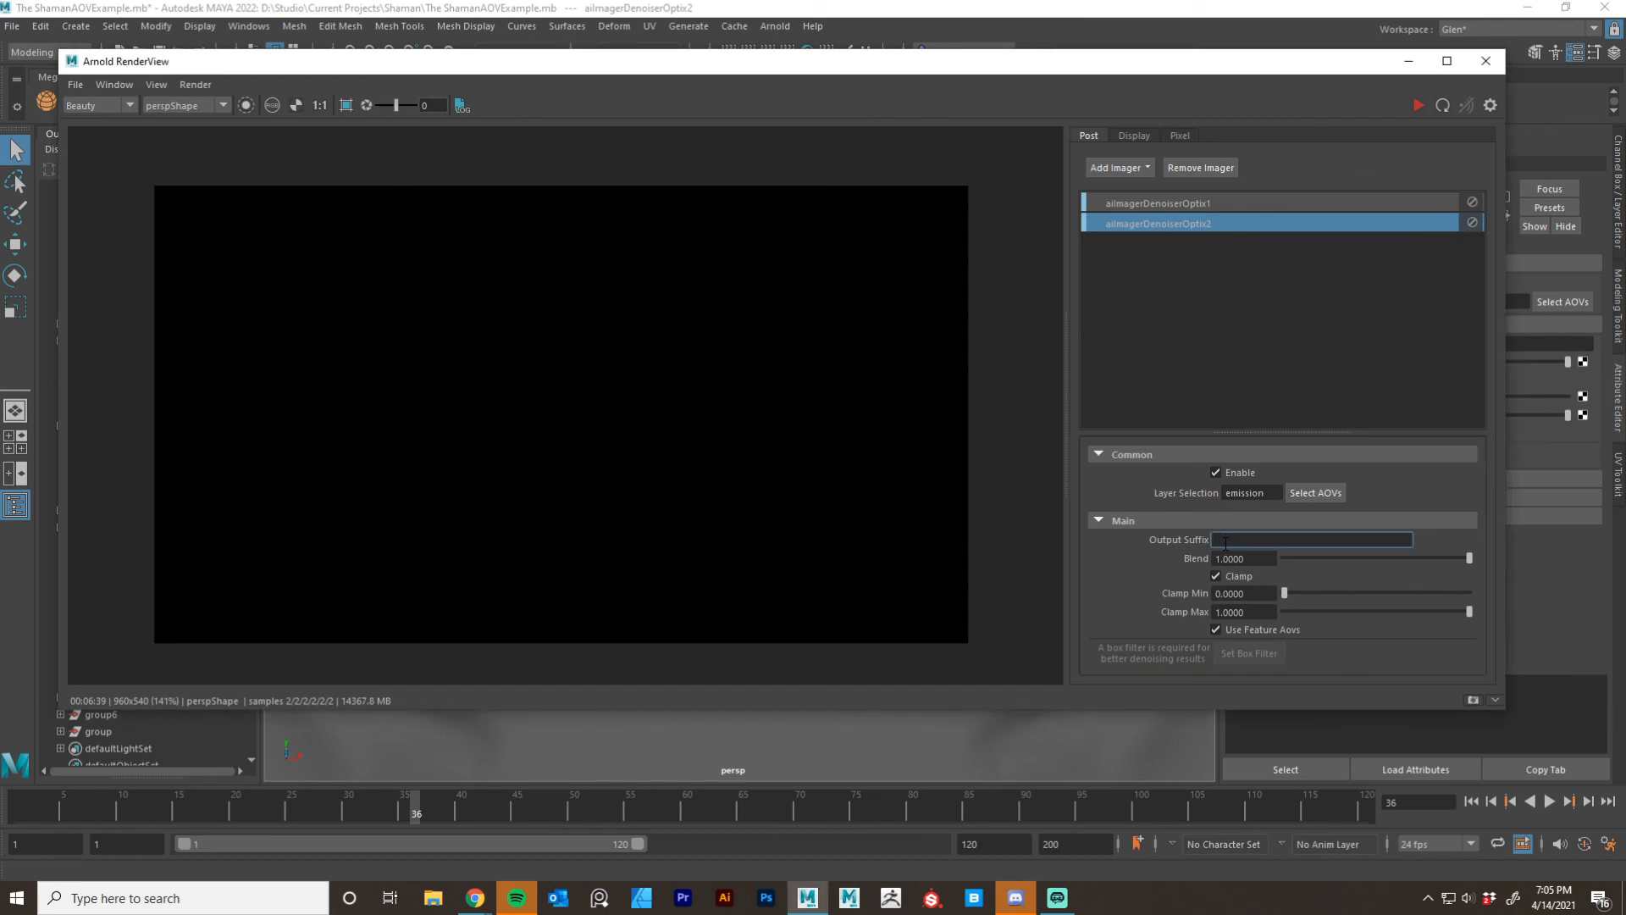
pyautogui.write('_denoised')
pyautogui.click(1094, 576)
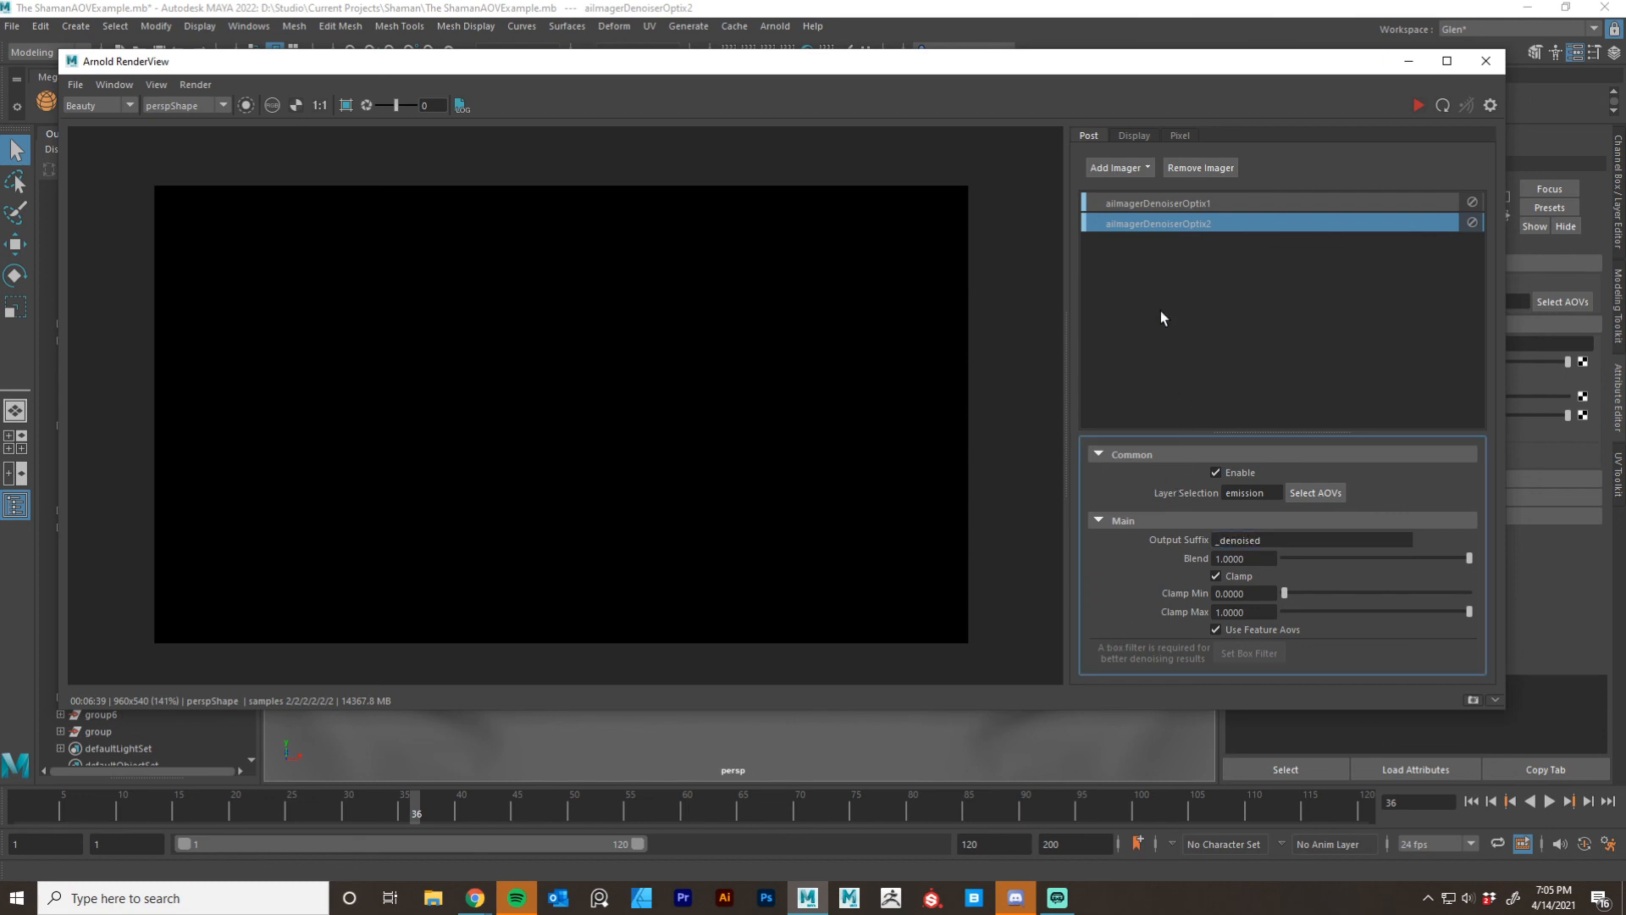
# Add a third Denoiser Optix imager for the specular_indirect AOV, with the output suffix _denoised.
pyautogui.click(1150, 269)
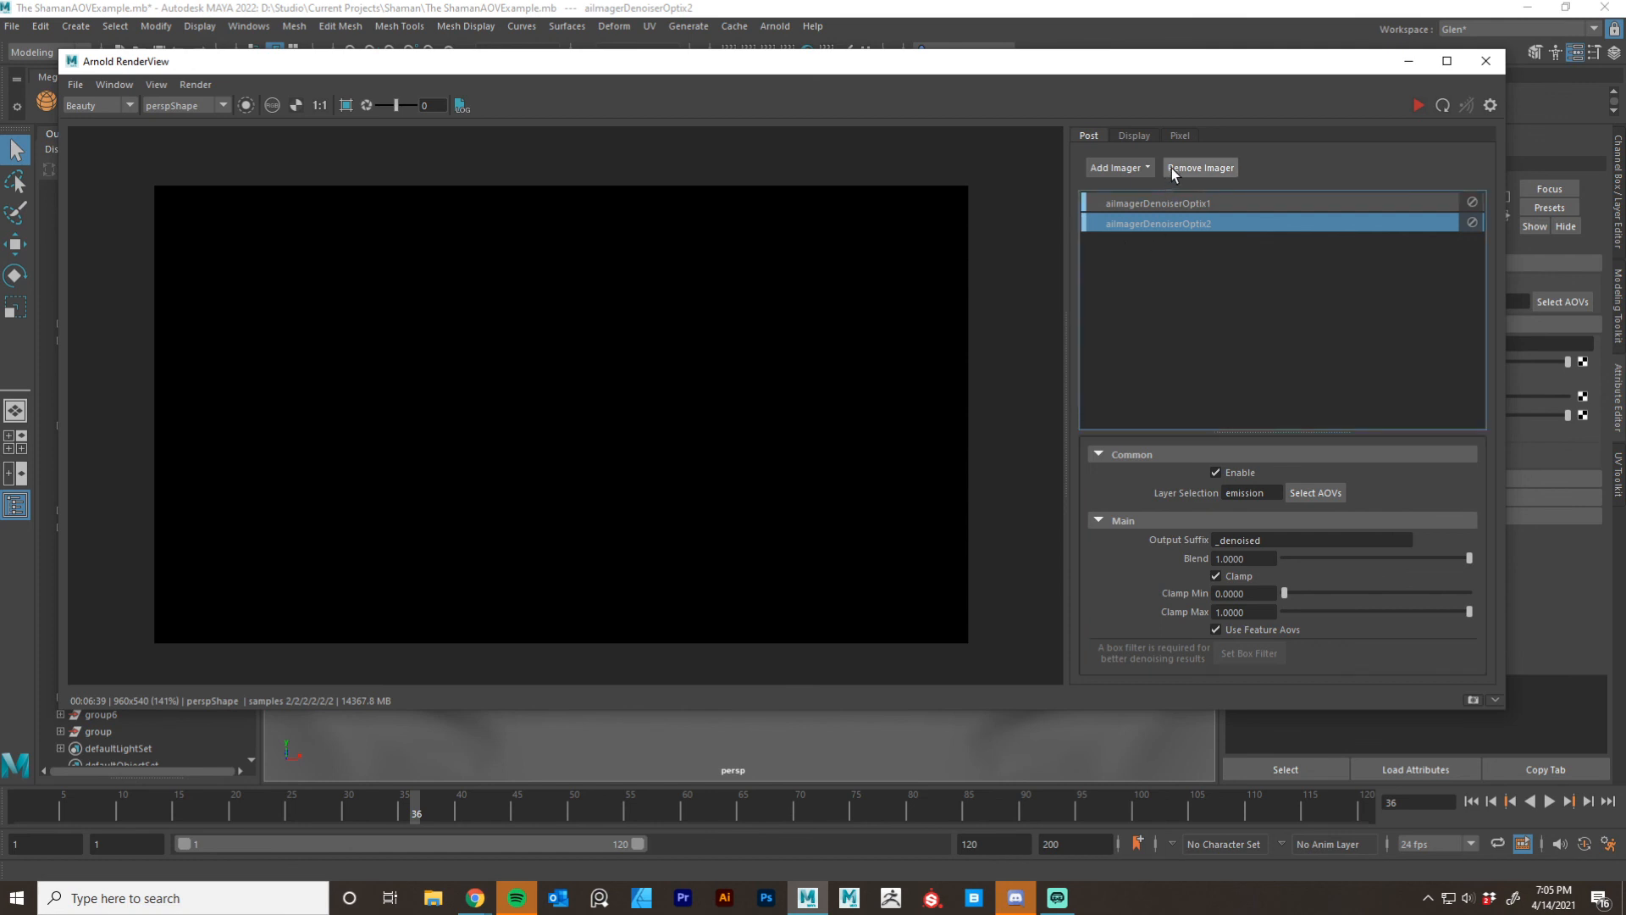
pyautogui.click(1135, 169)
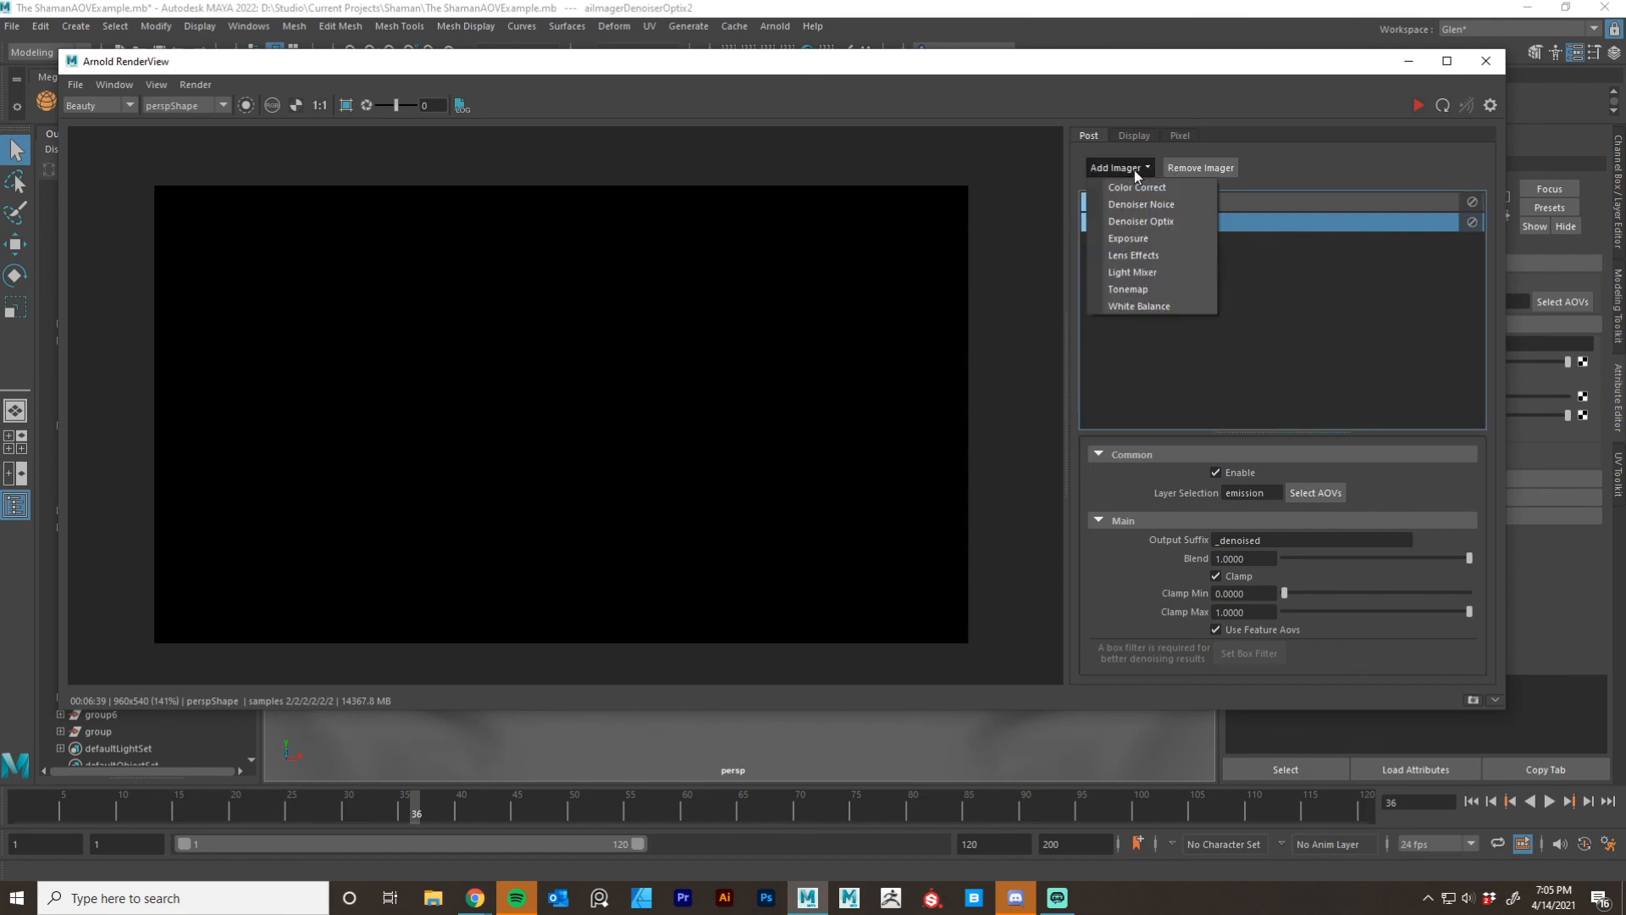
pyautogui.click(1155, 223)
pyautogui.click(1315, 492)
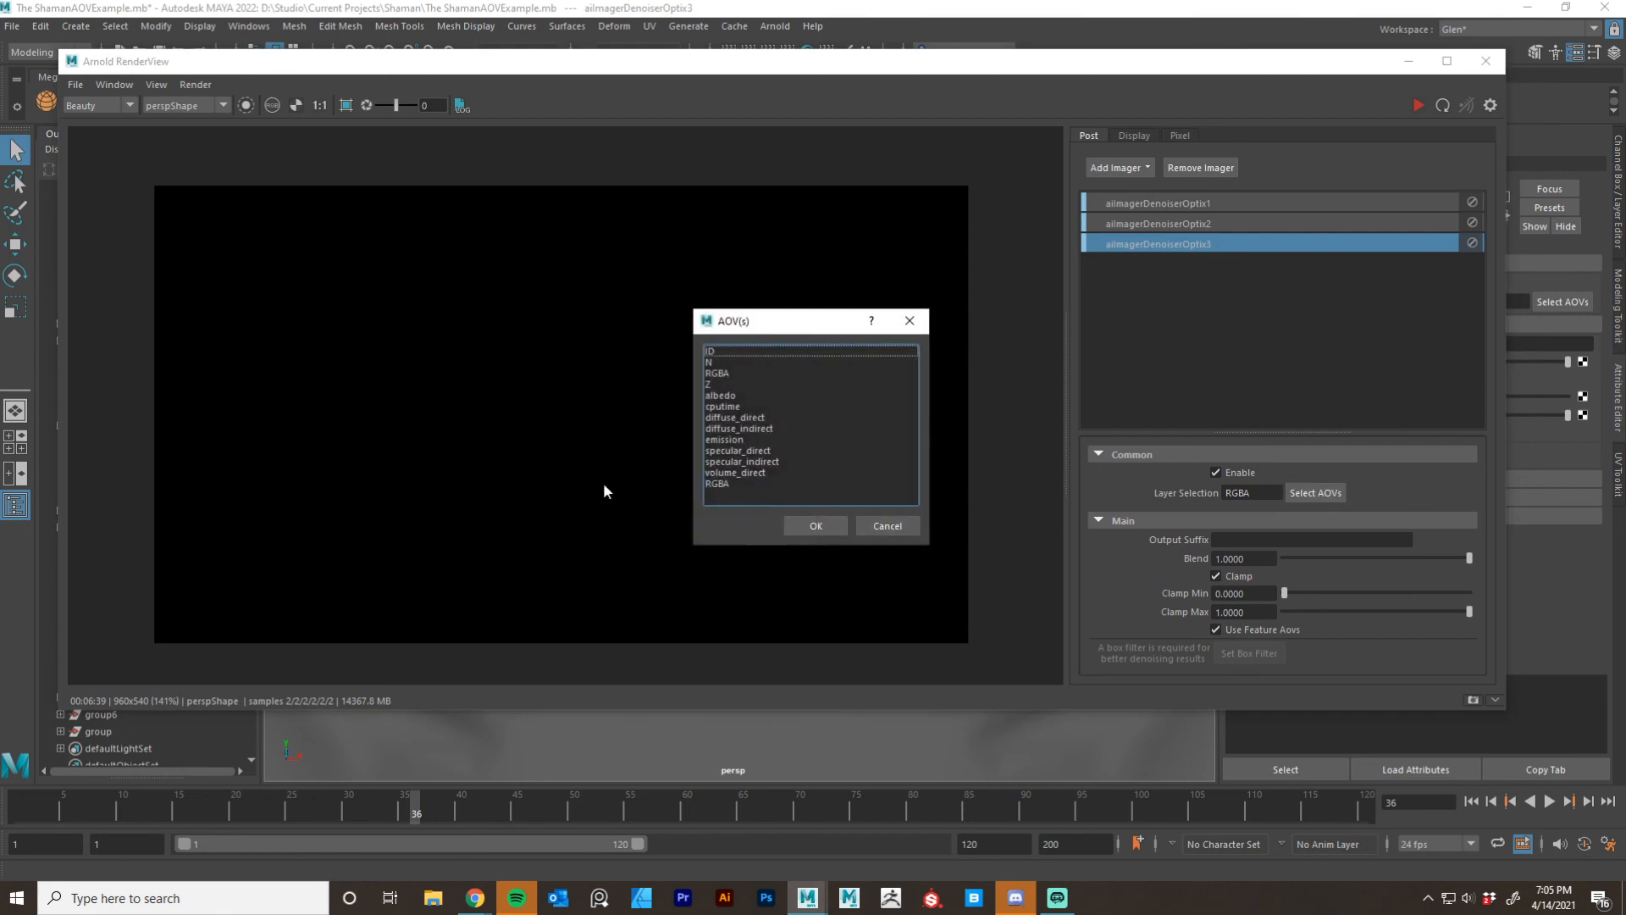
pyautogui.click(742, 462)
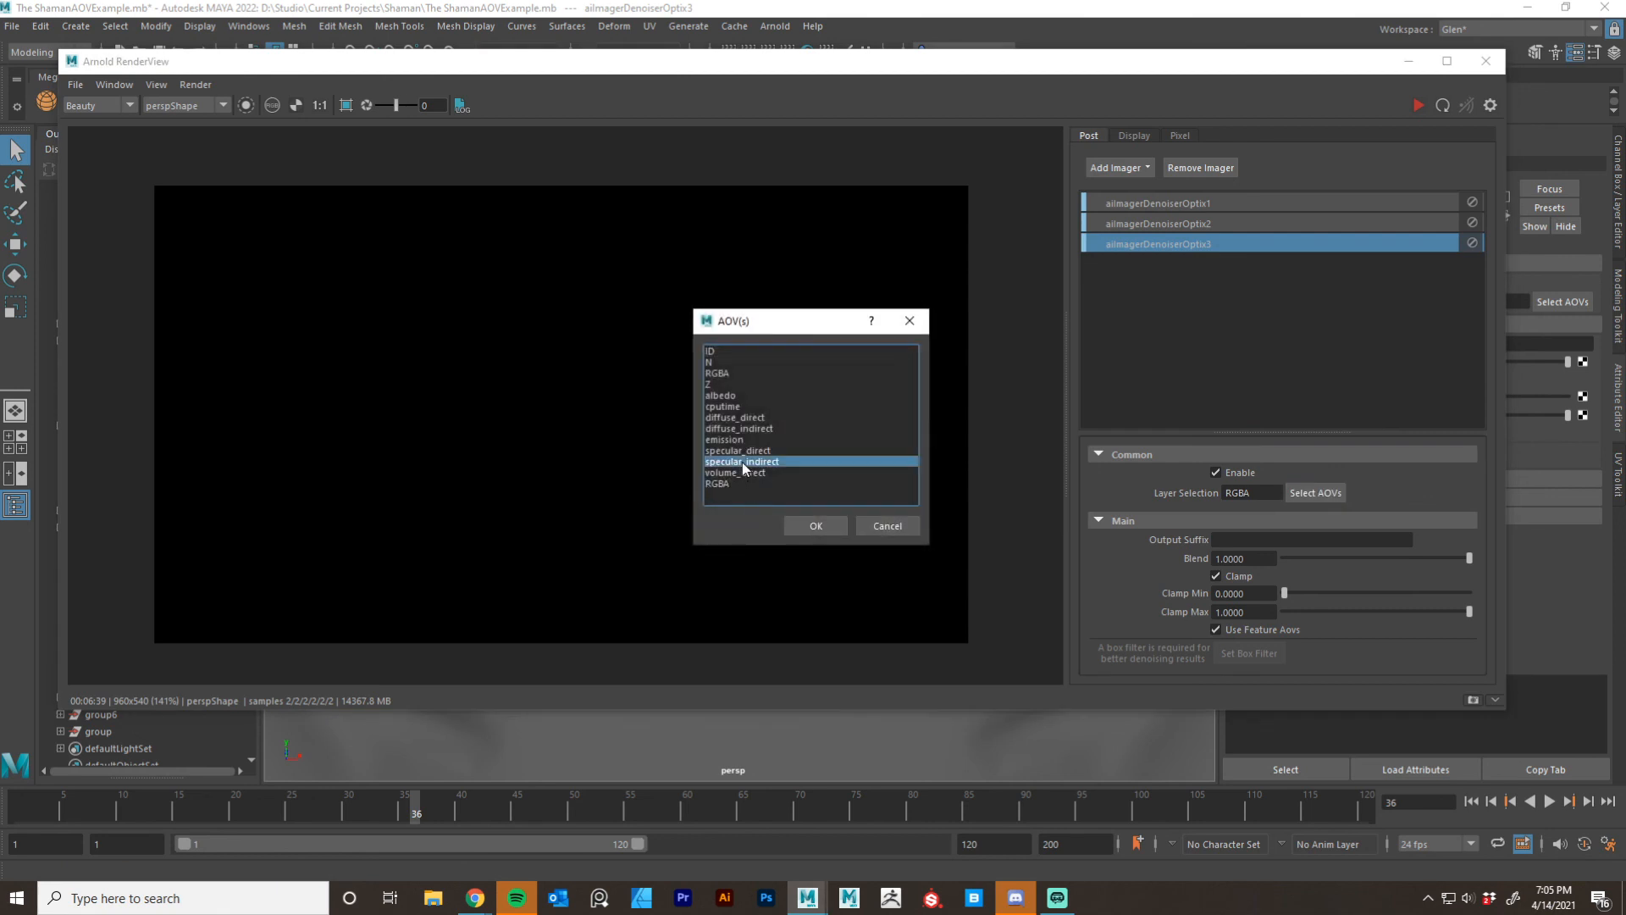
pyautogui.click(815, 526)
pyautogui.click(1324, 540)
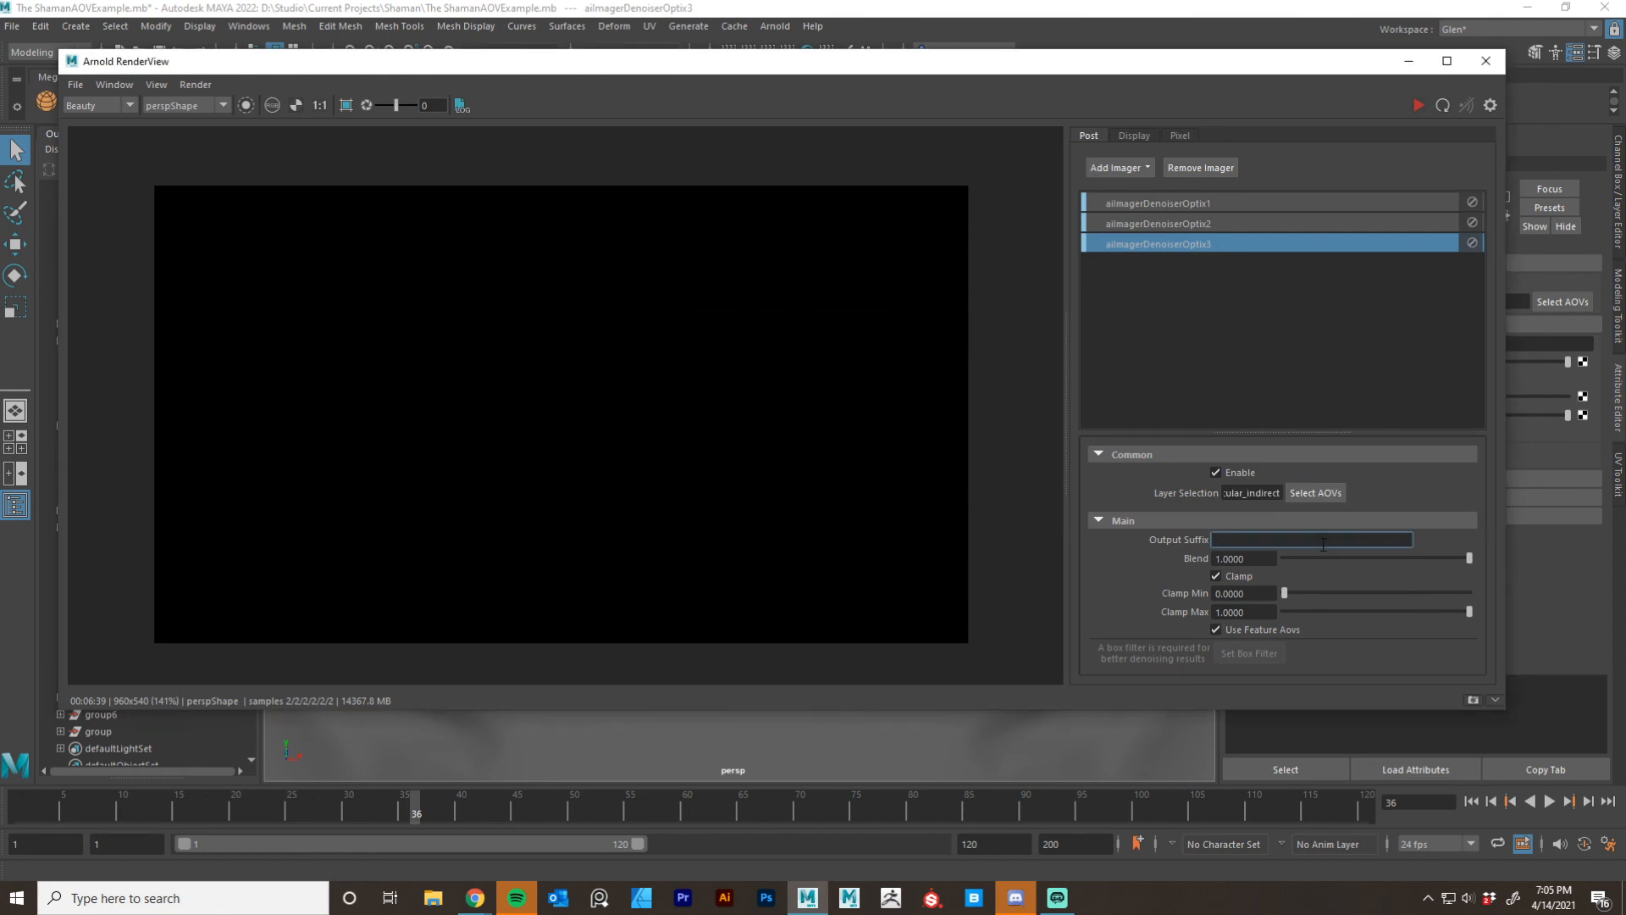
pyautogui.write('_denoised')
pyautogui.press('Return')
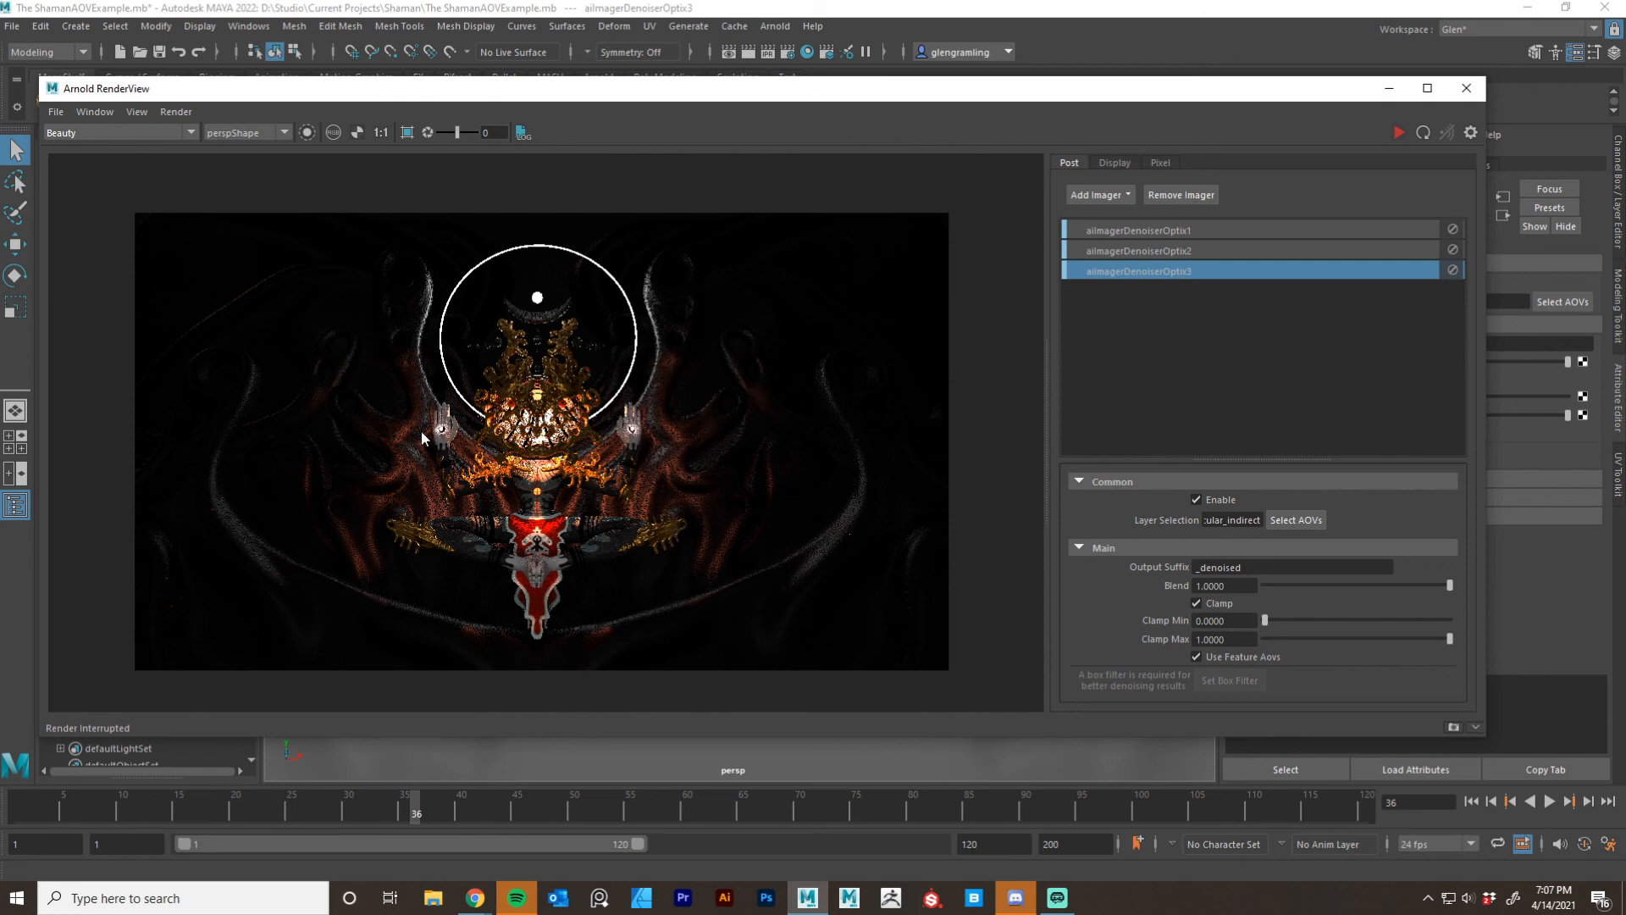
# Display the volume_direct AOV in the render view and check which AOVs are available.
pyautogui.click(122, 131)
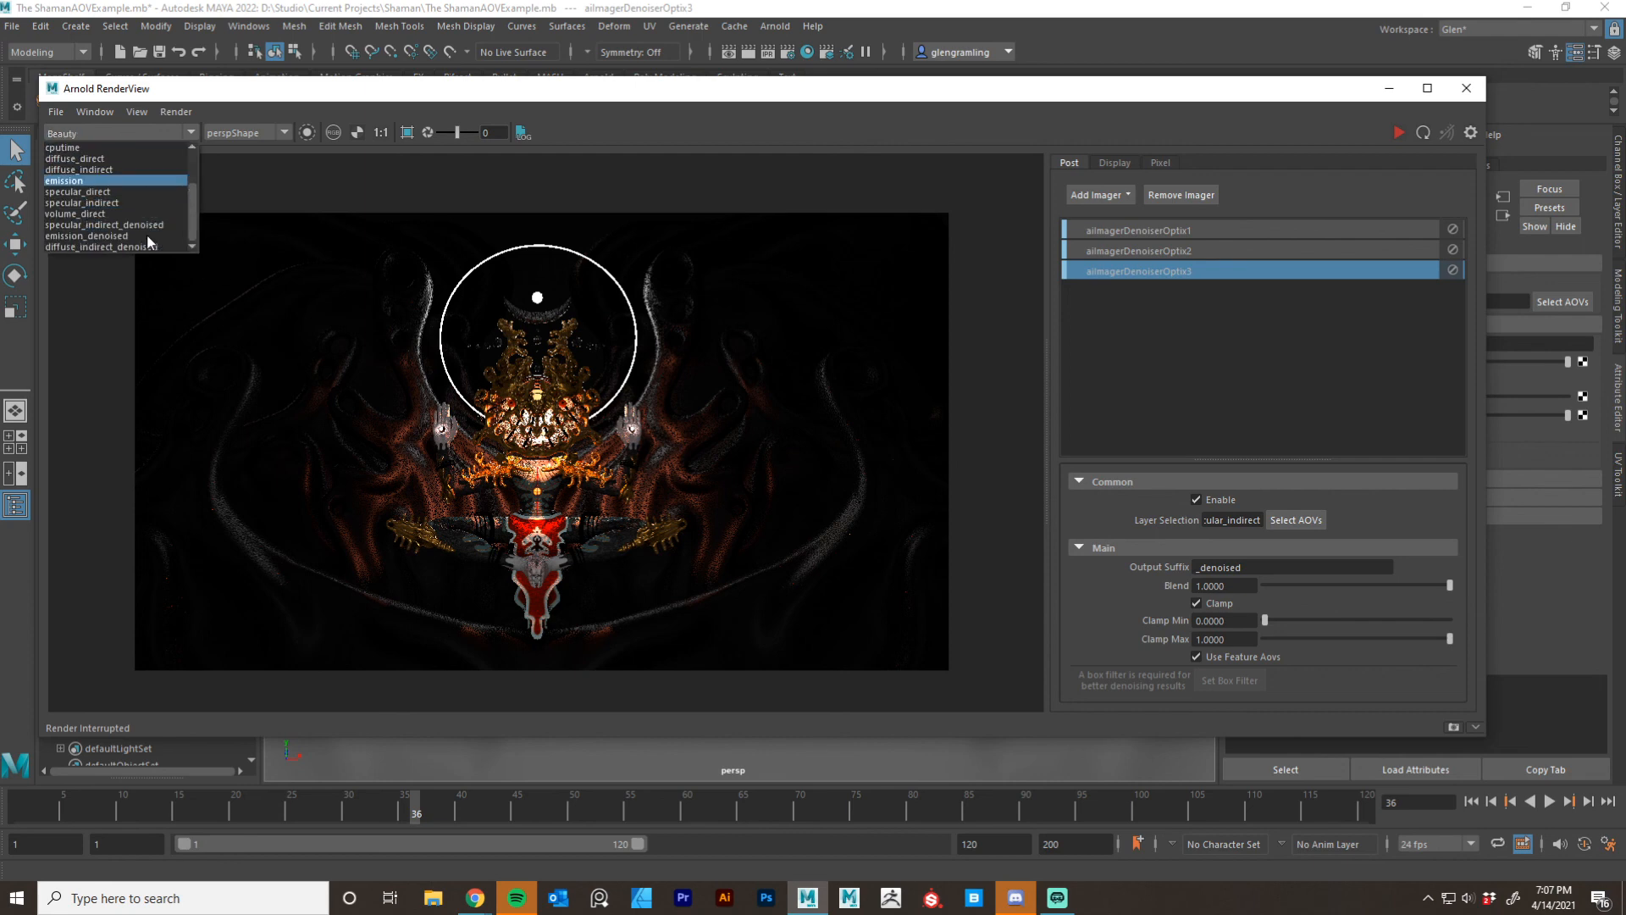
pyautogui.click(94, 215)
pyautogui.click(134, 135)
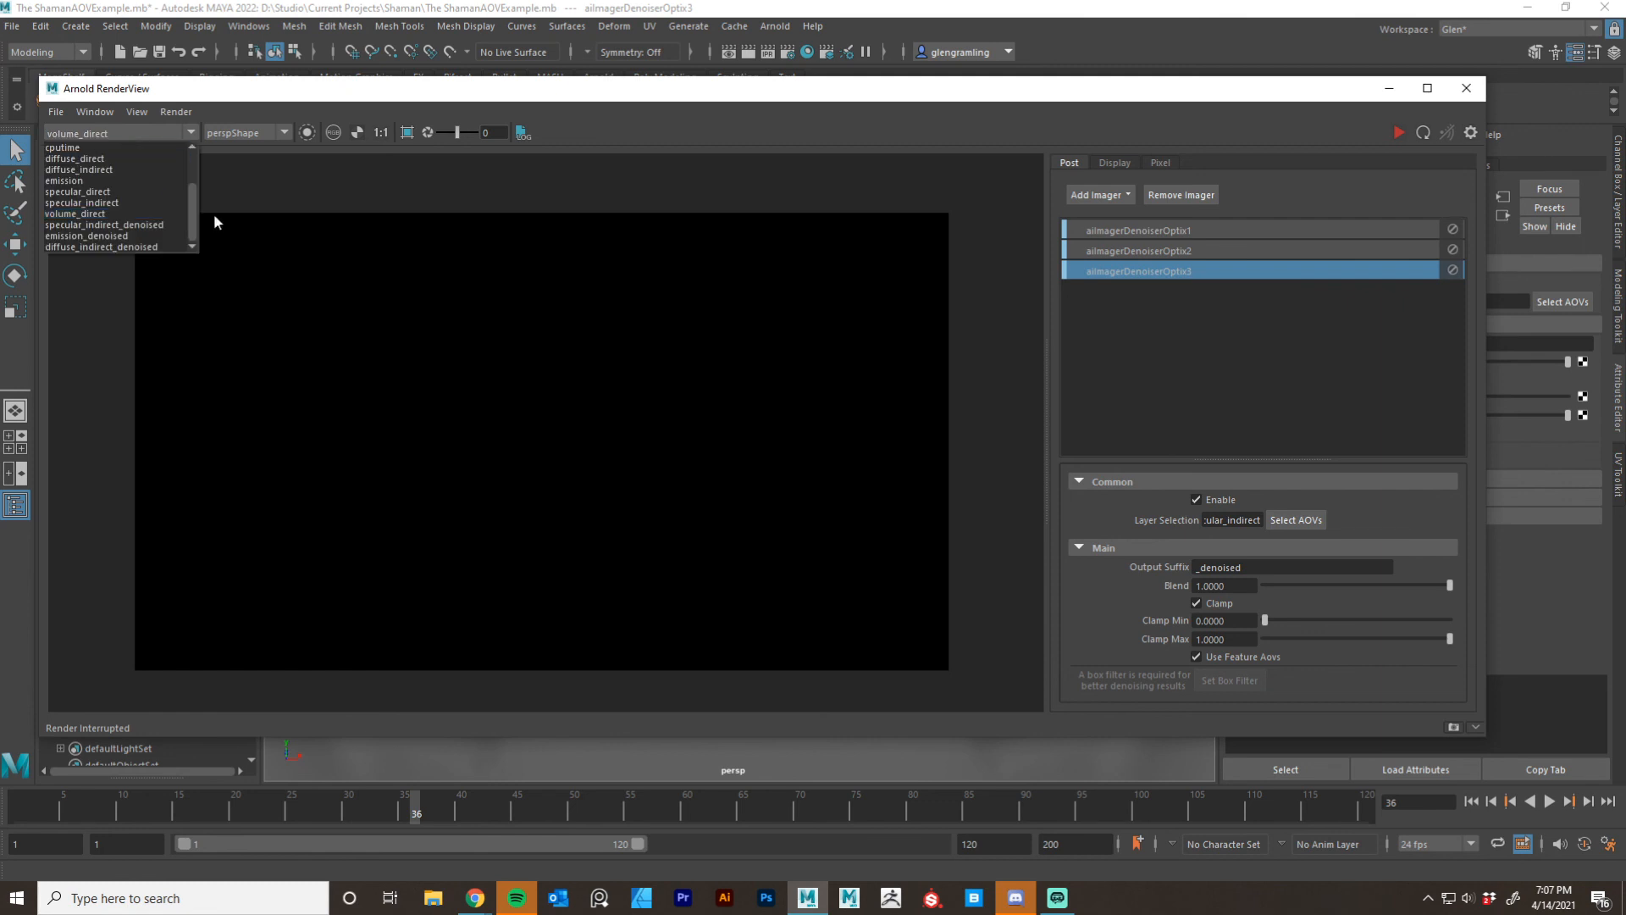
pyautogui.click(997, 101)
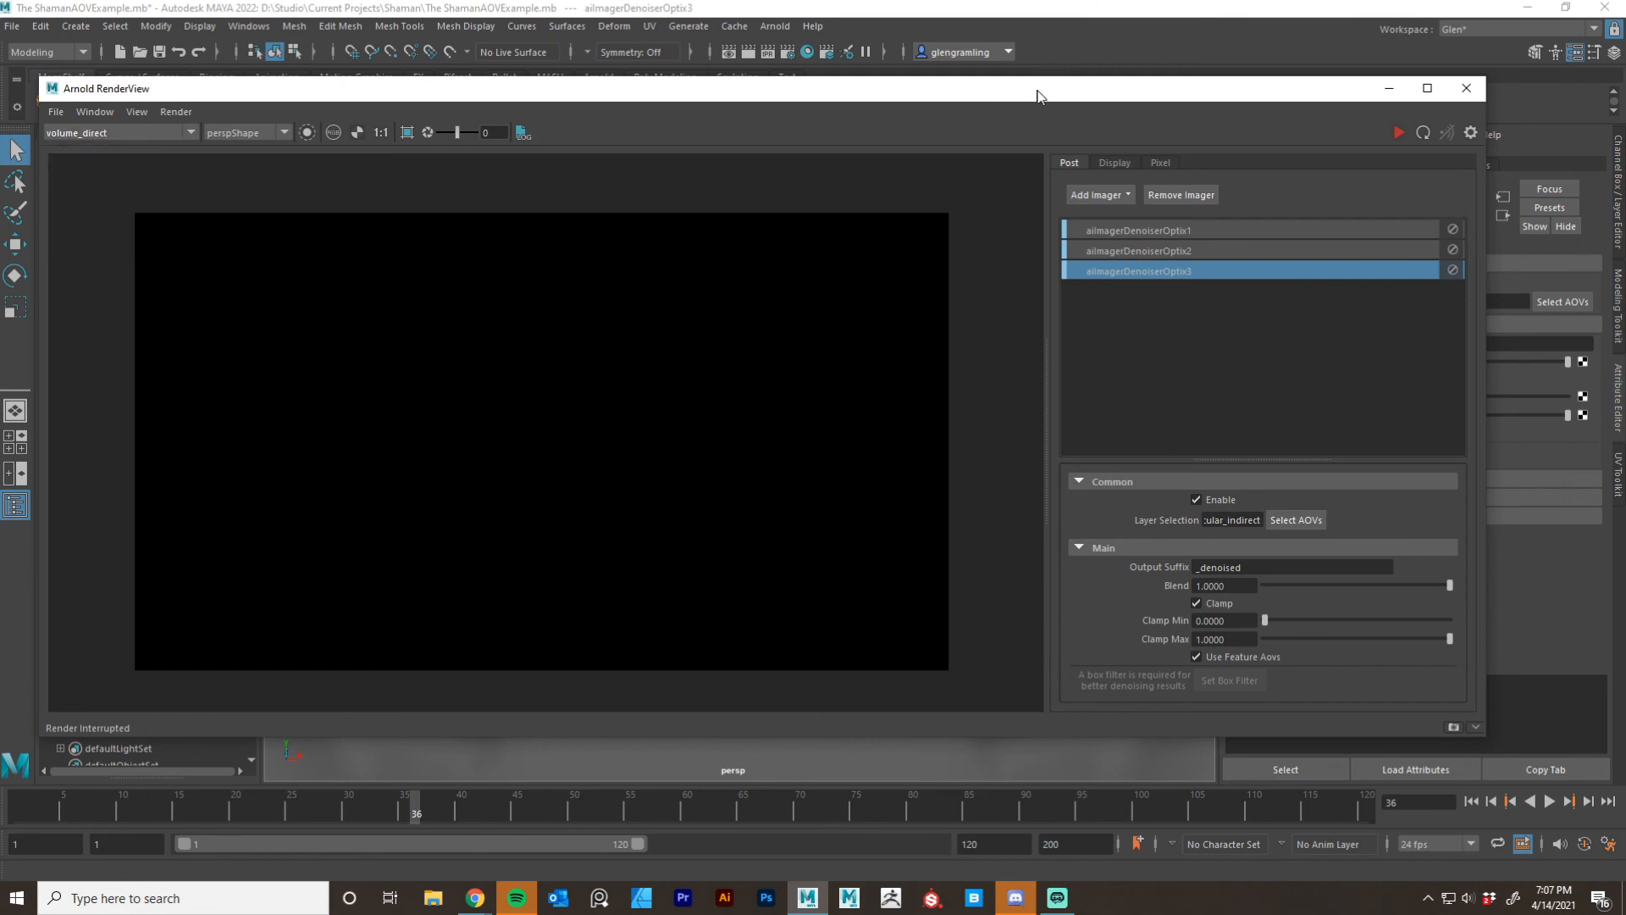
pyautogui.click(991, 12)
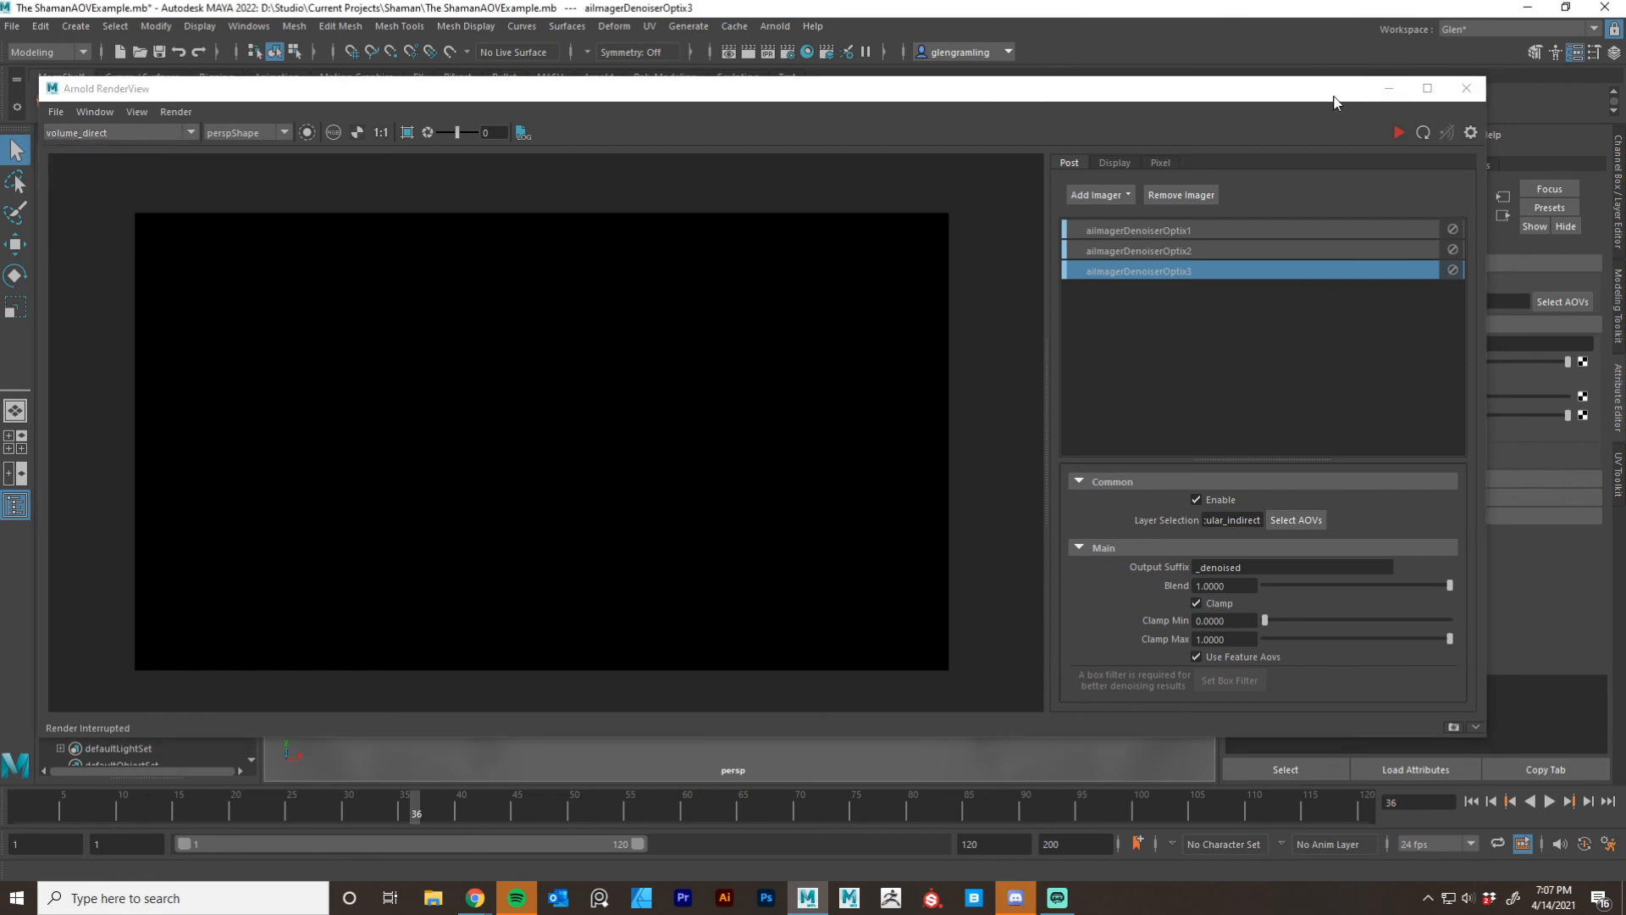
# Add the volume AOV to the active AOVs in Render Settings, then close the settings.
pyautogui.moveTo(1333, 101); pyautogui.dragTo(1336, 140)
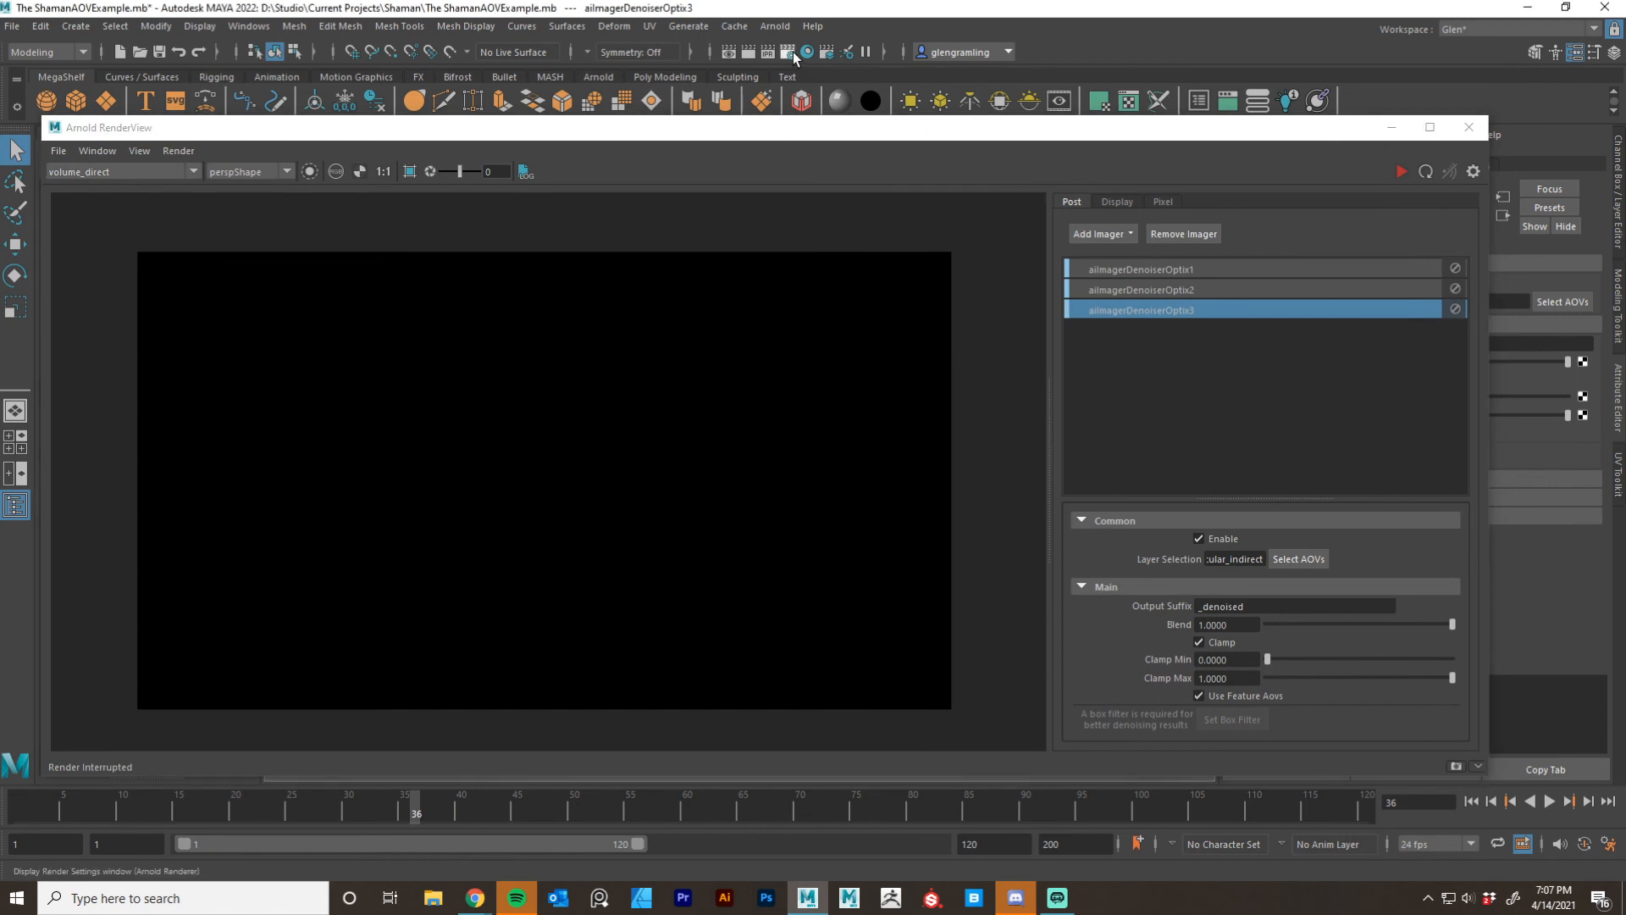
pyautogui.click(787, 51)
pyautogui.click(1016, 180)
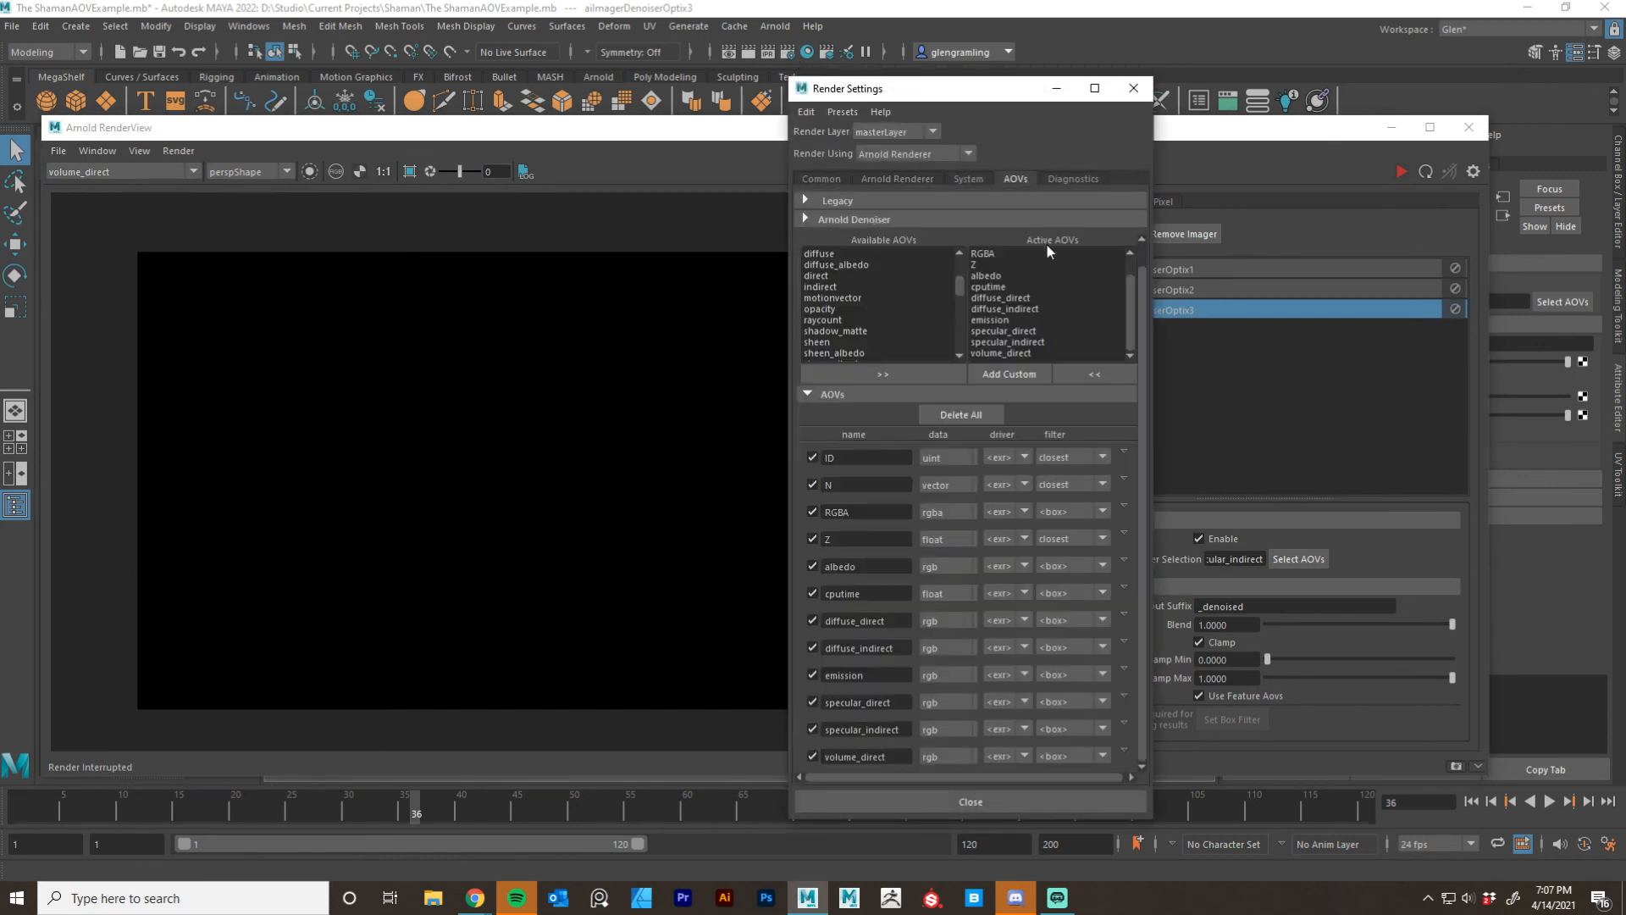
pyautogui.moveTo(1126, 310)
pyautogui.mouseDown()
pyautogui.moveTo(1131, 279)
pyautogui.moveTo(1126, 325)
pyautogui.mouseUp()
pyautogui.scroll(-6, 867, 305)
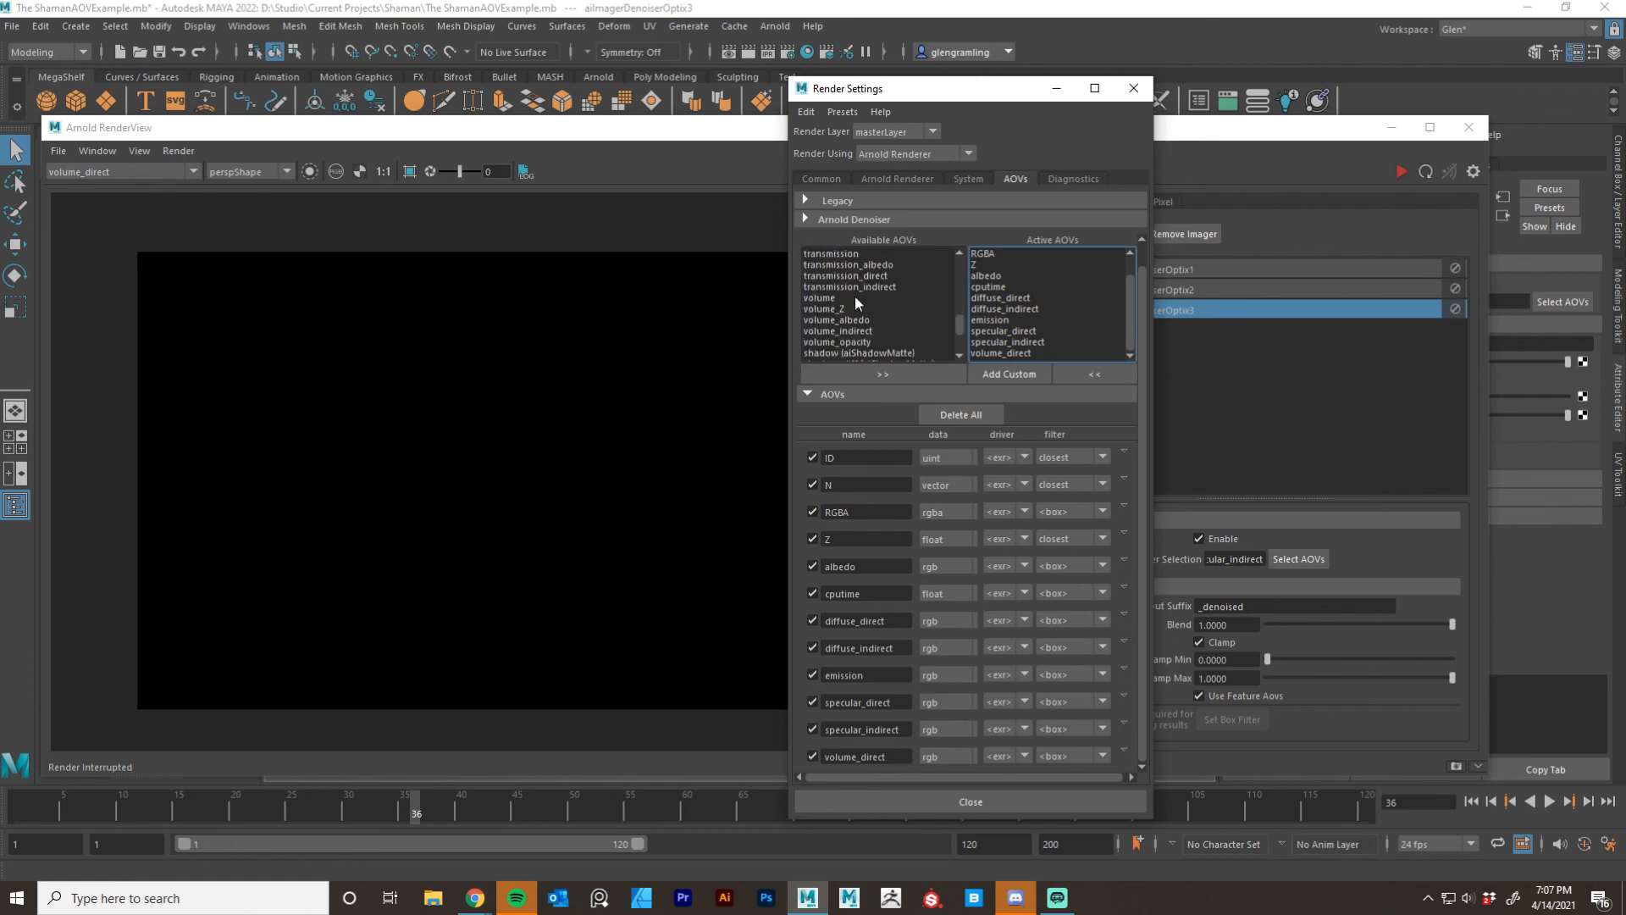
pyautogui.scroll(-1, 855, 297)
pyautogui.click(855, 297)
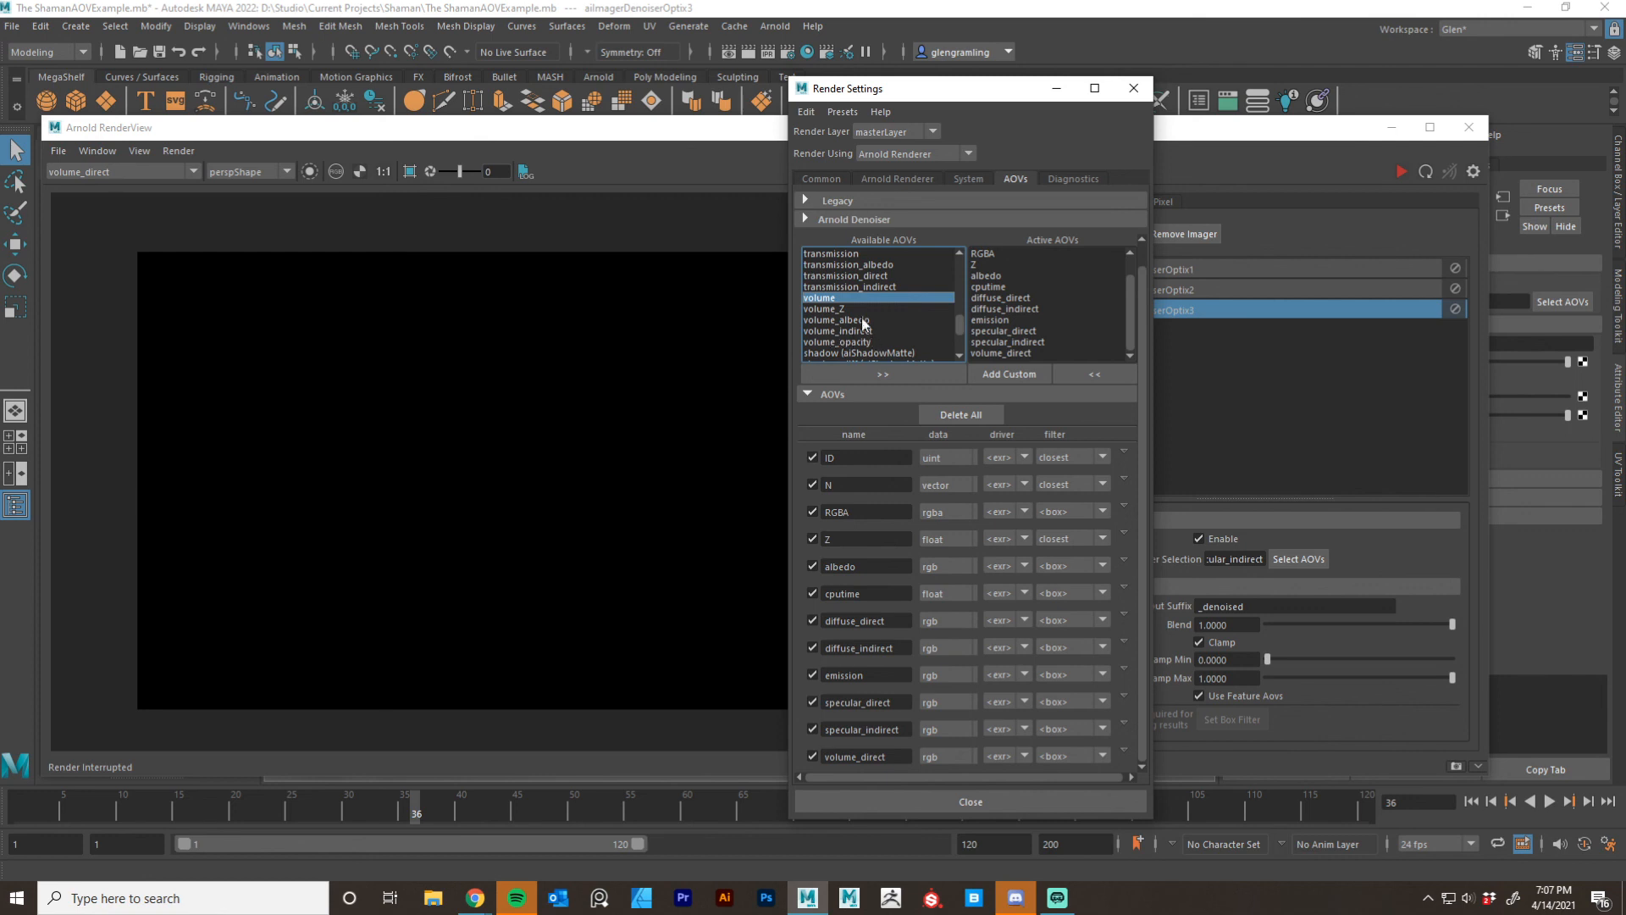
pyautogui.click(891, 376)
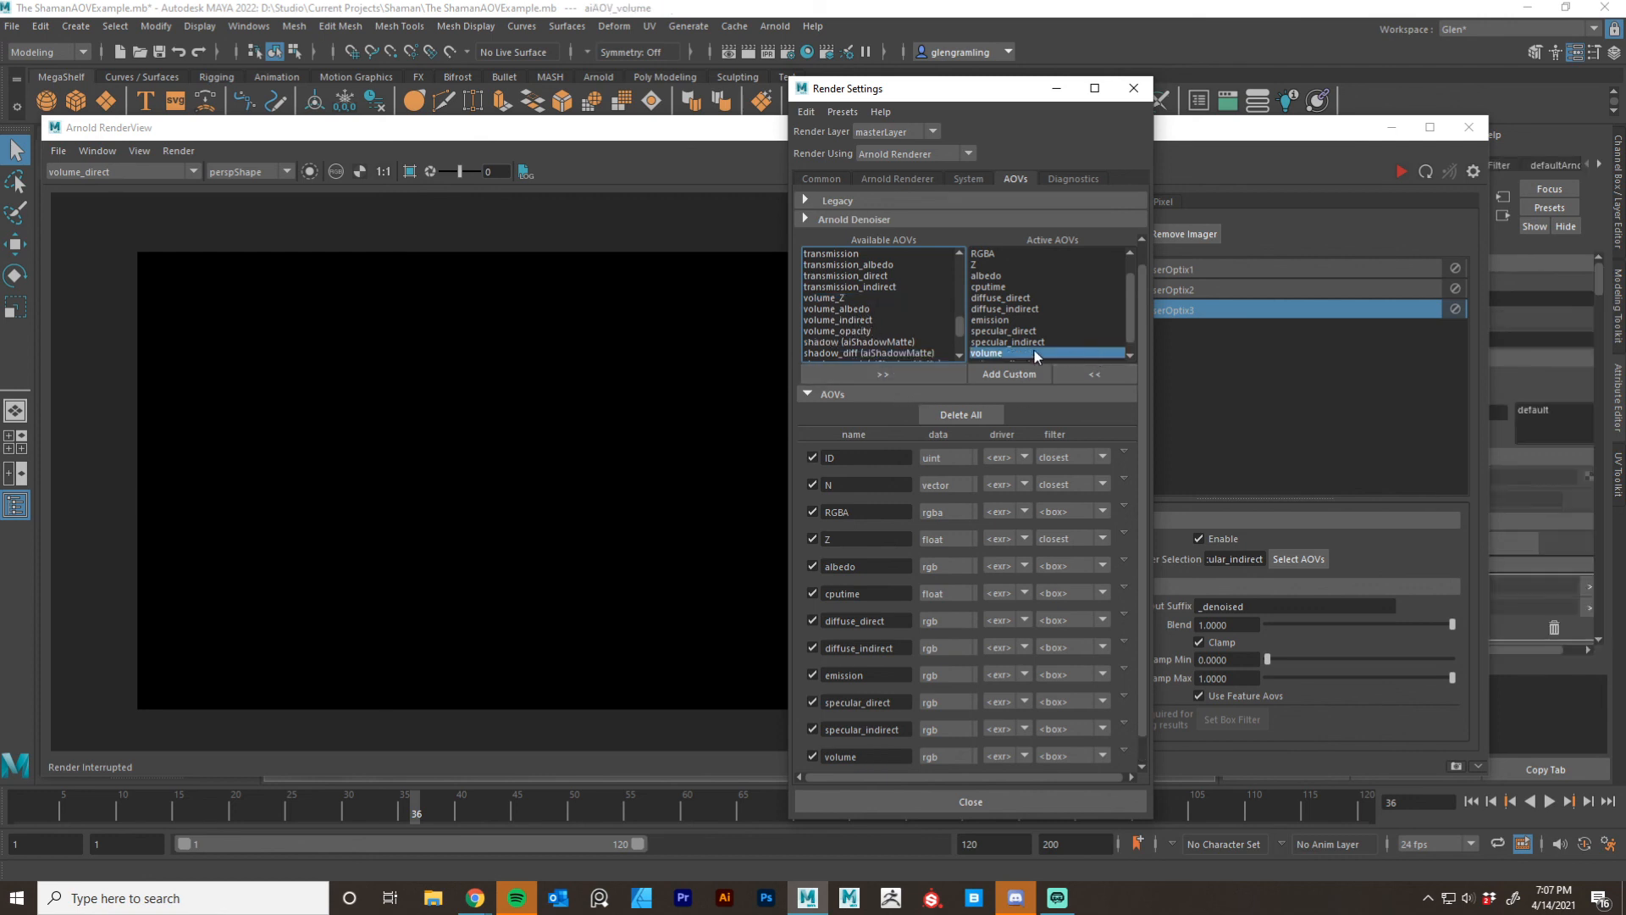
pyautogui.scroll(3, 1131, 293)
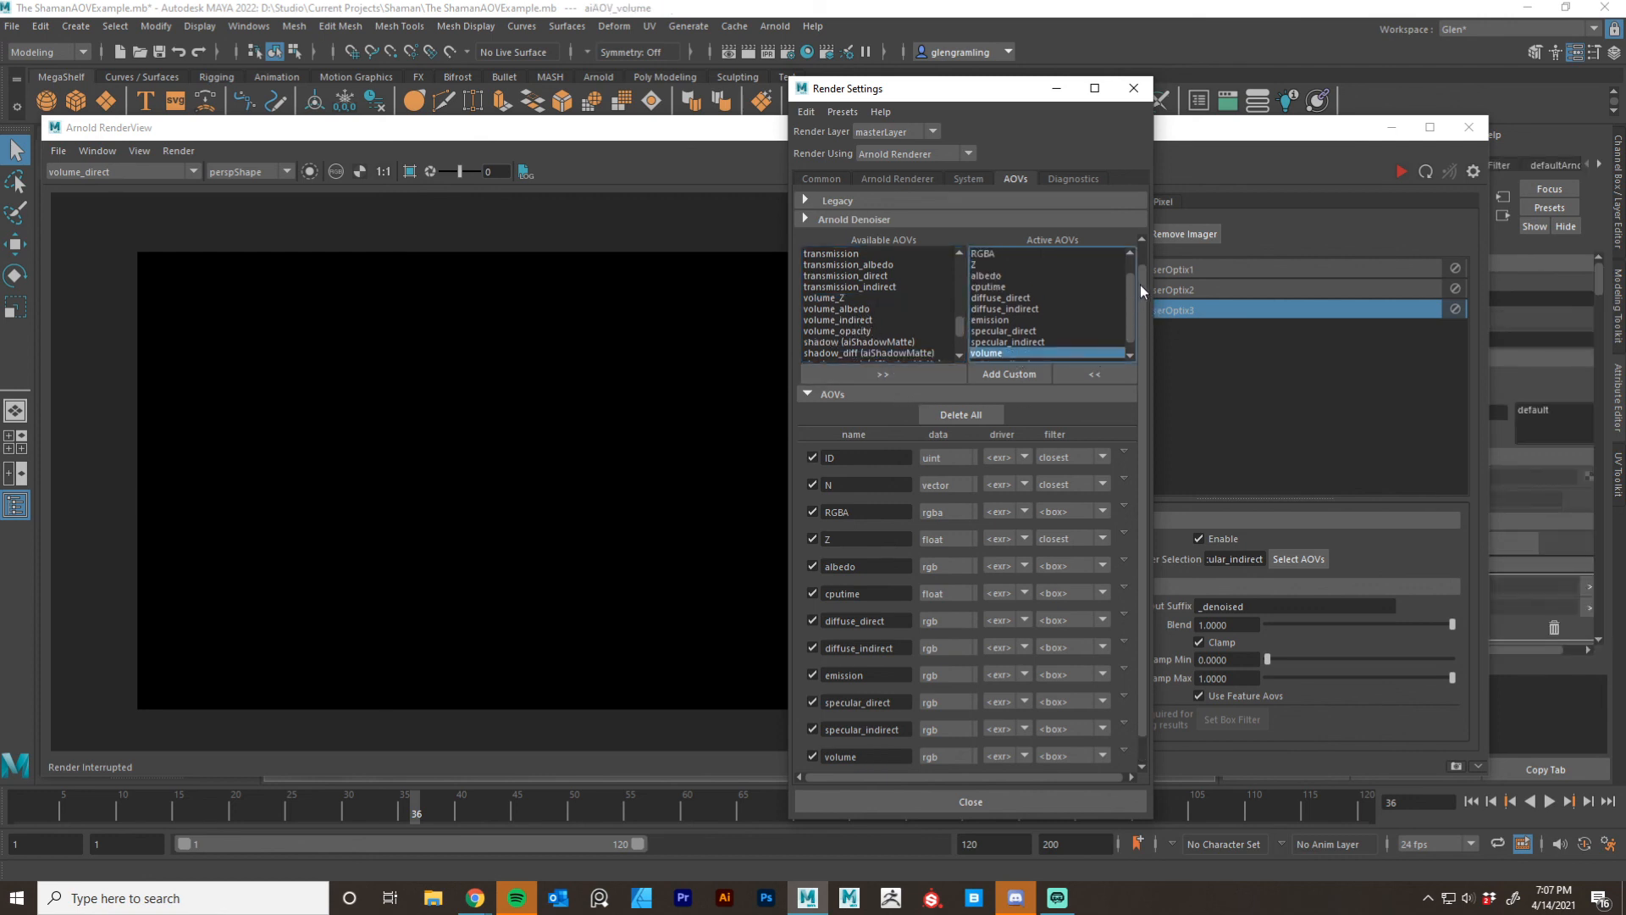
pyautogui.scroll(-1, 1141, 254)
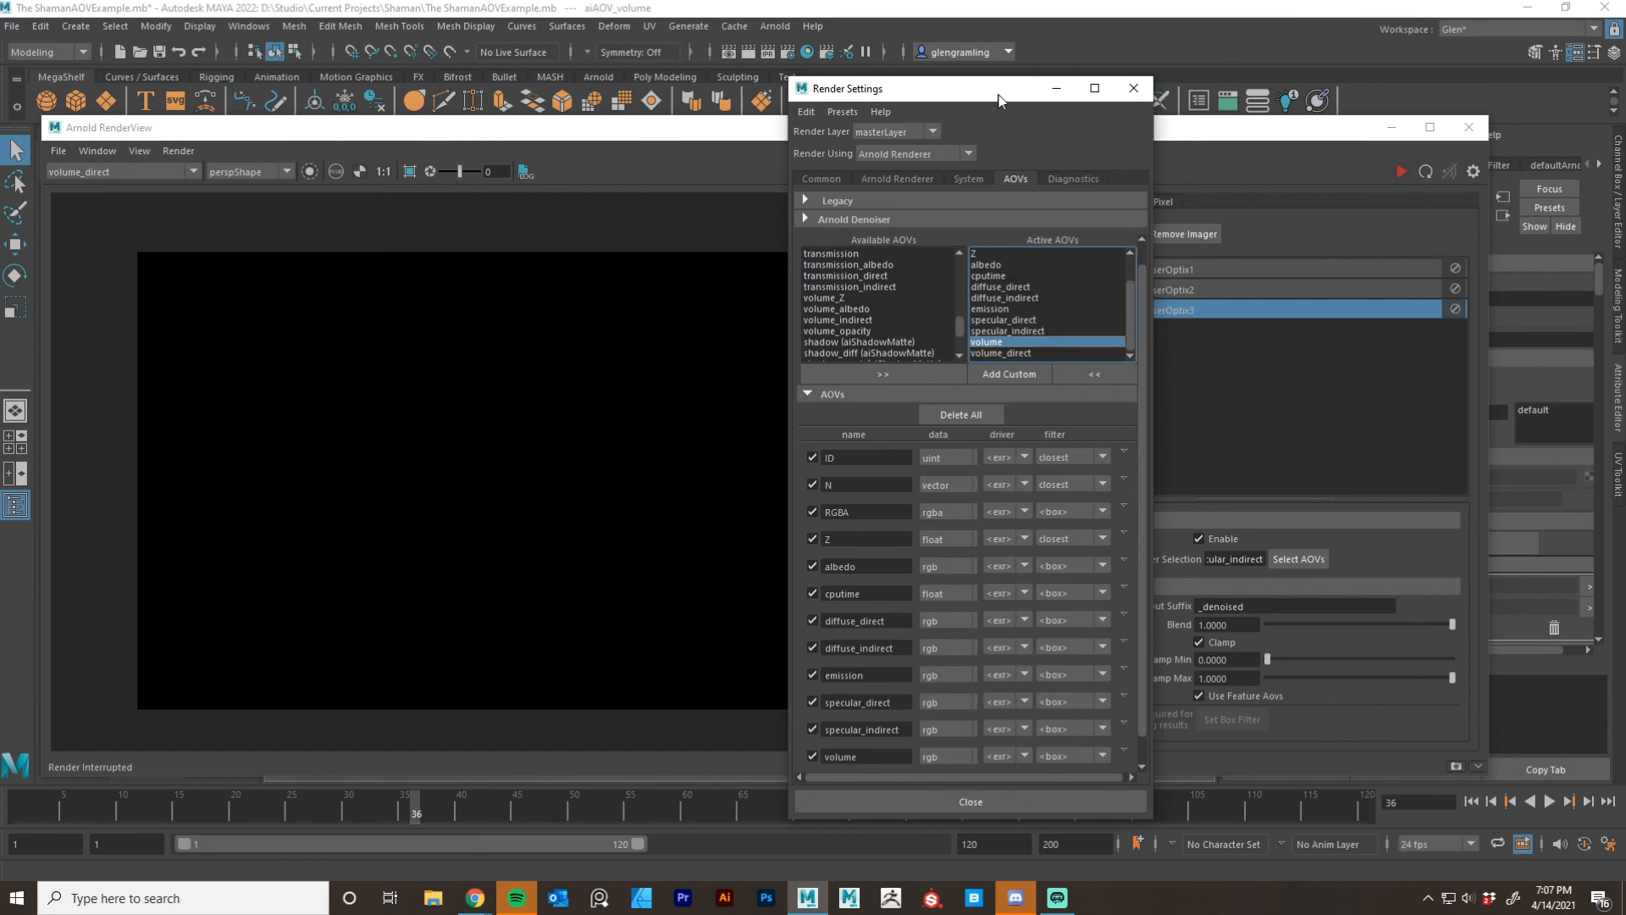
pyautogui.click(1133, 88)
# Maximize the Arnold RenderView and inspect the beauty render across the frame.
pyautogui.moveTo(966, 139); pyautogui.dragTo(986, 91)
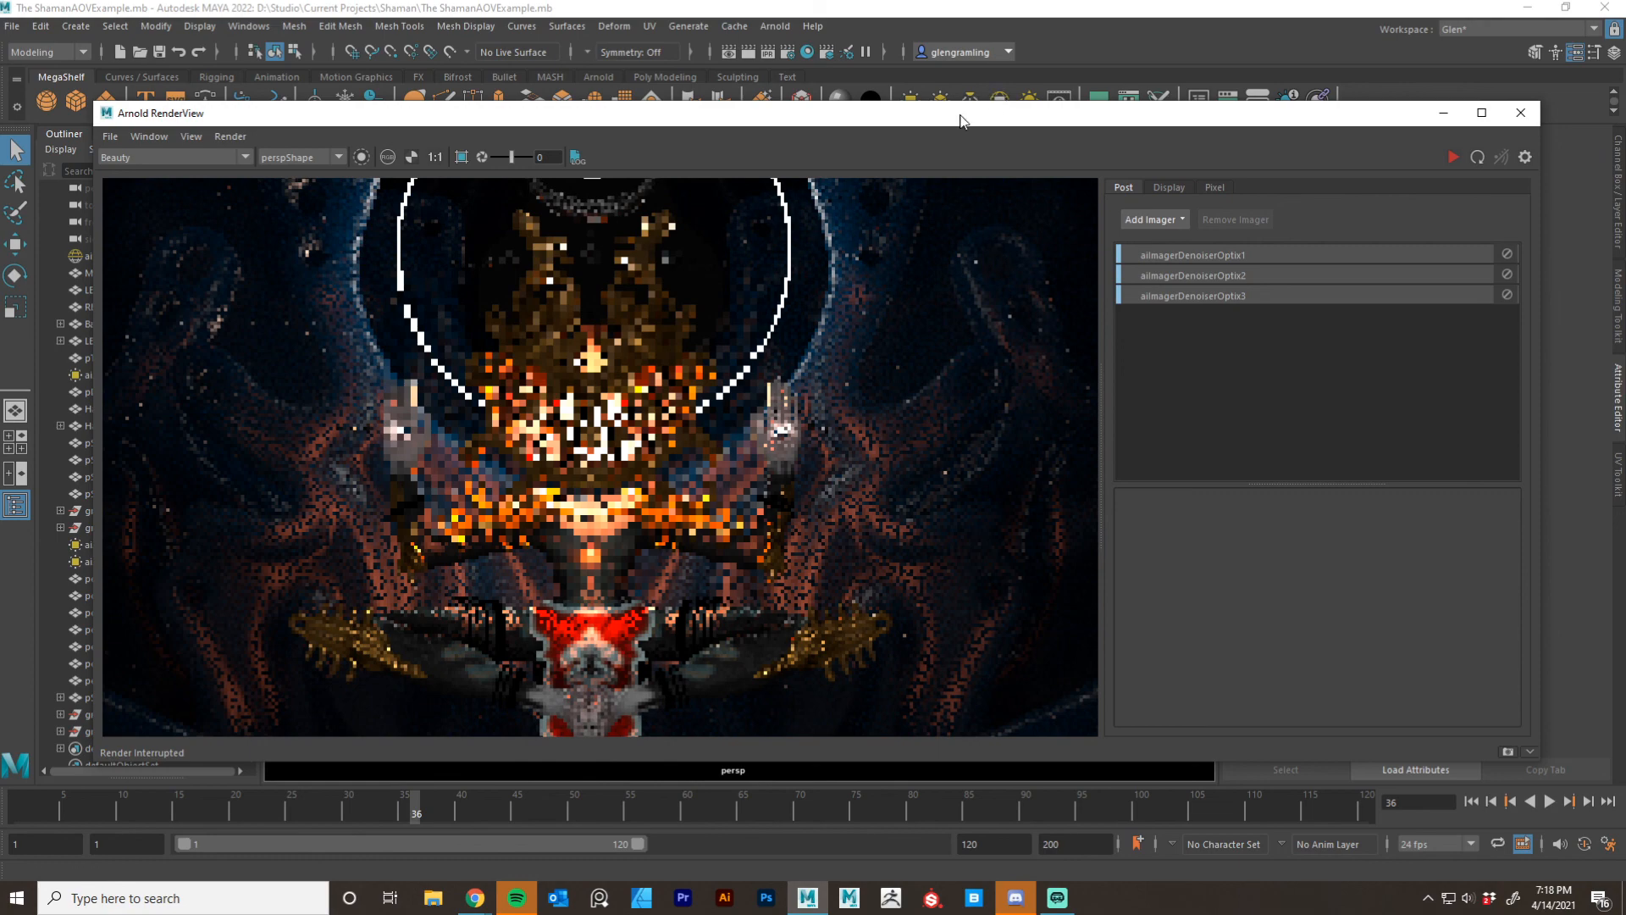
pyautogui.moveTo(962, 116); pyautogui.dragTo(947, 0)
pyautogui.scroll(-2, 746, 379)
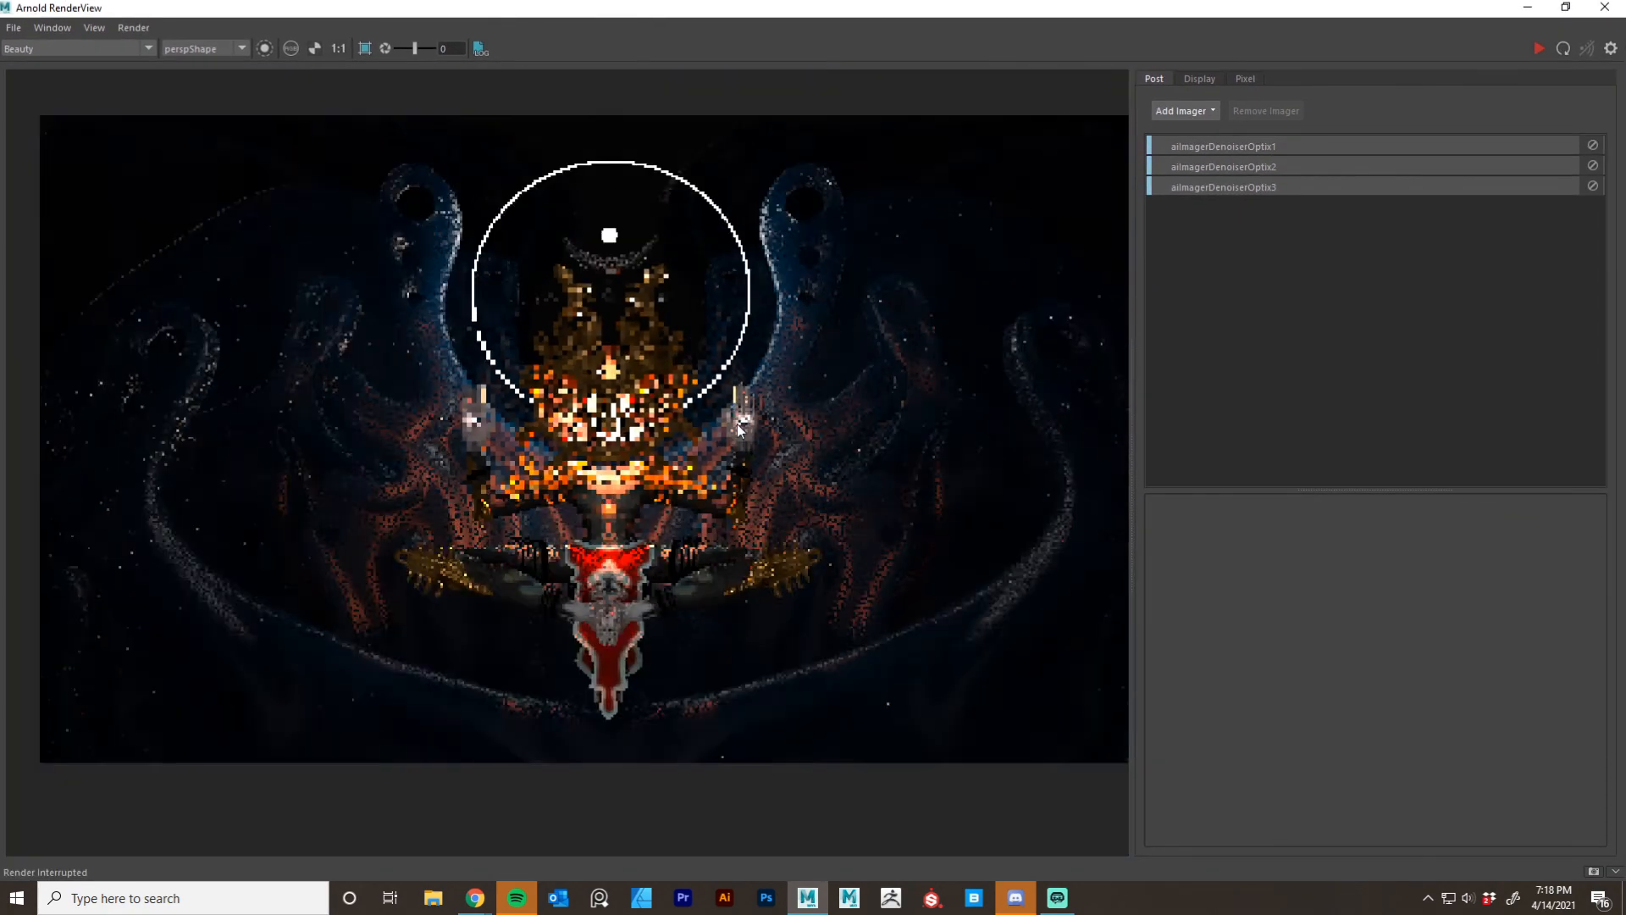
pyautogui.scroll(-1, 726, 430)
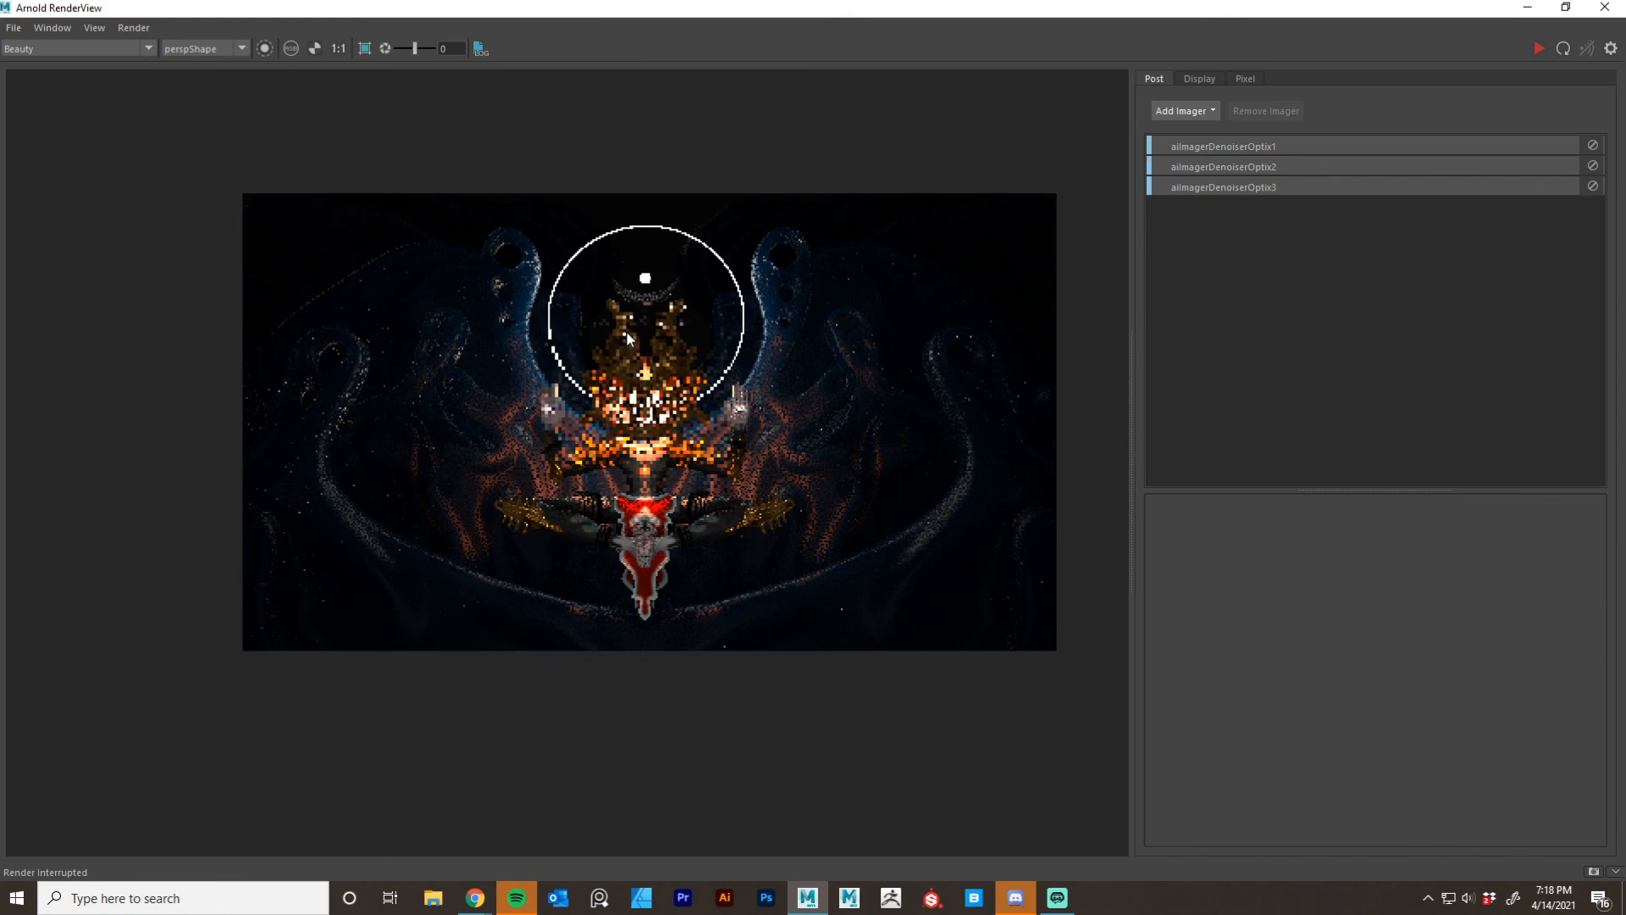
pyautogui.scroll(1, 699, 423)
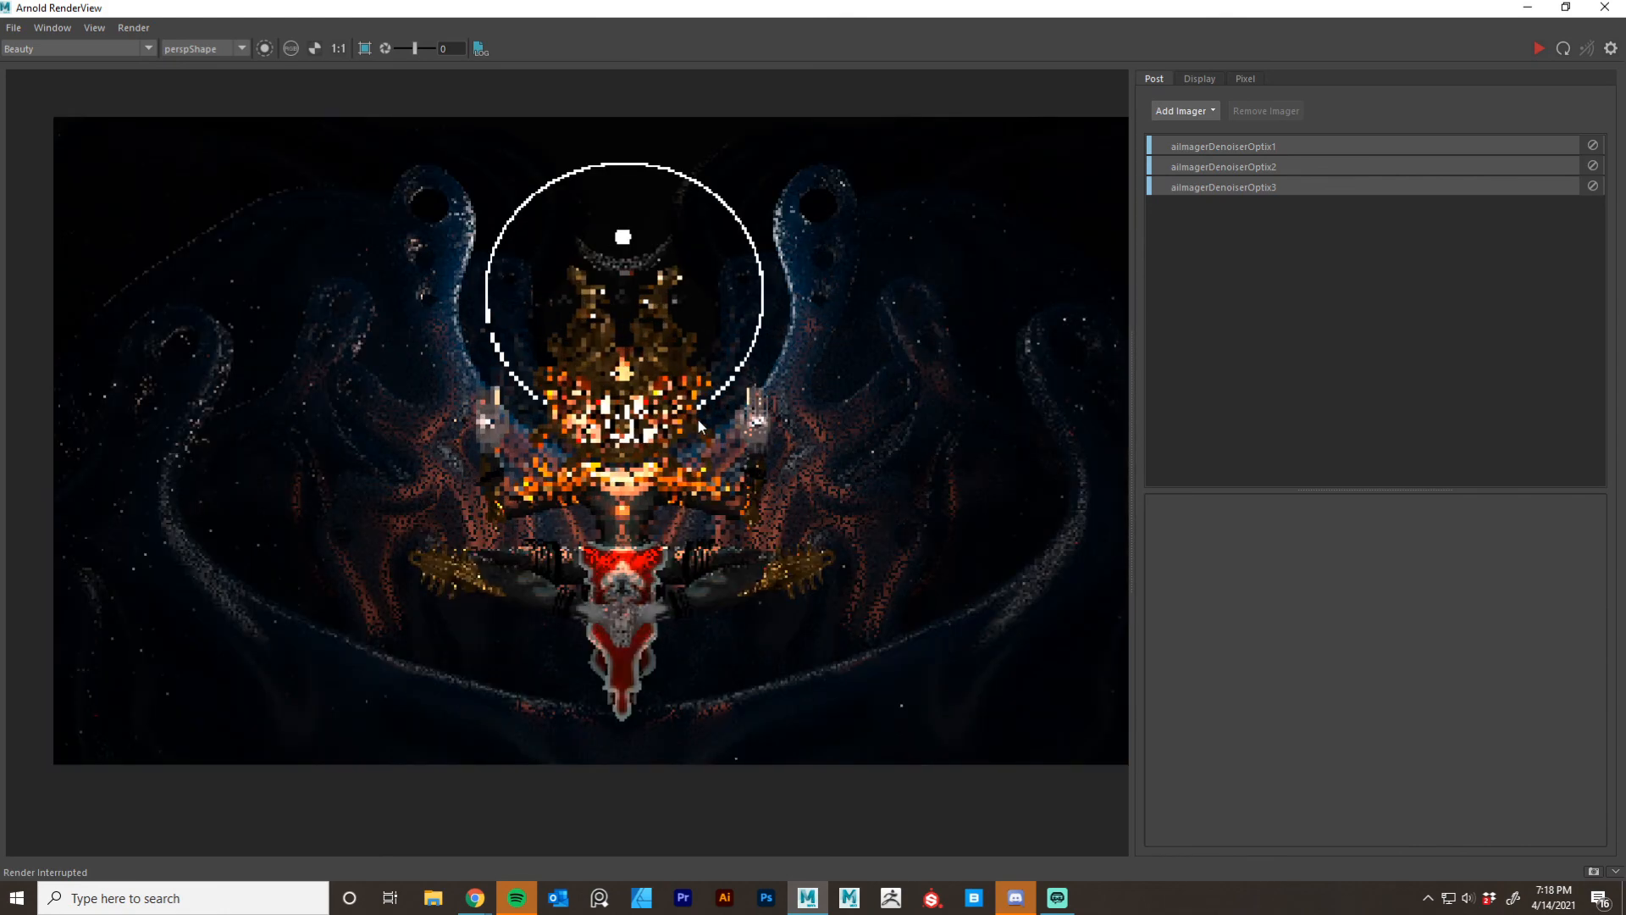
pyautogui.scroll(-1, 703, 421)
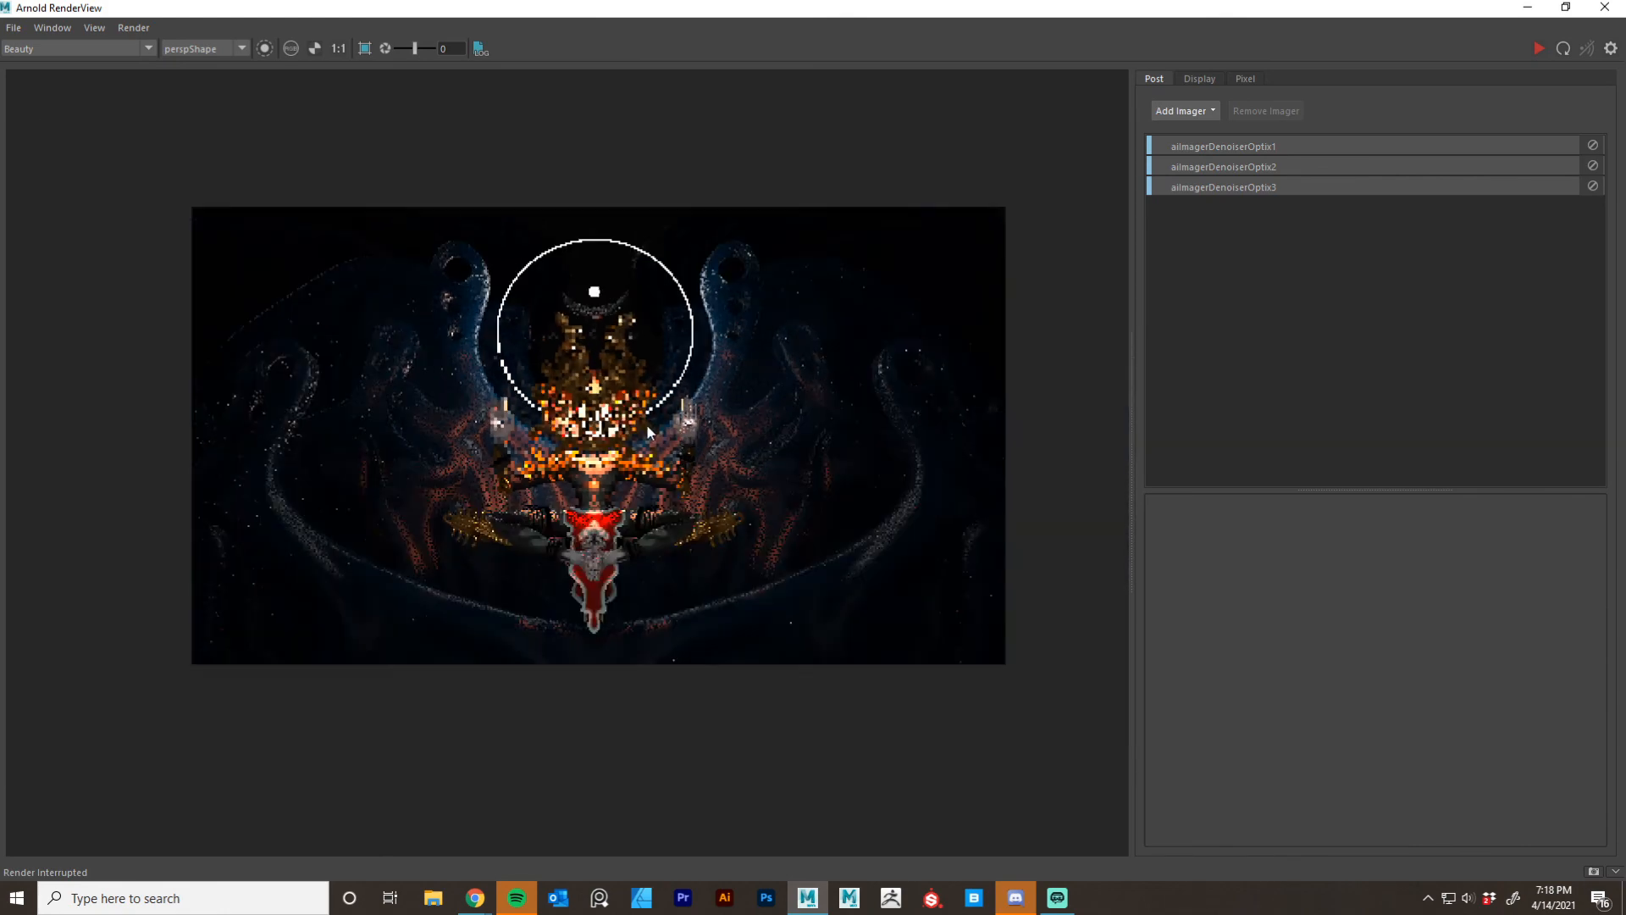
pyautogui.scroll(1, 649, 431)
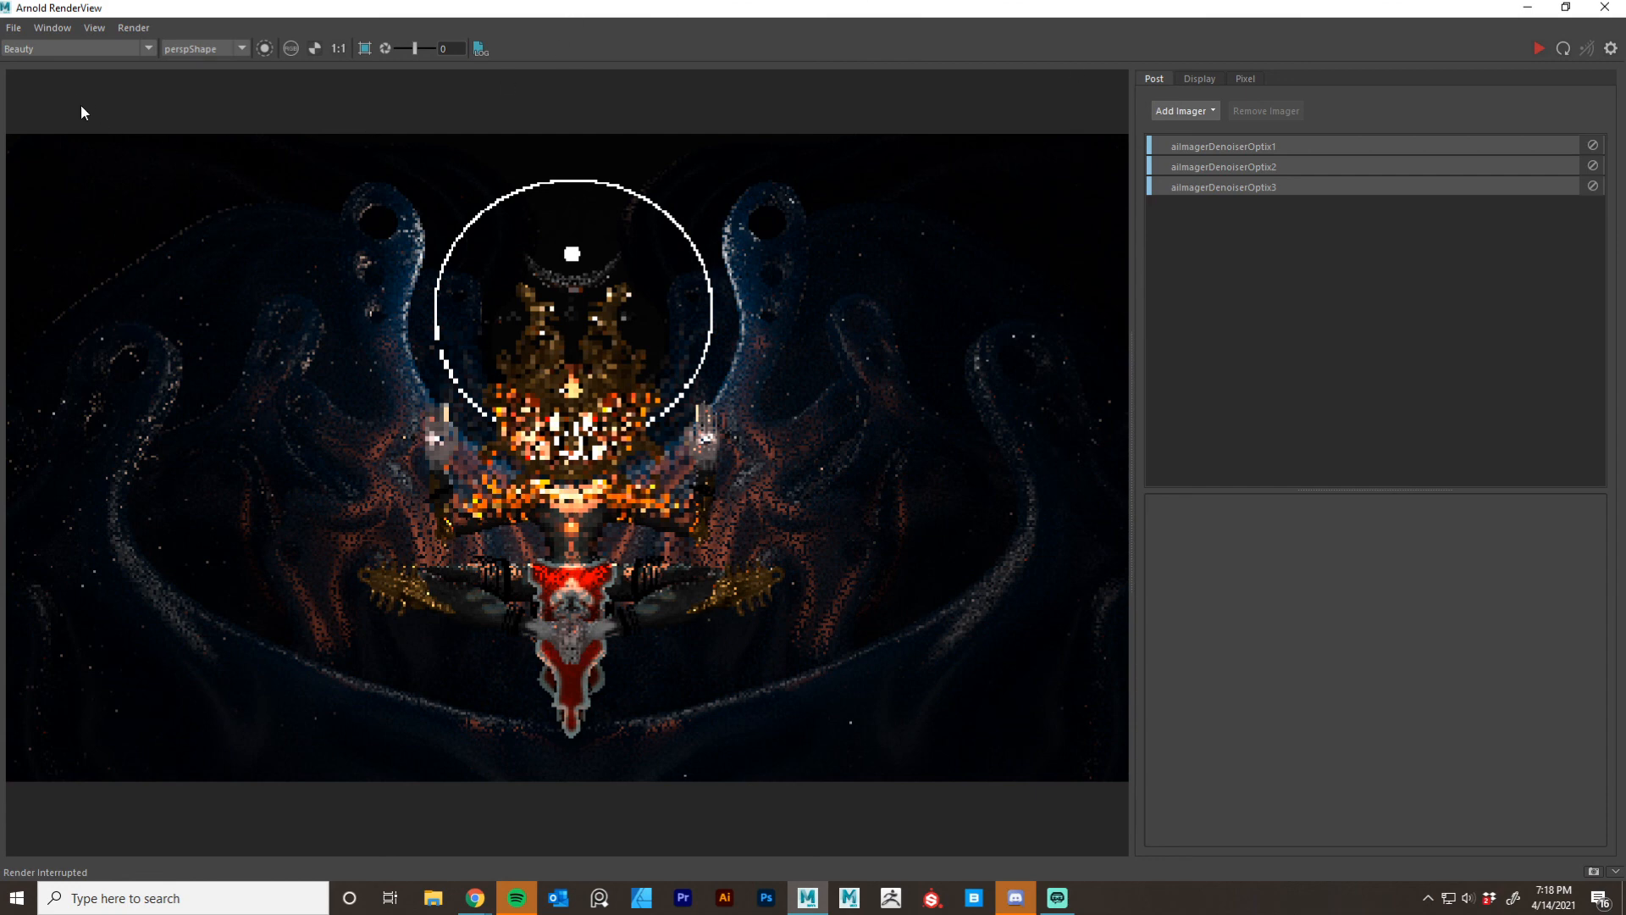
# Inspect the ID, N, Z, cputime and diffuse_direct AOVs one after another in the render view.
pyautogui.click(78, 49)
pyautogui.click(73, 74)
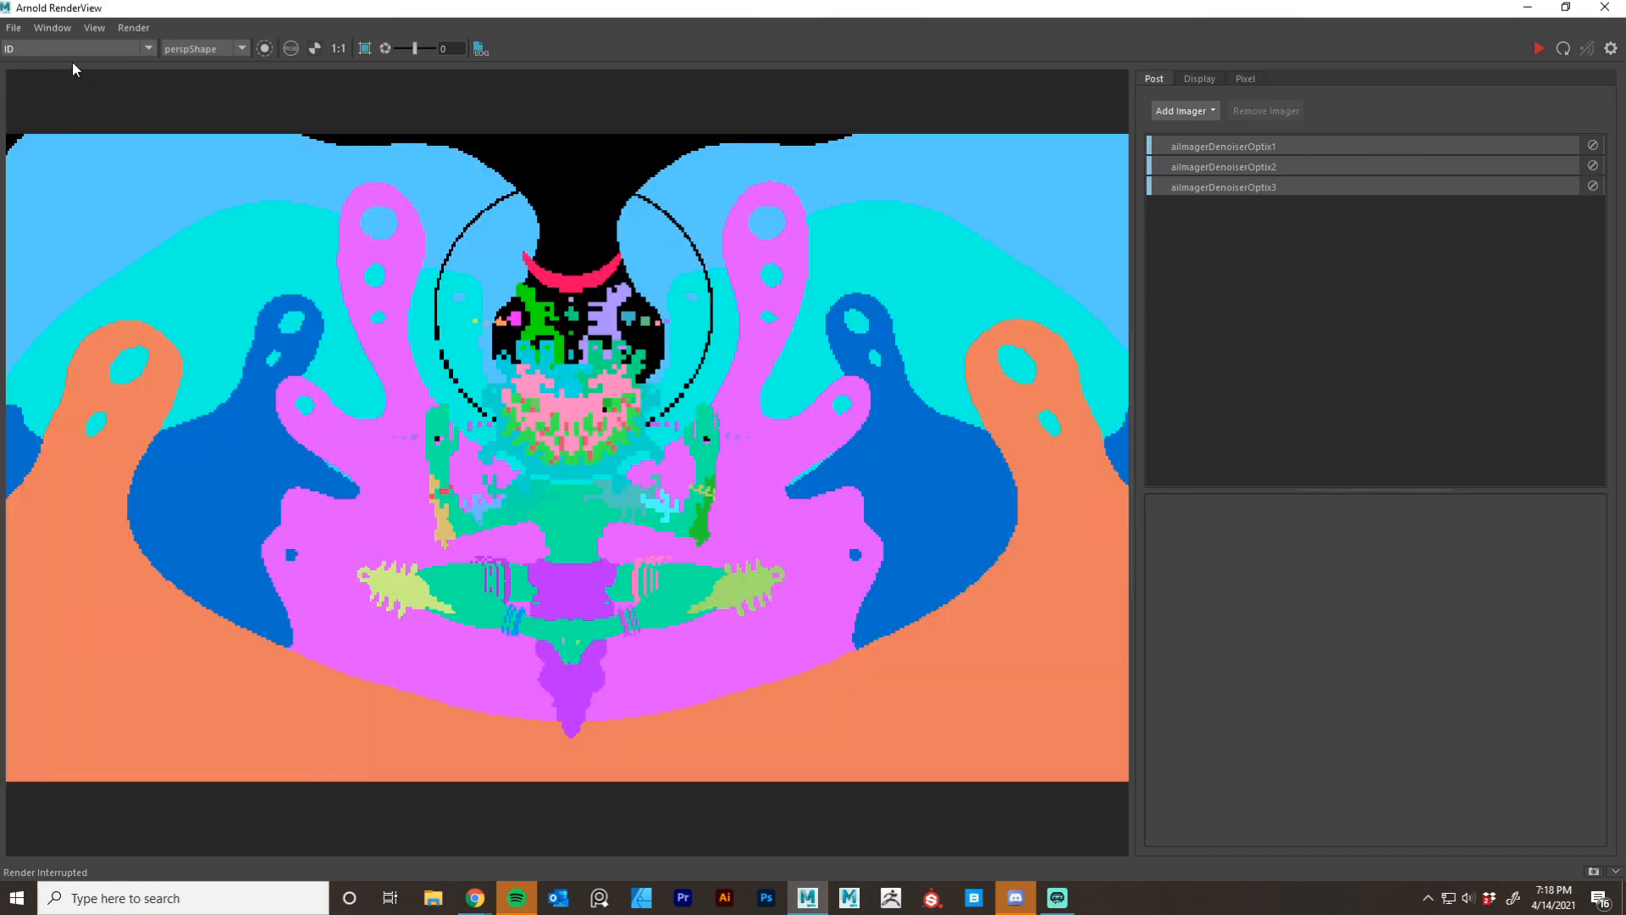
pyautogui.click(78, 47)
pyautogui.click(65, 85)
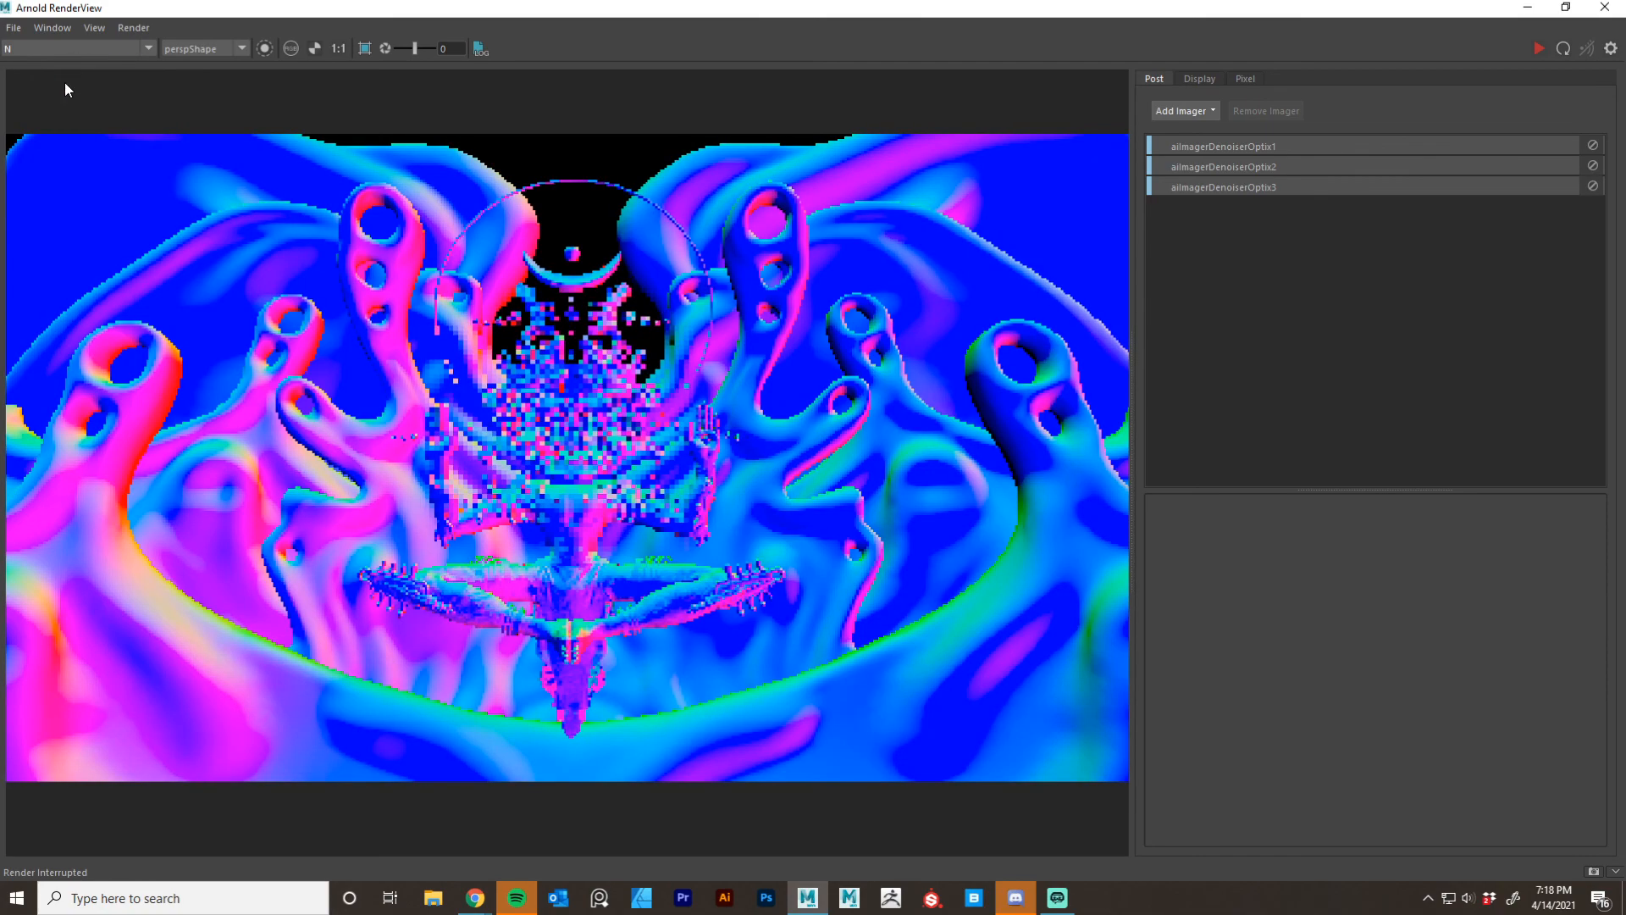
pyautogui.click(63, 46)
pyautogui.click(53, 95)
pyautogui.click(57, 47)
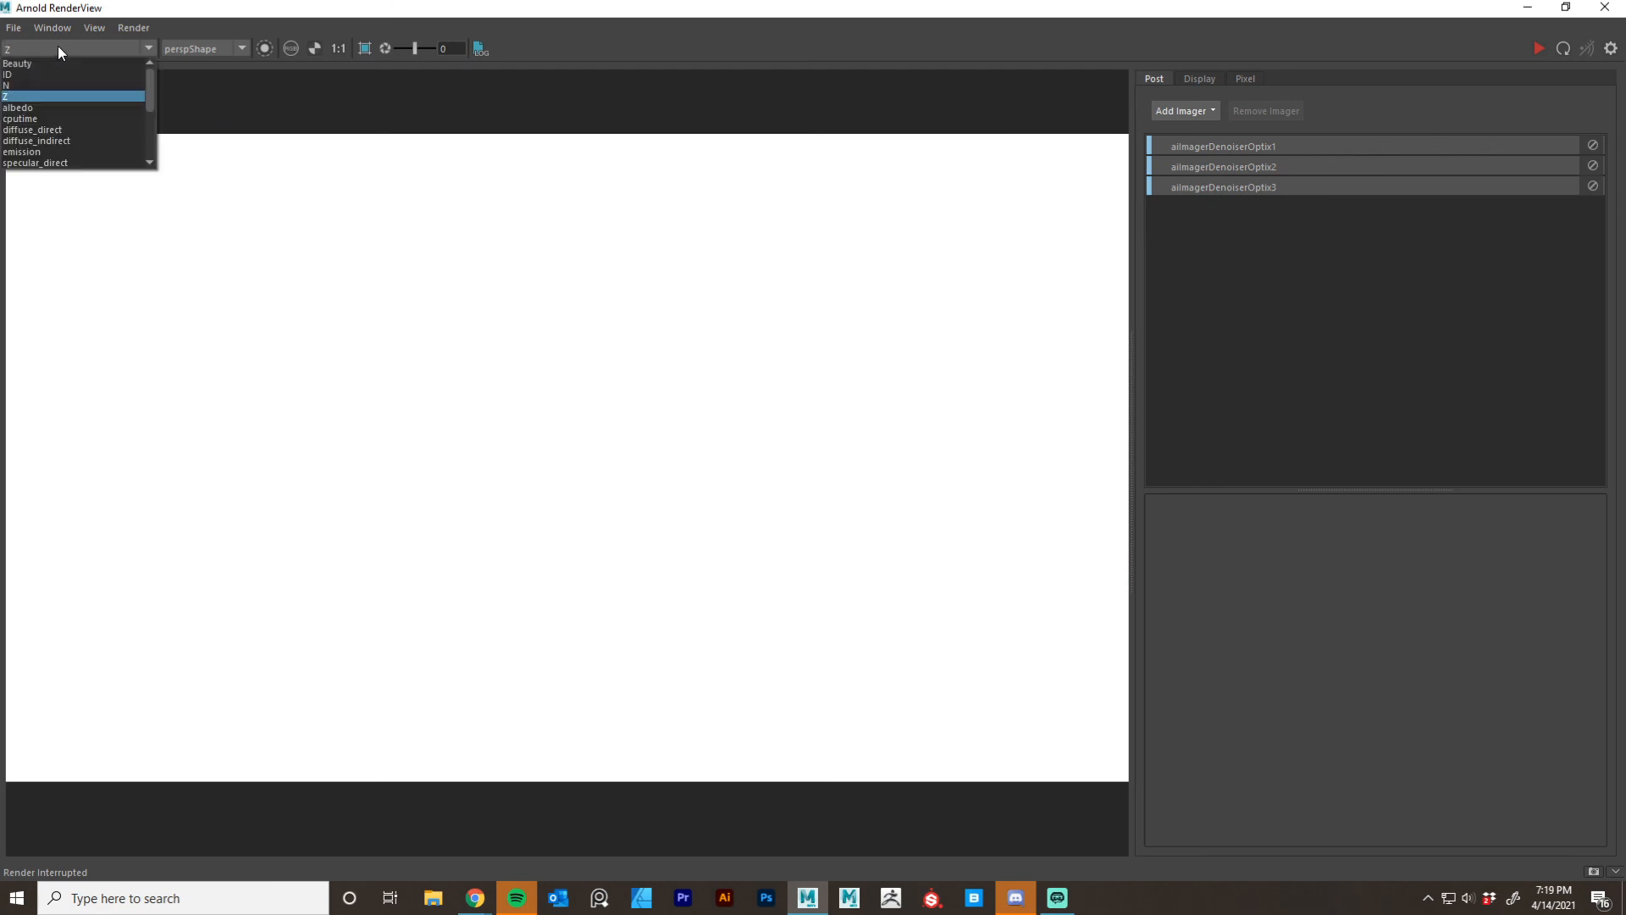
pyautogui.click(54, 118)
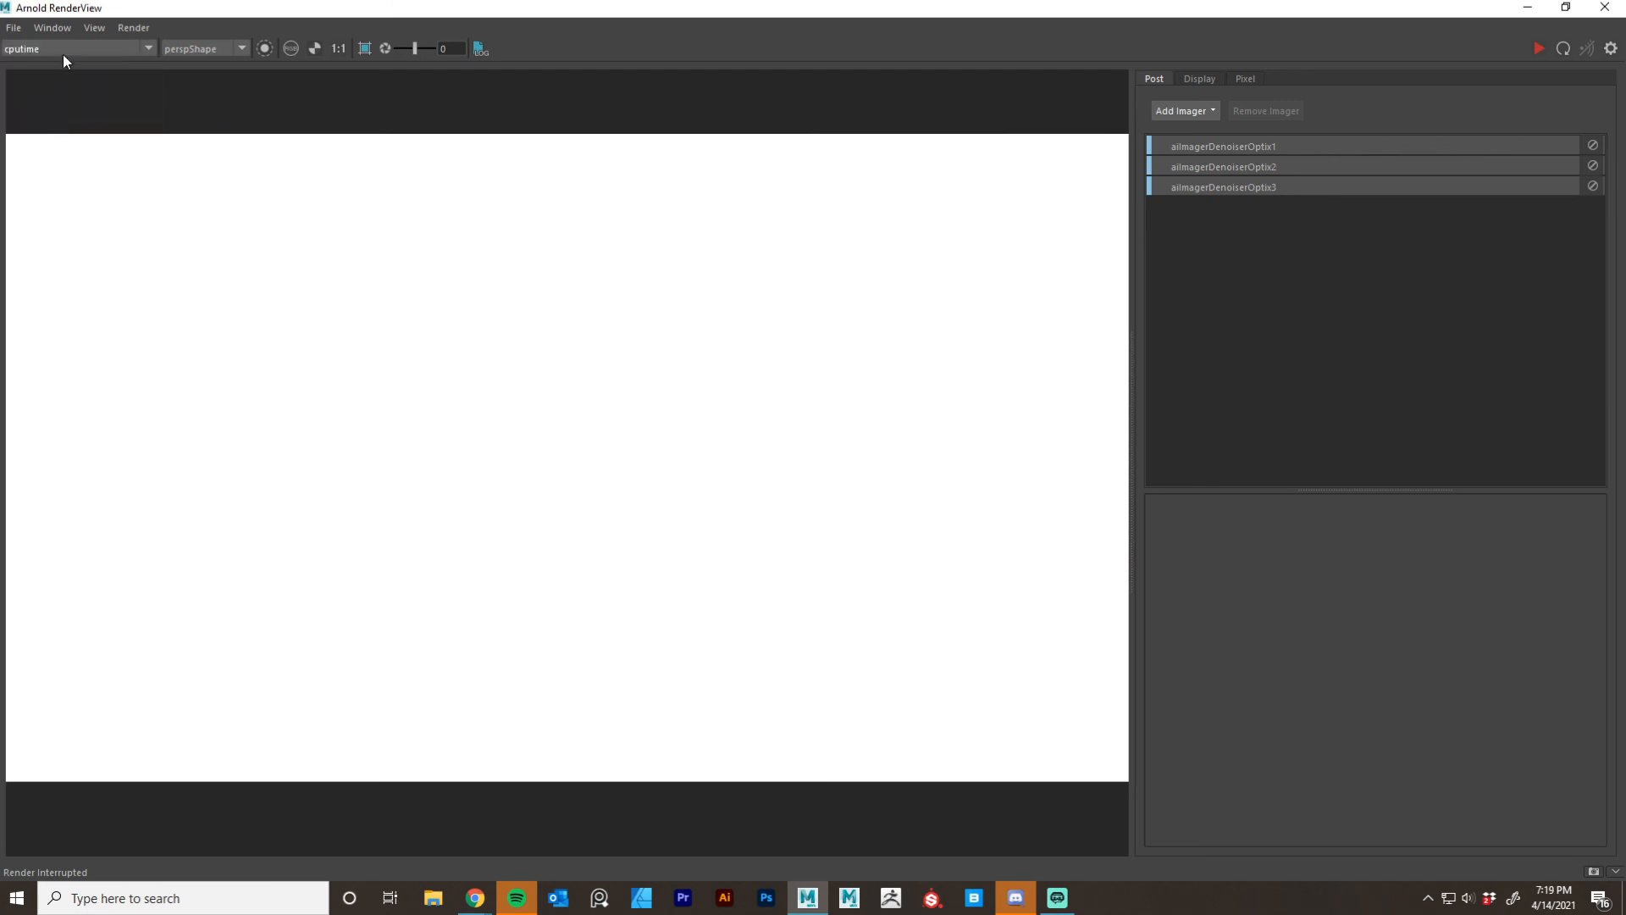
pyautogui.click(63, 50)
pyautogui.click(53, 130)
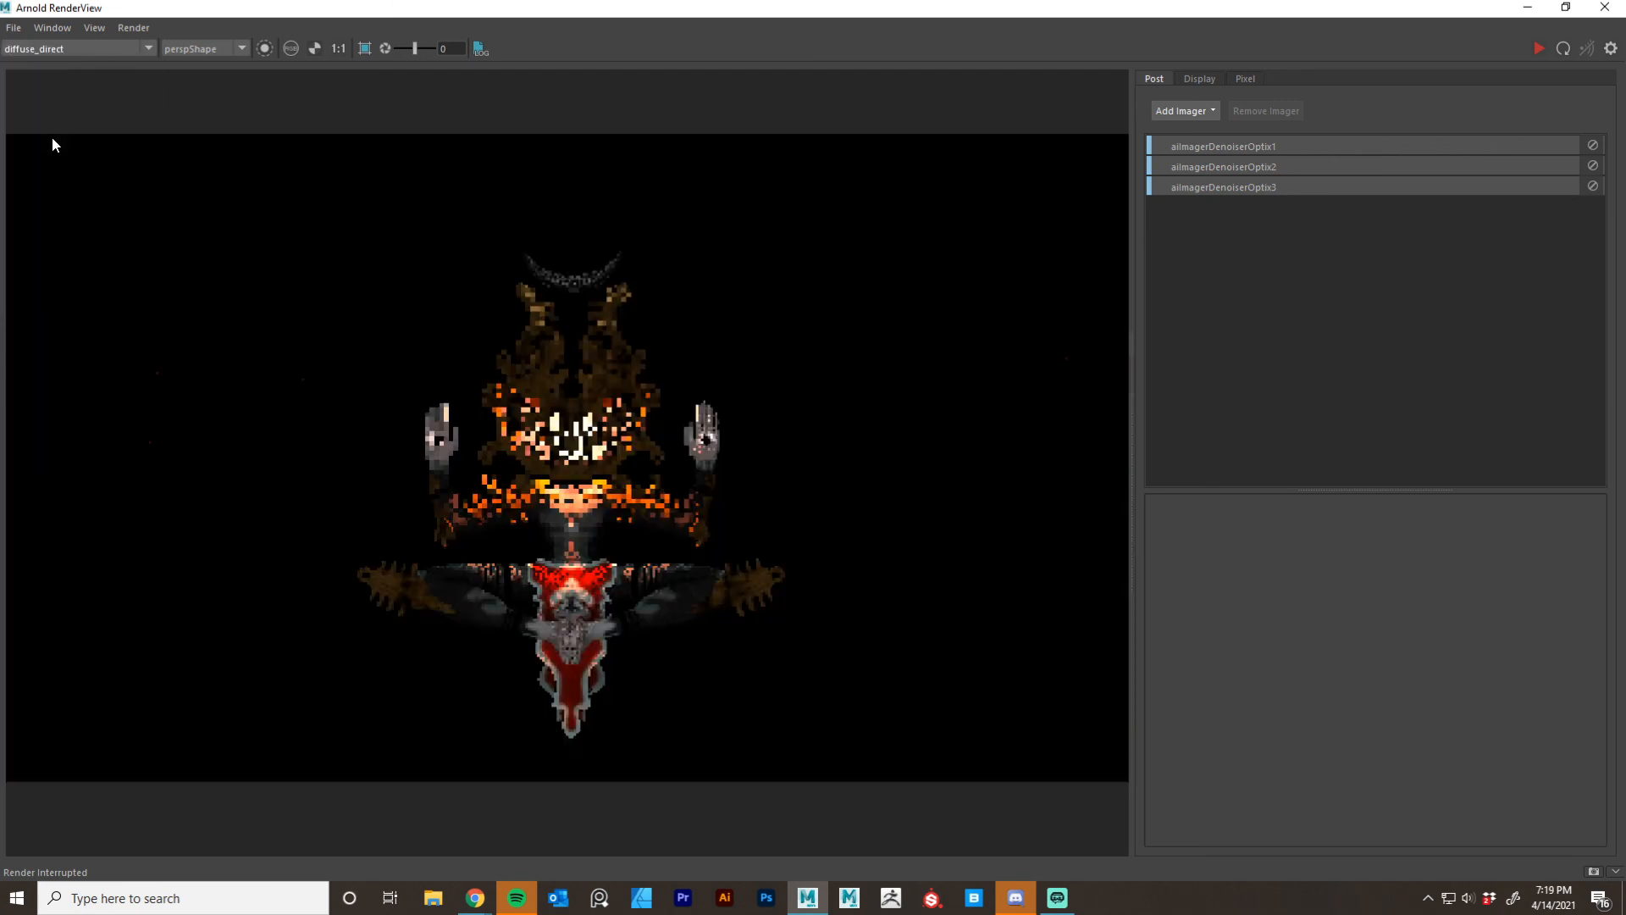
# Inspect the volume_indirect, volume_direct, volume_albedo and volume_Z AOVs in the render view.
pyautogui.click(74, 47)
pyautogui.scroll(-4, 91, 134)
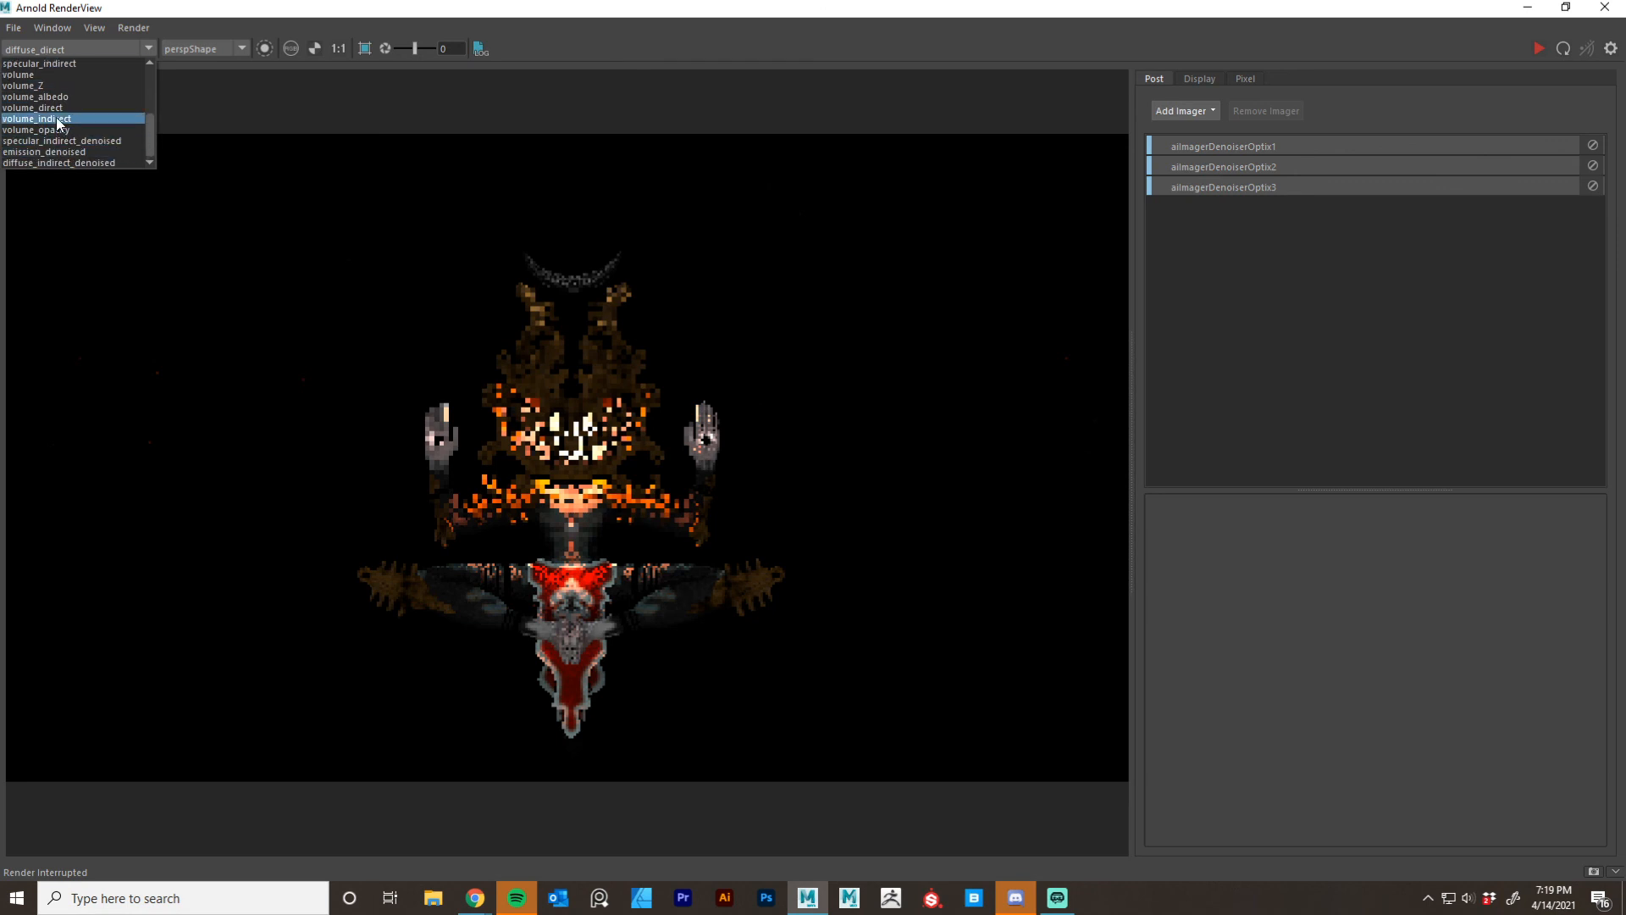
pyautogui.click(56, 120)
pyautogui.click(58, 54)
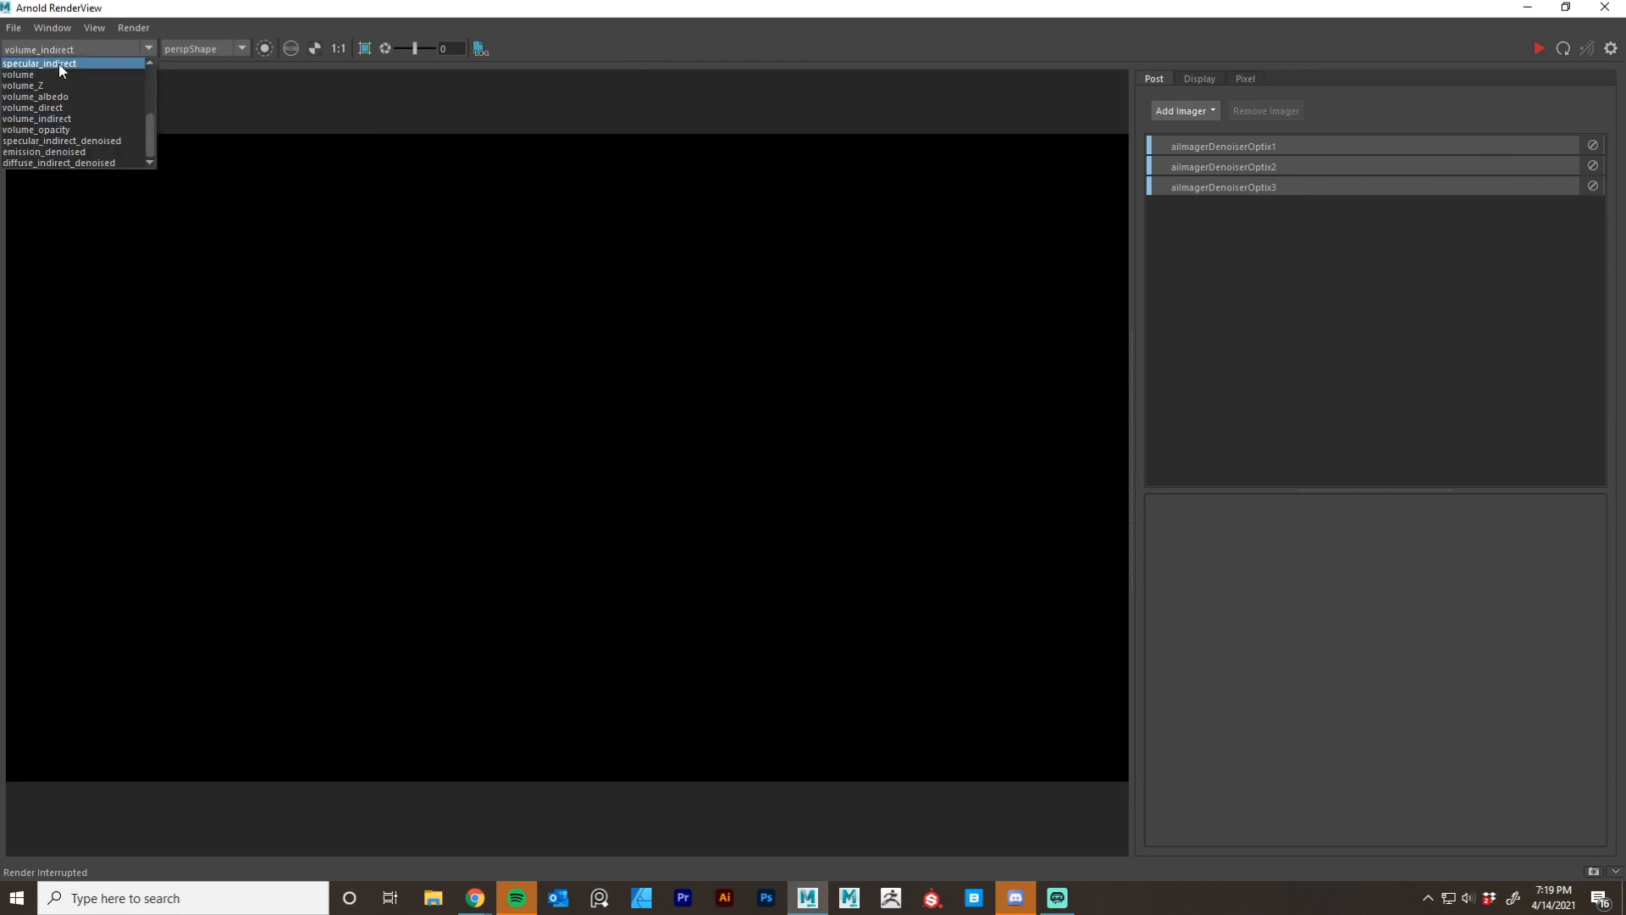
pyautogui.click(63, 112)
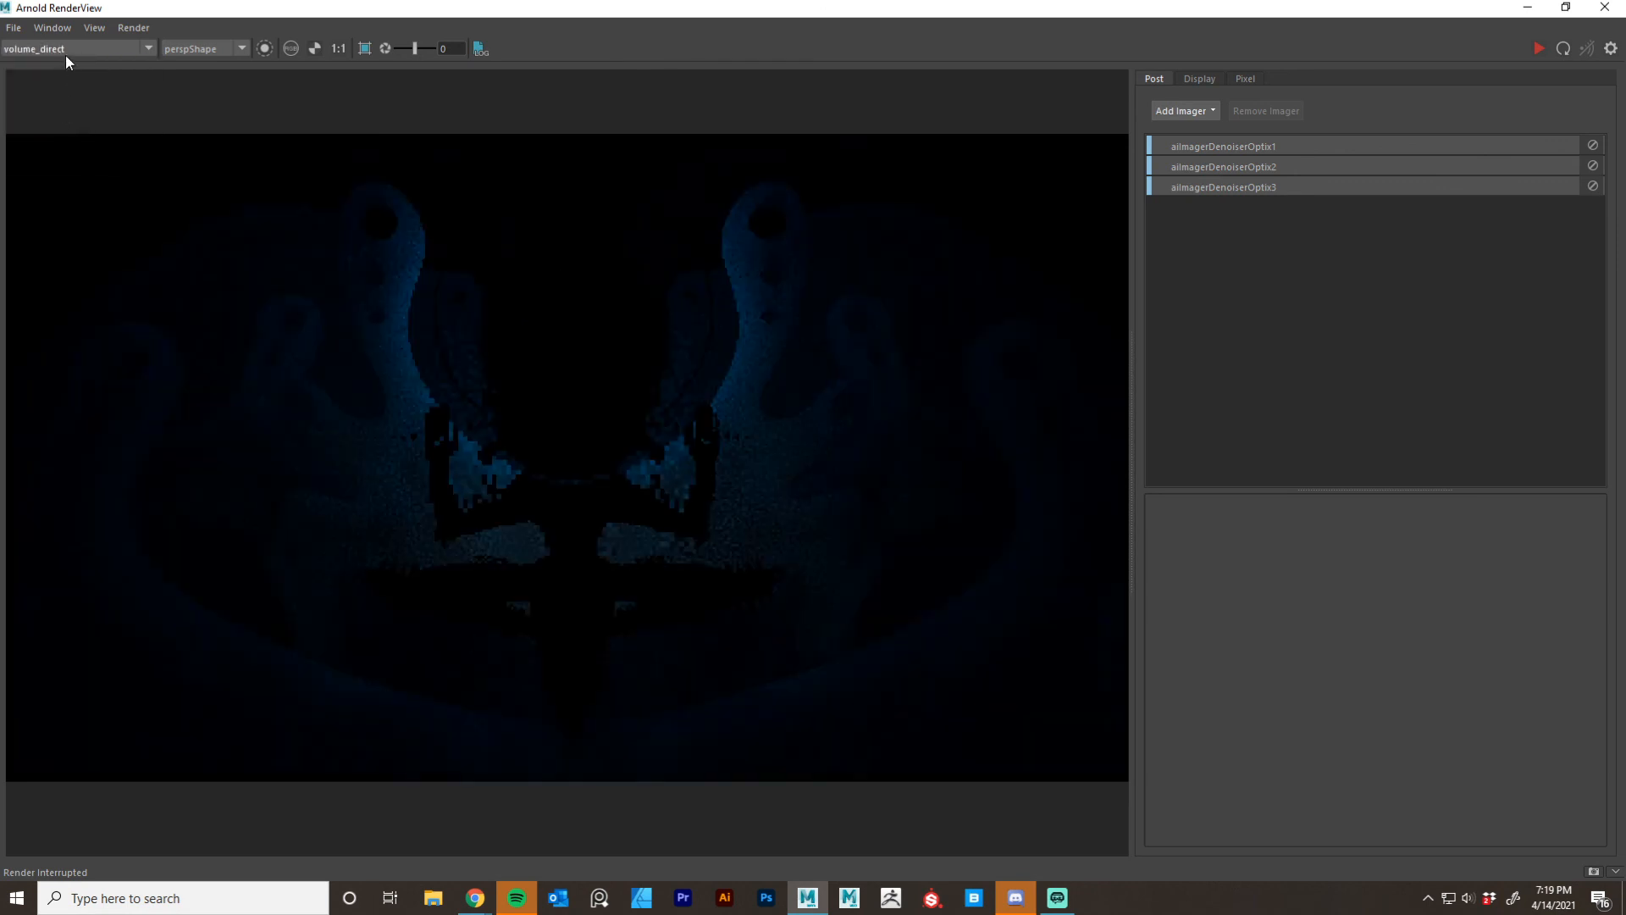
pyautogui.click(64, 54)
pyautogui.click(59, 98)
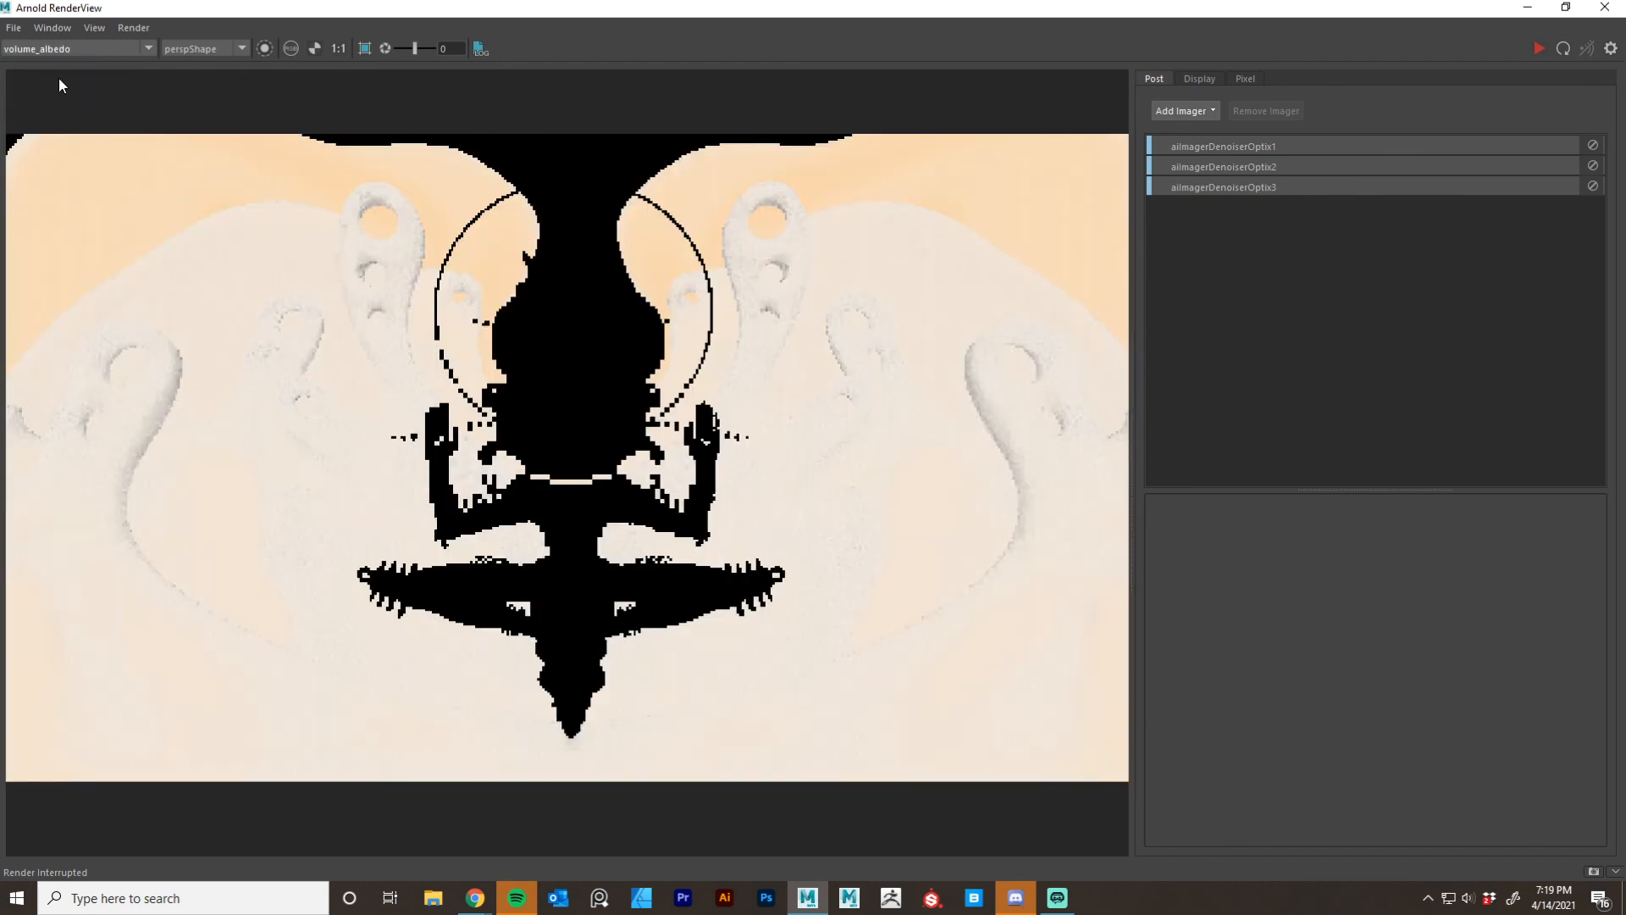
pyautogui.click(74, 48)
pyautogui.click(59, 85)
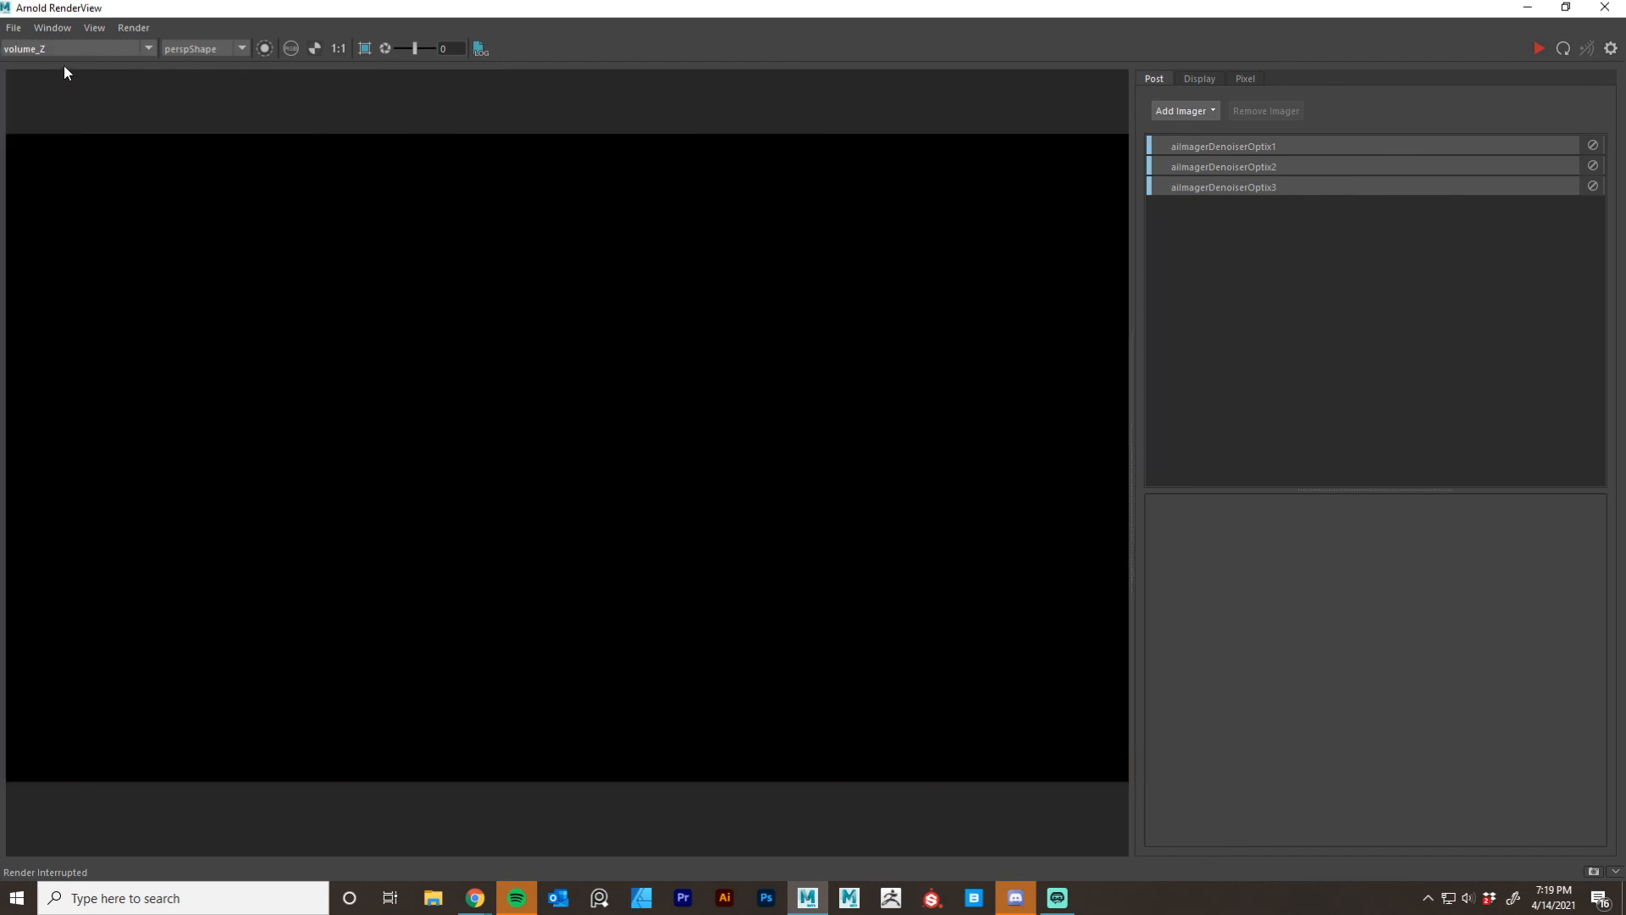
# Switch the render view back to Beauty and restart the render of the full frame.
pyautogui.click(74, 48)
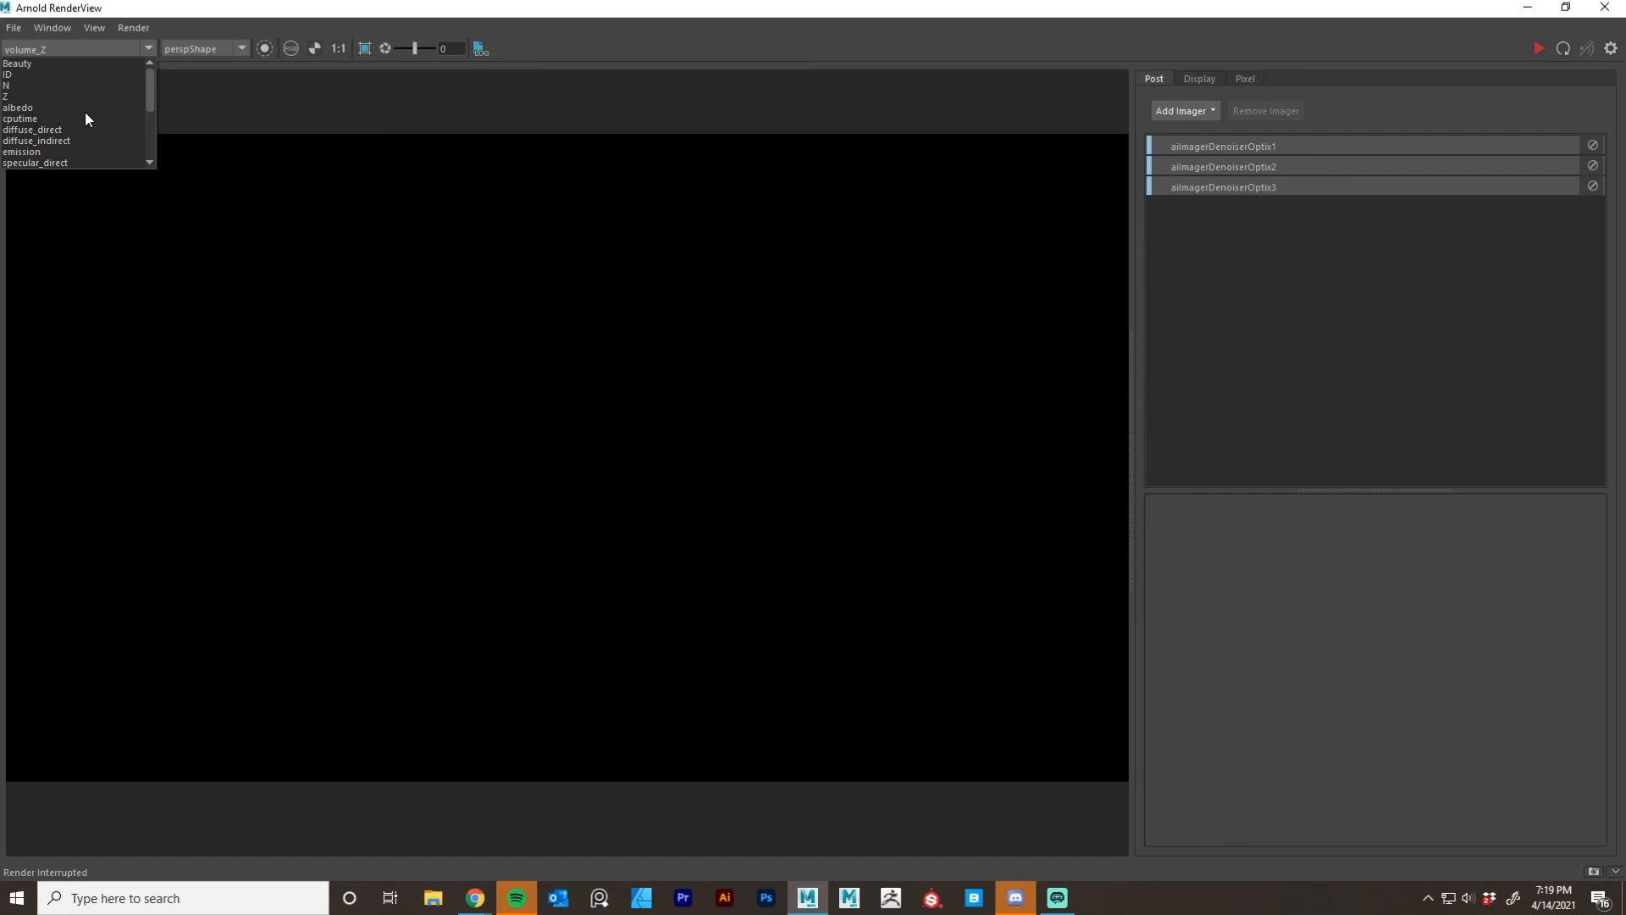
pyautogui.click(73, 64)
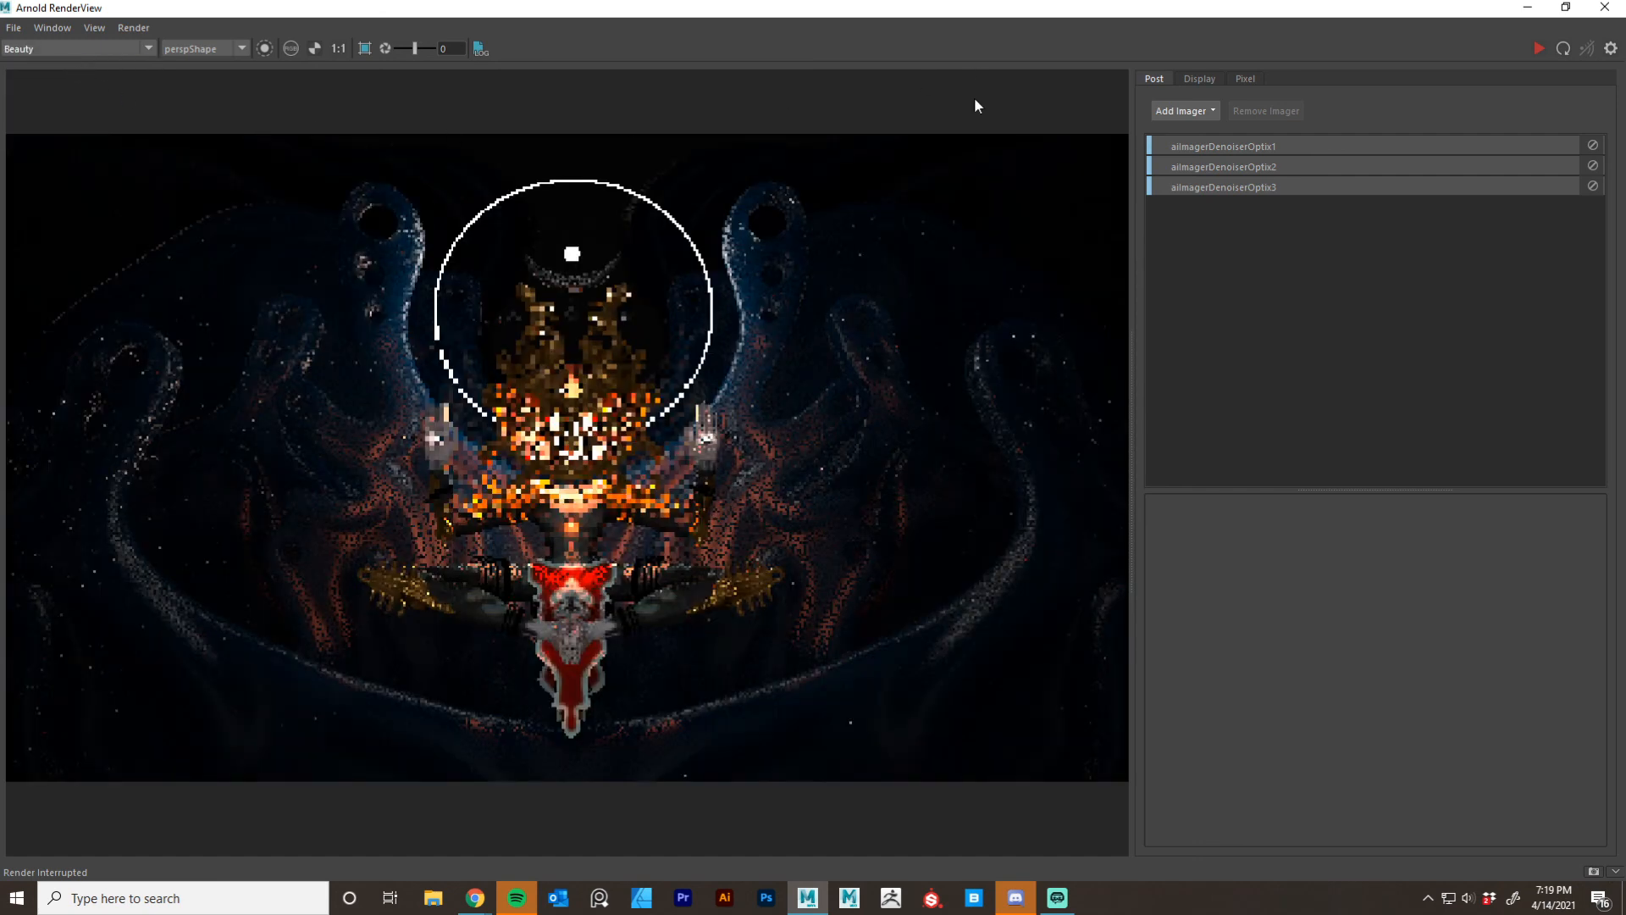
pyautogui.scroll(-1, 702, 386)
pyautogui.scroll(1, 701, 386)
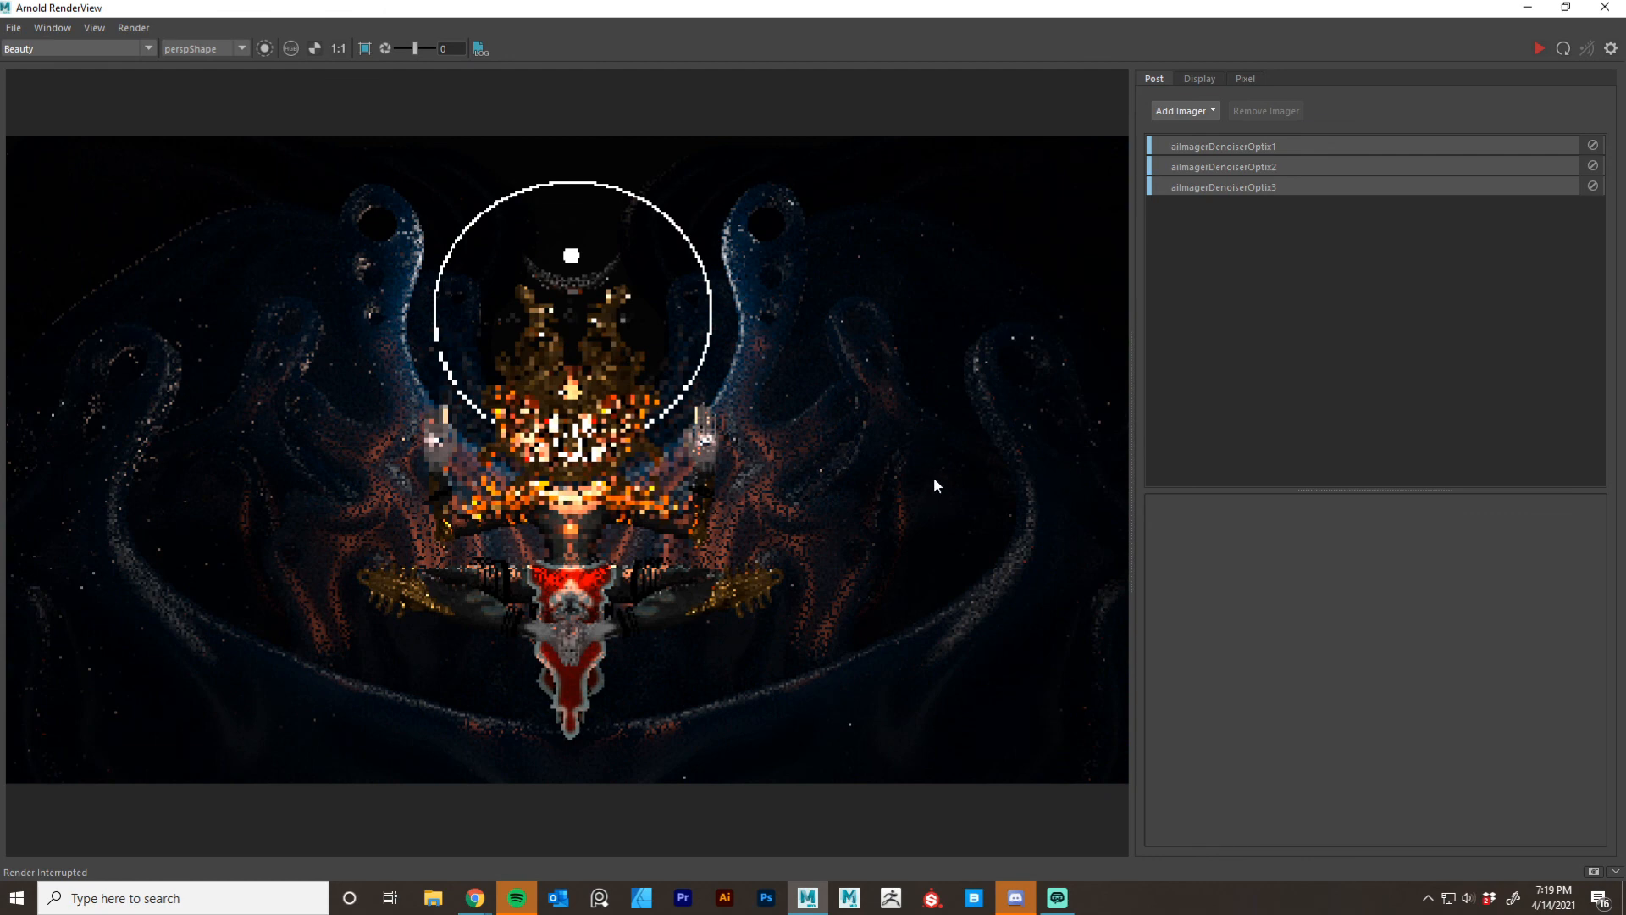
pyautogui.click(1565, 43)
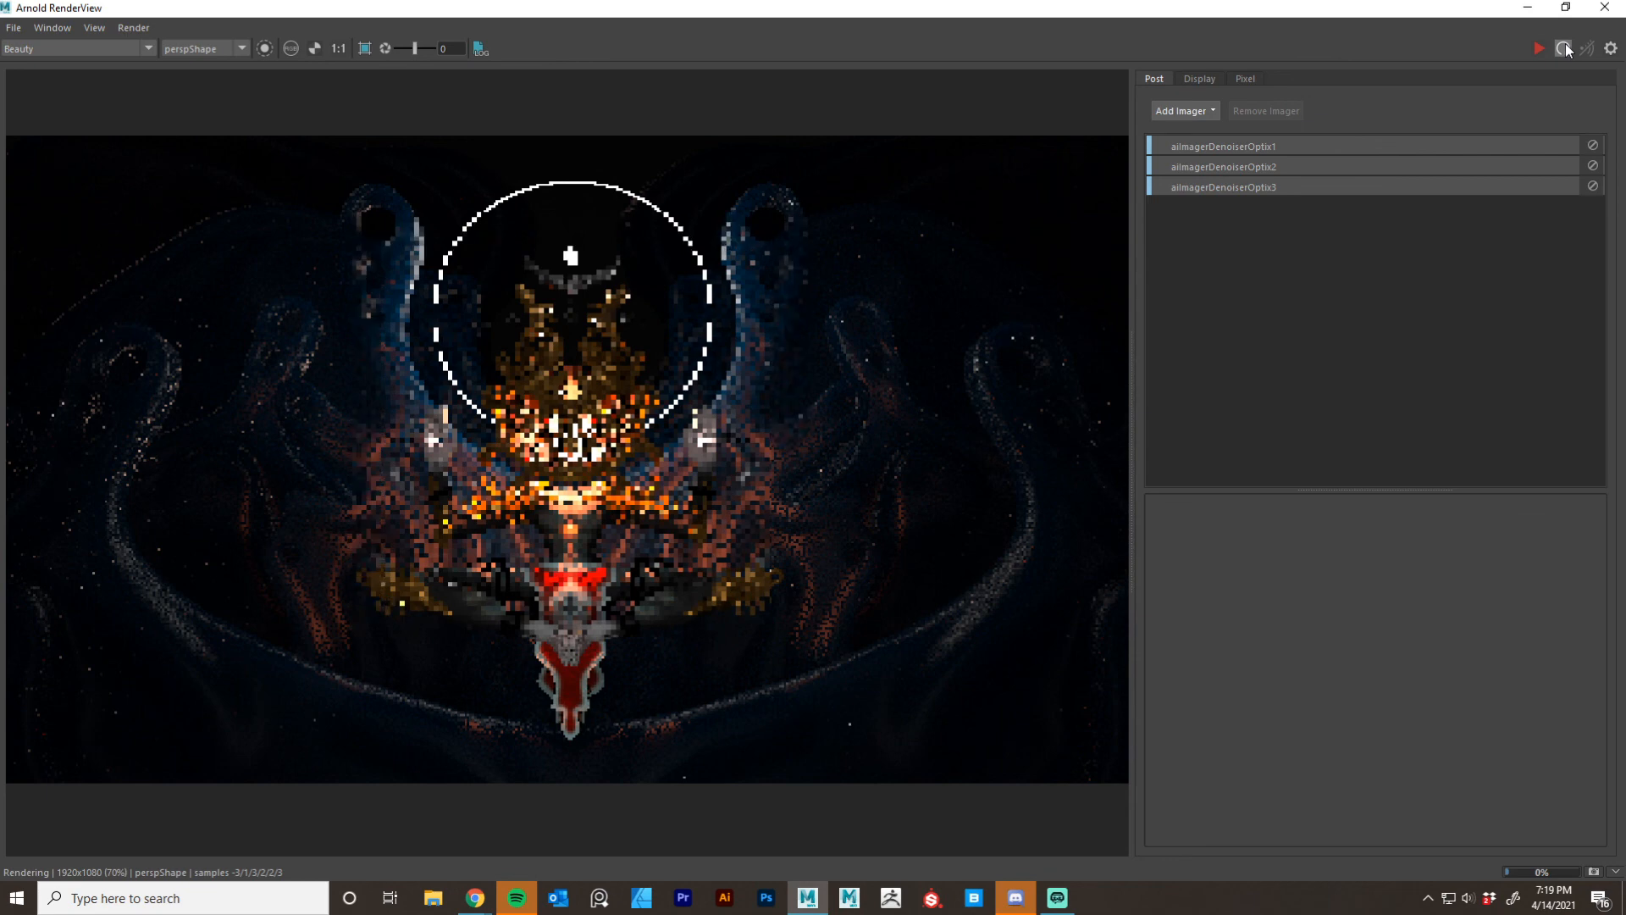